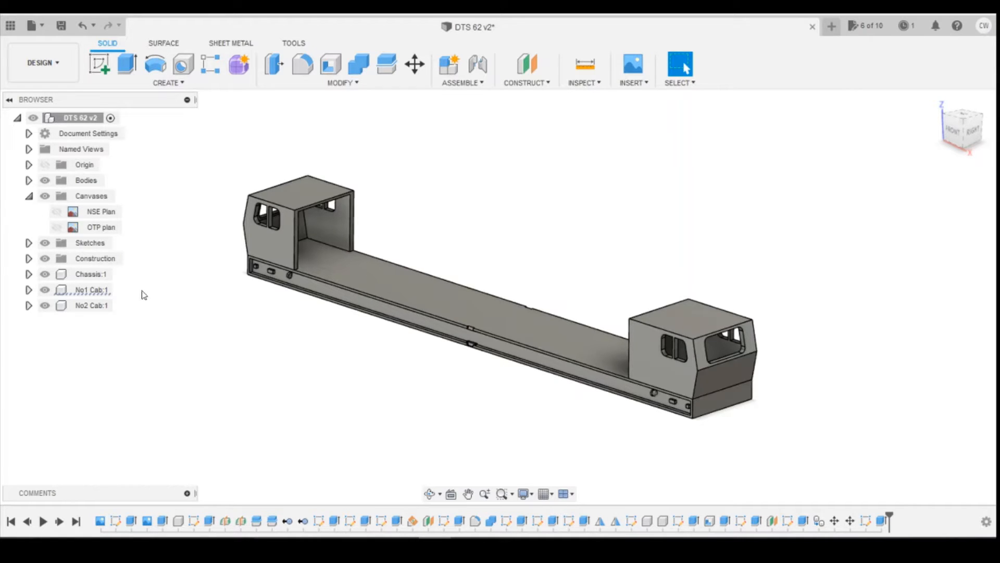
# Roll the design history back to before the No2 Cab was created and activate the No1 Cab component
pyautogui.click(120, 293)
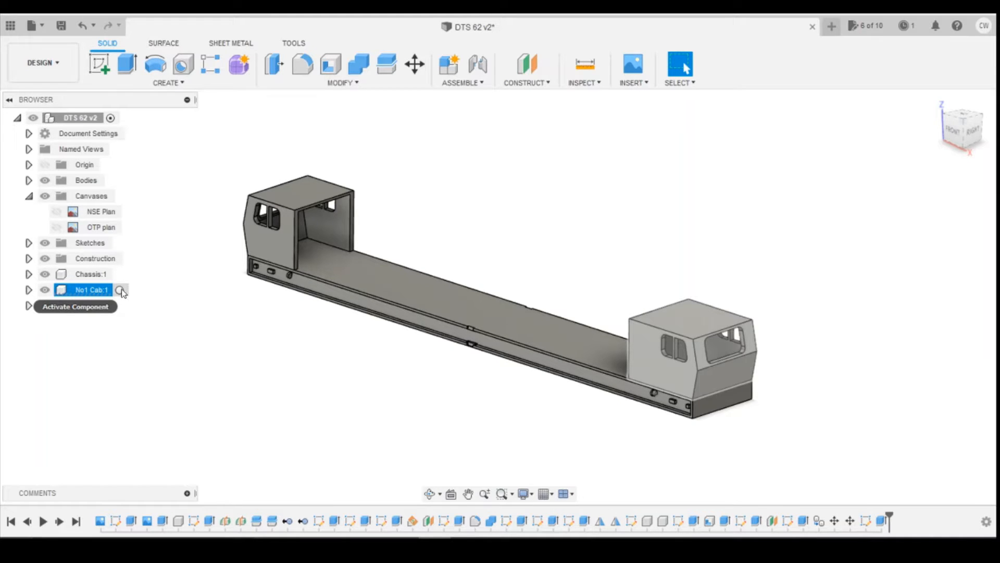
pyautogui.click(120, 291)
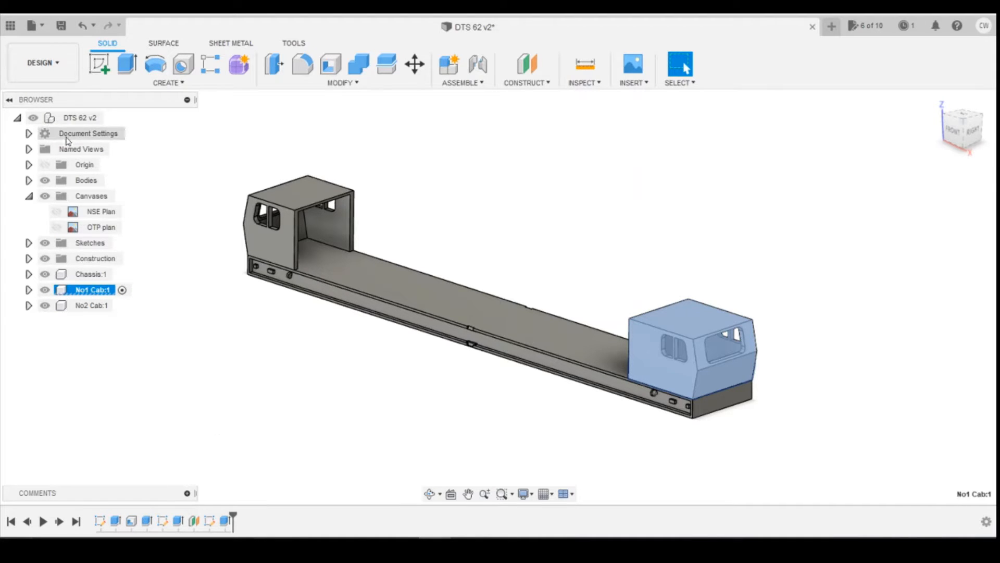
pyautogui.click(111, 118)
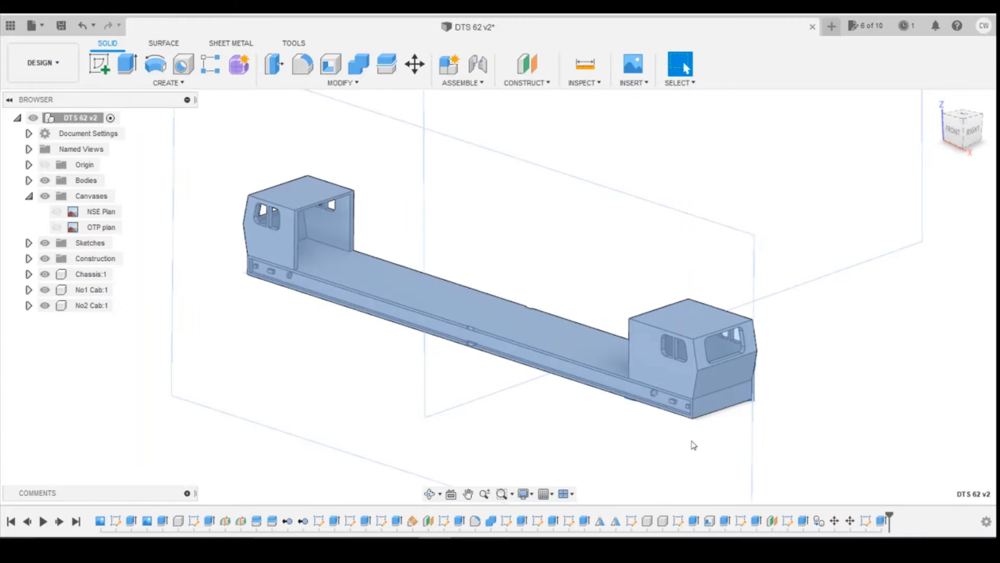
pyautogui.moveTo(889, 515); pyautogui.dragTo(812, 515)
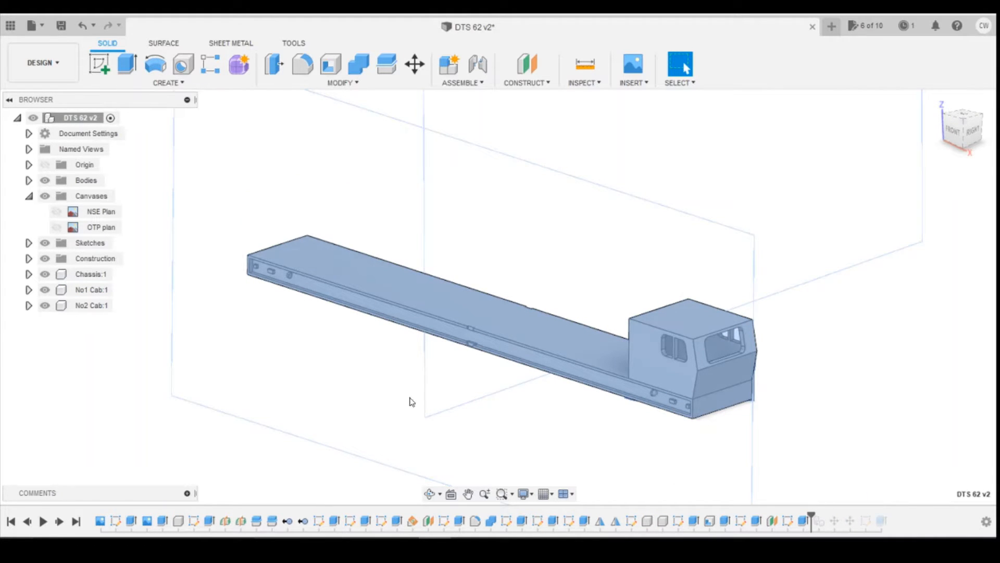
pyautogui.click(120, 290)
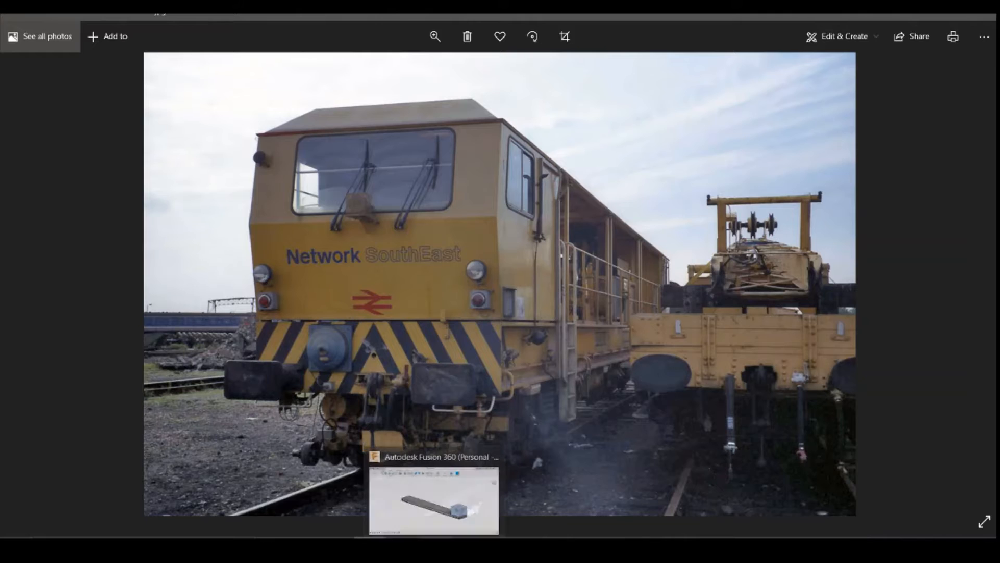
pyautogui.click(492, 521)
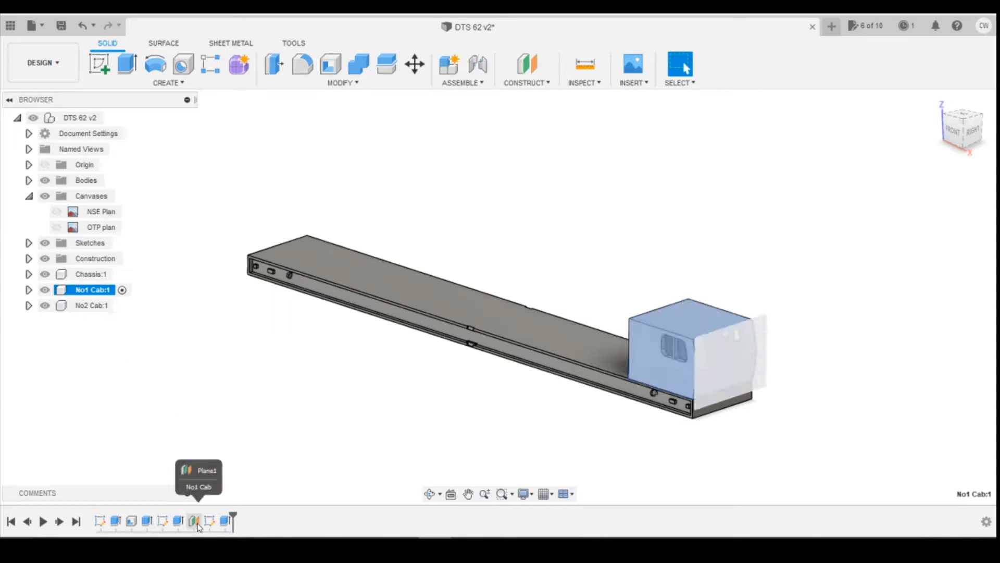
# Locate the No1 Cab's construction plane Plane1 beside the cab front and compare the cab end with the reference photo
pyautogui.click(953, 132)
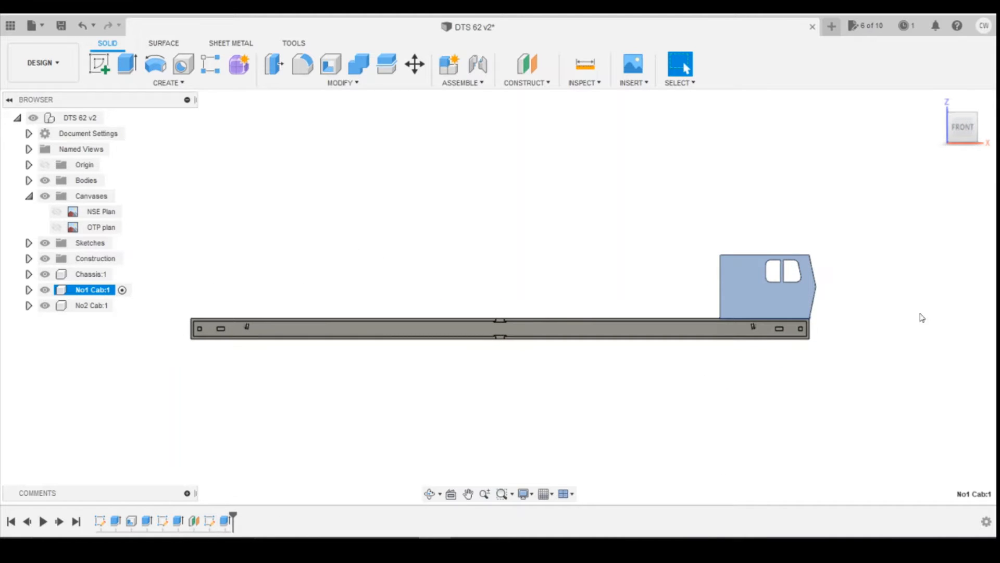
pyautogui.scroll(8, 862, 319)
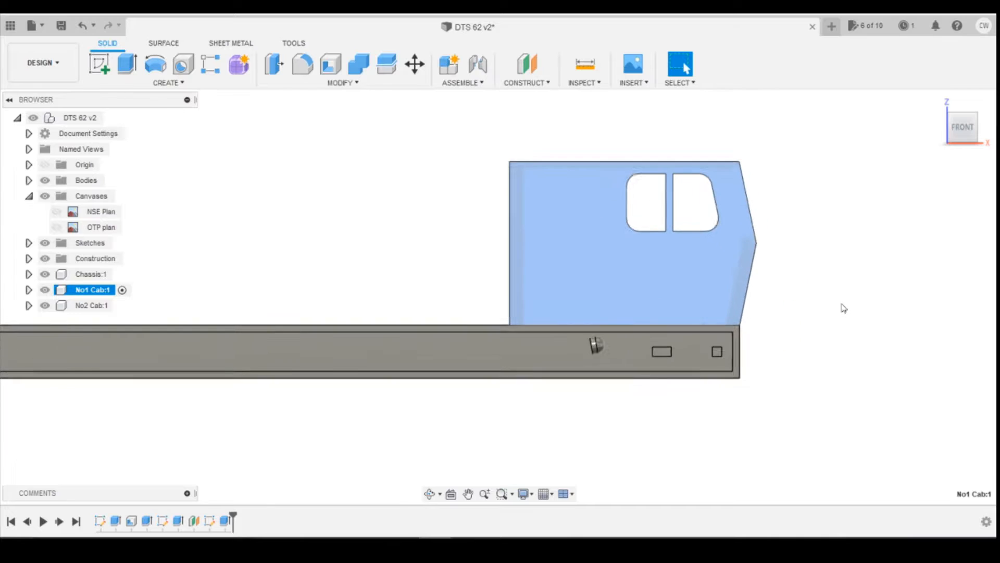
pyautogui.scroll(3, 777, 325)
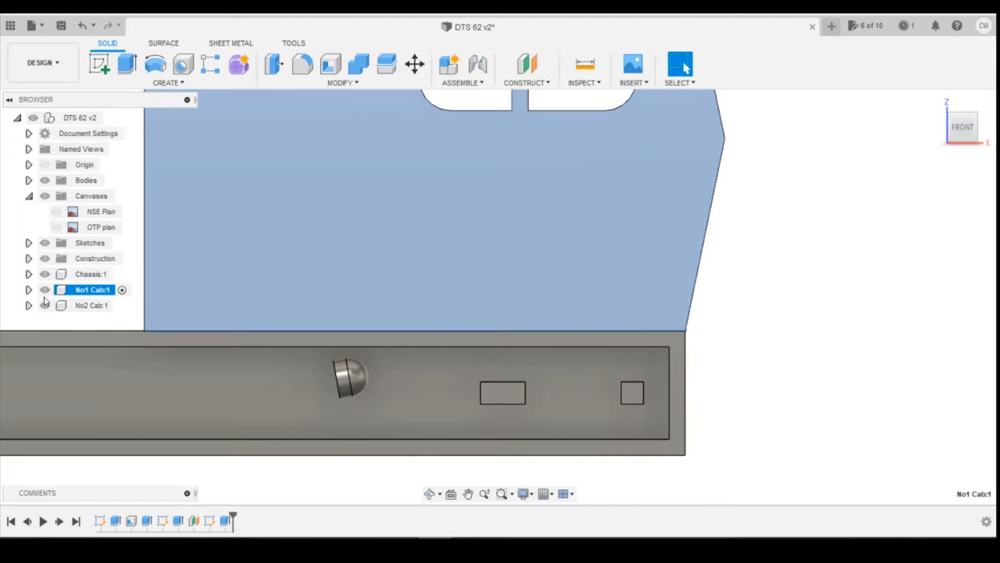
pyautogui.click(29, 289)
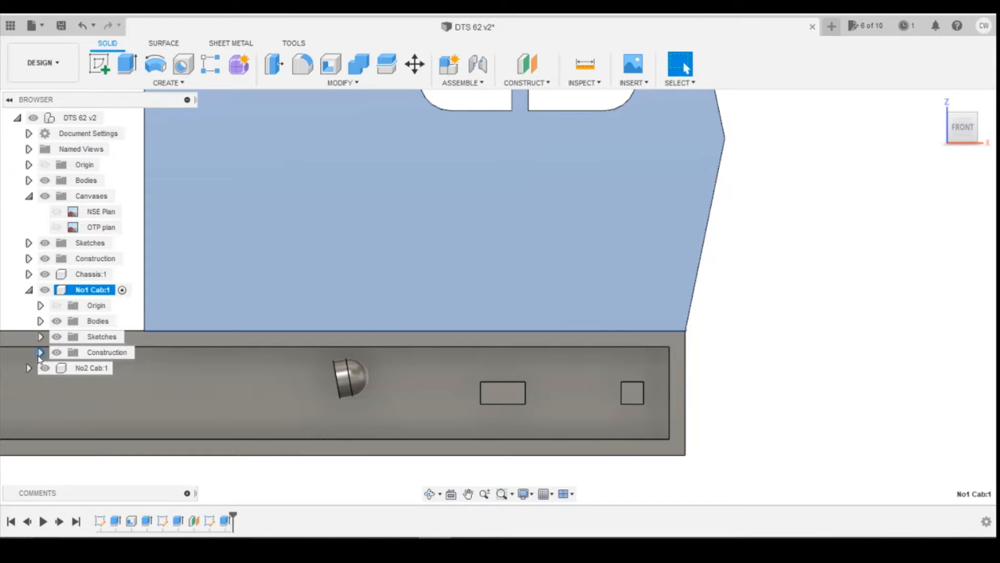
pyautogui.click(40, 352)
pyautogui.click(107, 368)
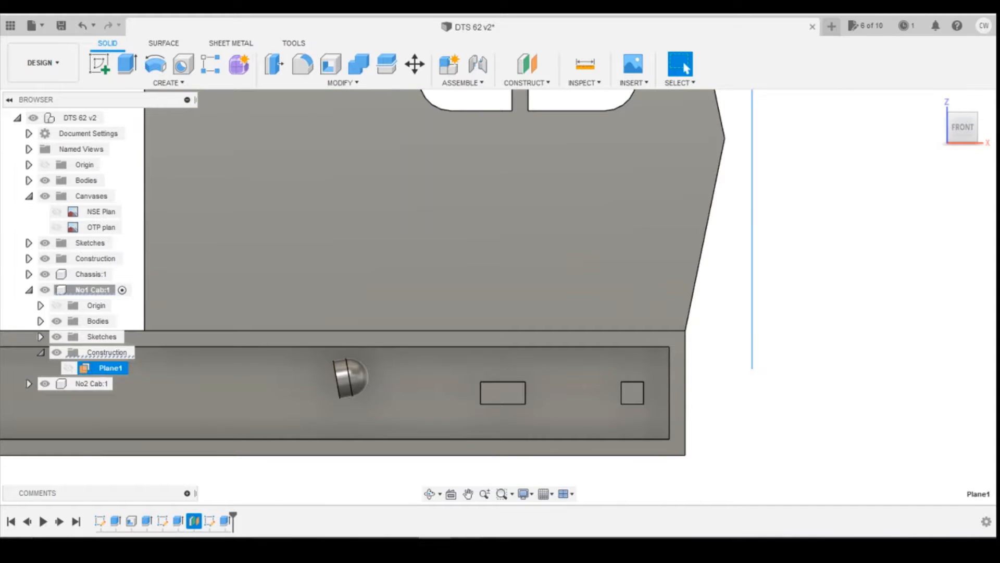
pyautogui.click(556, 506)
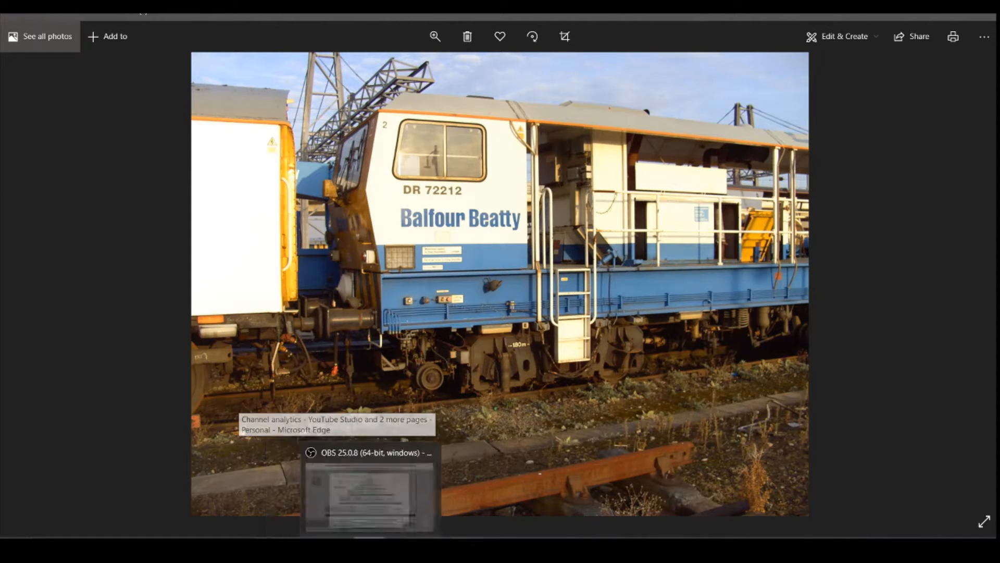
pyautogui.click(370, 491)
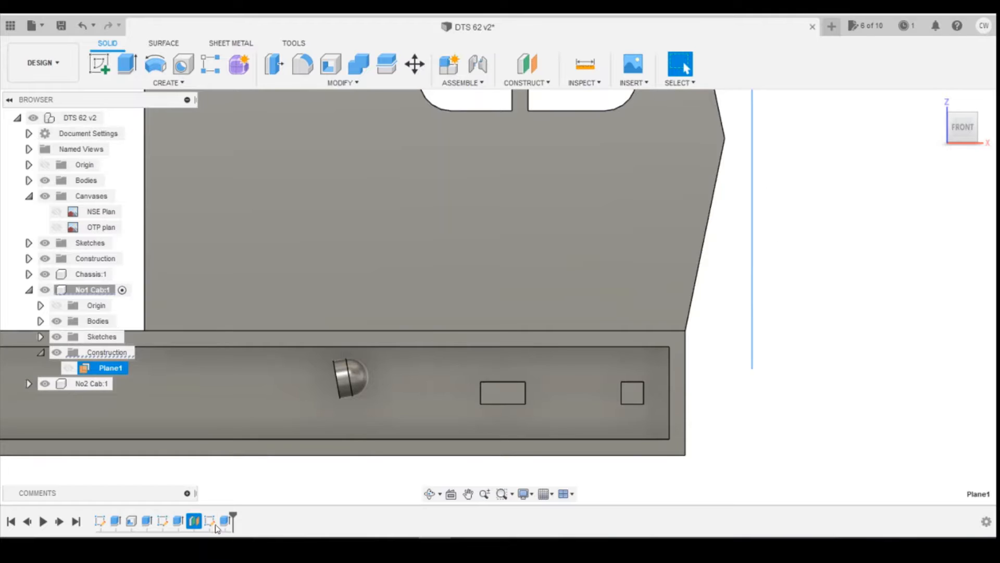
# Edit Plane1's offset distance to -18.20 mm, placing it just in front of the cab's foremost edge
pyautogui.rightClick(193, 521)
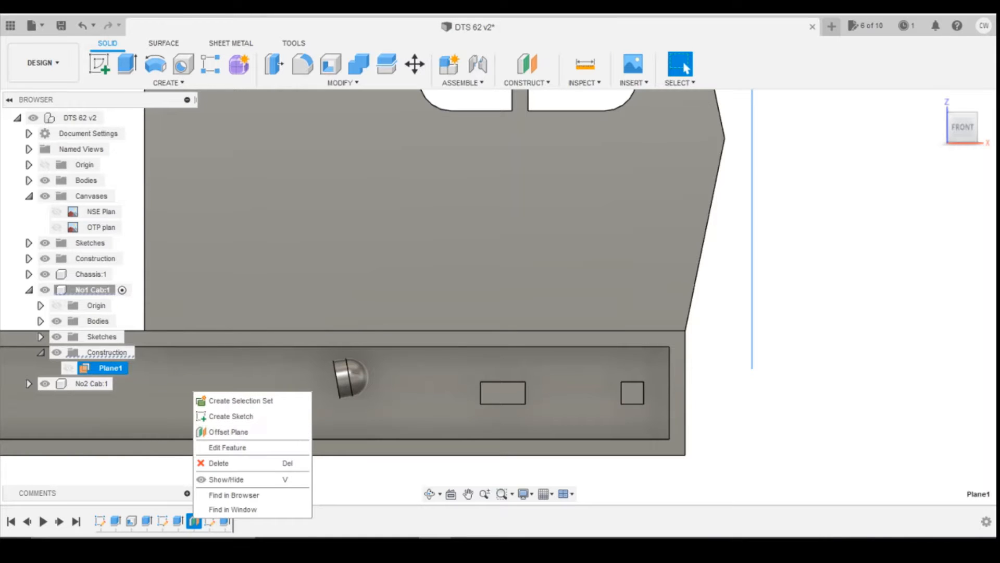
pyautogui.click(194, 529)
pyautogui.rightClick(194, 527)
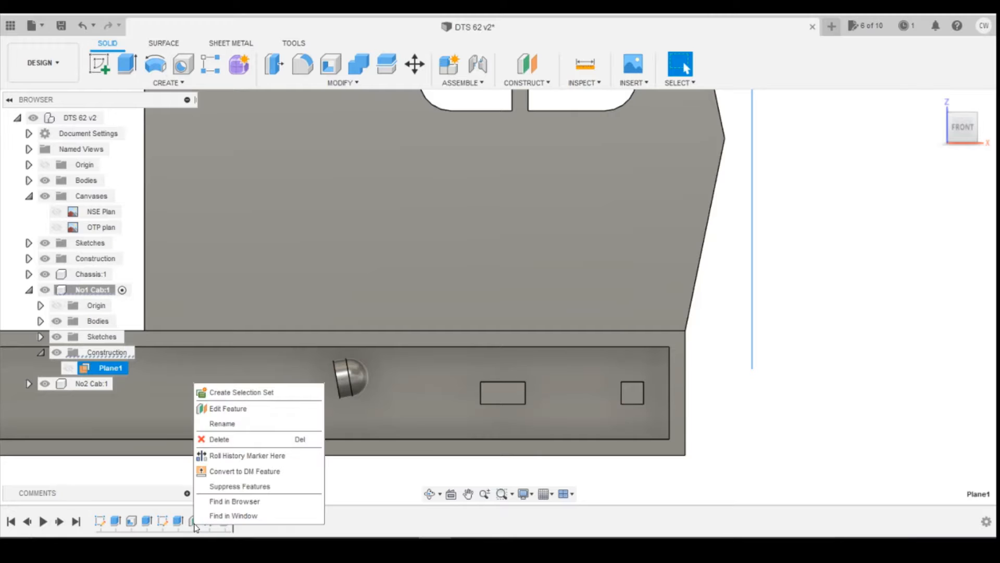
pyautogui.click(245, 409)
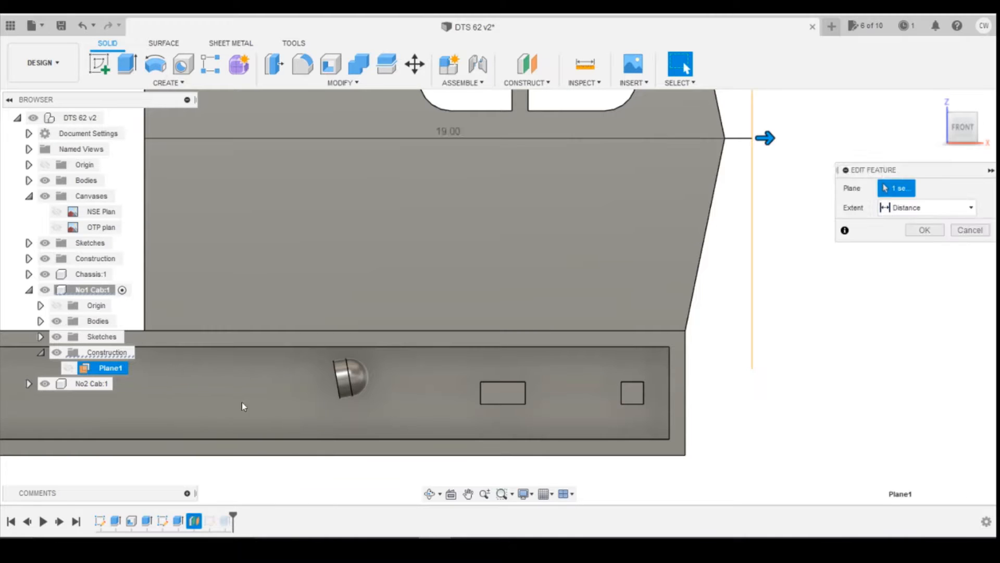
pyautogui.moveTo(759, 143); pyautogui.dragTo(719, 136)
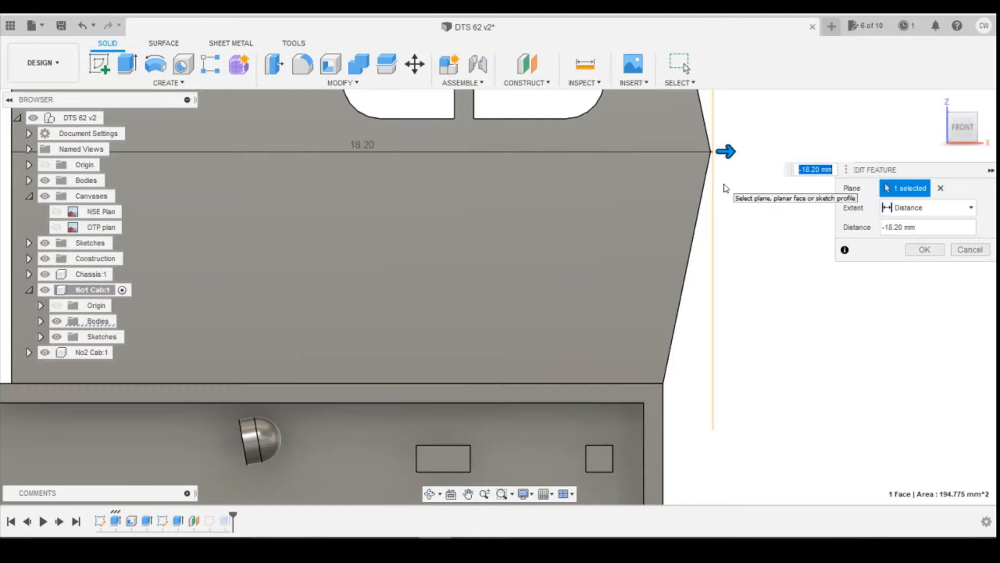
pyautogui.click(922, 250)
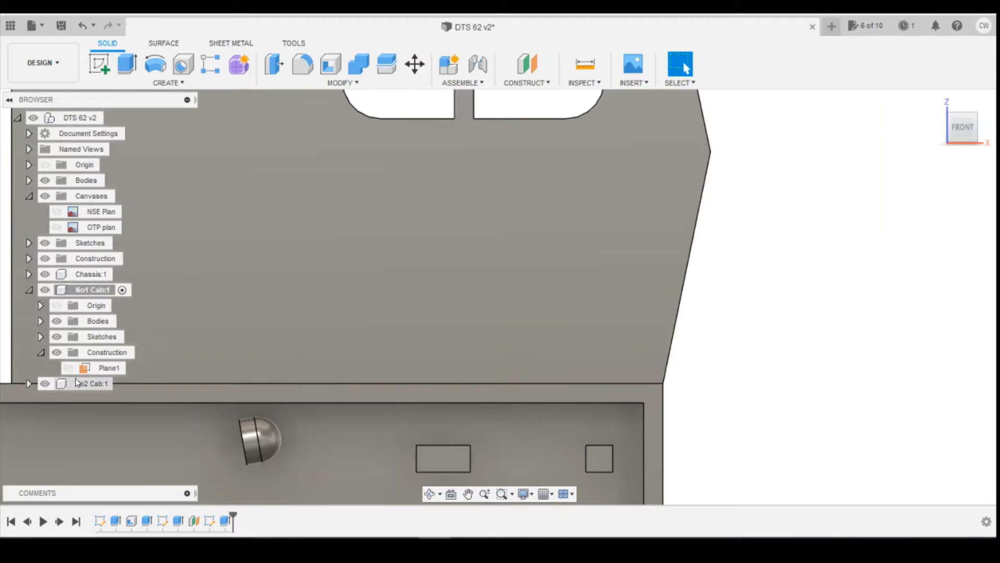
# Show Plane1 and start a new sketch on it, facing the cab front
pyautogui.click(67, 373)
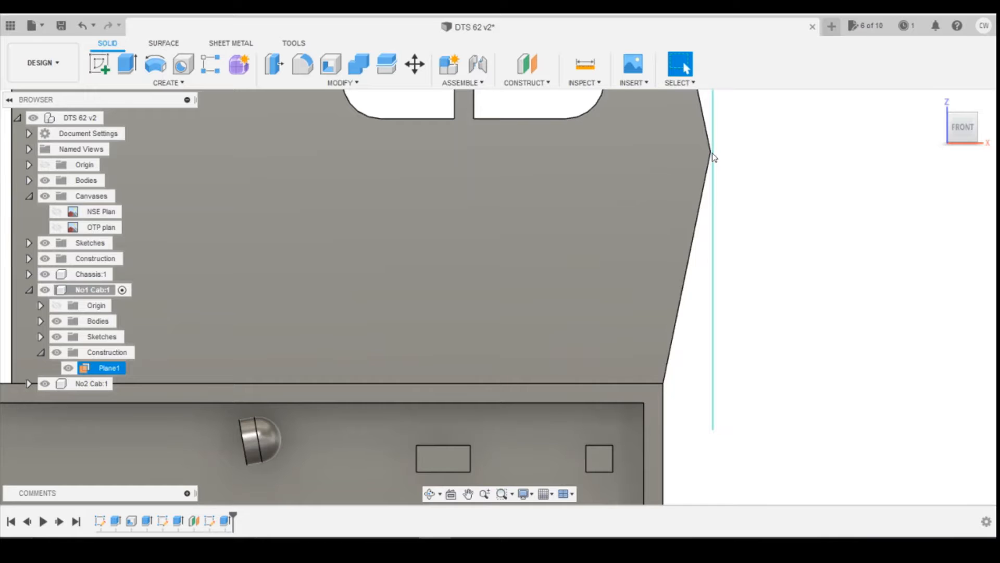
pyautogui.moveTo(958, 129); pyautogui.dragTo(957, 132)
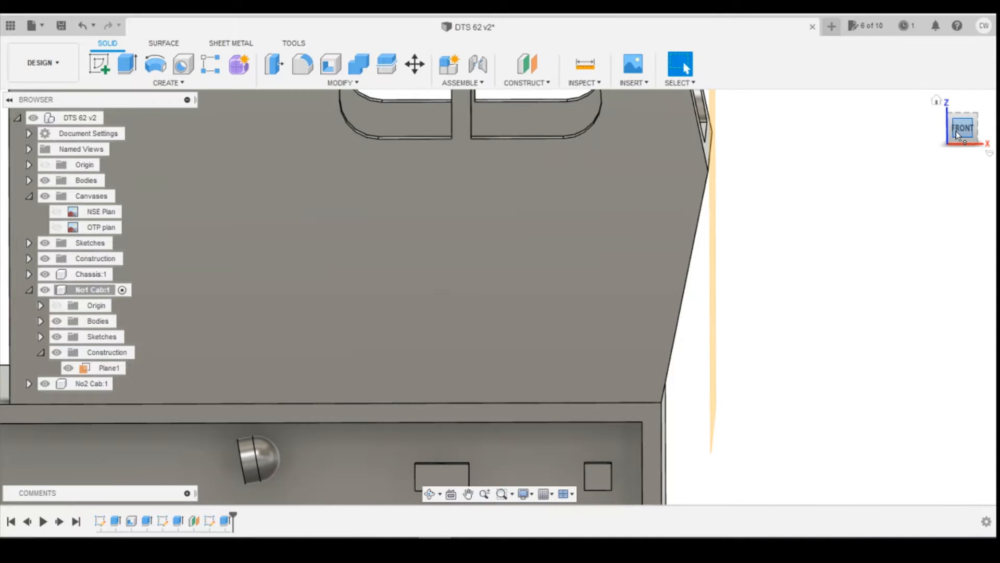
pyautogui.click(956, 130)
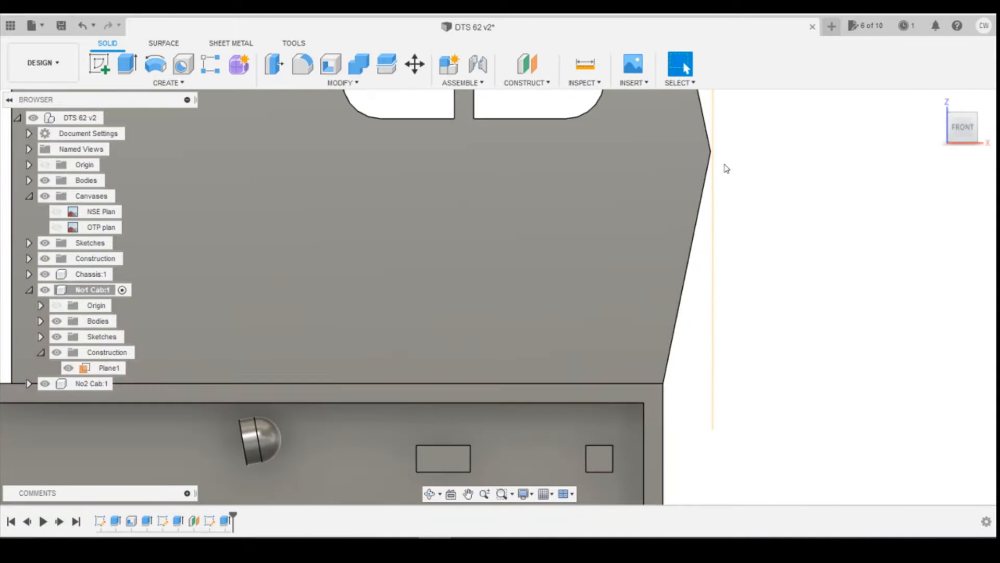
pyautogui.moveTo(983, 130)
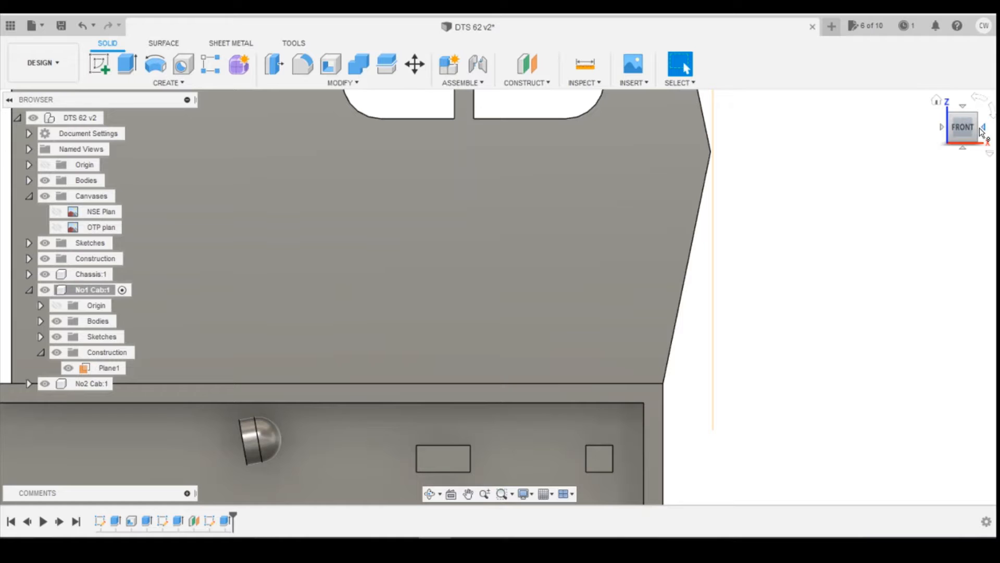
pyautogui.click(984, 131)
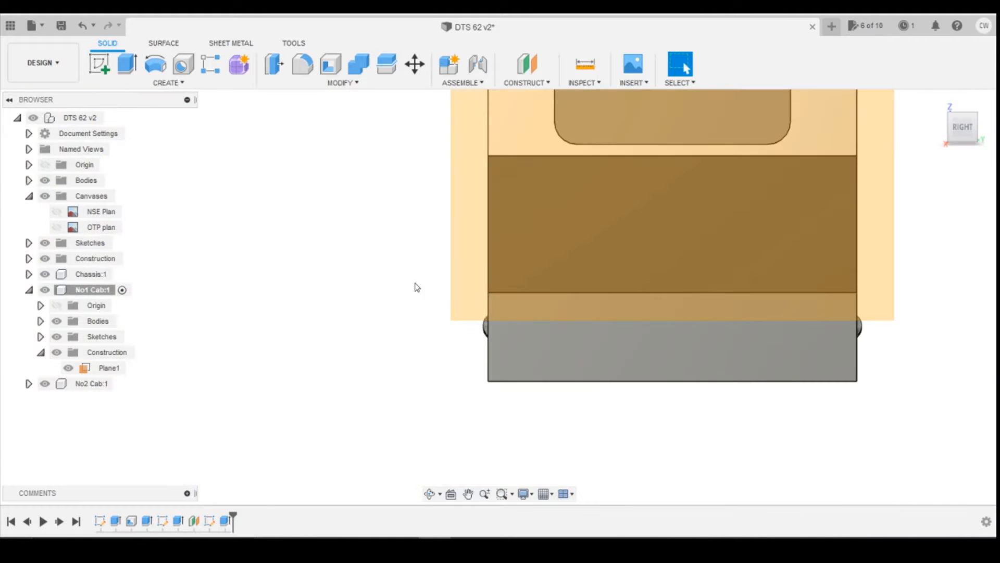
pyautogui.click(93, 69)
pyautogui.click(594, 277)
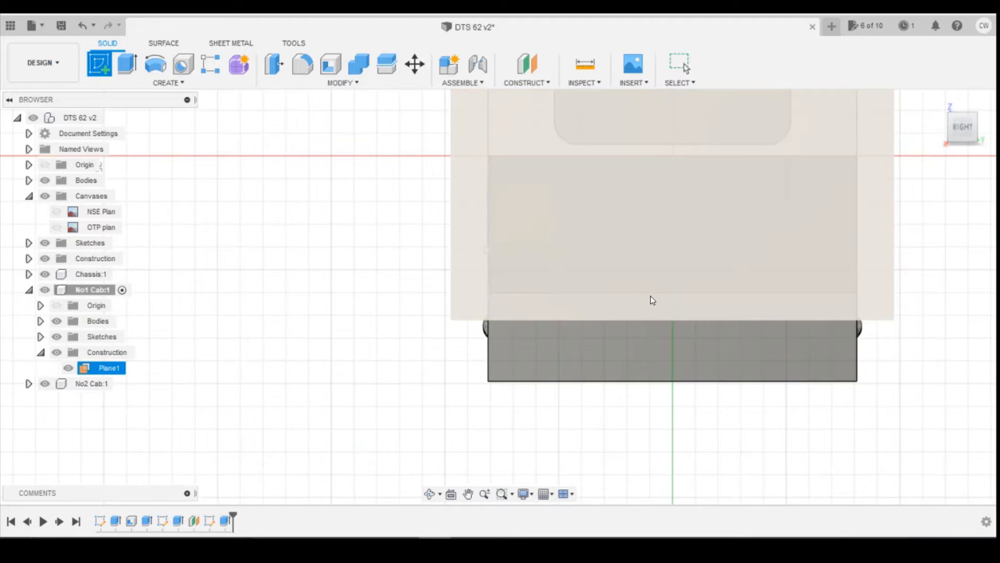
pyautogui.click(604, 328)
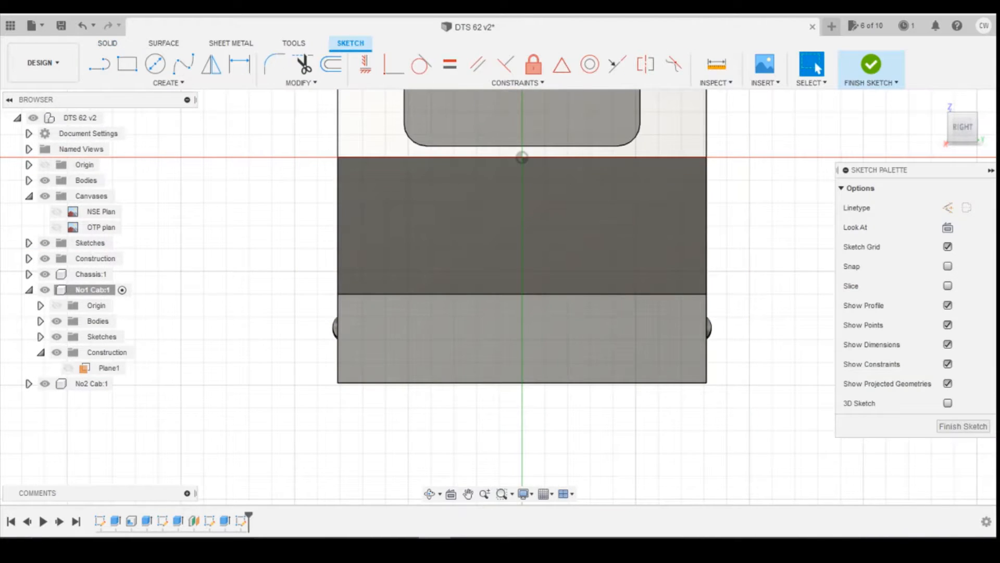
# Examine the hand-drawn DTS plans for the cab-end layout and dimensions, and return to Fusion 360
pyautogui.click(370, 546)
pyautogui.moveTo(370, 547)
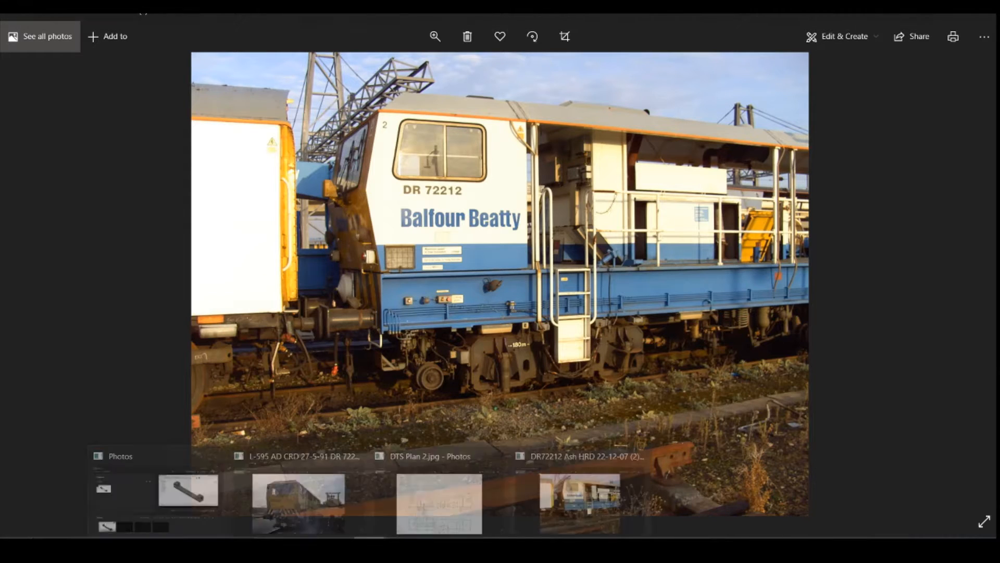
pyautogui.click(437, 495)
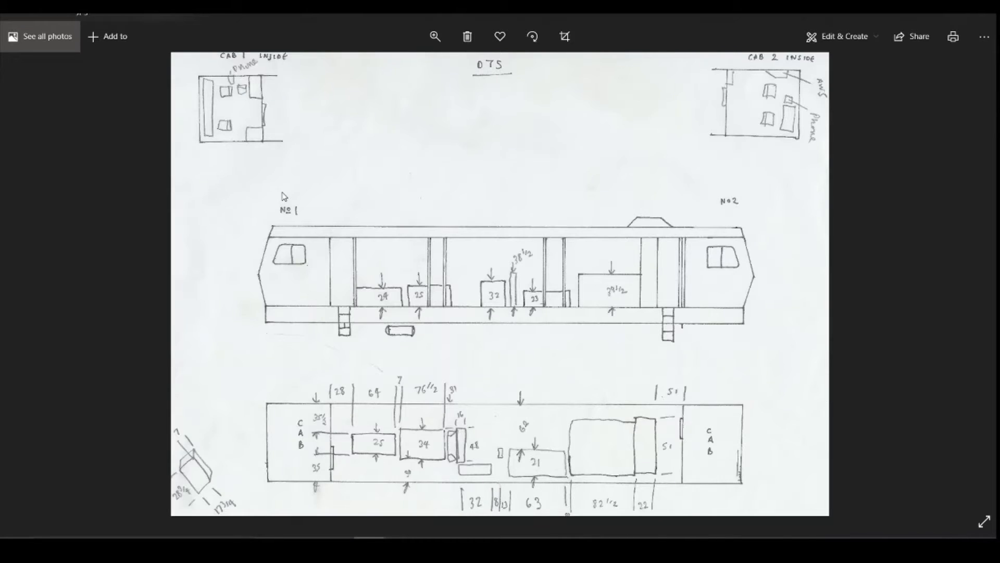
pyautogui.press('Right')
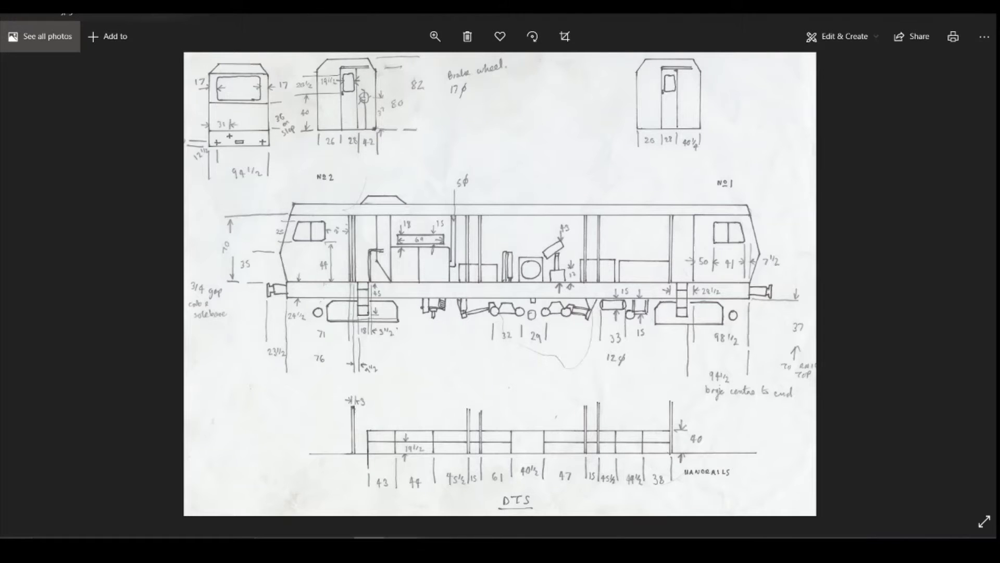
pyautogui.moveTo(372, 550)
pyautogui.click(341, 480)
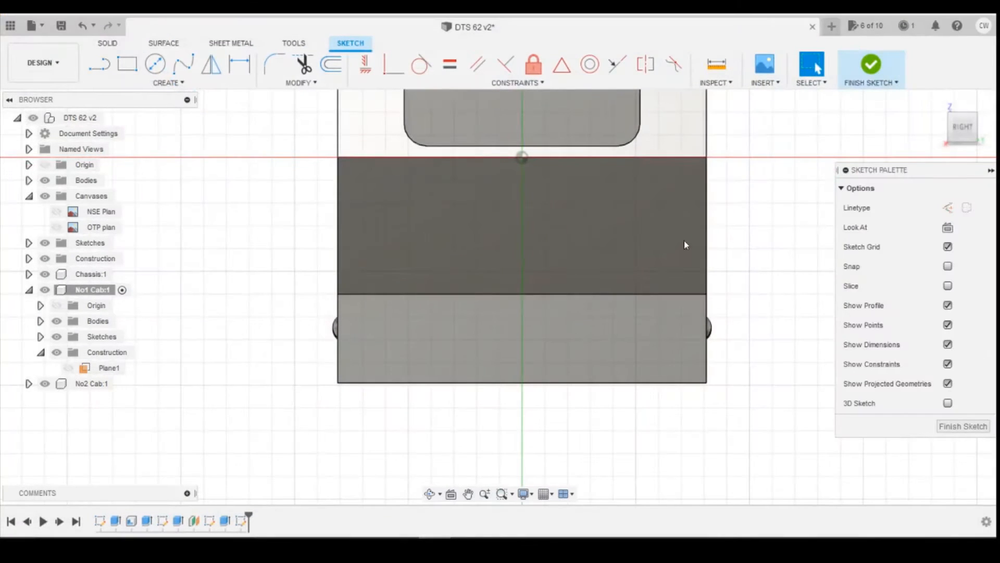
# Sketch a small rectangle about 1.1 mm high near the lower-left corner of the cab front
pyautogui.click(127, 64)
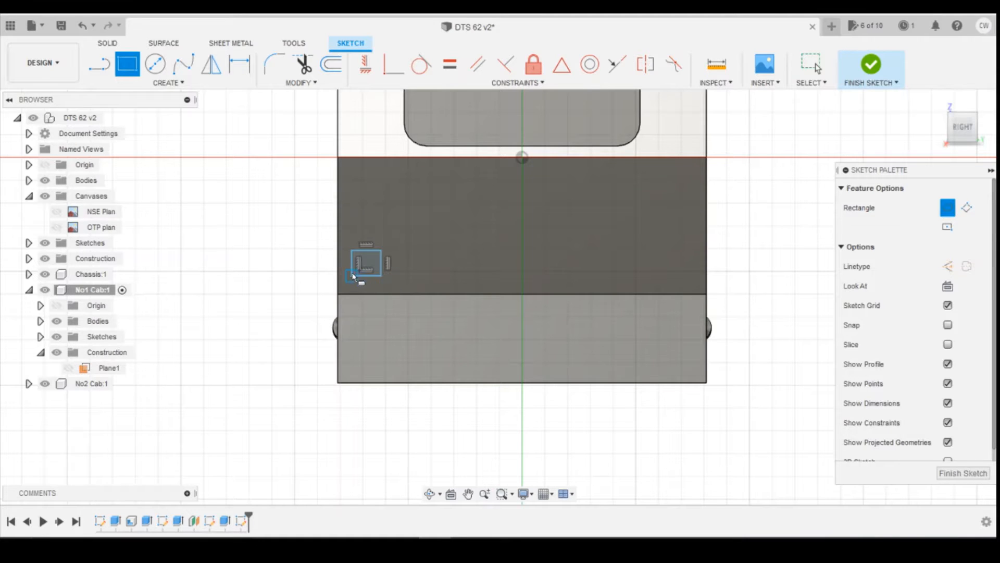
pyautogui.press('d')
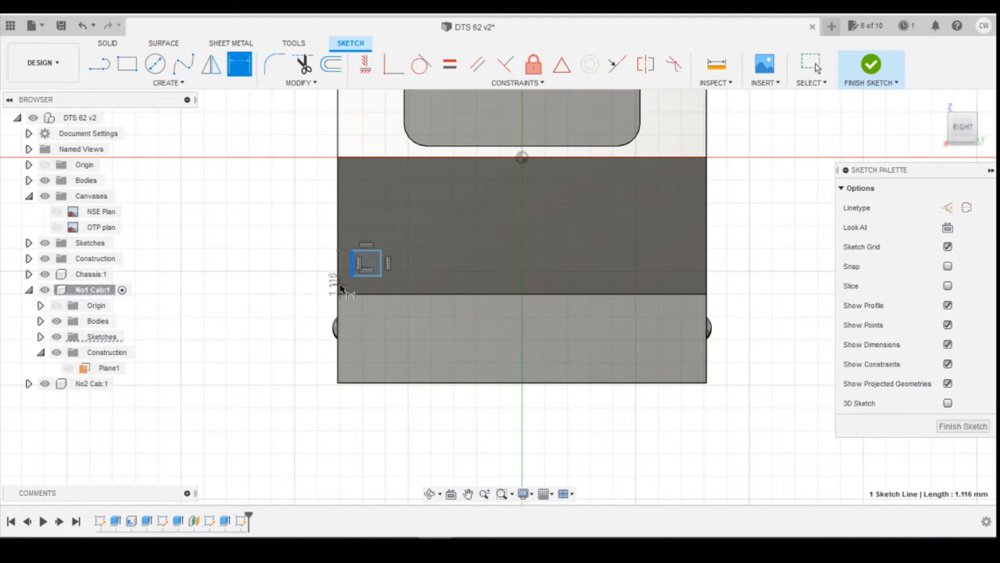
pyautogui.press('Escape')
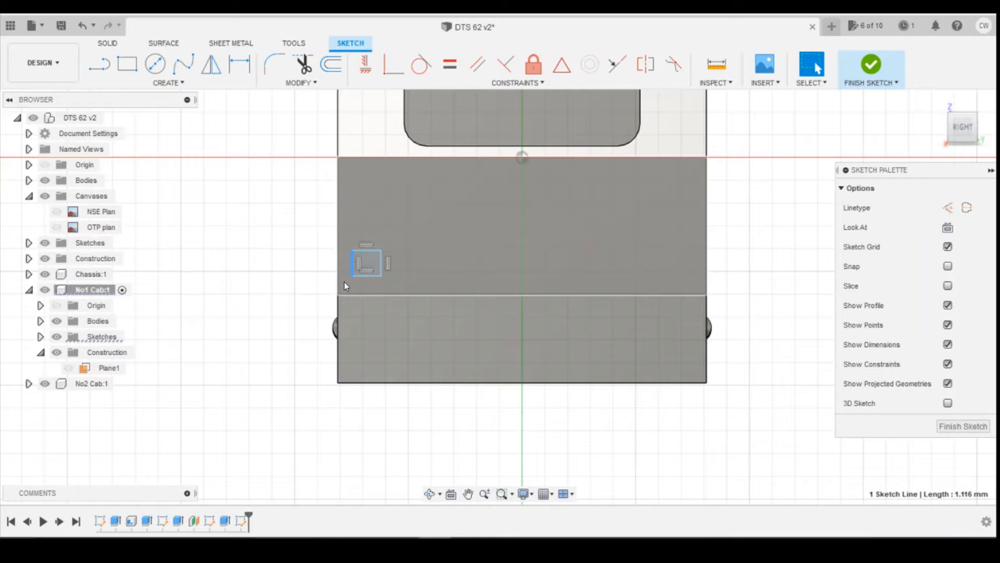
# Dimension the rectangle's lower edge 0.5 mm above the cab front's lower-left corner
pyautogui.press('d')
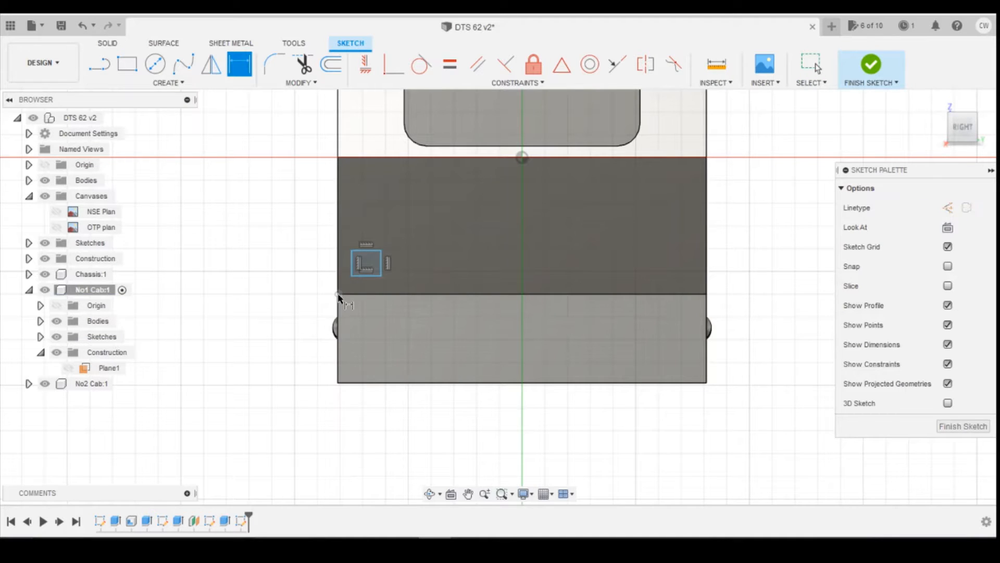
pyautogui.click(338, 294)
pyautogui.click(313, 284)
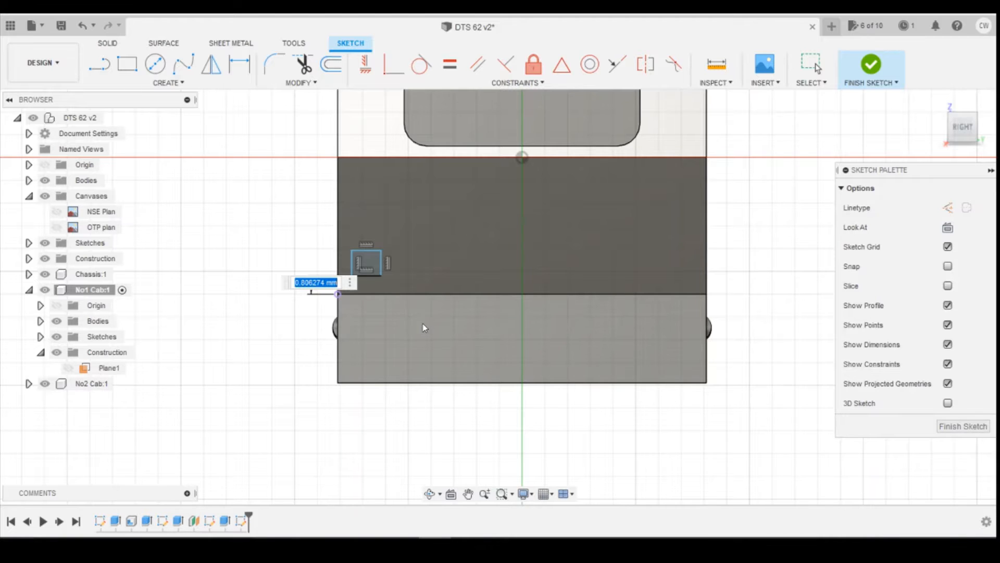
pyautogui.write('0.5')
pyautogui.press('Return')
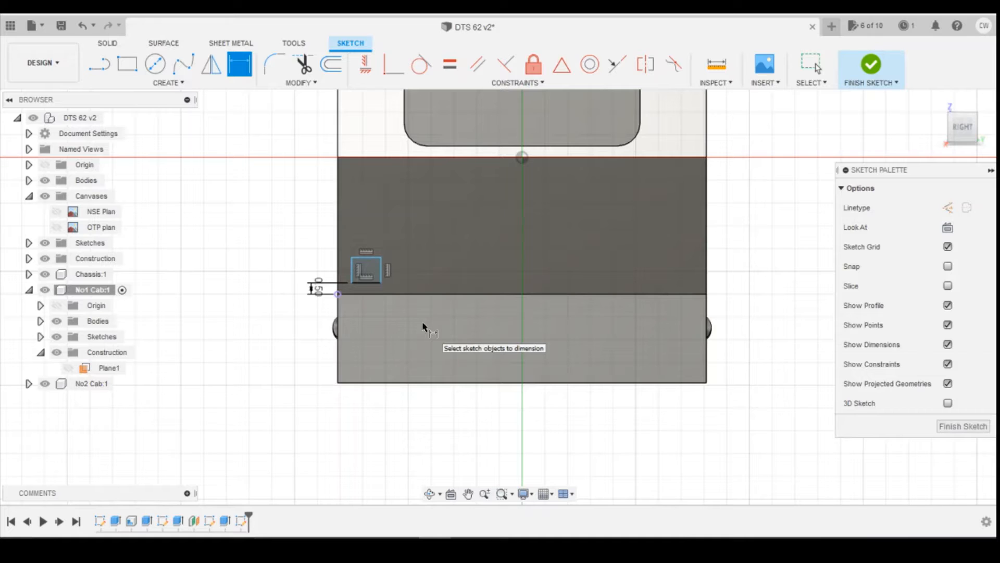
pyautogui.click(352, 282)
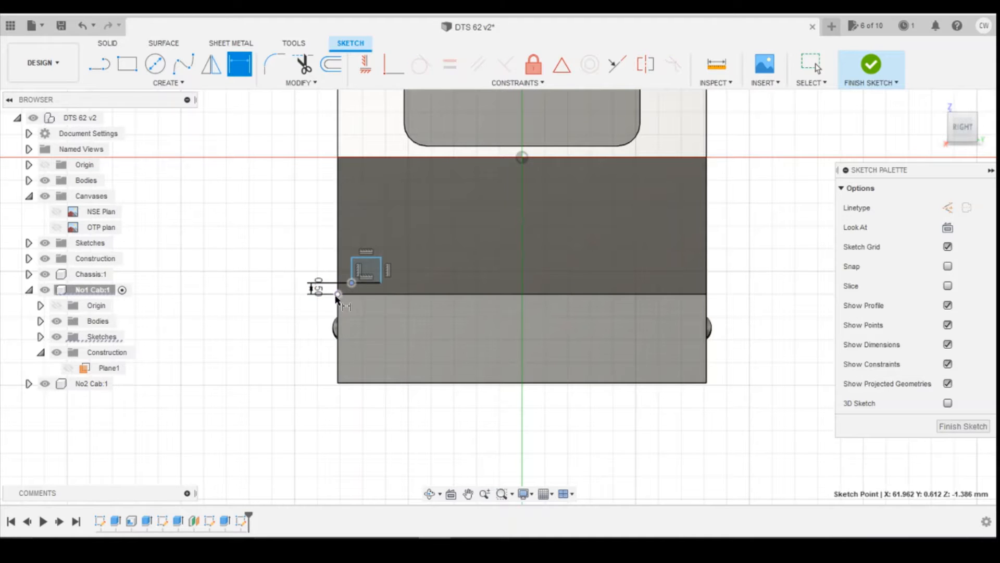
pyautogui.click(338, 294)
pyautogui.click(354, 425)
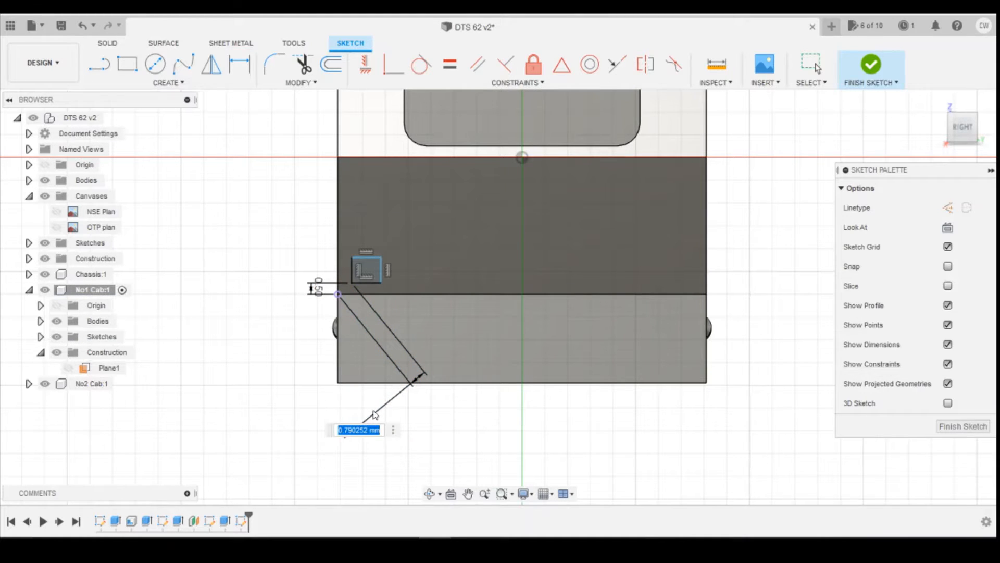
pyautogui.press('Return')
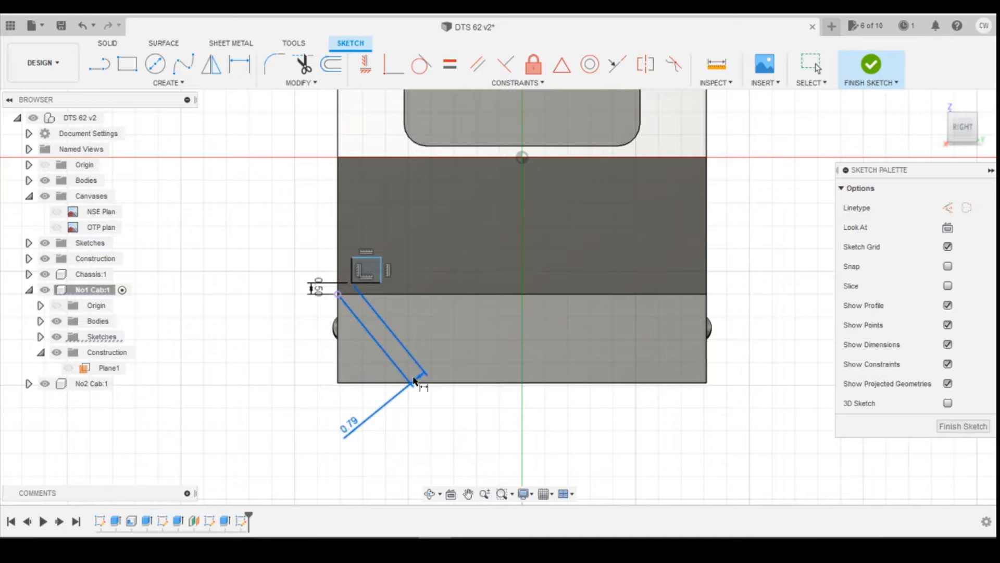
pyautogui.hotkey('ctrl', 'z')
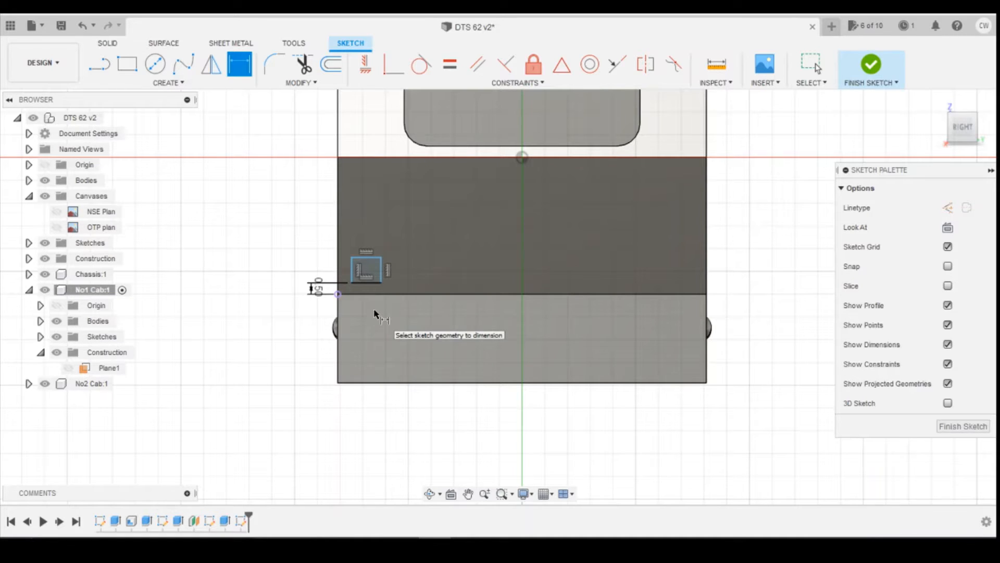
# Dimension the rectangle's lower-left corner 0.5 mm horizontally from the cab front's lower-left corner
pyautogui.click(352, 282)
pyautogui.click(338, 294)
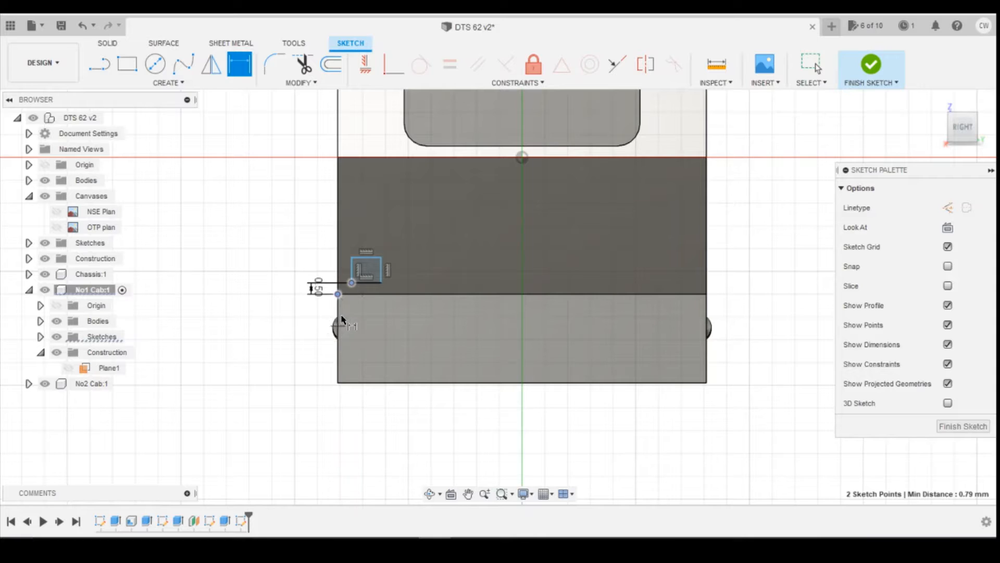
pyautogui.click(346, 408)
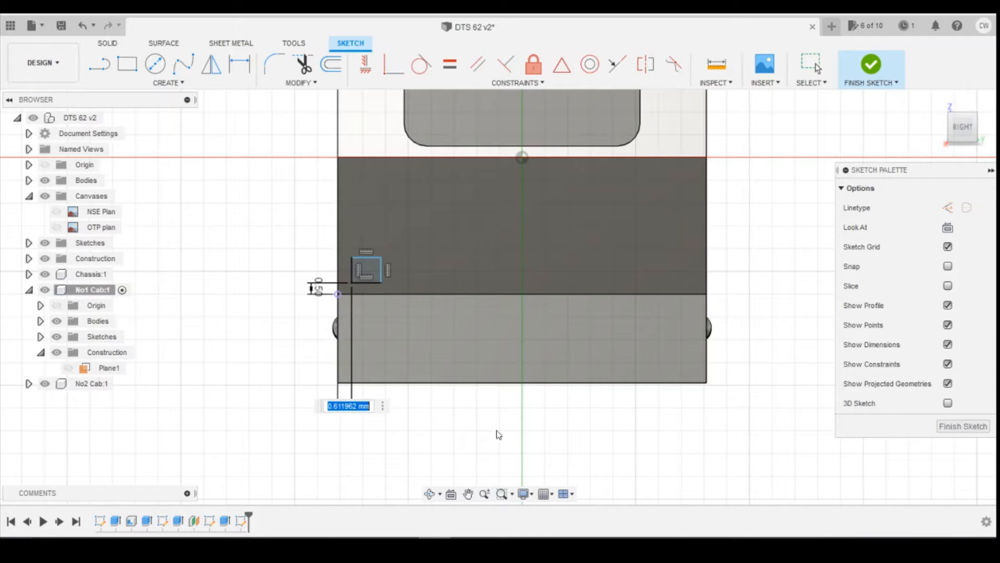
pyautogui.write('0.5')
pyautogui.press('Return')
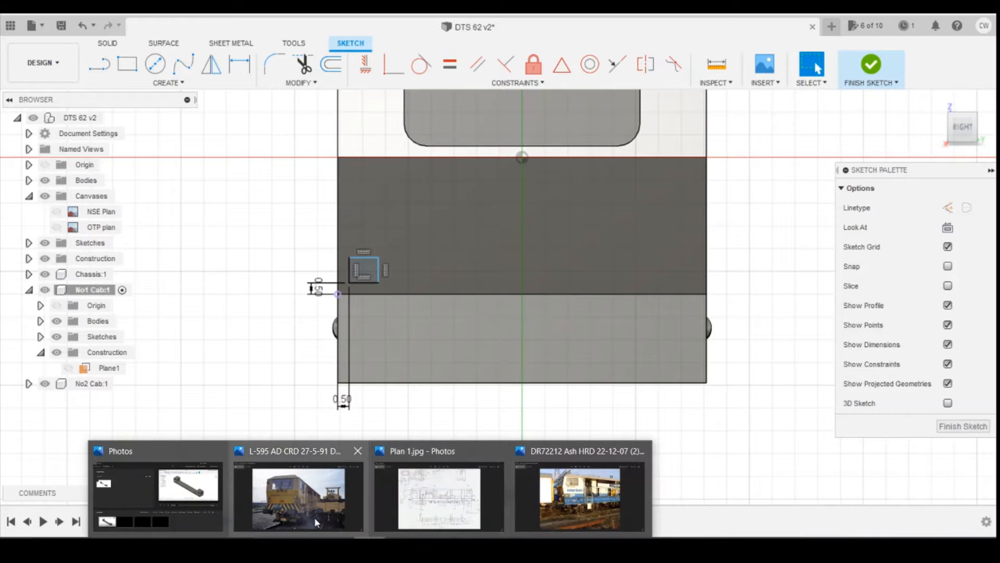
# Check the lamps in the yellow Network SouthEast cab photo, and dimension the rectangle 1 mm wide and 1 mm high
pyautogui.click(314, 517)
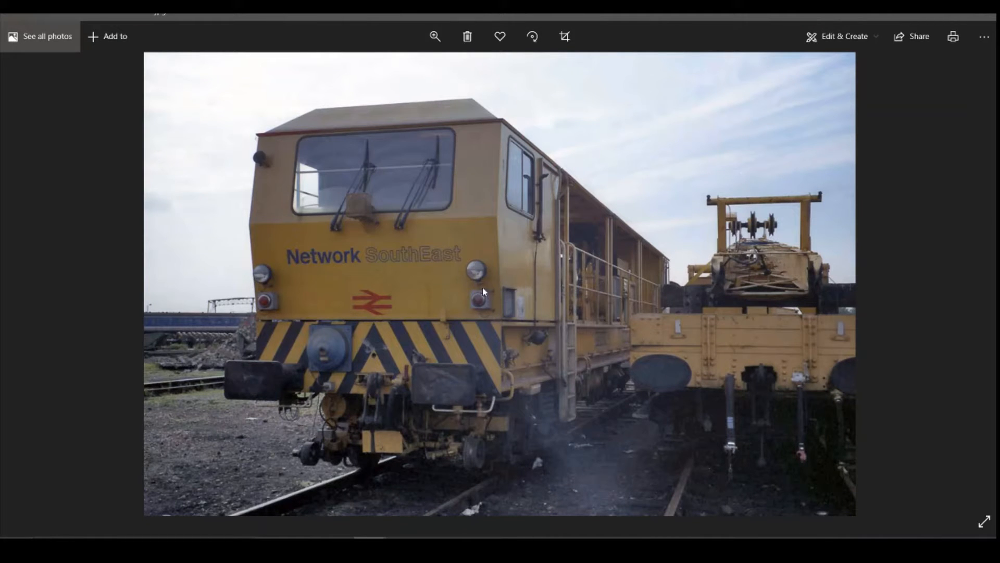
pyautogui.click(435, 545)
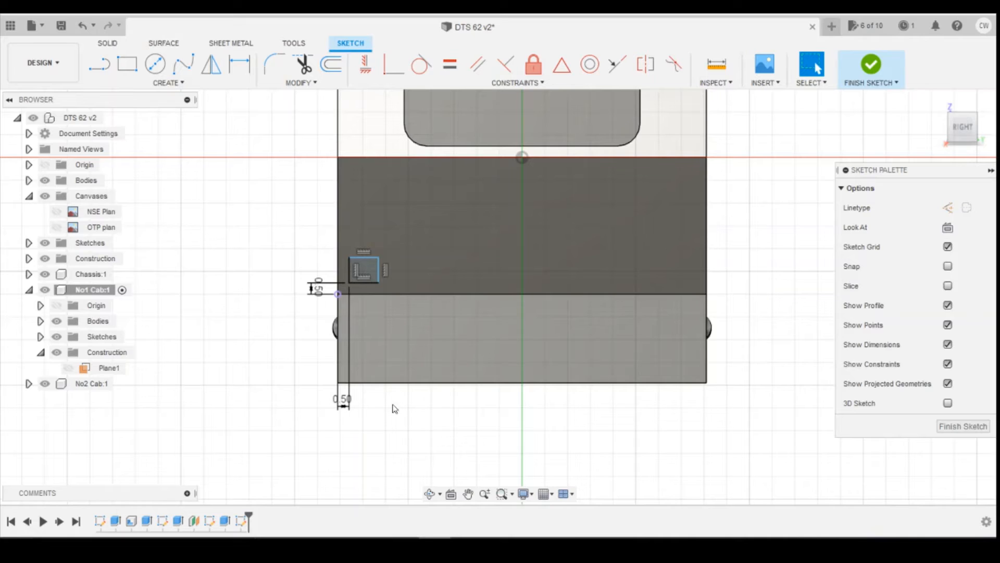
pyautogui.press('d')
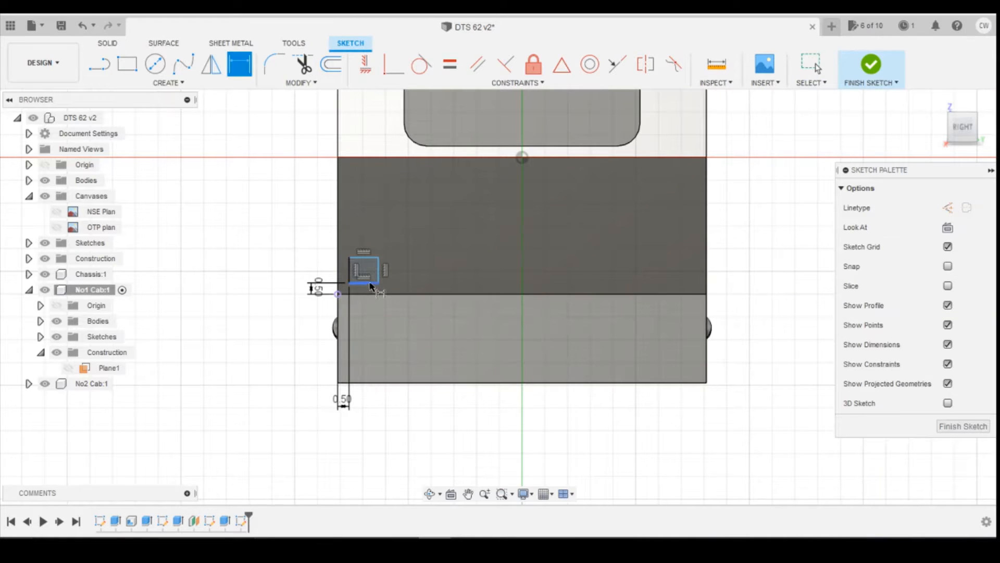
pyautogui.click(370, 283)
pyautogui.click(372, 315)
pyautogui.write('1')
pyautogui.press('Return')
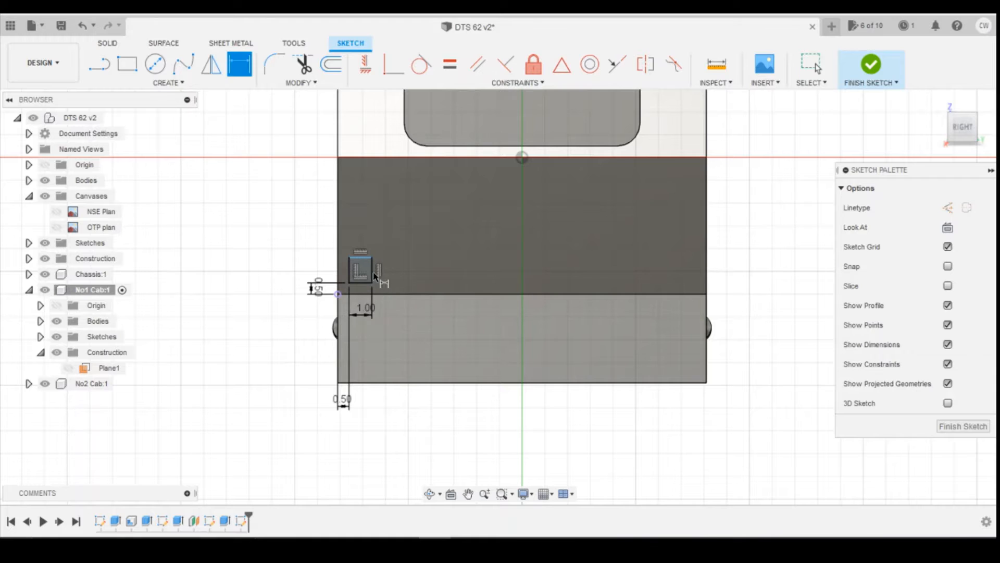
pyautogui.click(372, 269)
pyautogui.click(400, 271)
pyautogui.write('1')
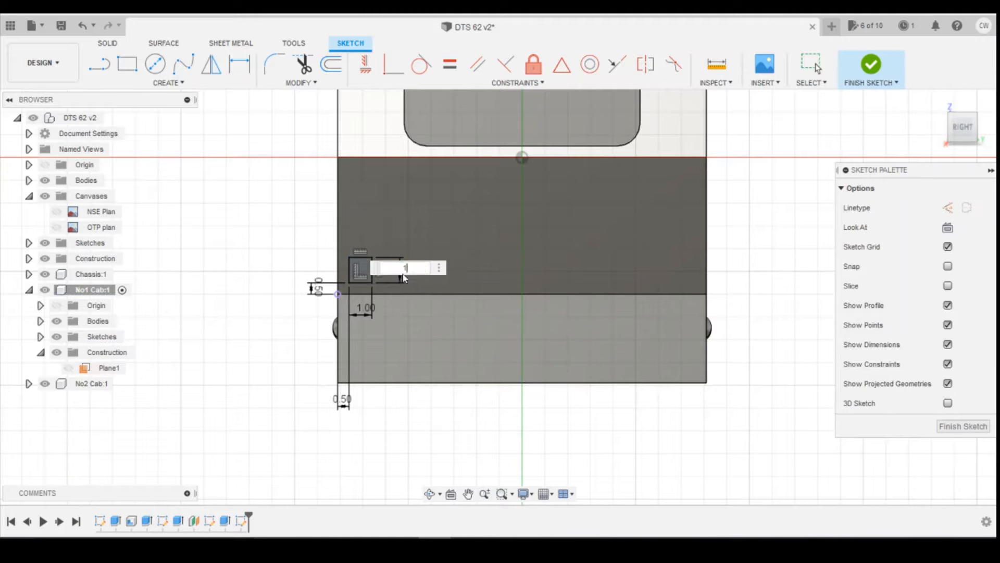
pyautogui.press('Return')
pyautogui.scroll(3, 373, 294)
pyautogui.press('Escape')
# Extrude the 1 mm square 1.5 mm back into the sloping cab front, using the Join operation
pyautogui.click(362, 252)
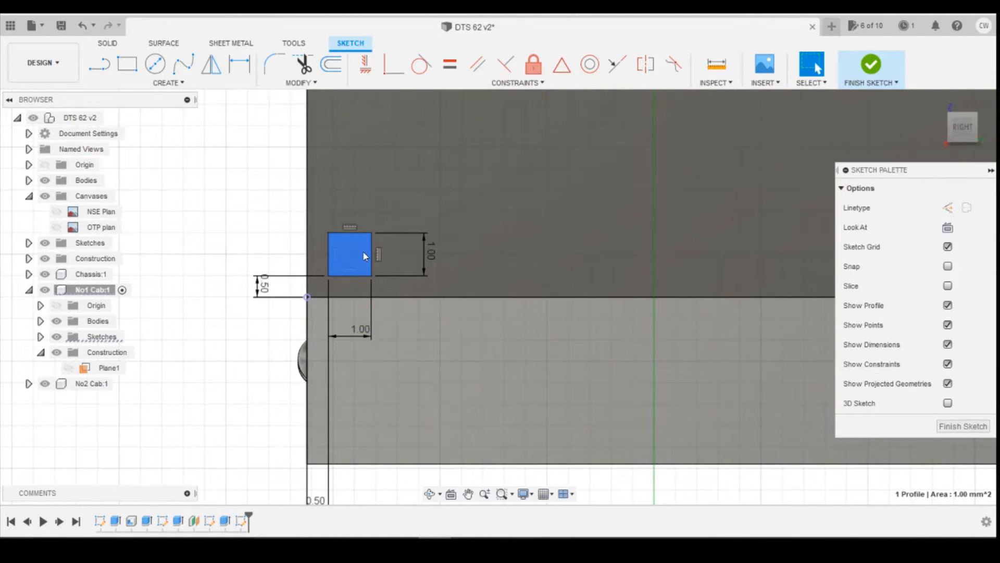
pyautogui.rightClick(362, 252)
pyautogui.click(364, 308)
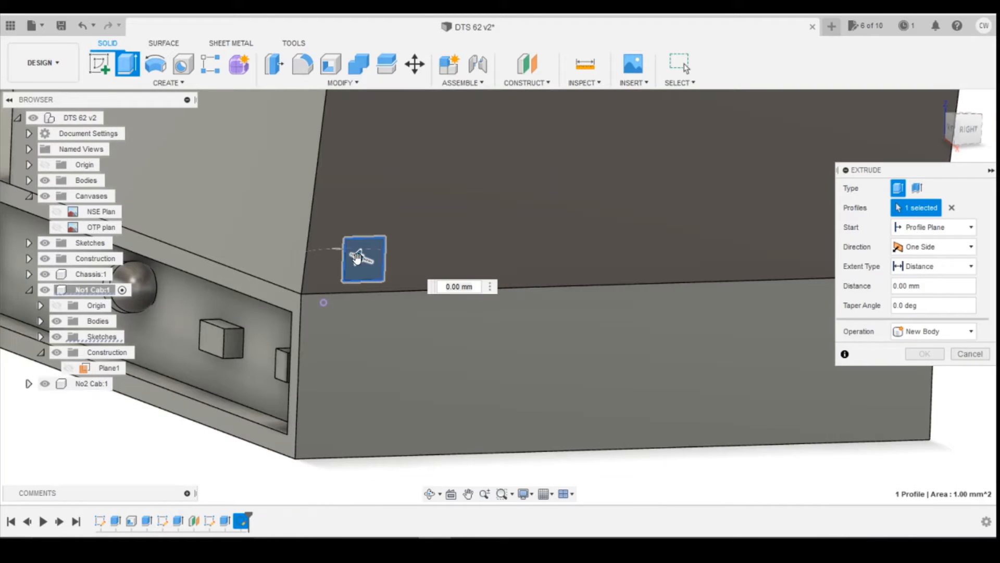
pyautogui.moveTo(357, 256); pyautogui.dragTo(324, 242)
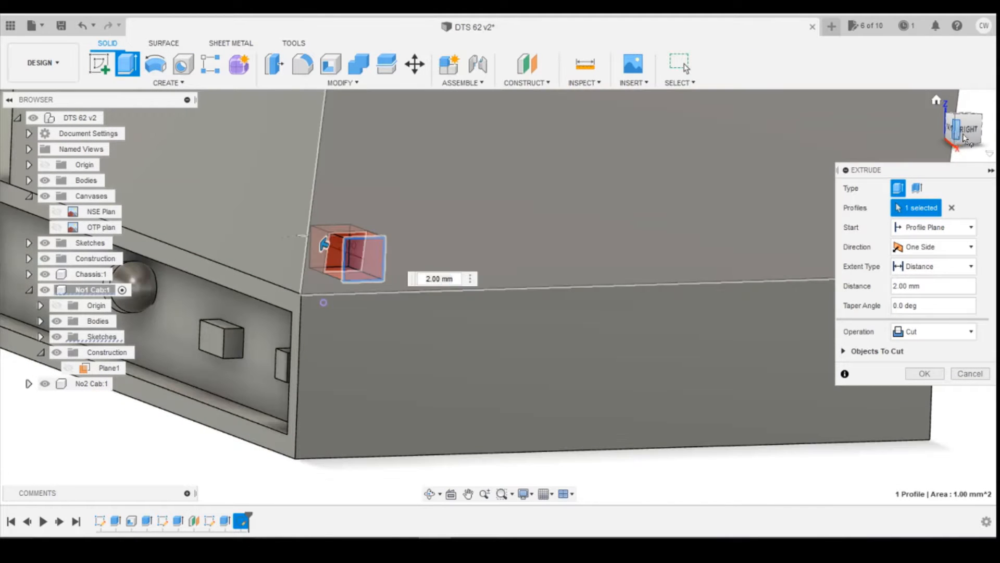
pyautogui.moveTo(962, 136); pyautogui.dragTo(971, 137)
pyautogui.click(954, 130)
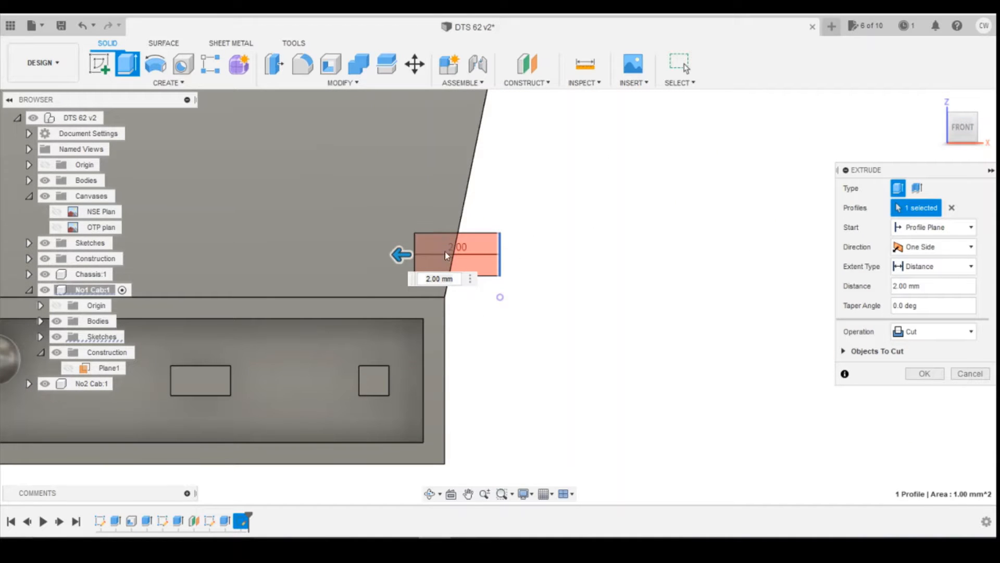
pyautogui.moveTo(401, 254); pyautogui.dragTo(423, 254)
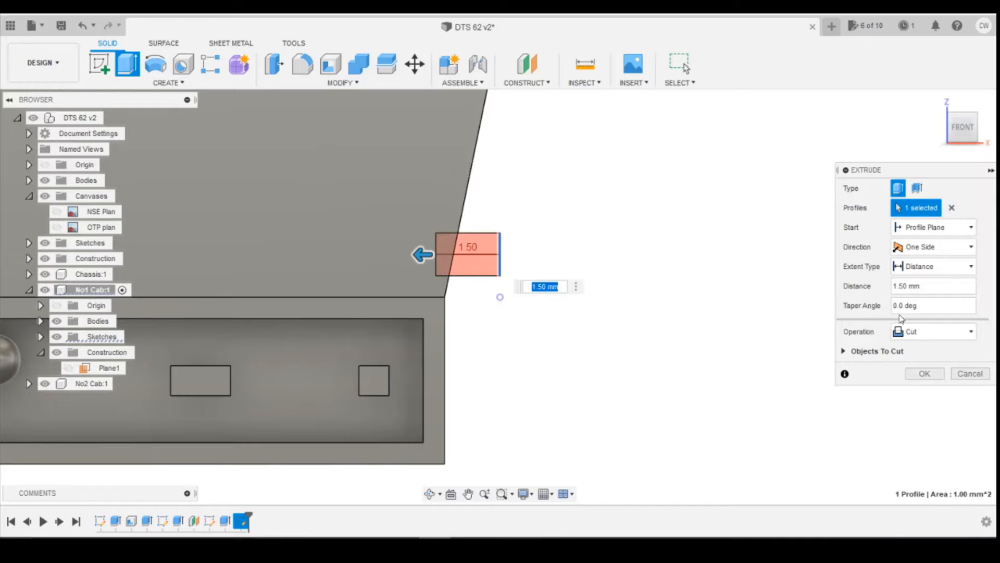
pyautogui.click(909, 331)
pyautogui.click(909, 349)
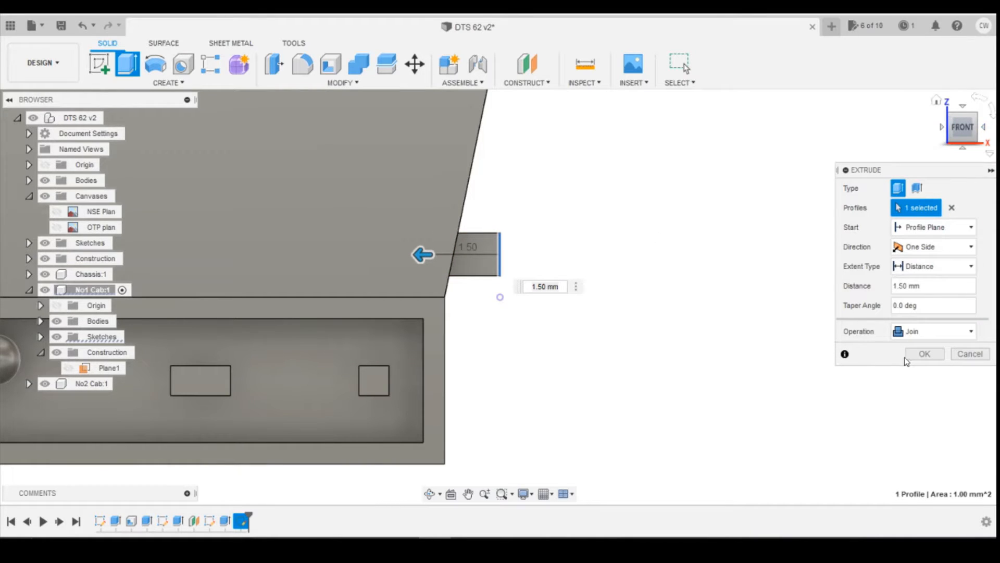
pyautogui.click(926, 357)
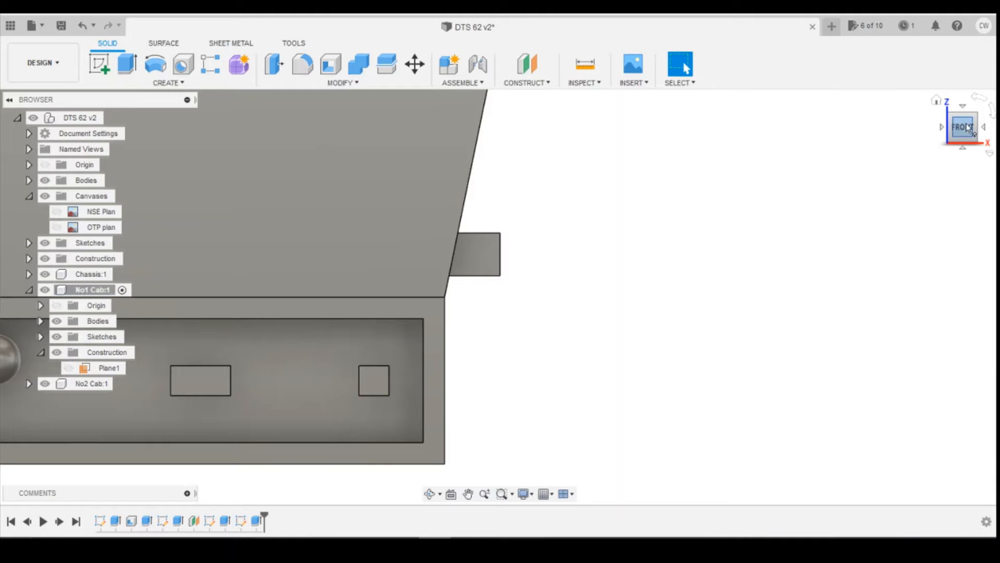
# Examine the extruded block from an angle and compare it with the lamp housings in the reference photos of the vehicle
pyautogui.moveTo(969, 130); pyautogui.dragTo(935, 134)
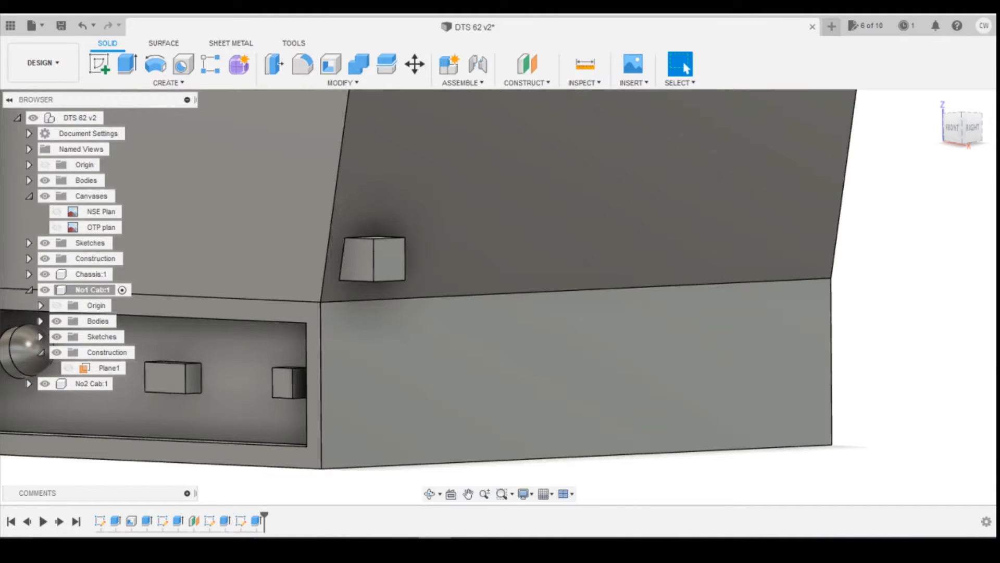
pyautogui.moveTo(391, 528)
pyautogui.click(306, 515)
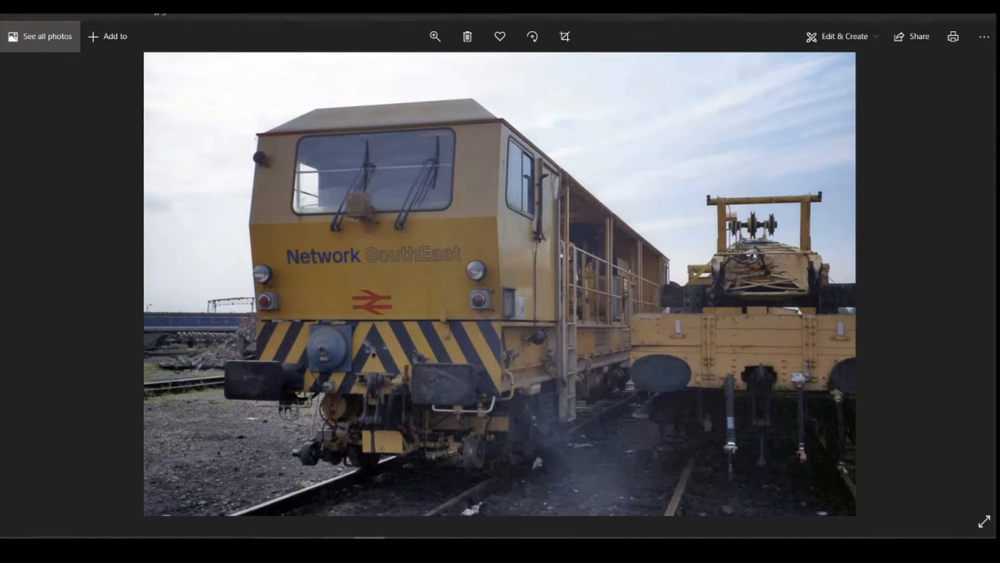
pyautogui.click(409, 546)
pyautogui.click(373, 546)
pyautogui.click(581, 488)
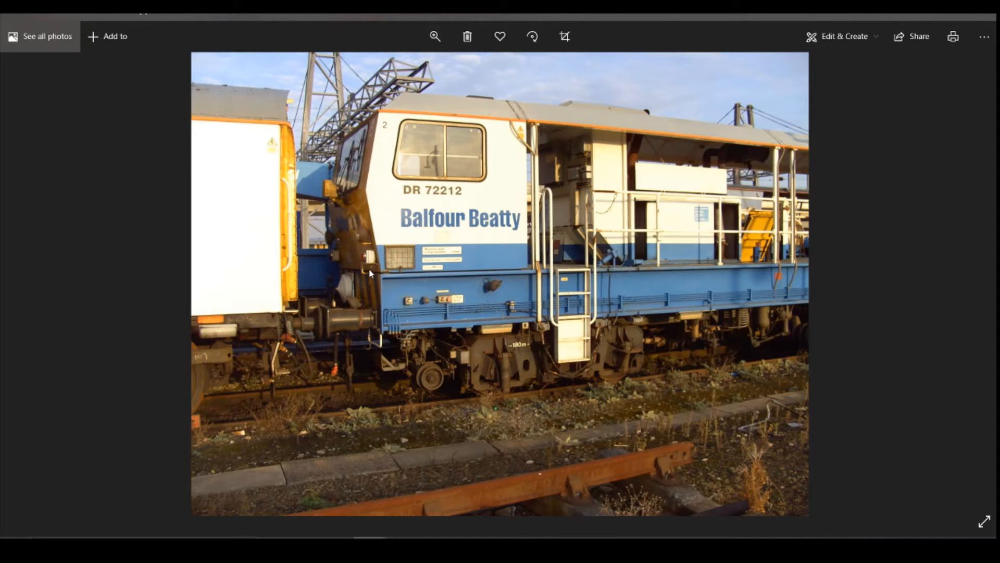
pyautogui.press('Right')
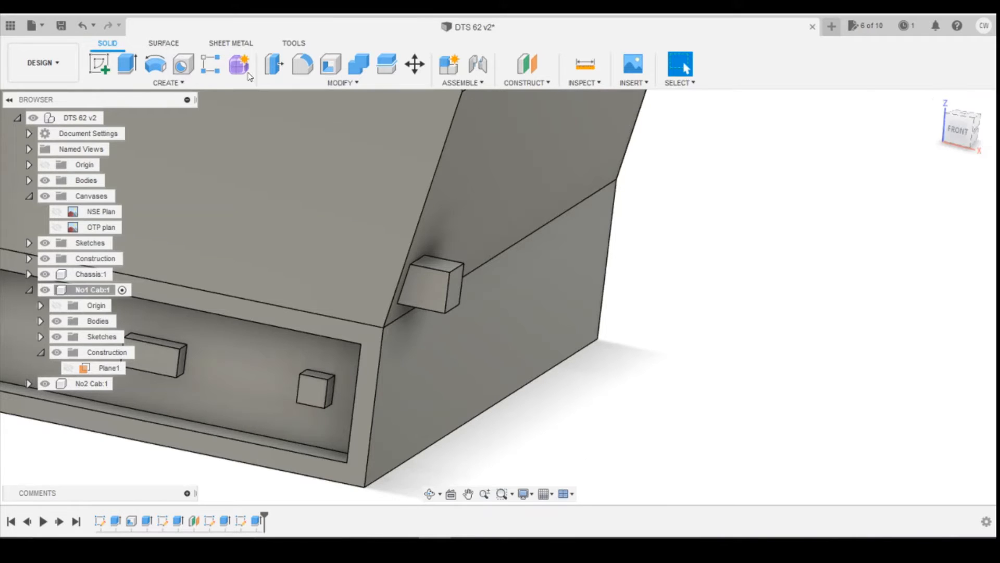
# Edit the Plane1 offset distance to -18.05 mm so the block protrudes less from the cab front
pyautogui.click(972, 129)
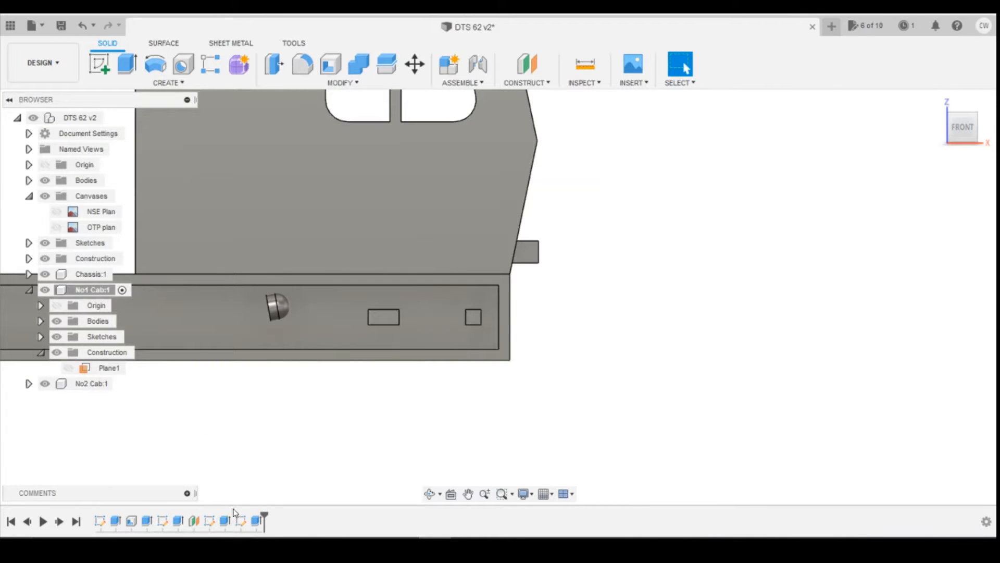
pyautogui.click(195, 521)
pyautogui.rightClick(200, 520)
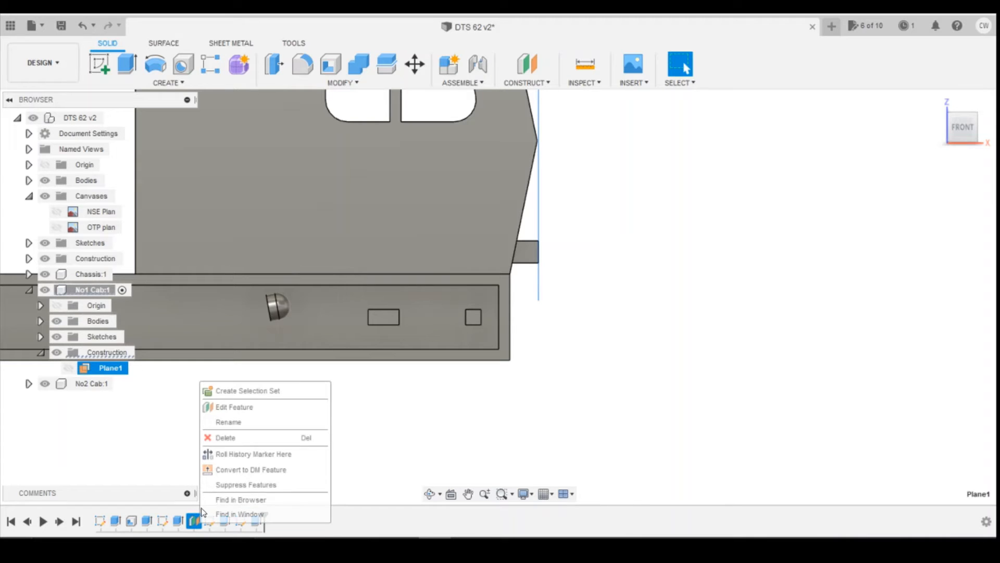
pyautogui.click(250, 407)
pyautogui.scroll(2, 554, 141)
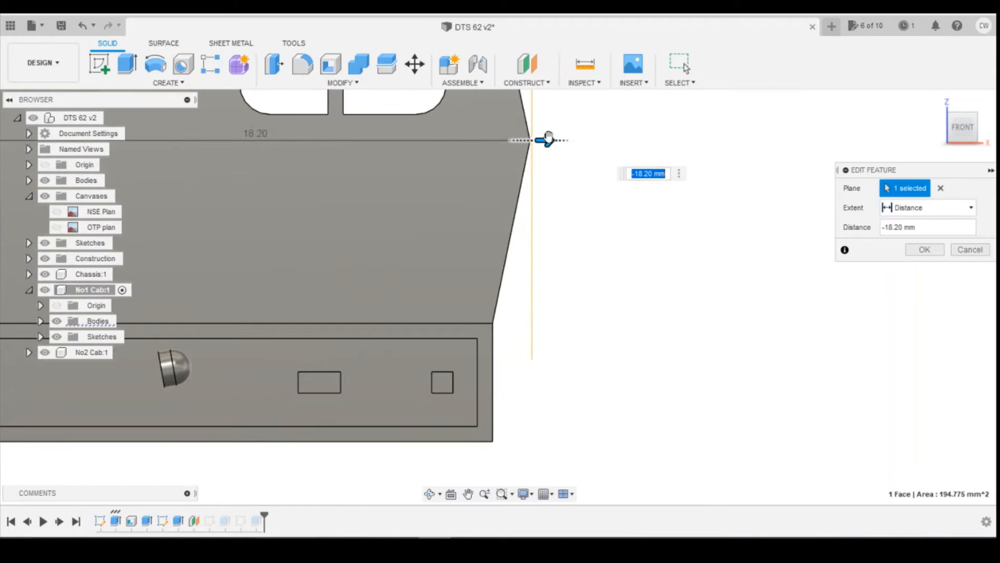
pyautogui.moveTo(547, 139); pyautogui.dragTo(543, 139)
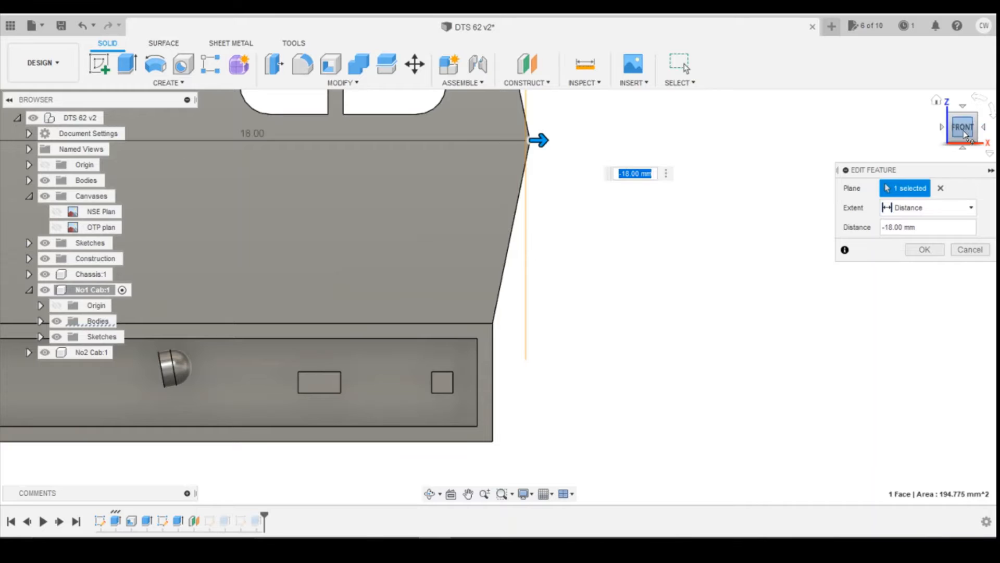
pyautogui.keyDown('shift'); pyautogui.moveTo(542, 139); pyautogui.dragTo(589, 142, button='middle'); pyautogui.keyUp('shift')
pyautogui.keyDown('shift'); pyautogui.moveTo(563, 177); pyautogui.dragTo(581, 154, button='middle'); pyautogui.keyUp('shift')
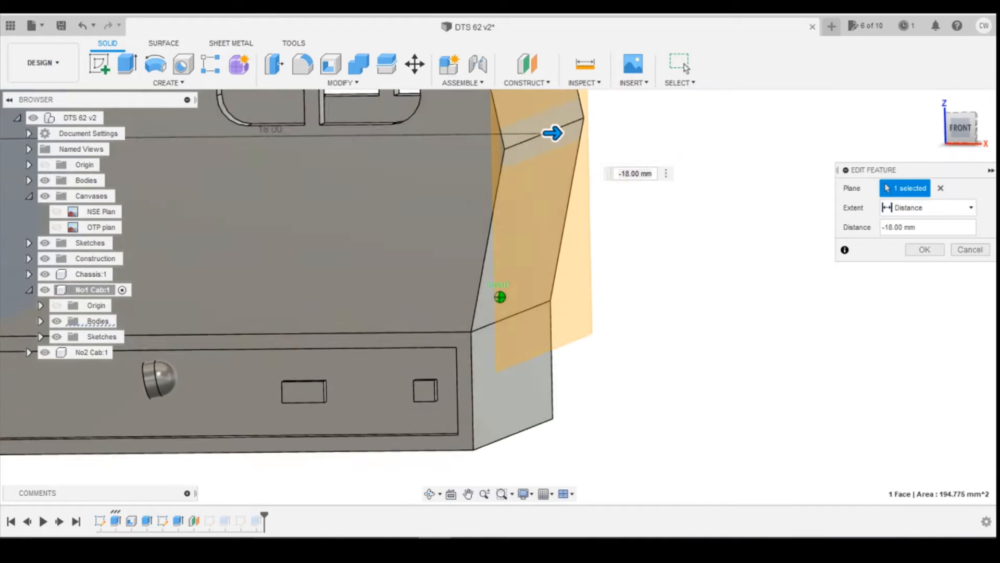
pyautogui.click(633, 174)
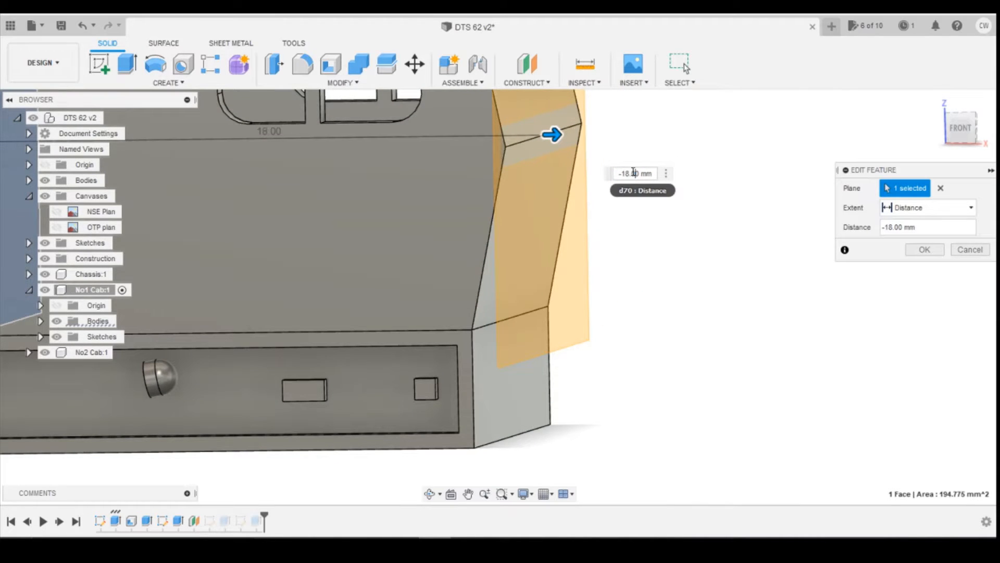
pyautogui.write('5')
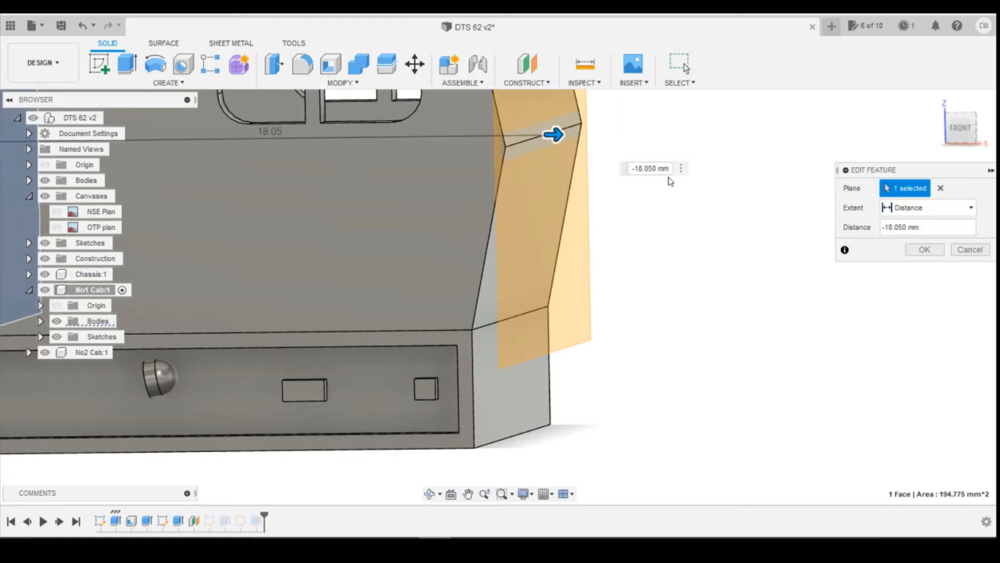
pyautogui.click(923, 249)
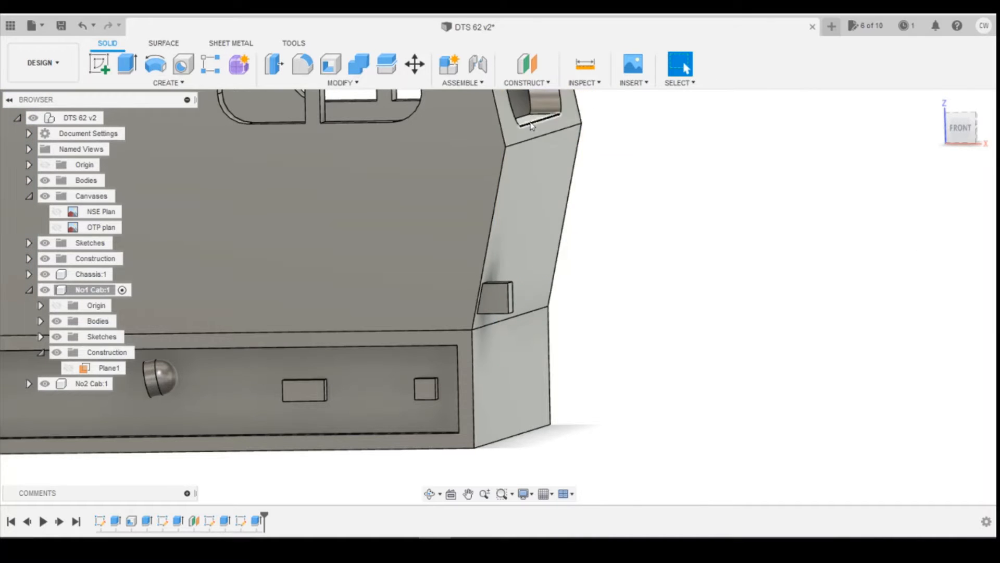
# Start a new sketch on the small block's outer face and switch to the yellow Network SouthEast cab photo for reference
pyautogui.click(950, 127)
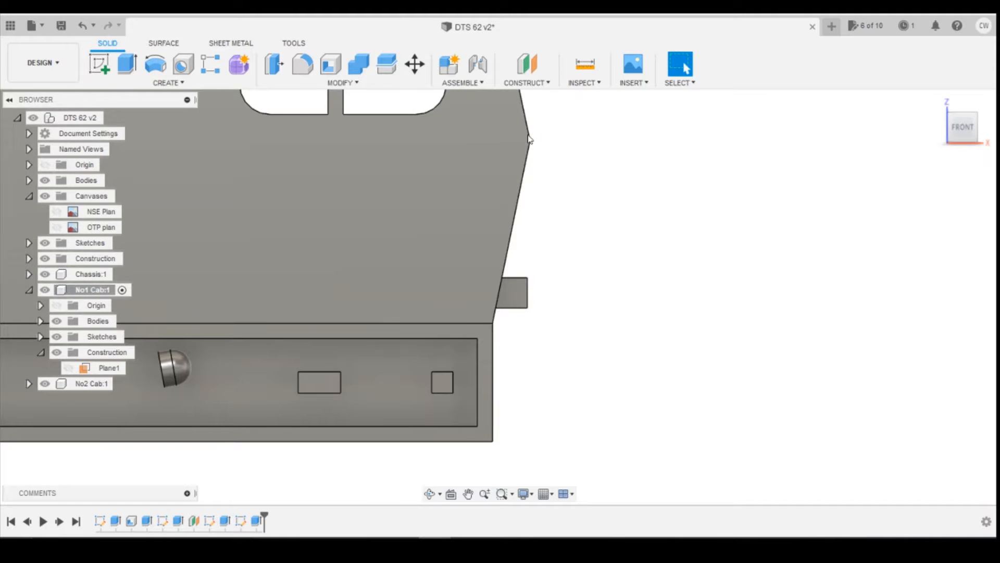
pyautogui.click(958, 123)
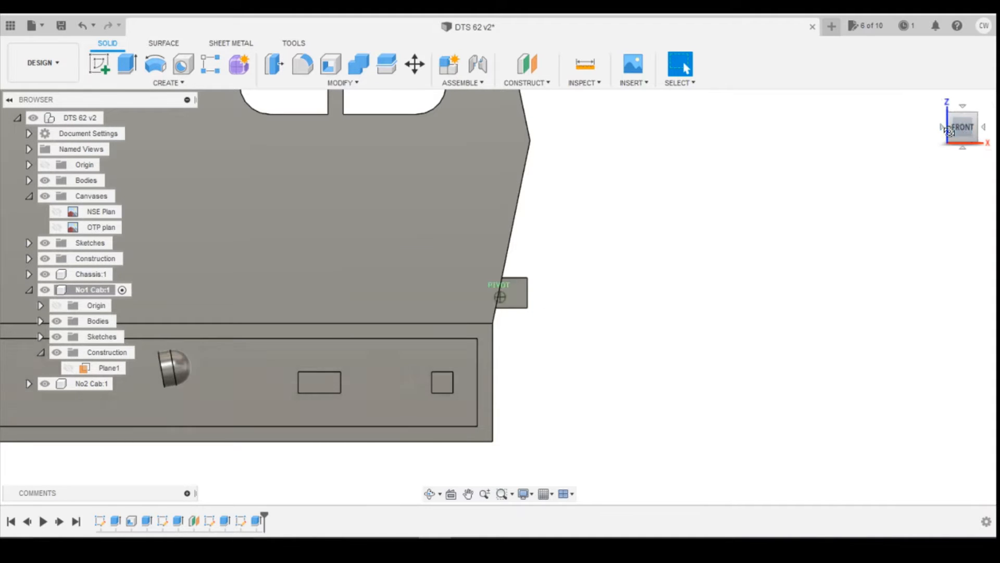
pyautogui.click(99, 69)
pyautogui.click(458, 305)
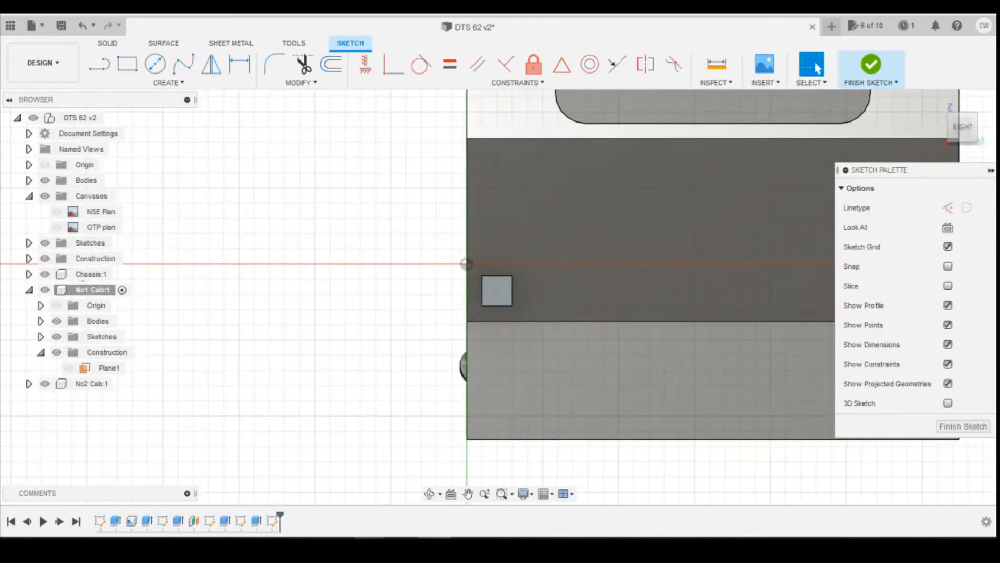
pyautogui.click(337, 517)
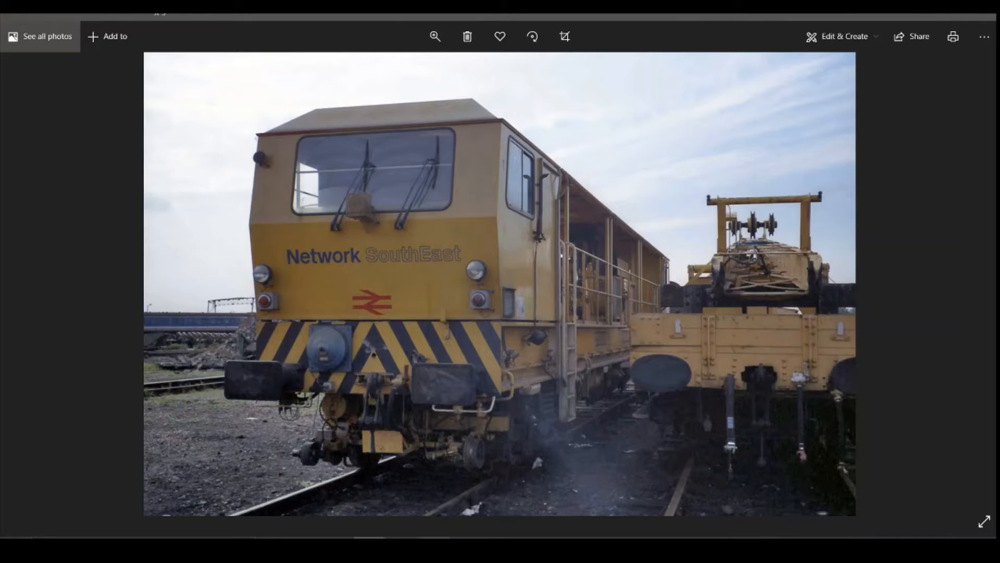
# Return to Fusion 360 and draw a 0.8 mm diameter circle centred on the small block's outer face
pyautogui.click(435, 489)
pyautogui.click(154, 63)
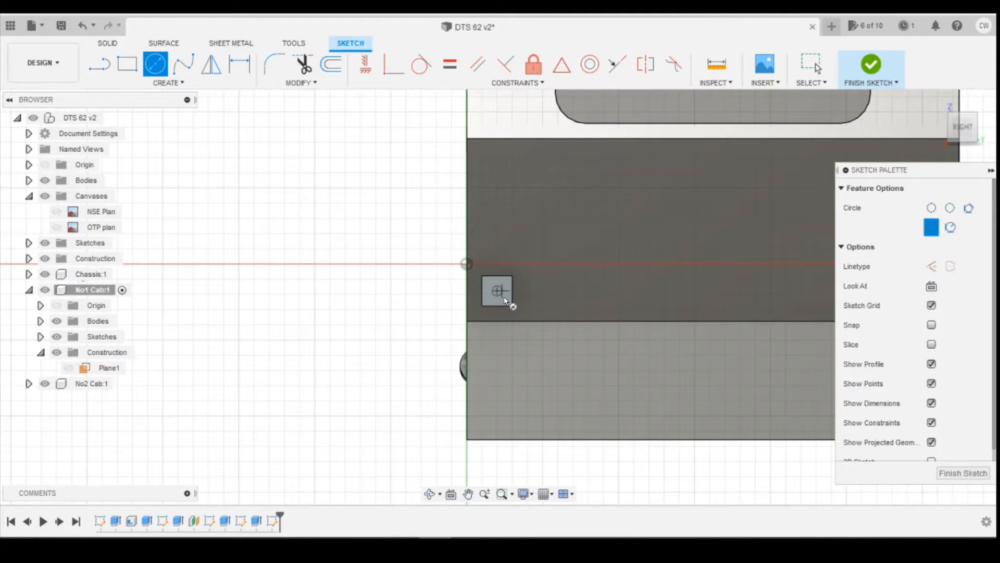
pyautogui.click(497, 291)
pyautogui.scroll(2, 503, 301)
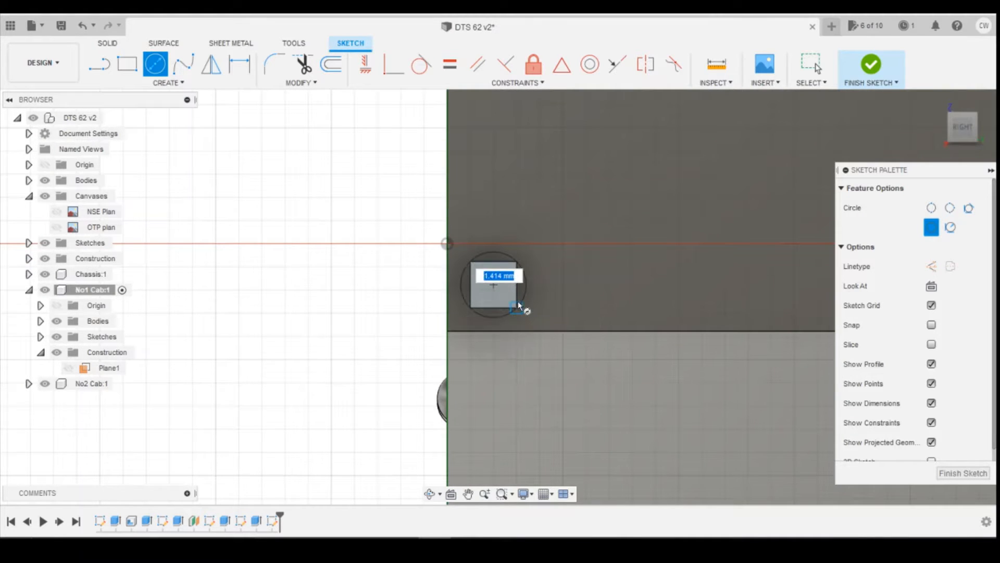
pyautogui.write('0.75')
pyautogui.press('Tab')
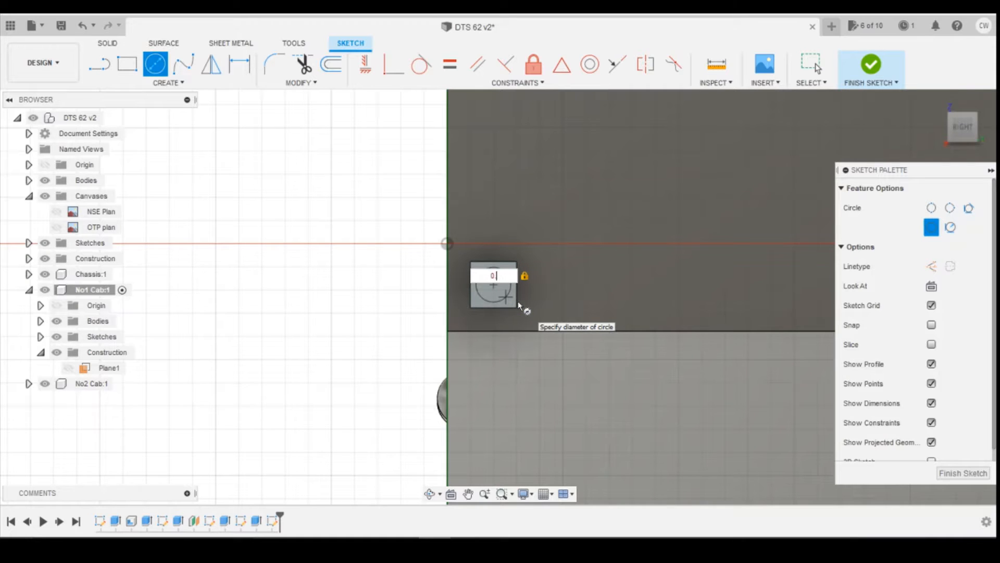
pyautogui.press('Return')
pyautogui.press('Escape')
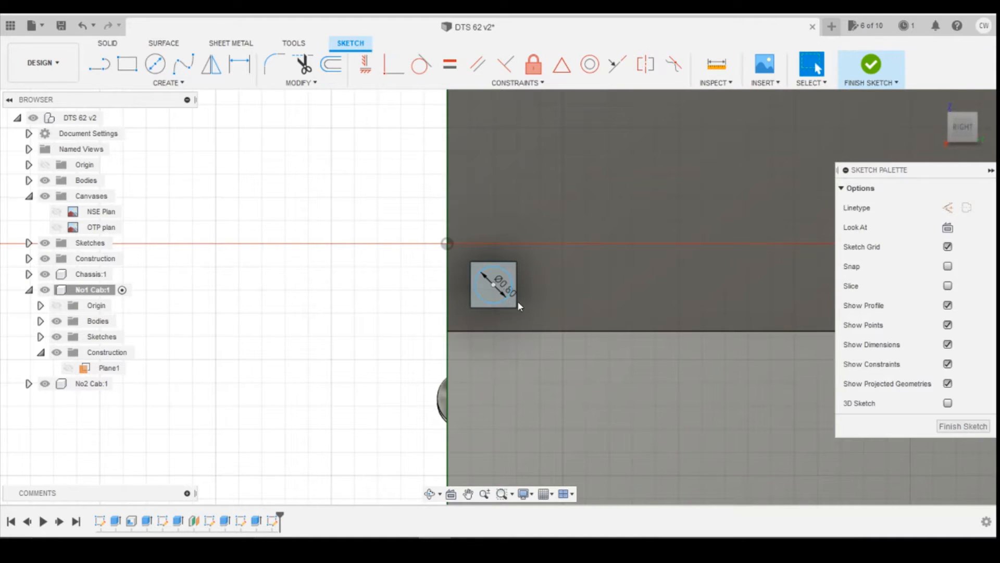
# Extrude the circle 0.15 mm outward from the block's face to form the raised lamp lens
pyautogui.rightClick(498, 276)
pyautogui.click(498, 331)
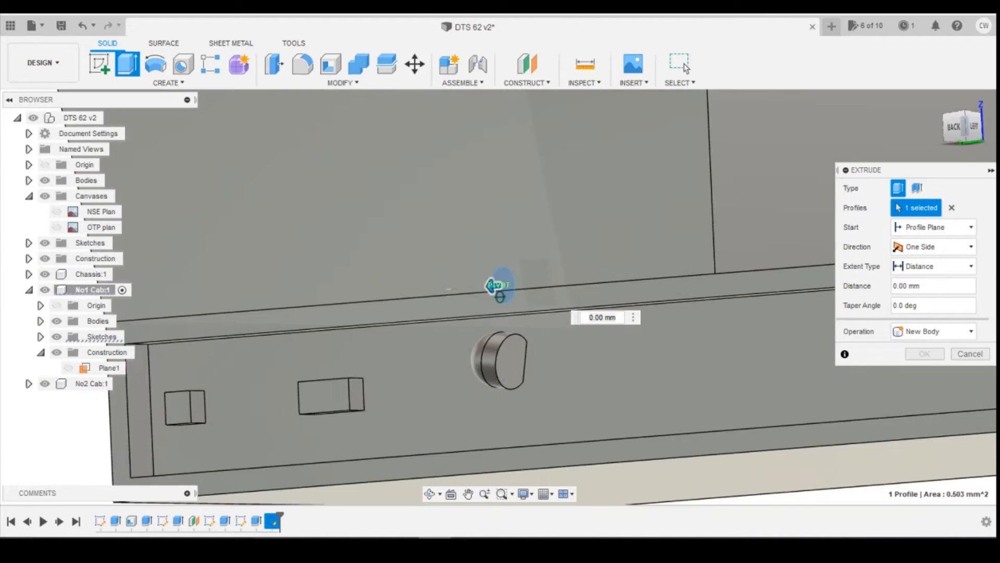
pyautogui.moveTo(499, 312)
pyautogui.keyDown('shift'); pyautogui.mouseDown(button='middle')
pyautogui.moveTo(521, 318)
pyautogui.moveTo(323, 318)
pyautogui.mouseUp(button='middle'); pyautogui.keyUp('shift')
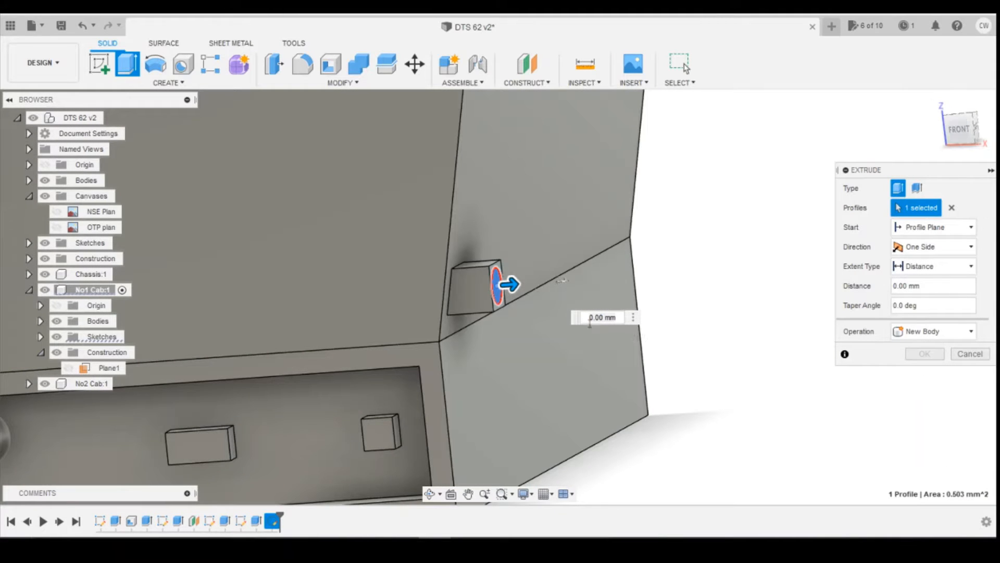
pyautogui.write('0.15')
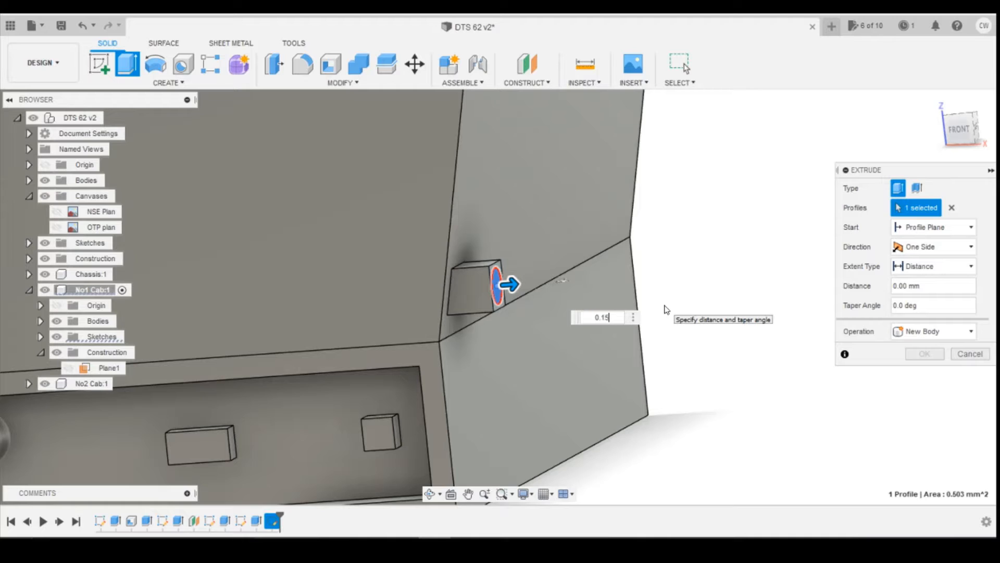
pyautogui.press('Return')
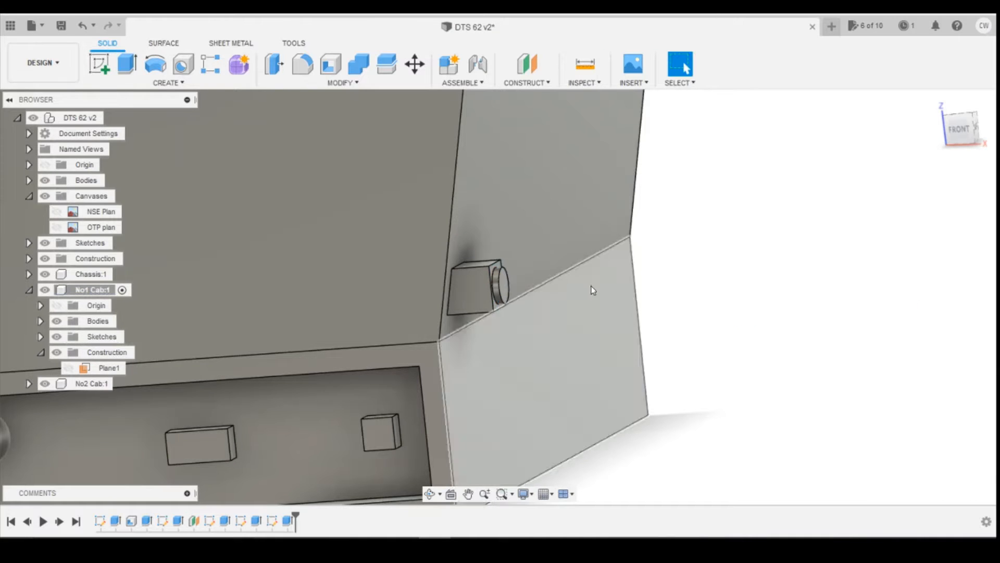
# Fillet the outer circular edge of the lamp lens with a 0.15 mm radius
pyautogui.click(303, 64)
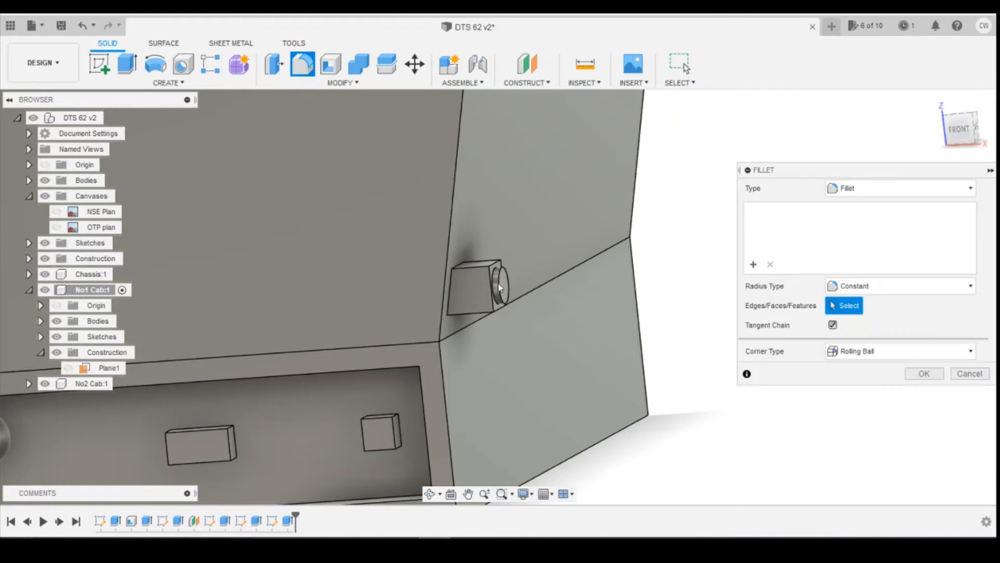
pyautogui.click(499, 284)
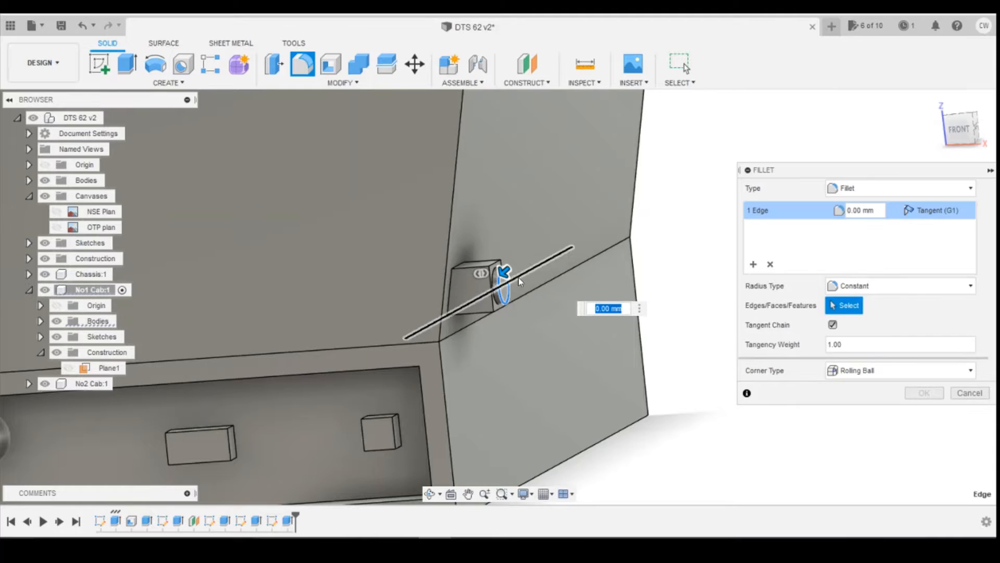
pyautogui.write('0.1')
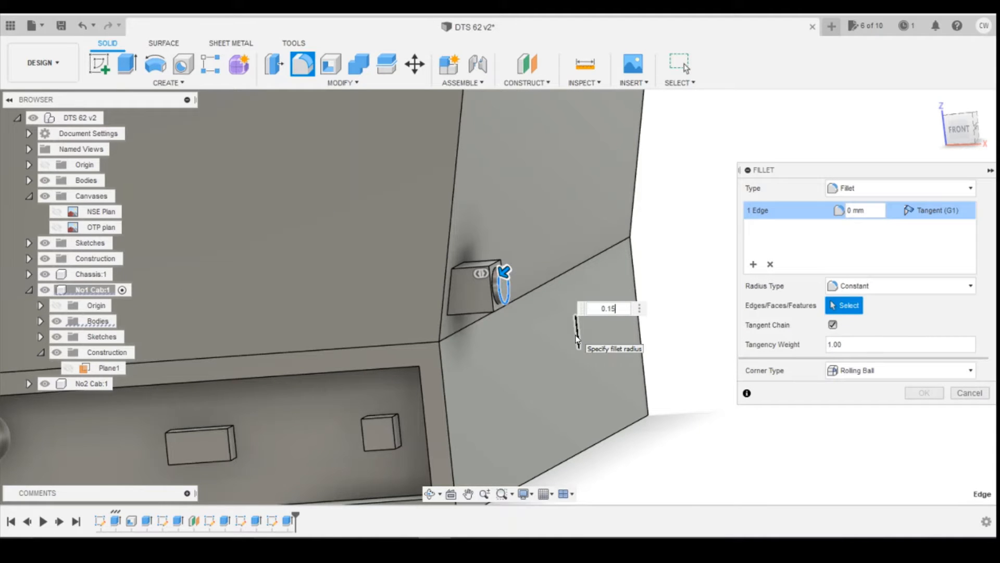
pyautogui.write('5')
pyautogui.press('Return')
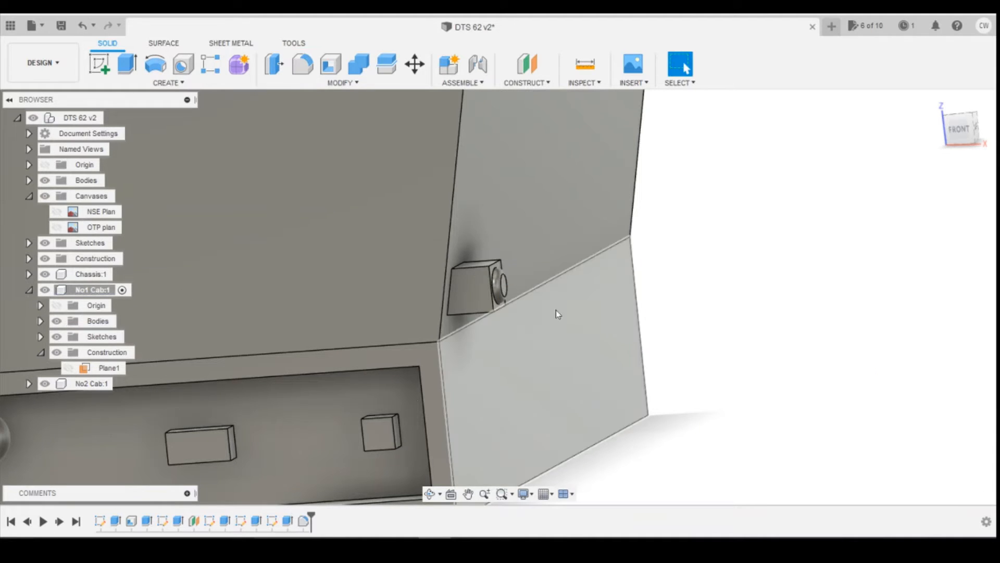
# Compare the lamp housing with the yellow Network SouthEast photo and return to Fusion 360 to view the whole cab front
pyautogui.moveTo(371, 545)
pyautogui.click(324, 518)
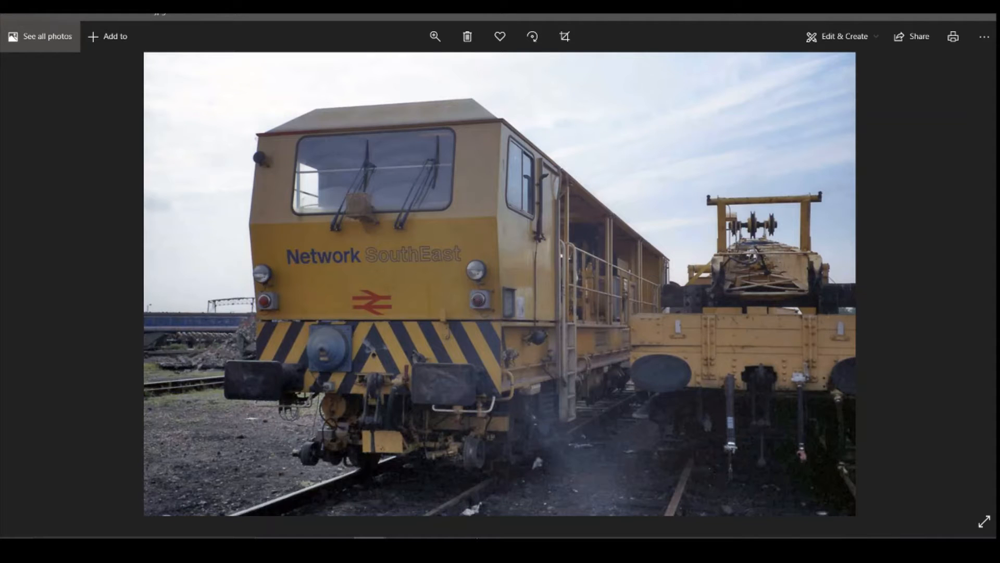
pyautogui.click(435, 544)
pyautogui.scroll(-5, 469, 291)
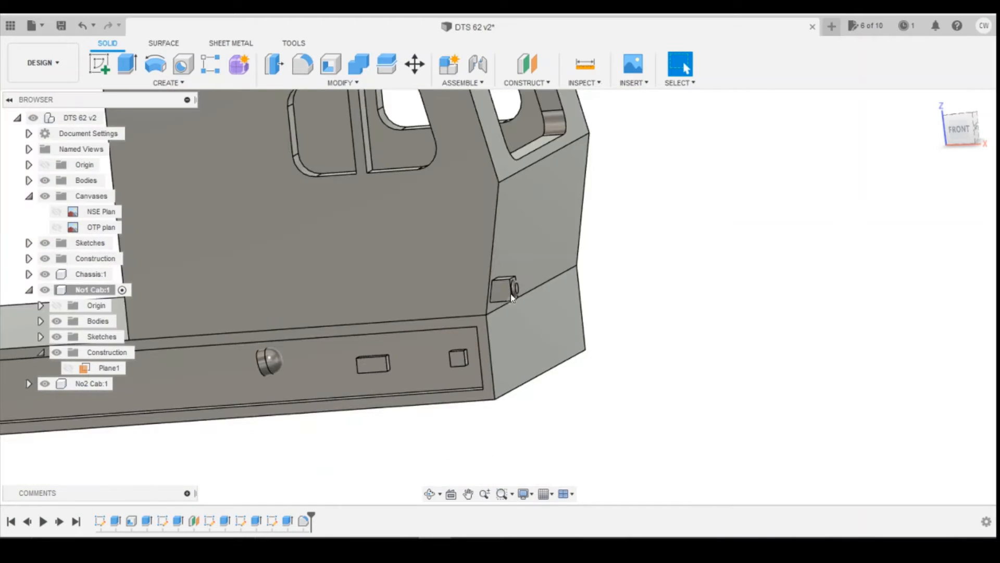
pyautogui.moveTo(973, 134); pyautogui.dragTo(964, 137)
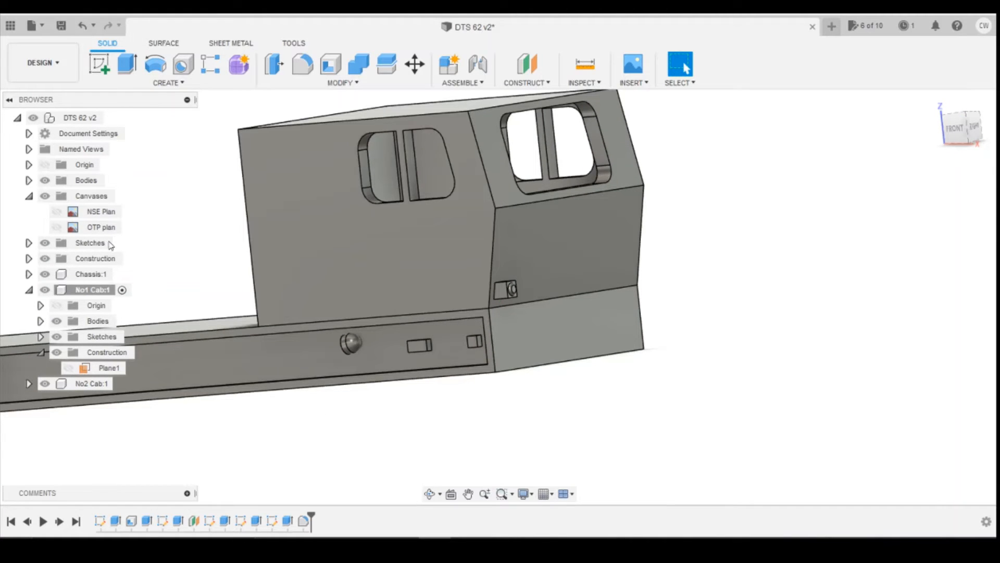
# Check the top-level construction planes and show Plane1, which runs lengthwise along the chassis
pyautogui.click(28, 258)
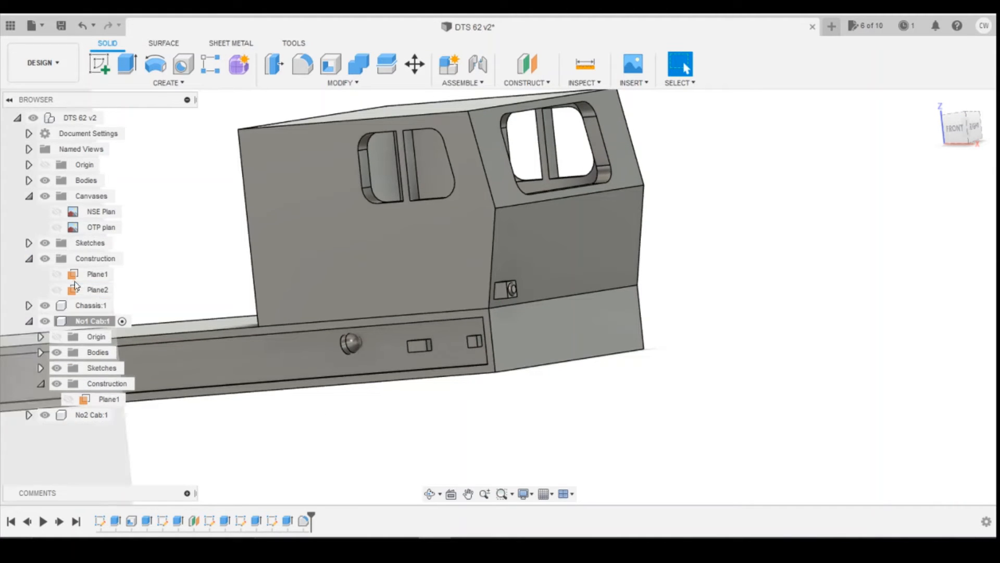
pyautogui.scroll(-2, 223, 269)
pyautogui.scroll(-3, 223, 270)
pyautogui.click(57, 290)
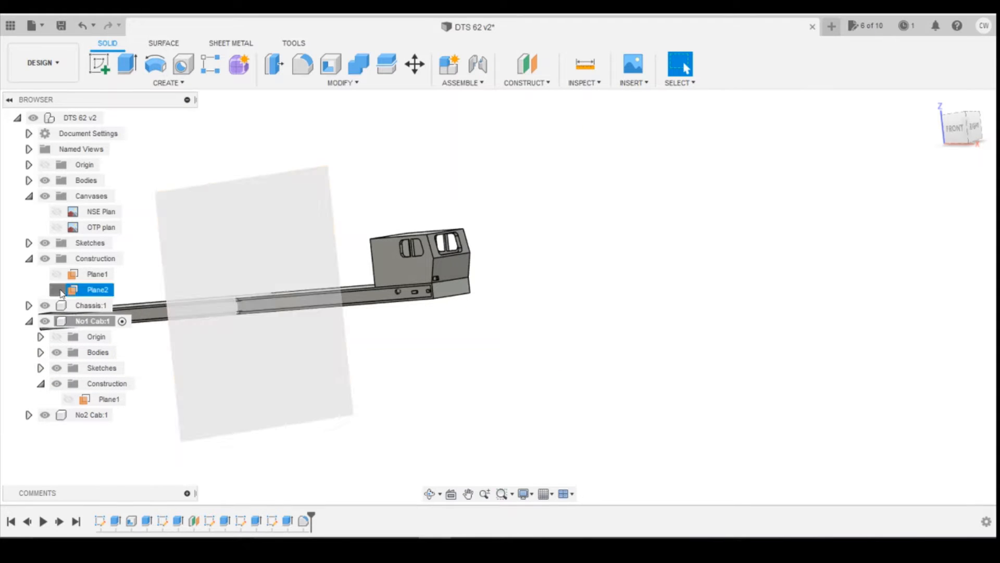
pyautogui.click(58, 291)
pyautogui.click(57, 274)
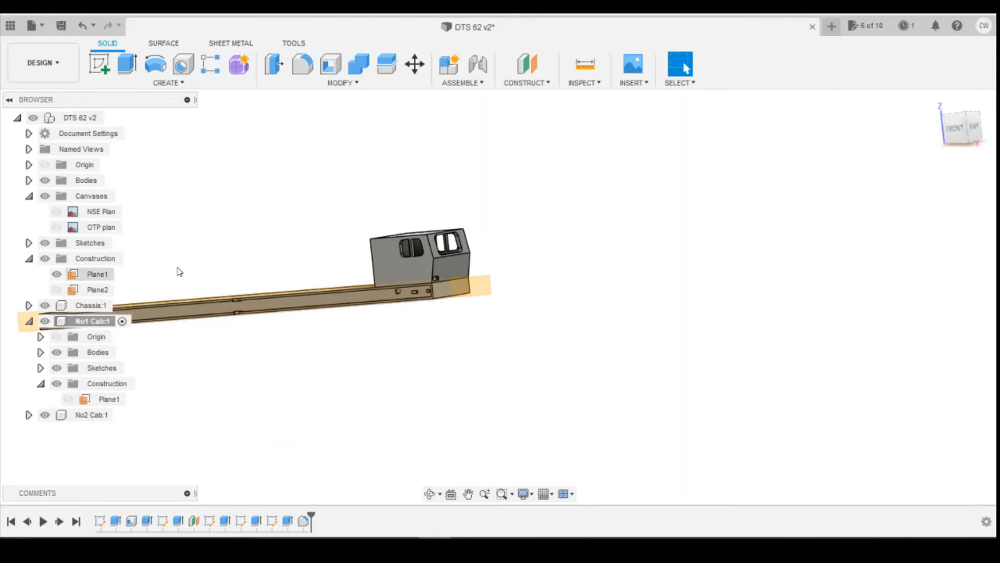
# Mirror the block extrusion, lens extrusion and fillet as features across the top-level Plane1
pyautogui.click(167, 83)
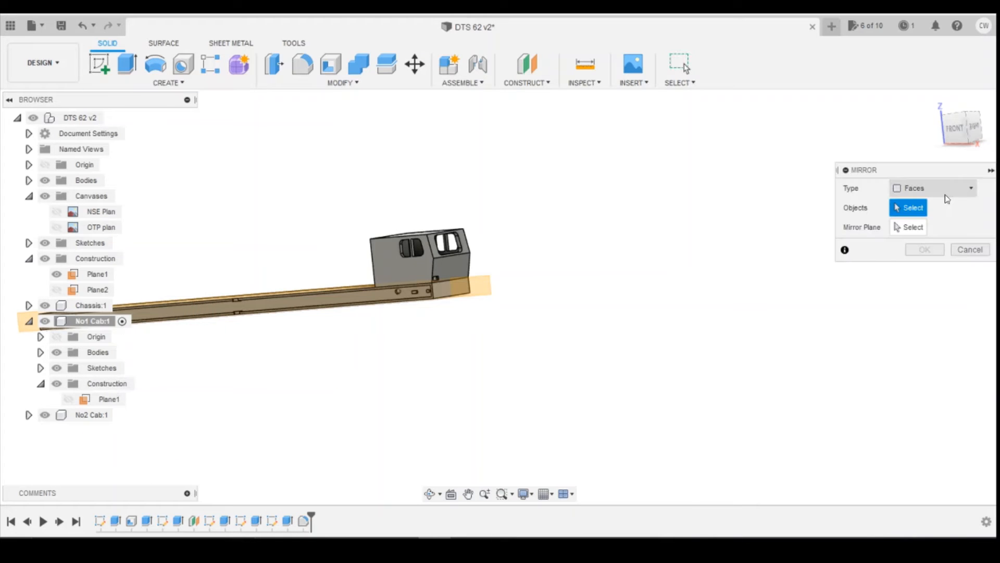
pyautogui.click(943, 191)
pyautogui.click(920, 232)
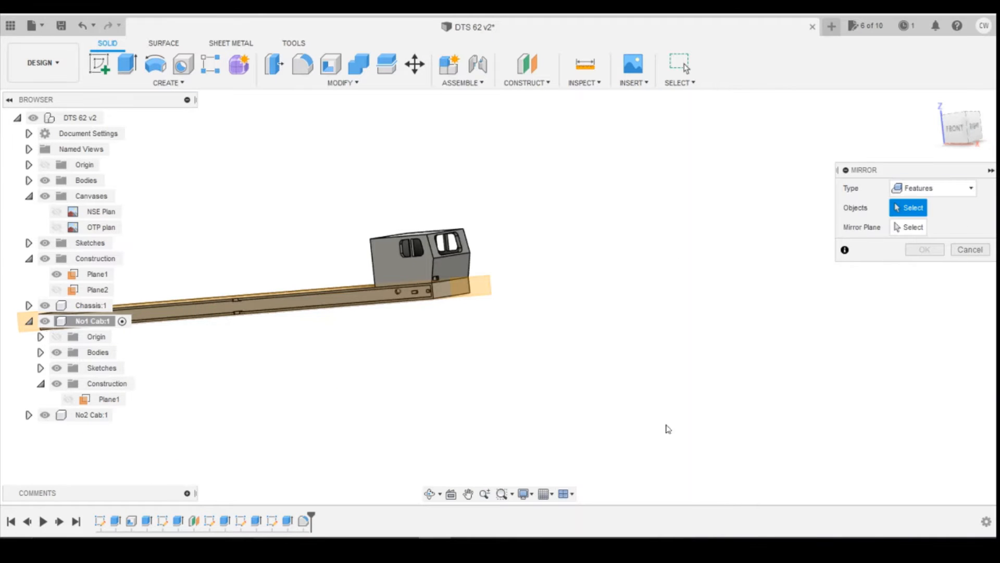
pyautogui.click(256, 520)
pyautogui.keyDown('ctrl'); pyautogui.click(286, 521); pyautogui.keyUp('ctrl')
pyautogui.keyDown('ctrl'); pyautogui.click(303, 520); pyautogui.keyUp('ctrl')
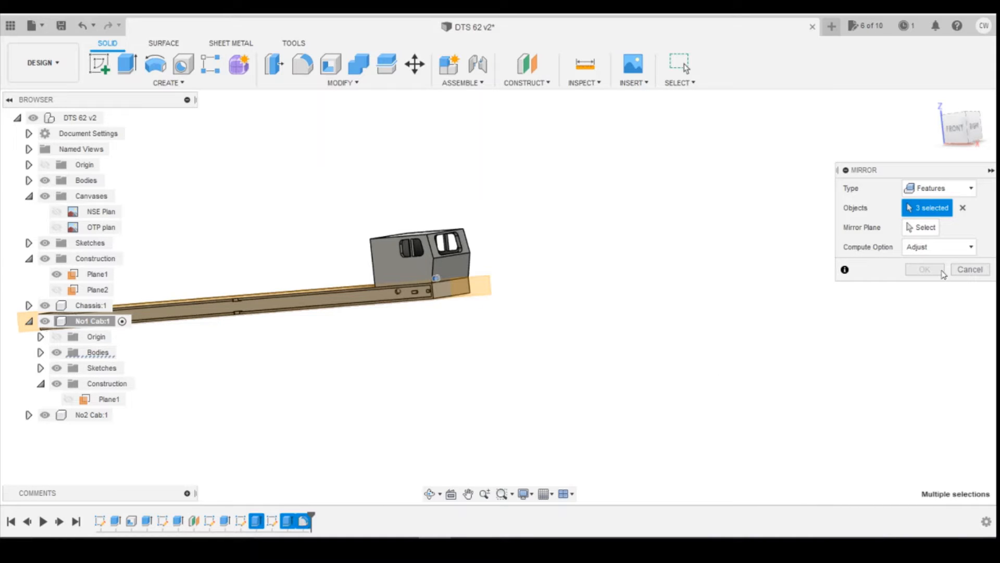
pyautogui.click(934, 227)
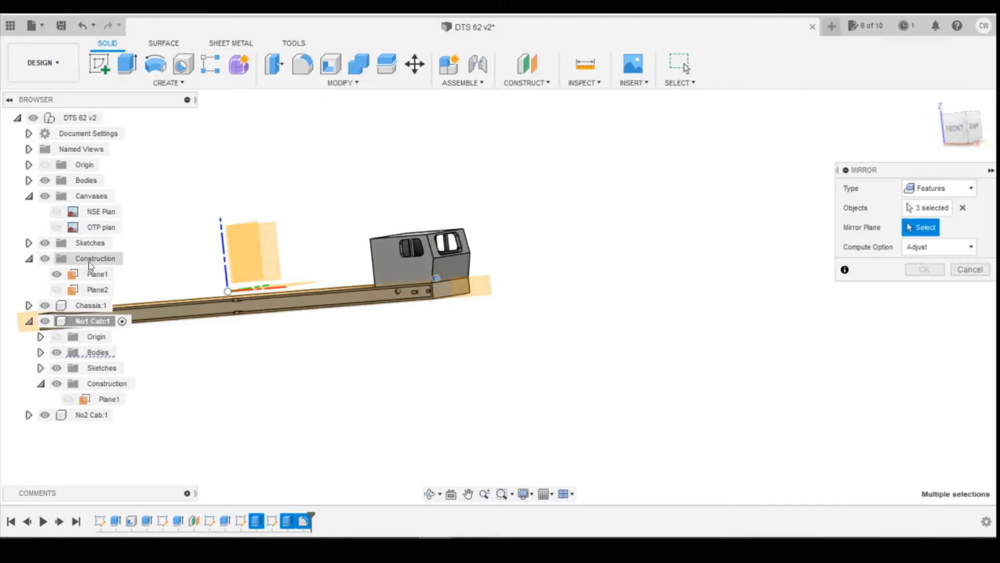
pyautogui.click(91, 274)
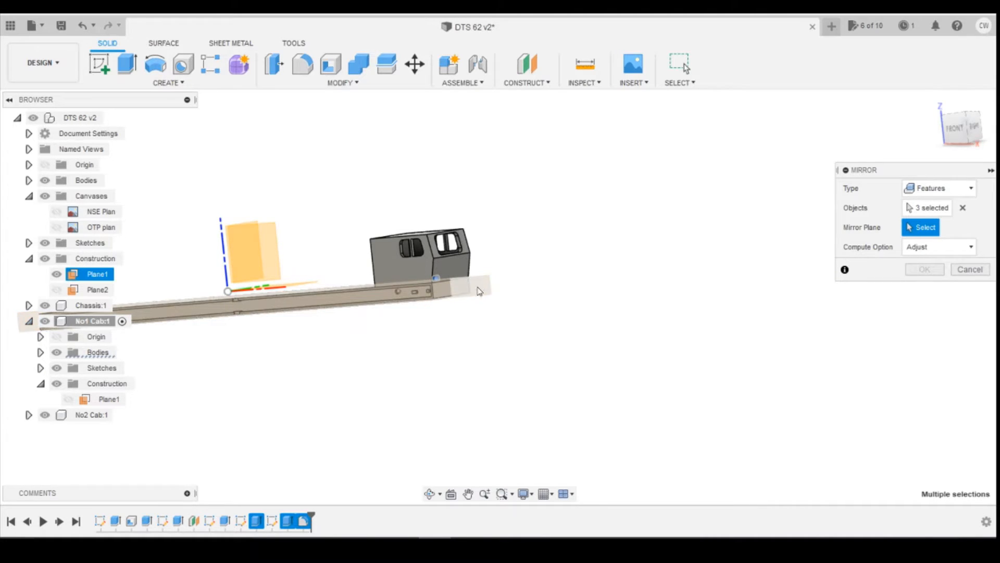
pyautogui.click(925, 269)
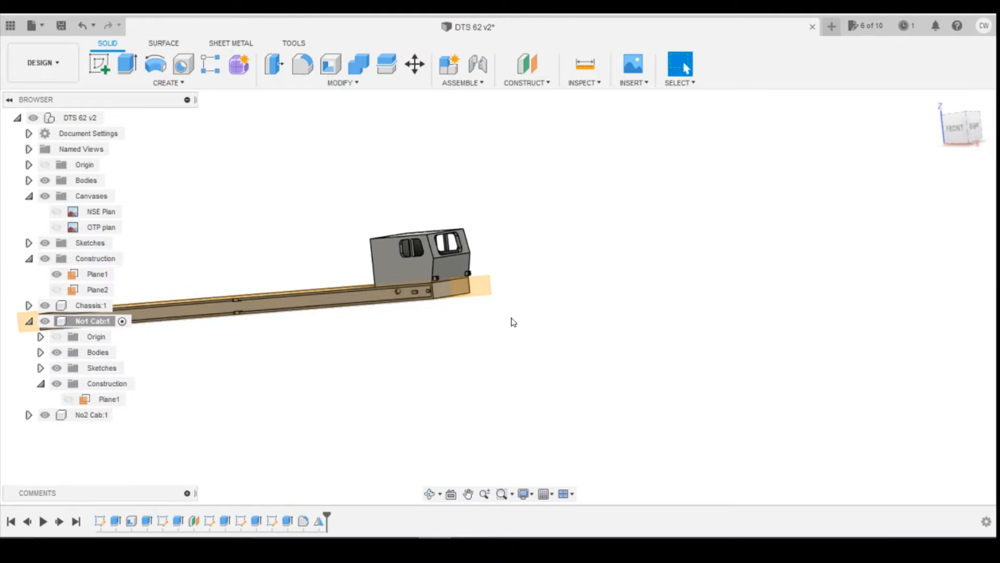
# Inspect the mirrored lamp housings on the cab front and compare them with the Network SouthEast and DR72212 photos
pyautogui.click(39, 353)
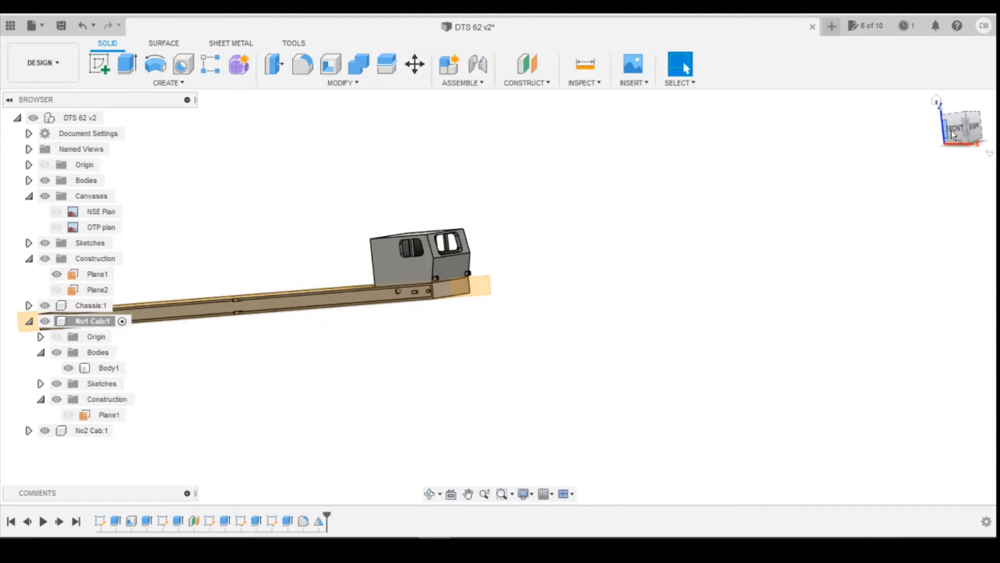
pyautogui.moveTo(961, 130); pyautogui.dragTo(937, 131)
pyautogui.scroll(6, 482, 276)
pyautogui.scroll(3, 482, 263)
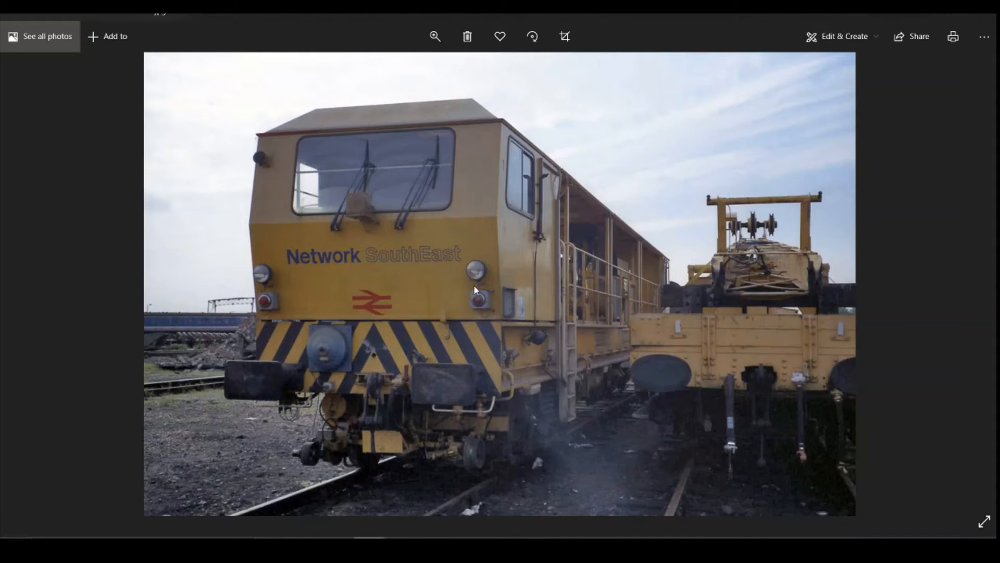
pyautogui.moveTo(369, 548)
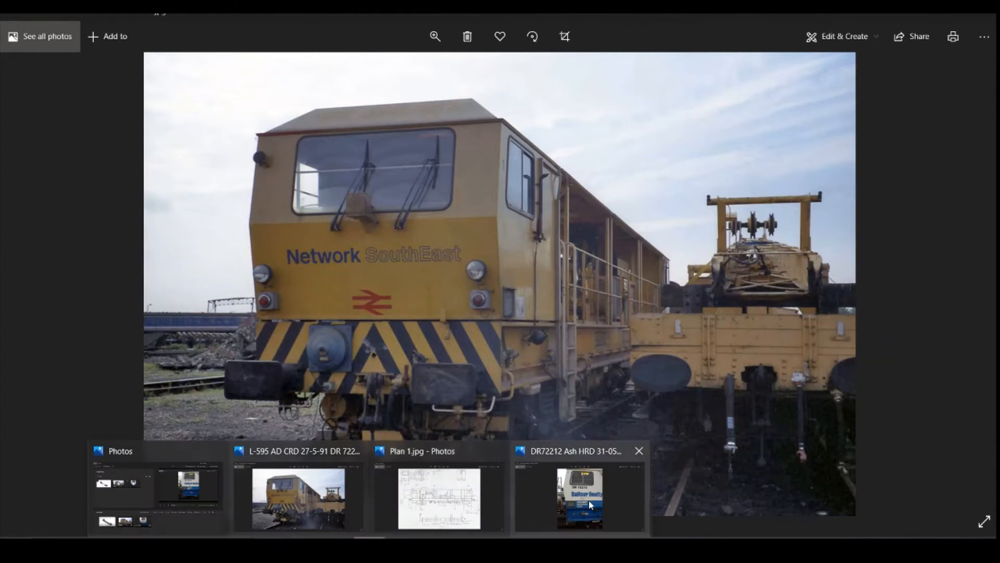
pyautogui.click(590, 504)
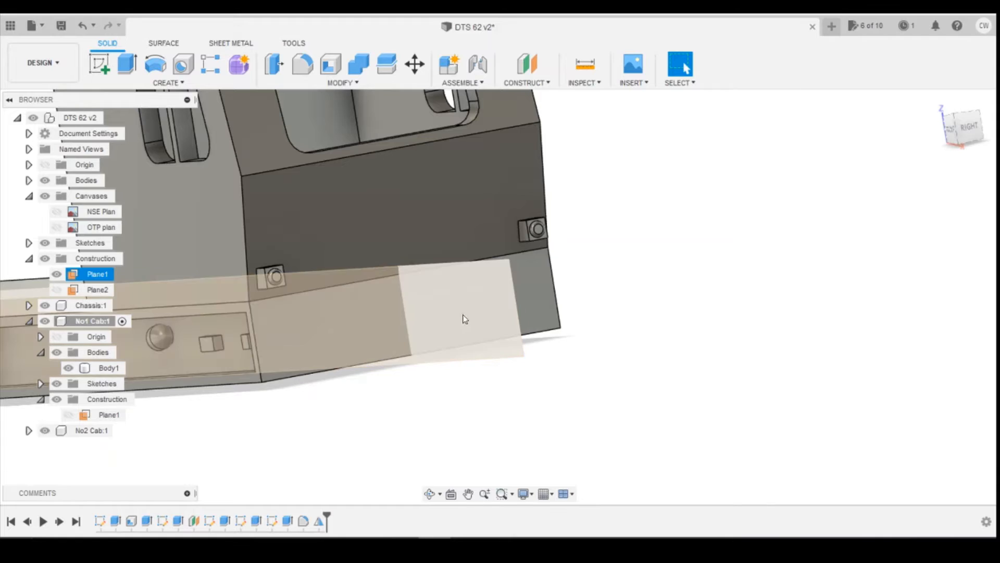
# Show the No1 Cab's Plane1 and check the cab front against the Balfour Beatty DR72212 side photo
pyautogui.click(77, 415)
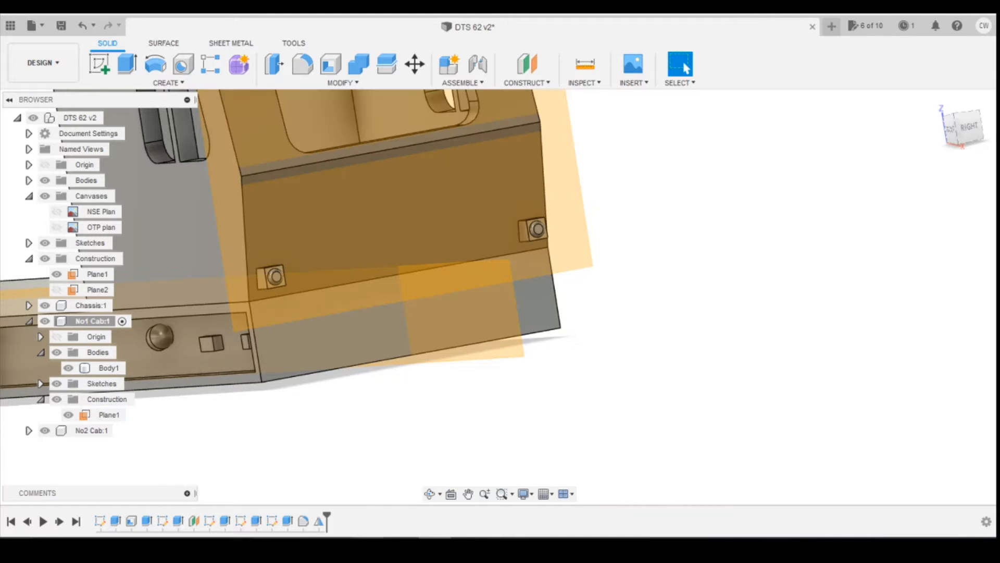
pyautogui.moveTo(370, 548)
pyautogui.click(545, 505)
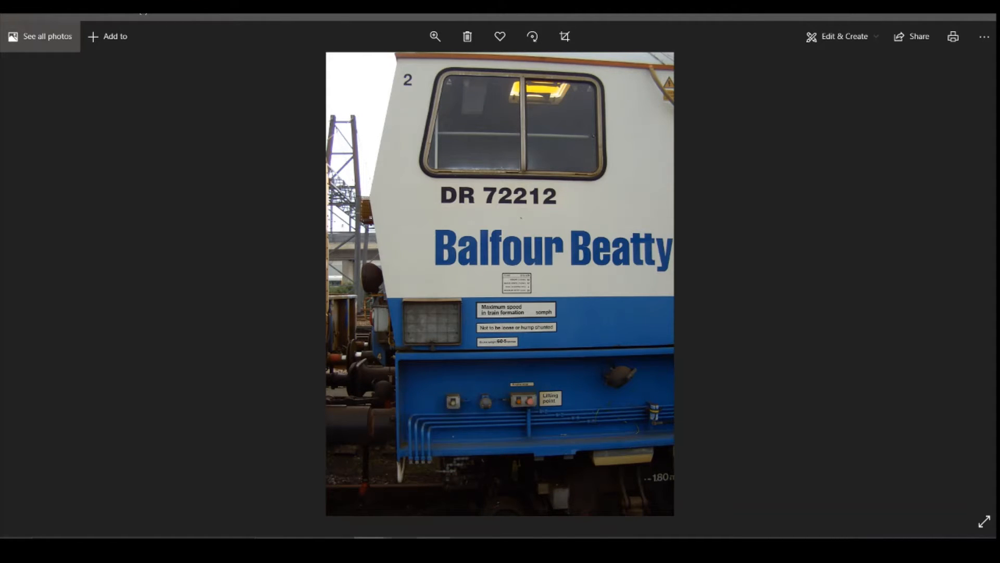
pyautogui.click(436, 548)
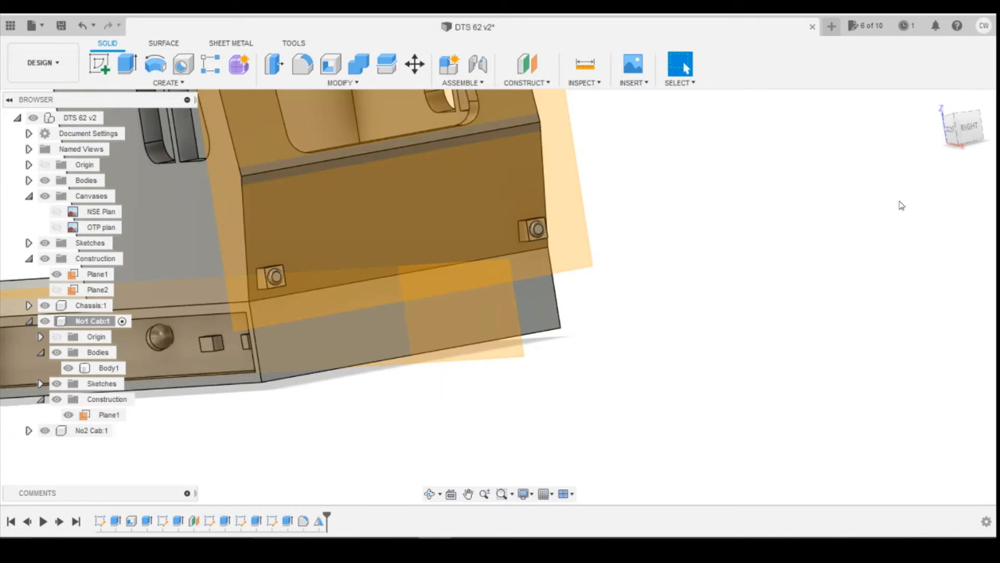
# Start a new sketch on the No1 Cab's Plane1 and bring up the head-on Network SouthEast cab photo for reference
pyautogui.moveTo(967, 133)
pyautogui.mouseDown()
pyautogui.moveTo(991, 136)
pyautogui.moveTo(955, 133)
pyautogui.moveTo(964, 134)
pyautogui.mouseUp()
pyautogui.keyDown('shift'); pyautogui.moveTo(986, 132); pyautogui.dragTo(286, 252, button='middle'); pyautogui.keyUp('shift')
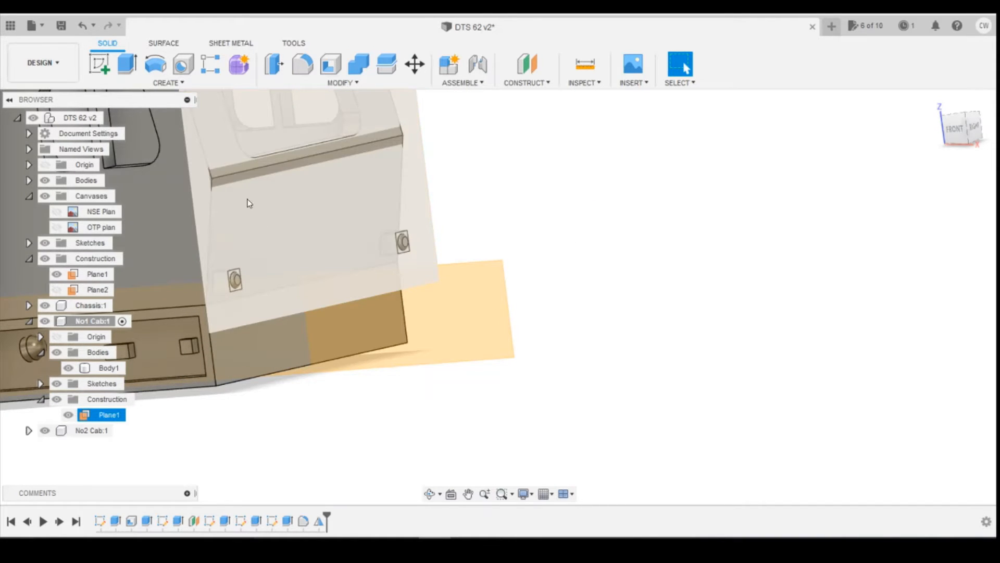
pyautogui.click(101, 64)
pyautogui.click(332, 251)
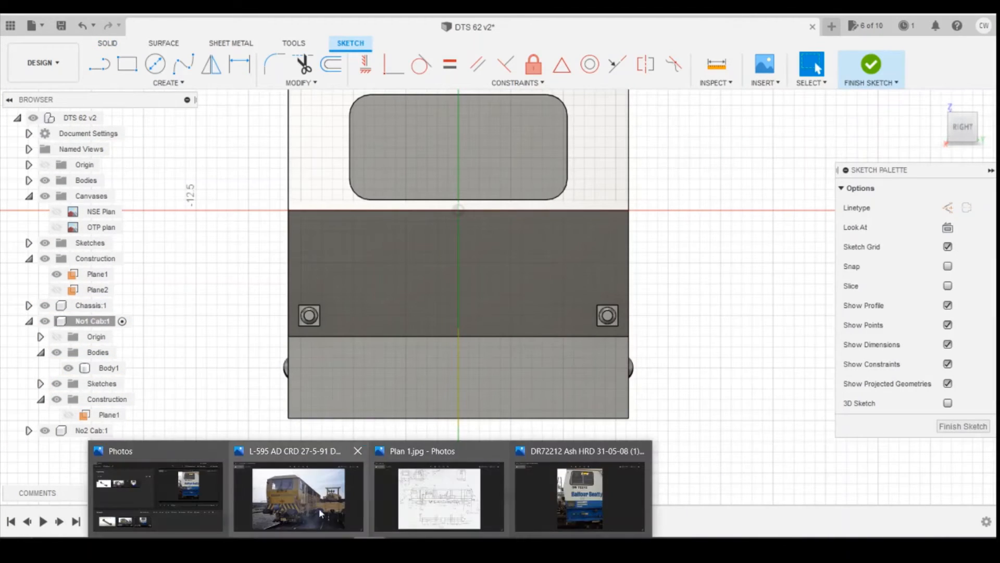
pyautogui.click(319, 508)
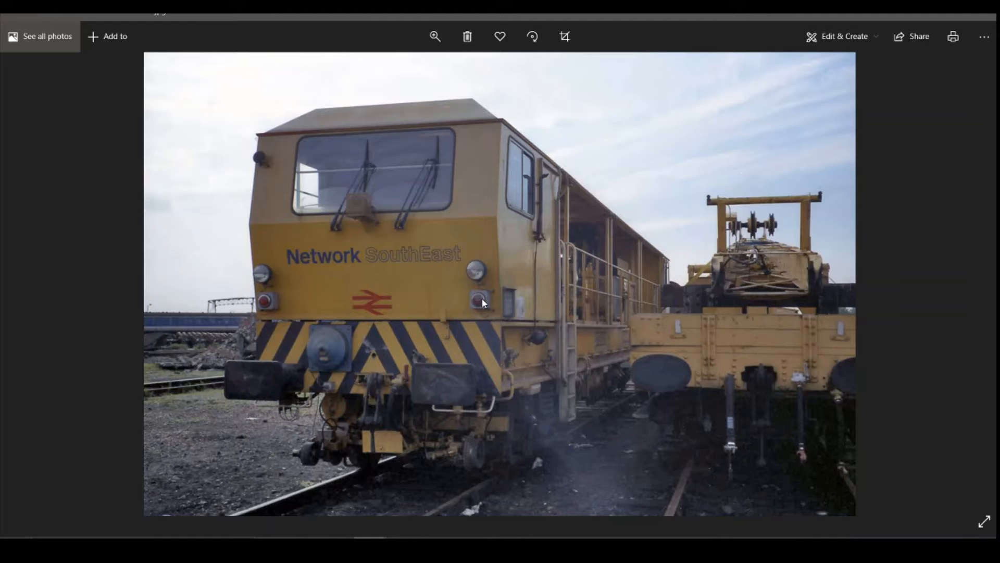
pyautogui.press('Right')
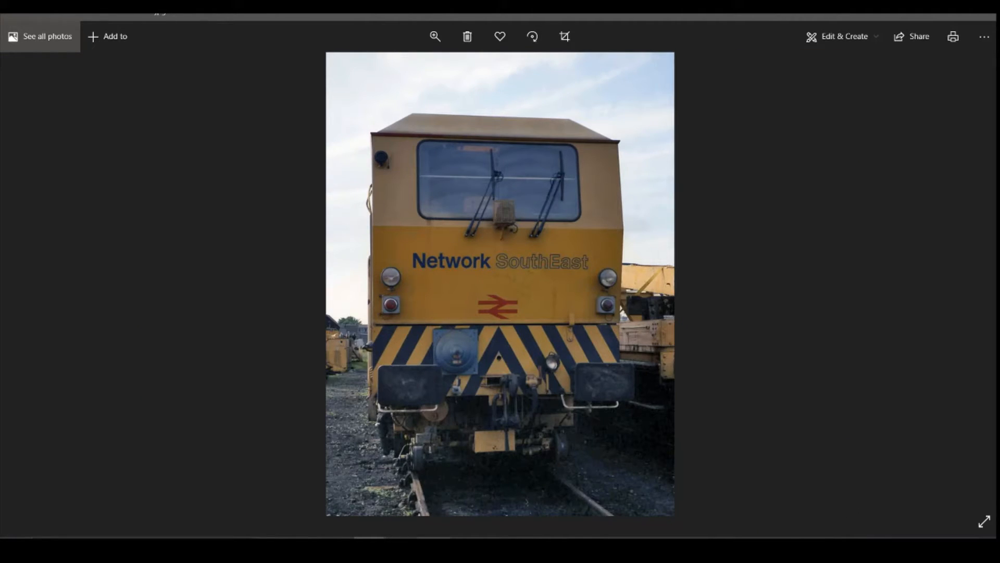
# Switch back to Fusion 360 and project the left lamp housing's square front face into the sketch
pyautogui.moveTo(434, 548)
pyautogui.click(431, 497)
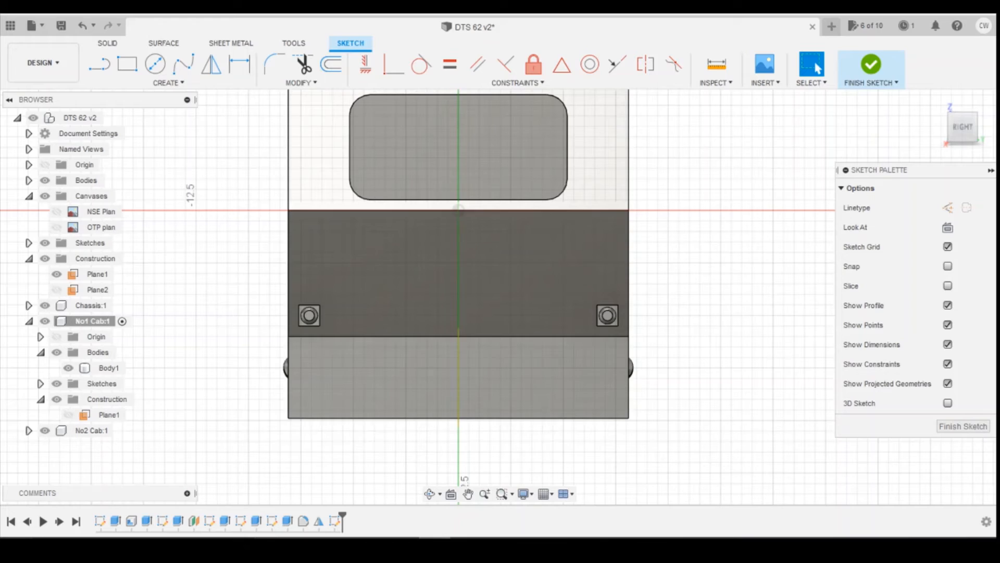
pyautogui.click(128, 64)
pyautogui.scroll(5, 315, 294)
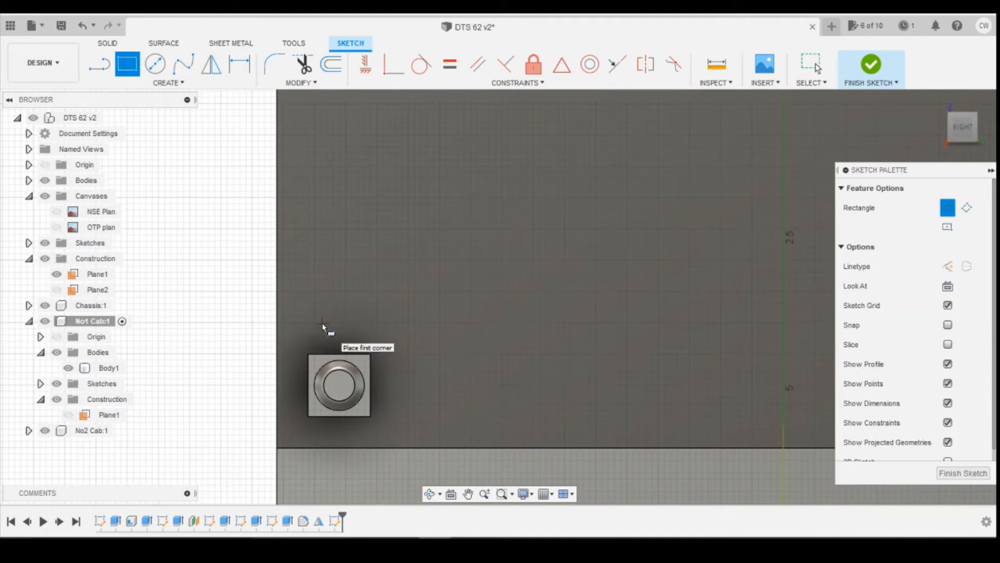
pyautogui.press('p')
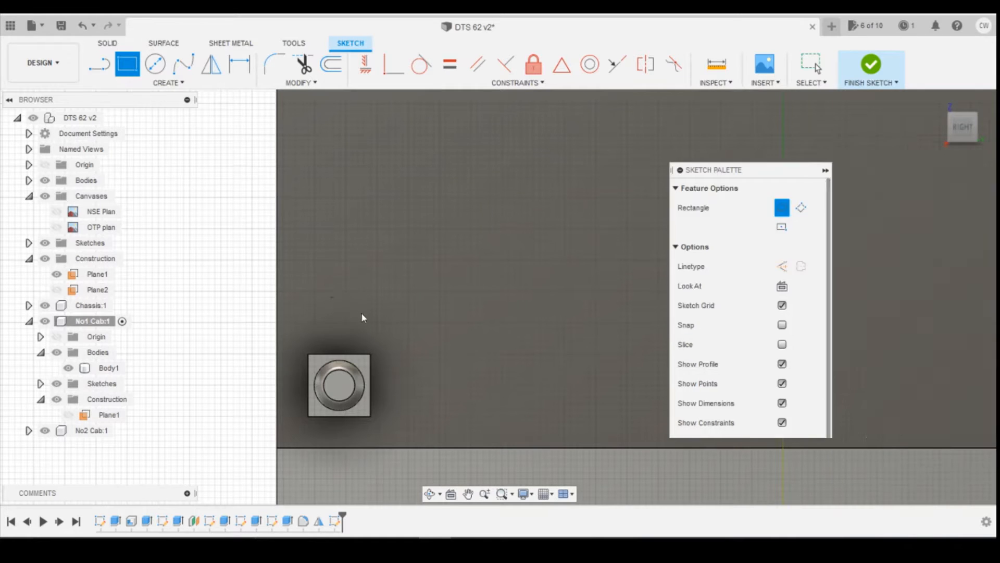
pyautogui.click(362, 355)
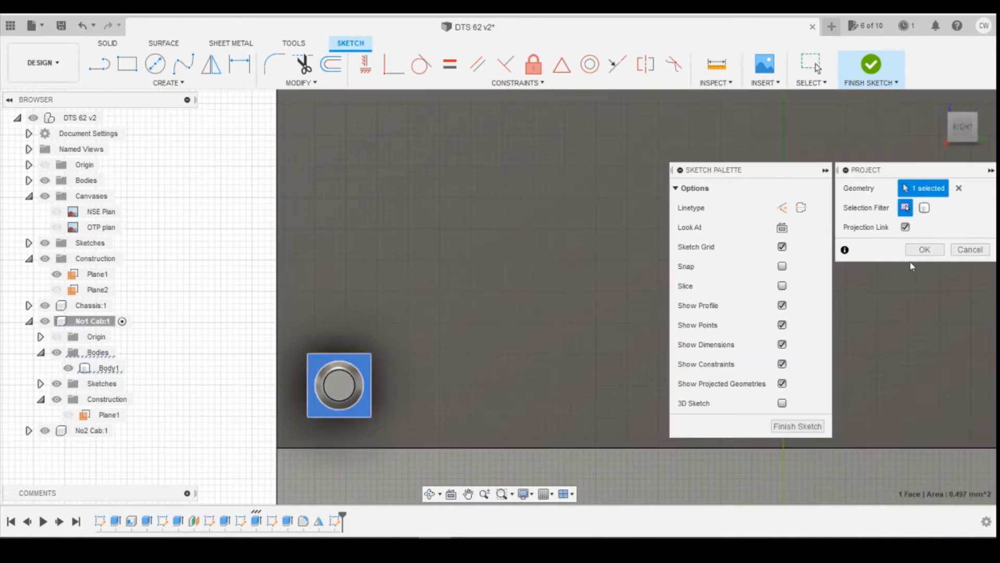
pyautogui.click(912, 254)
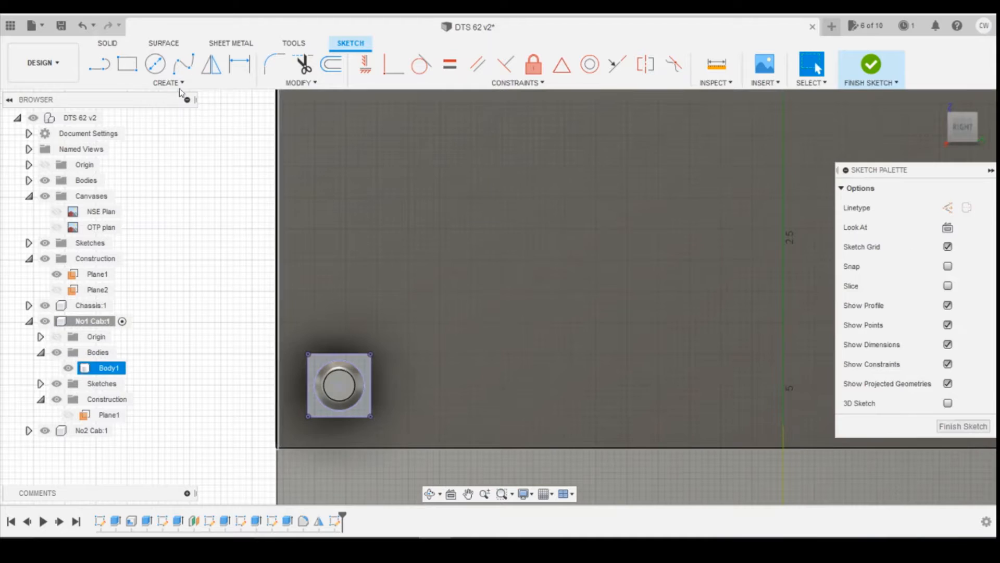
# Sketch a 0.6 mm wide by 0.2 mm high rectangle just above the projected left lamp housing
pyautogui.click(126, 65)
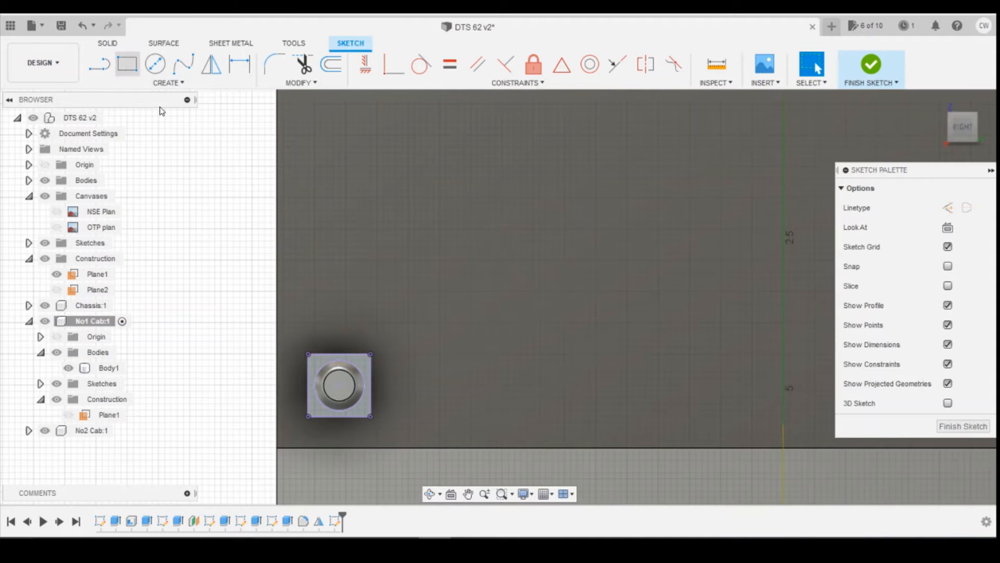
pyautogui.click(320, 322)
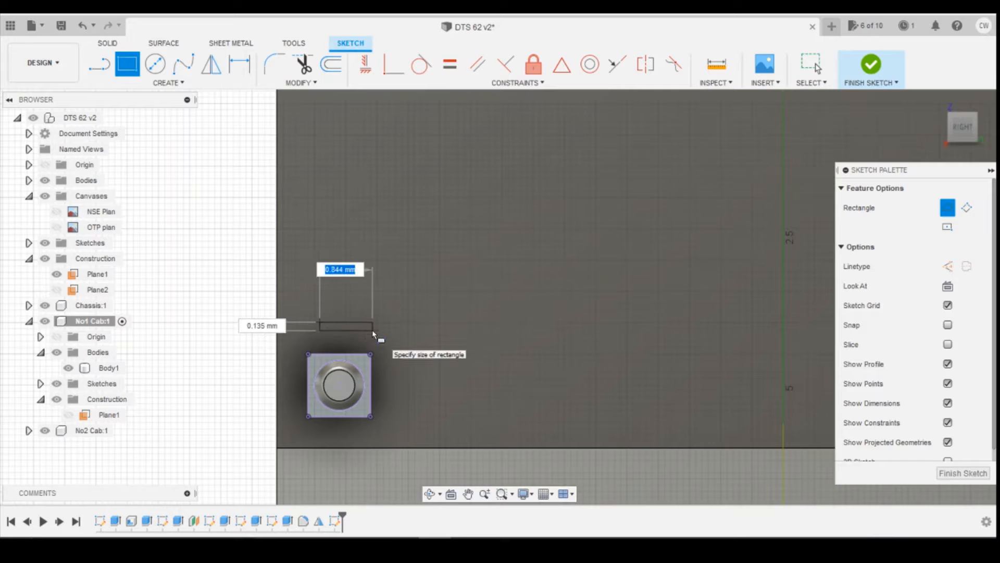
pyautogui.write('0.3')
pyautogui.press('BackSpace')
pyautogui.write('6')
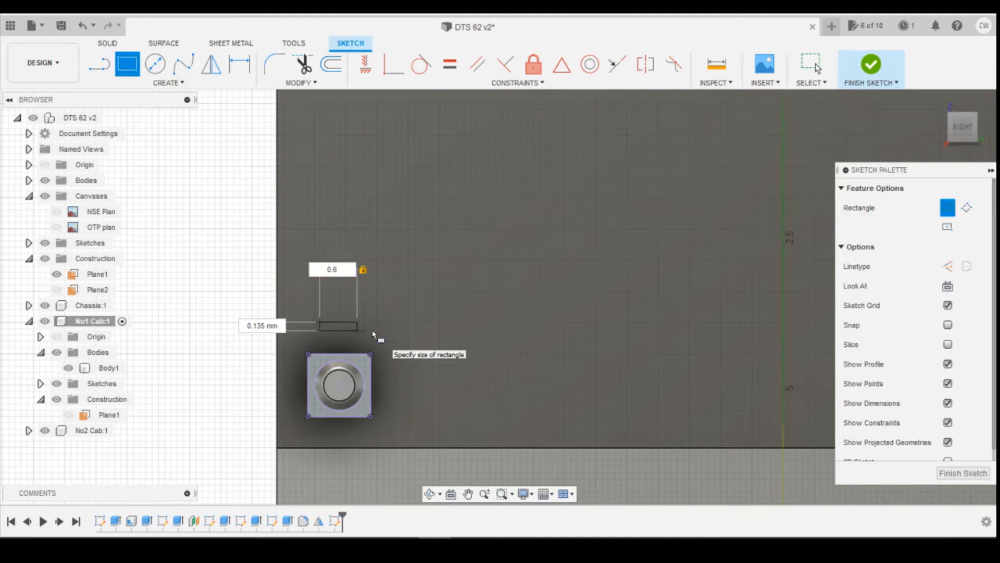
pyautogui.press('Tab')
pyautogui.write('0.3')
pyautogui.press('BackSpace')
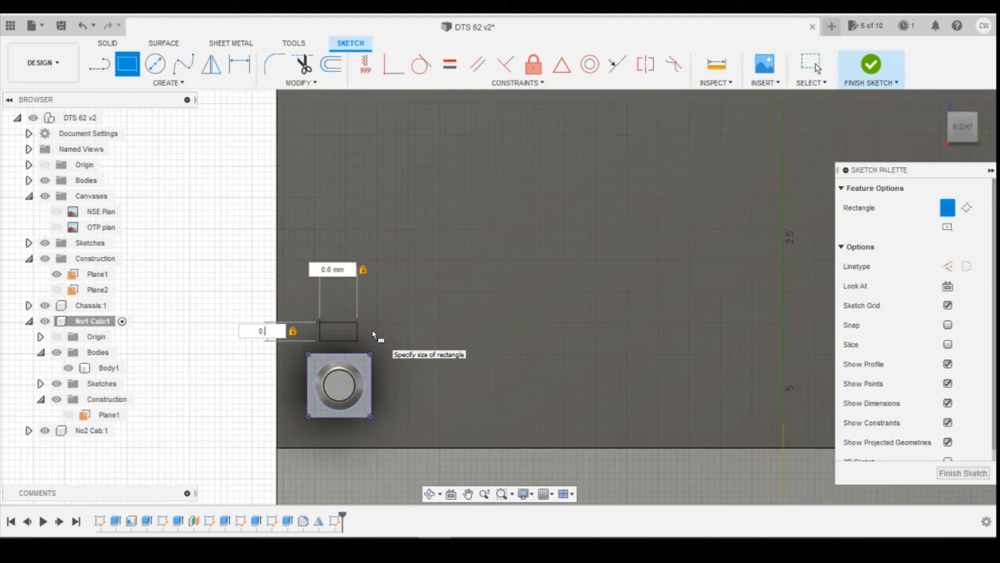
pyautogui.write('2')
pyautogui.press('Return')
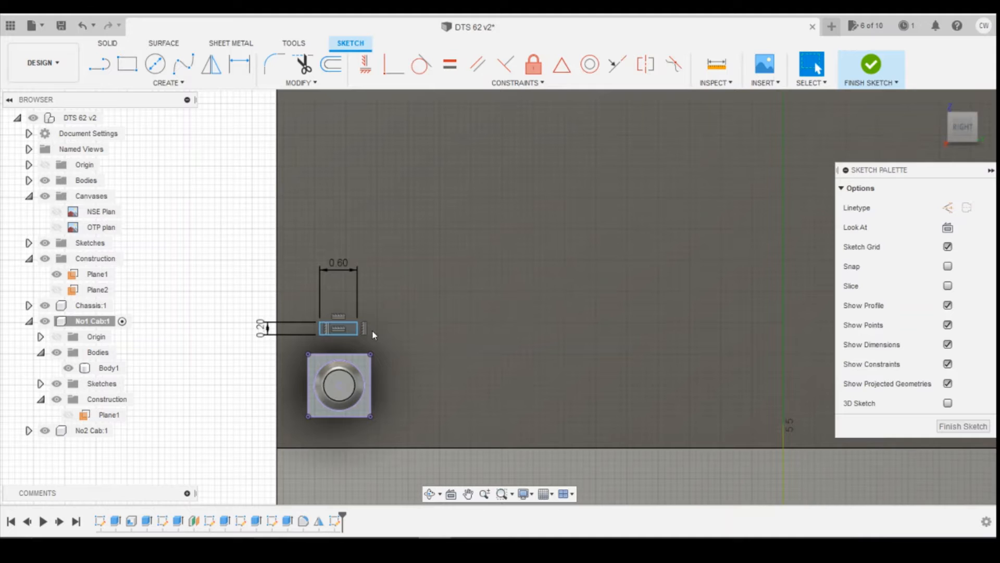
# Dimension the vertical gap between the small rectangle's lower edge and the lamp housing's upper edge at 0.3 mm
pyautogui.press('d')
pyautogui.click(338, 335)
pyautogui.click(338, 353)
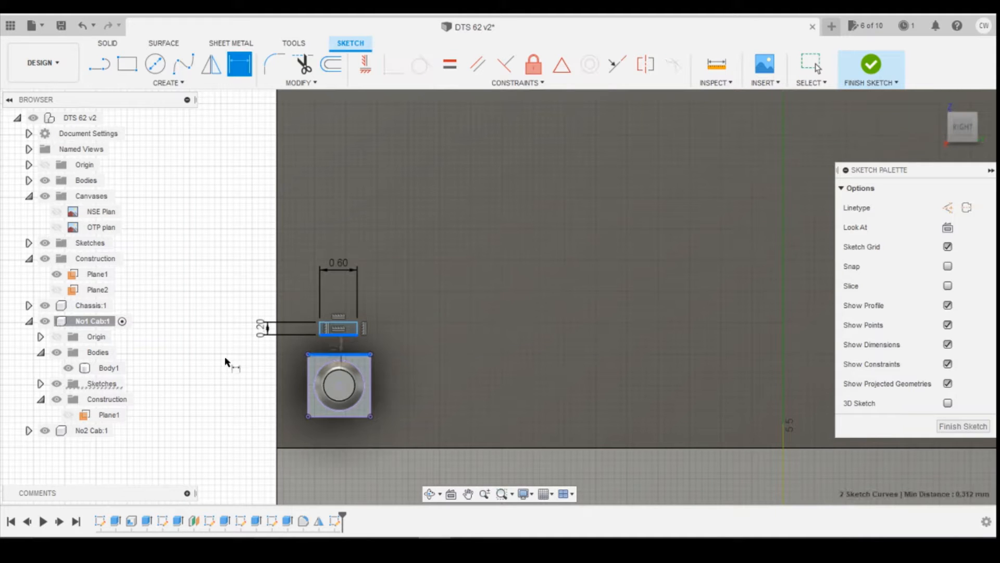
pyautogui.click(224, 359)
pyautogui.write('0')
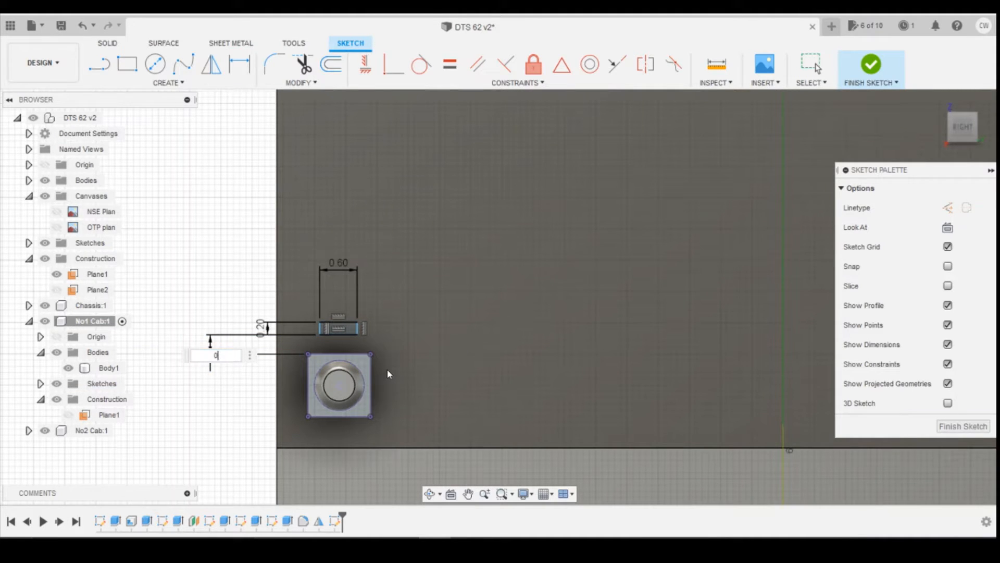
pyautogui.write('.3')
pyautogui.press('Return')
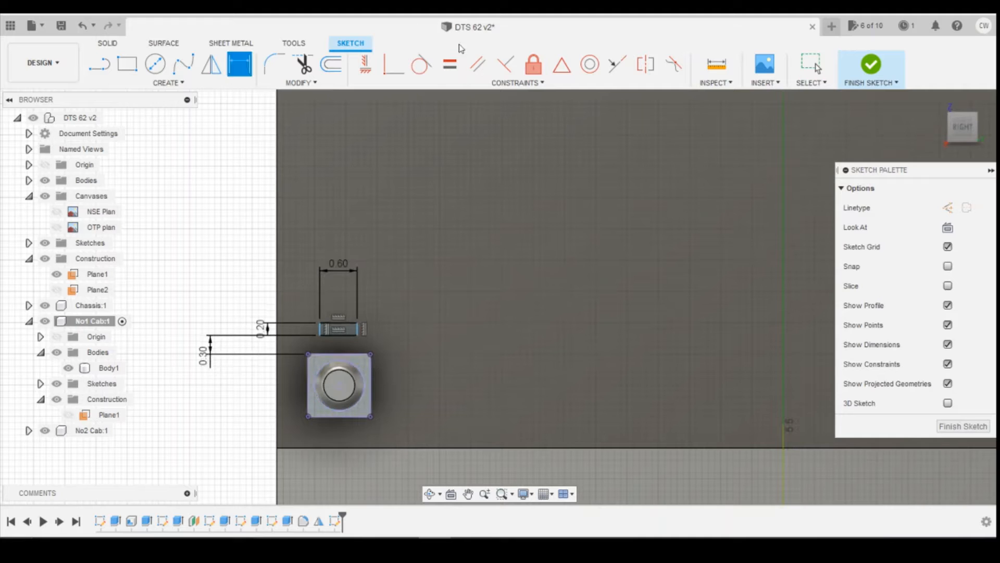
# Try to centre the small rectangle over the lamp housing with a MidPoint constraint between their facing edges
pyautogui.click(562, 64)
pyautogui.click(339, 334)
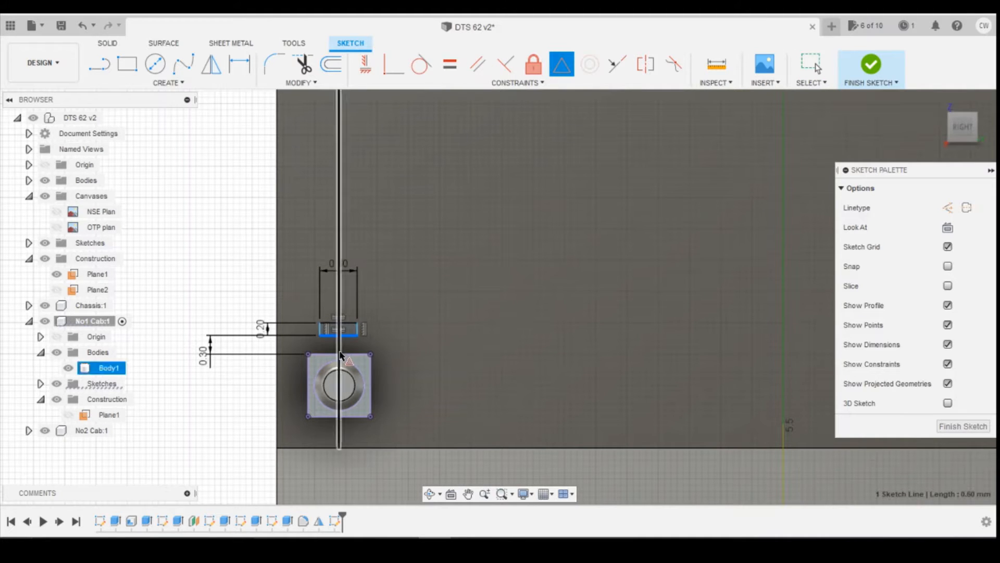
pyautogui.click(339, 355)
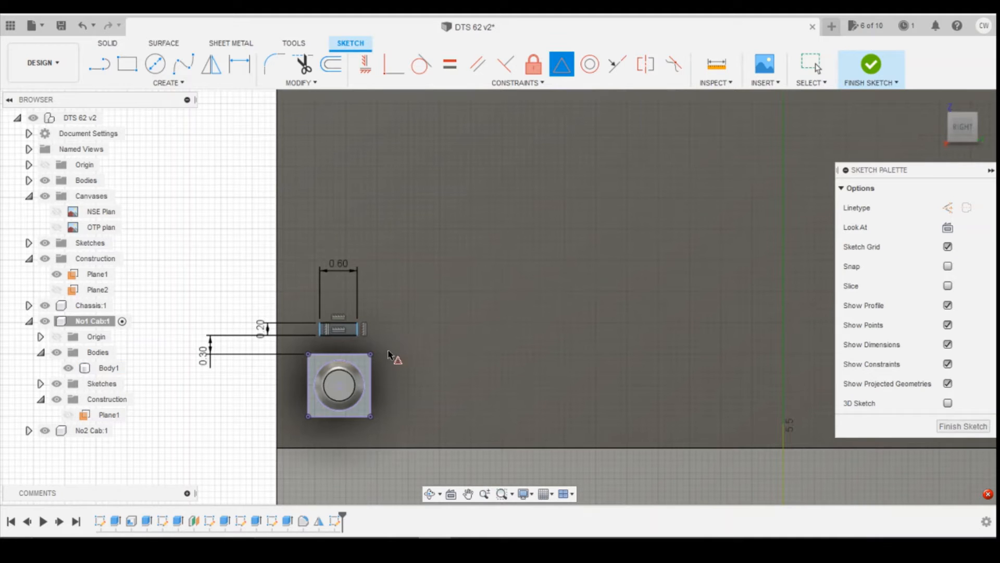
pyautogui.press('Escape')
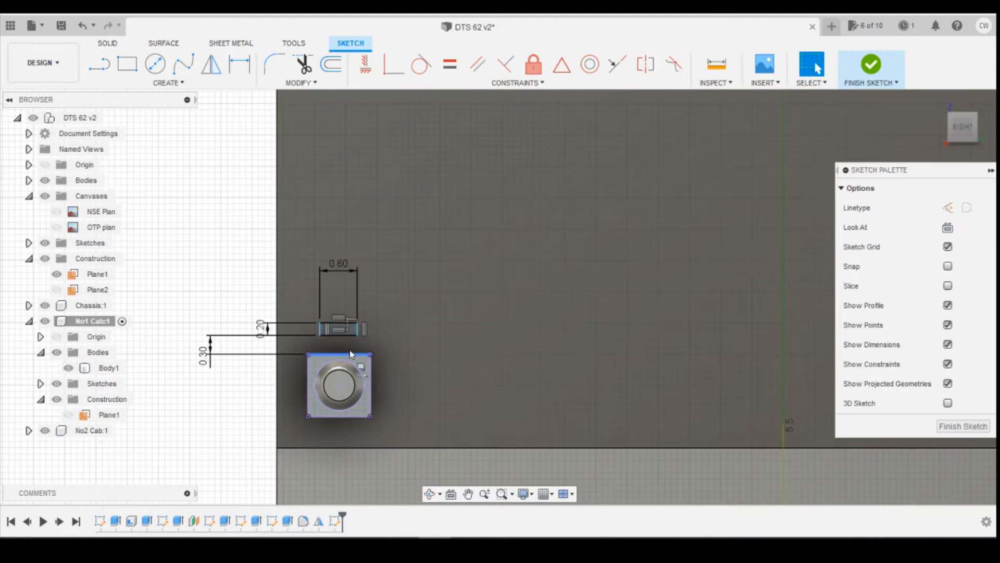
pyautogui.click(350, 349)
pyautogui.scroll(3, 349, 343)
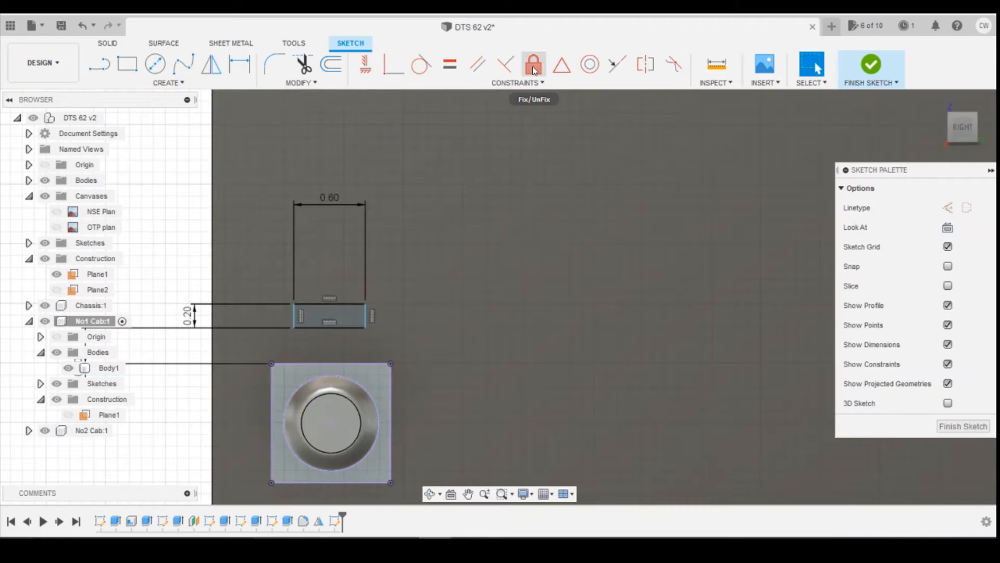
pyautogui.click(562, 64)
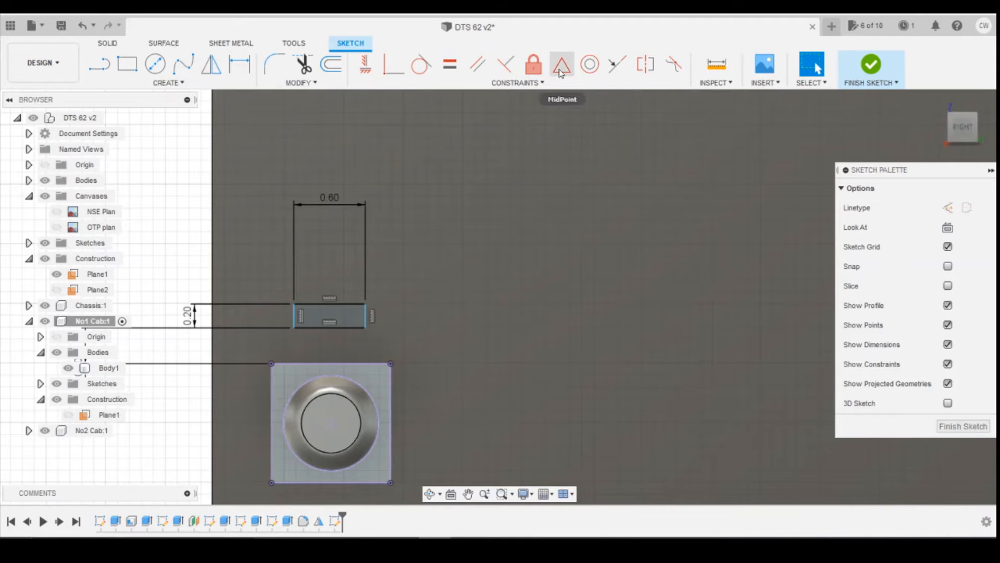
pyautogui.click(330, 327)
pyautogui.click(325, 365)
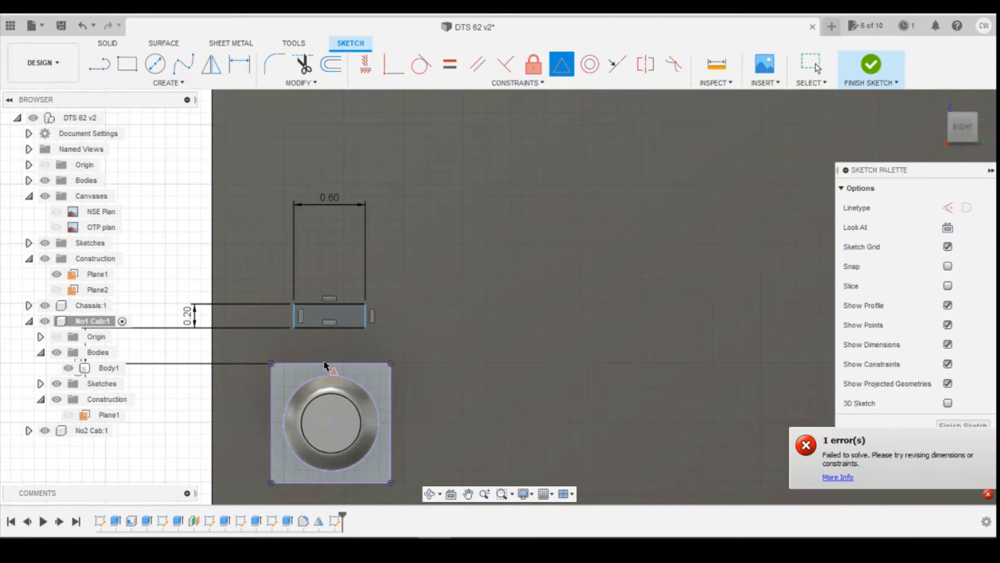
pyautogui.press('Escape')
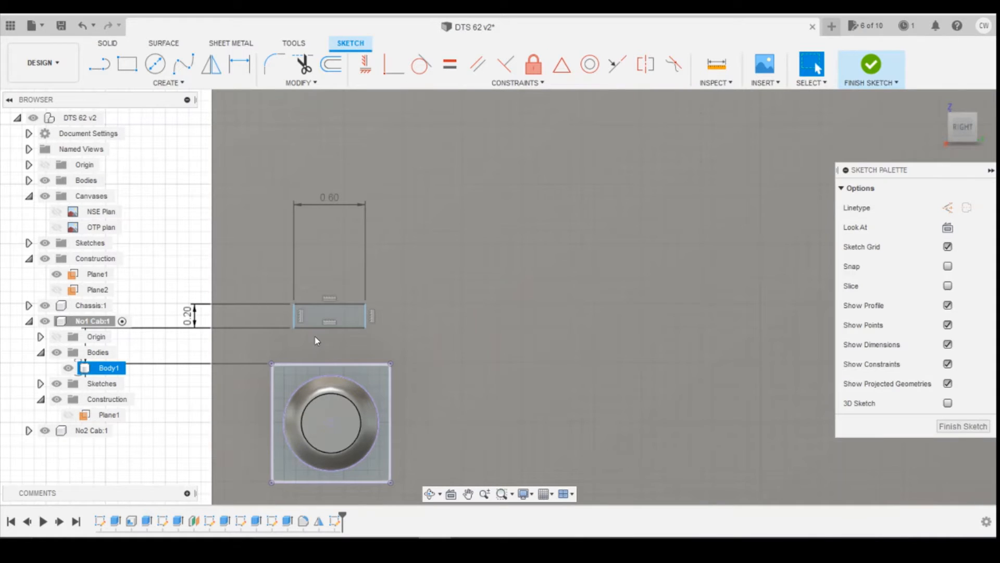
# Dimension the horizontal offset between the rectangle's lower-left corner and the lamp housing's upper-left corner
pyautogui.press('d')
pyautogui.click(294, 328)
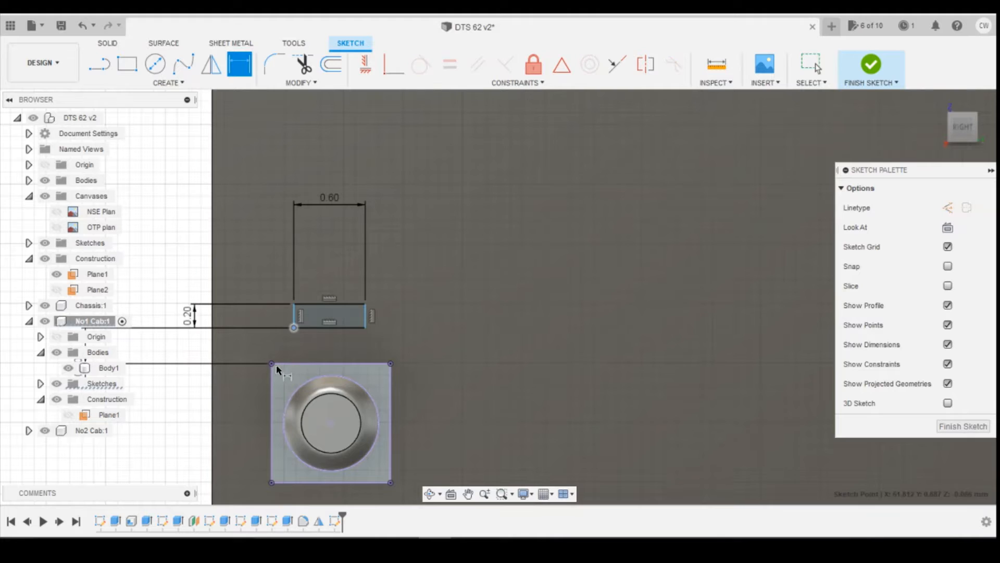
pyautogui.click(272, 363)
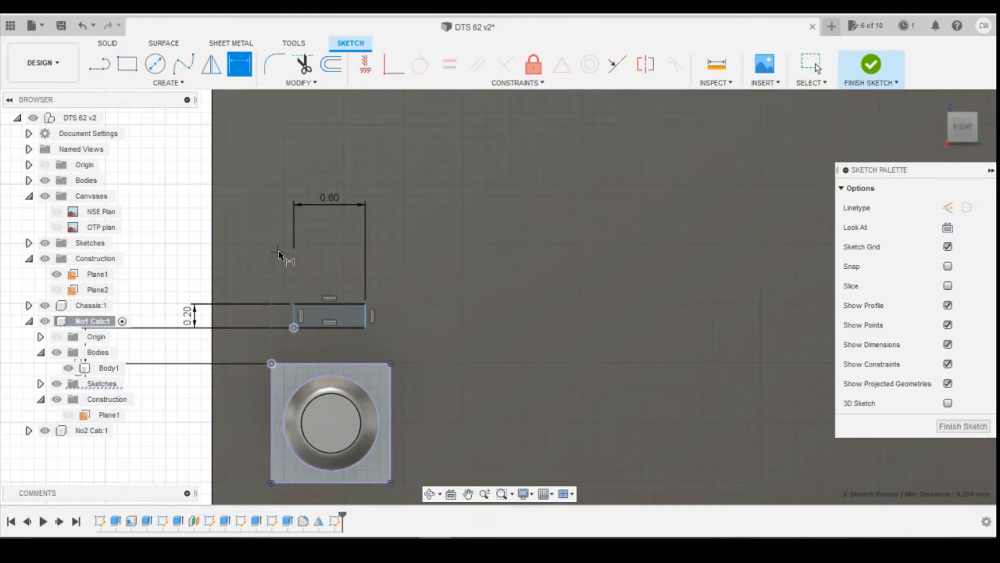
pyautogui.click(287, 214)
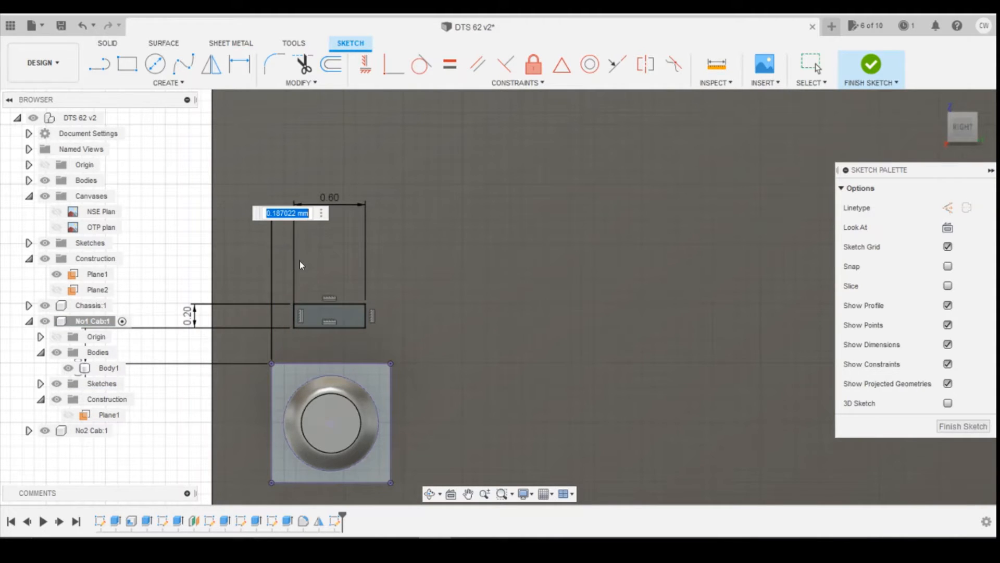
pyautogui.press('Return')
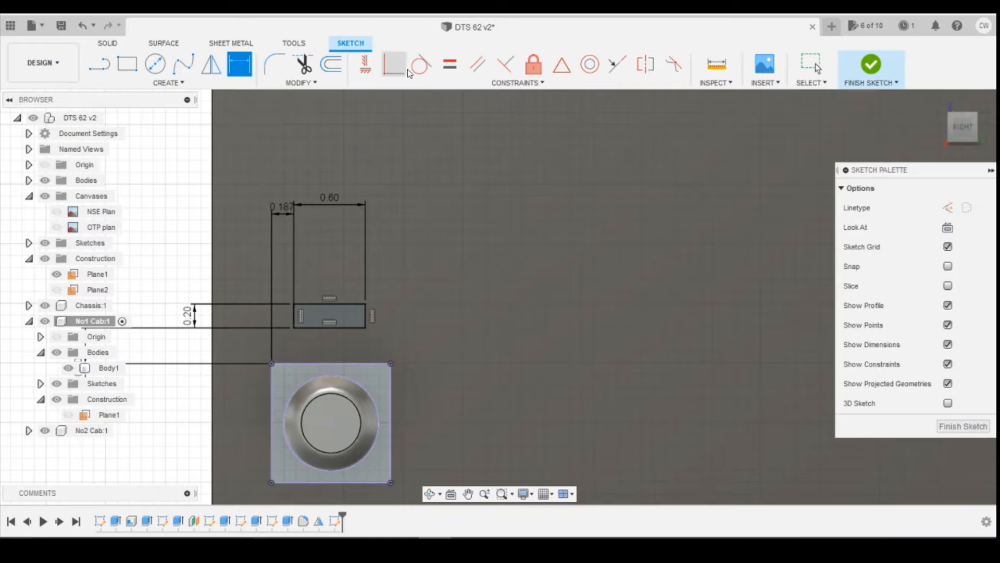
pyautogui.scroll(-3, 435, 136)
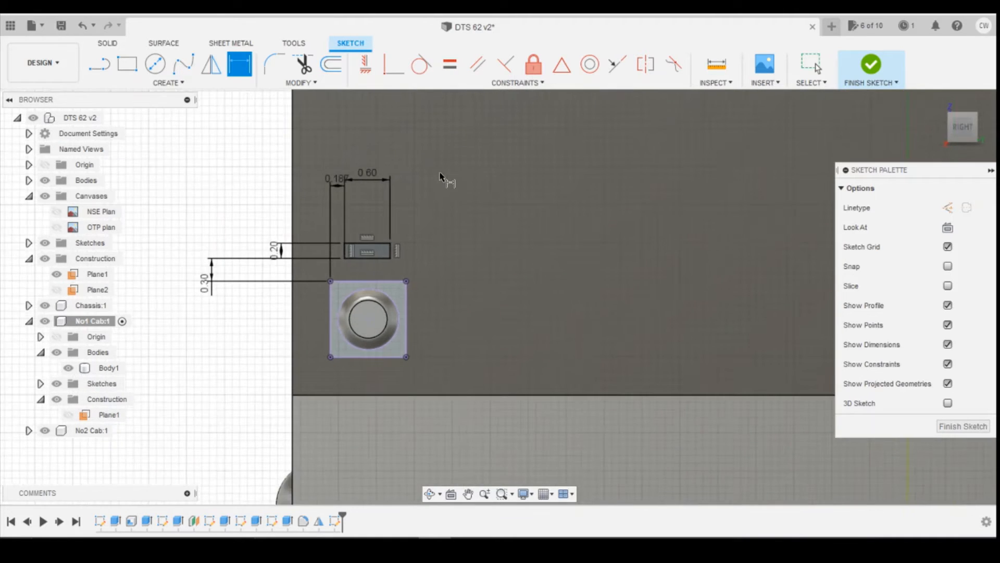
pyautogui.scroll(-4, 440, 175)
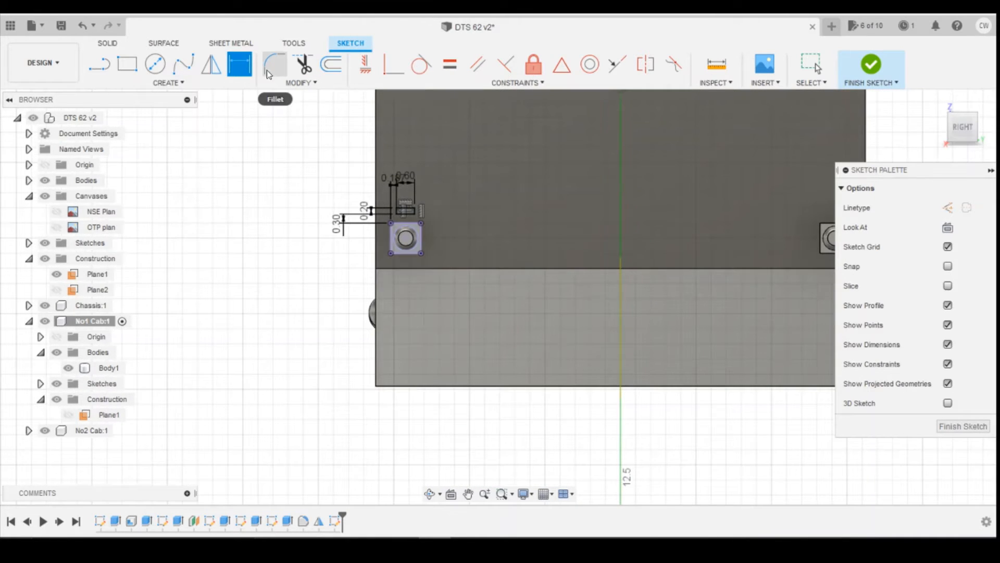
pyautogui.click(414, 214)
pyautogui.click(421, 223)
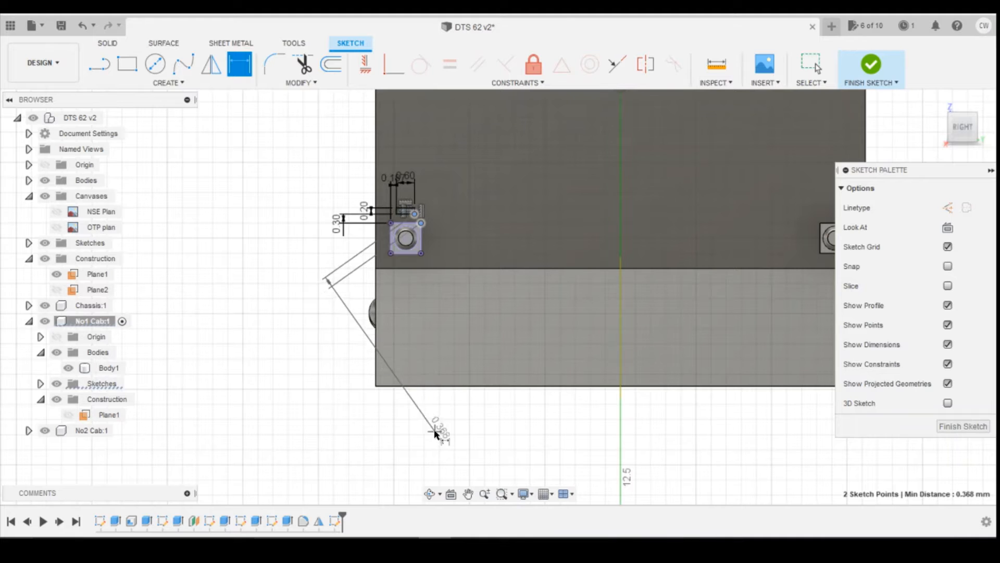
pyautogui.press('Escape')
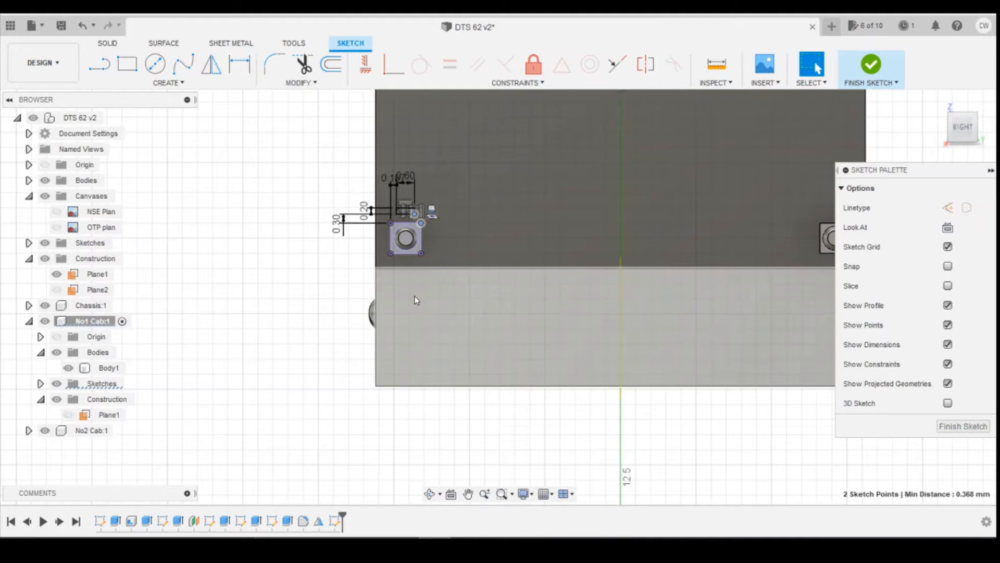
# Delete the rectangle's 0.60 mm width dimension and set its left-hand offset from the lamp housing corner to 0.15 mm
pyautogui.scroll(4, 416, 298)
pyautogui.scroll(-4, 428, 329)
pyautogui.scroll(4, 426, 290)
pyautogui.scroll(3, 398, 216)
pyautogui.scroll(-4, 420, 267)
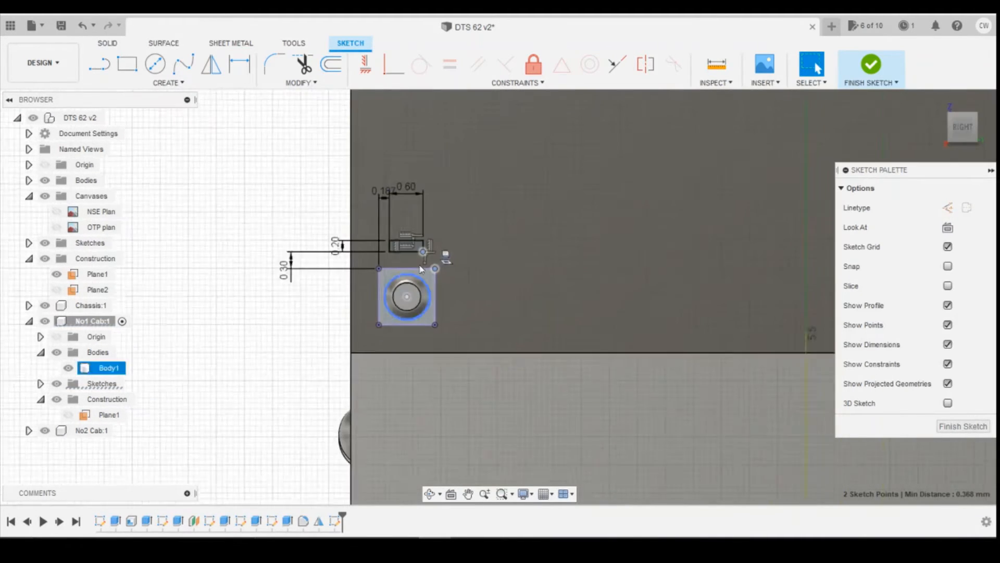
pyautogui.scroll(3, 423, 221)
pyautogui.click(404, 186)
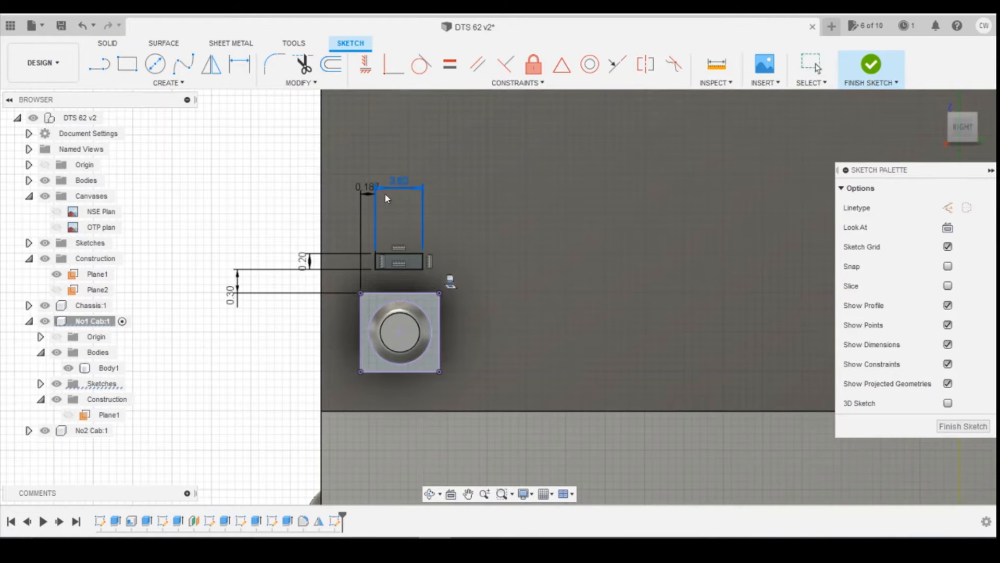
pyautogui.doubleClick(371, 191)
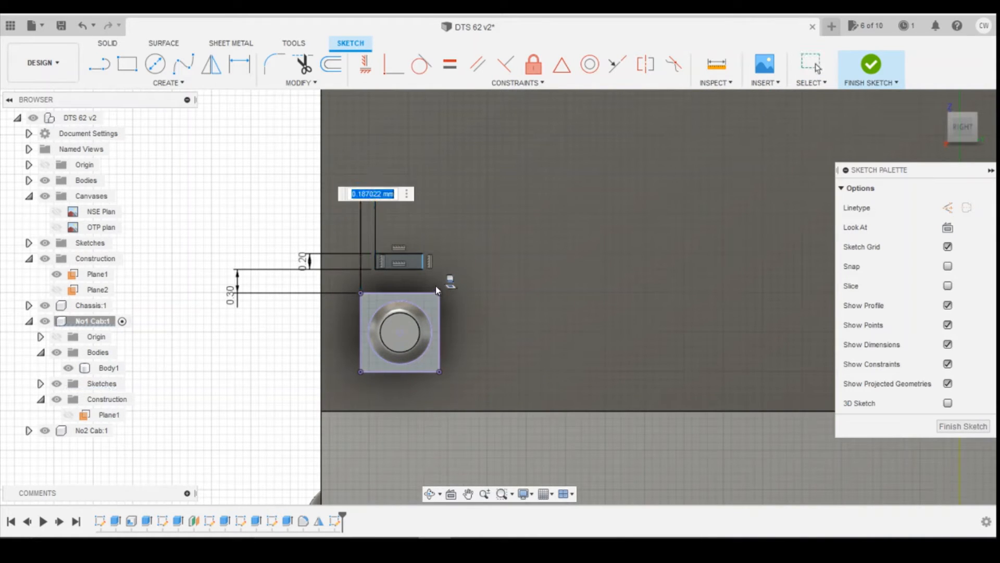
pyautogui.write('0.15')
pyautogui.press('Return')
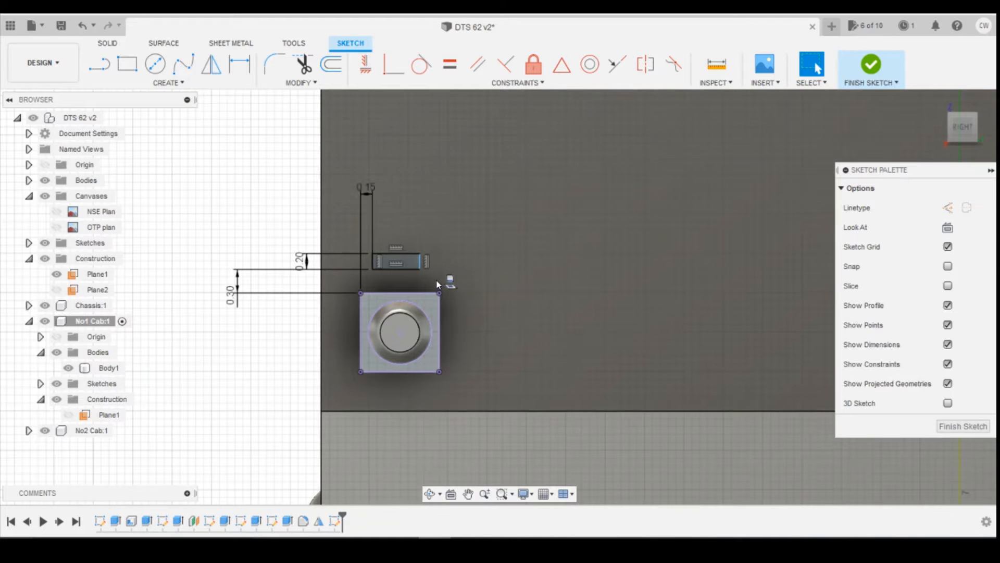
# Dimension the horizontal offset between the small rectangle's lower-right corner and the lamp housing's upper-right corner at 0.15 mm
pyautogui.click(433, 287)
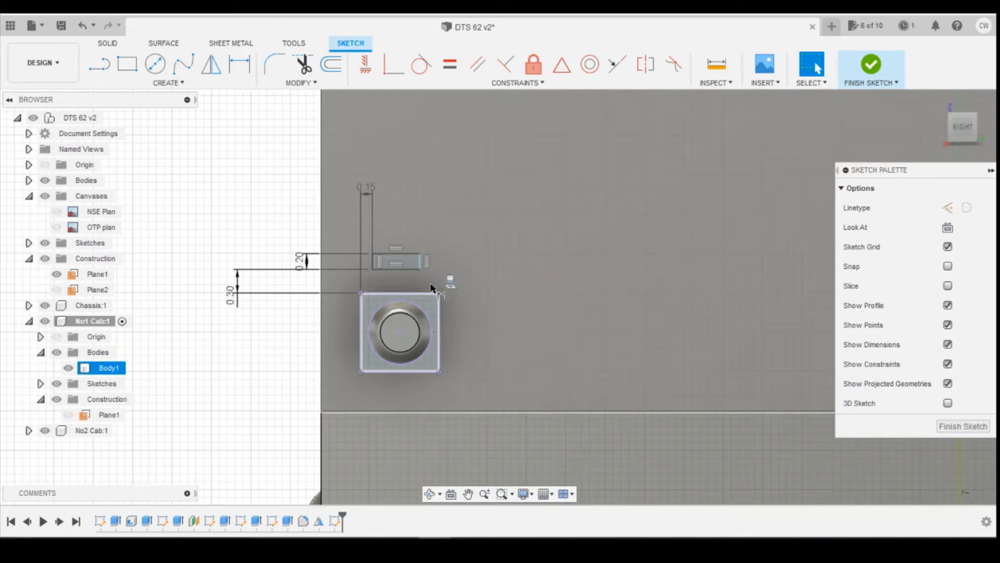
pyautogui.press('d')
pyautogui.click(439, 293)
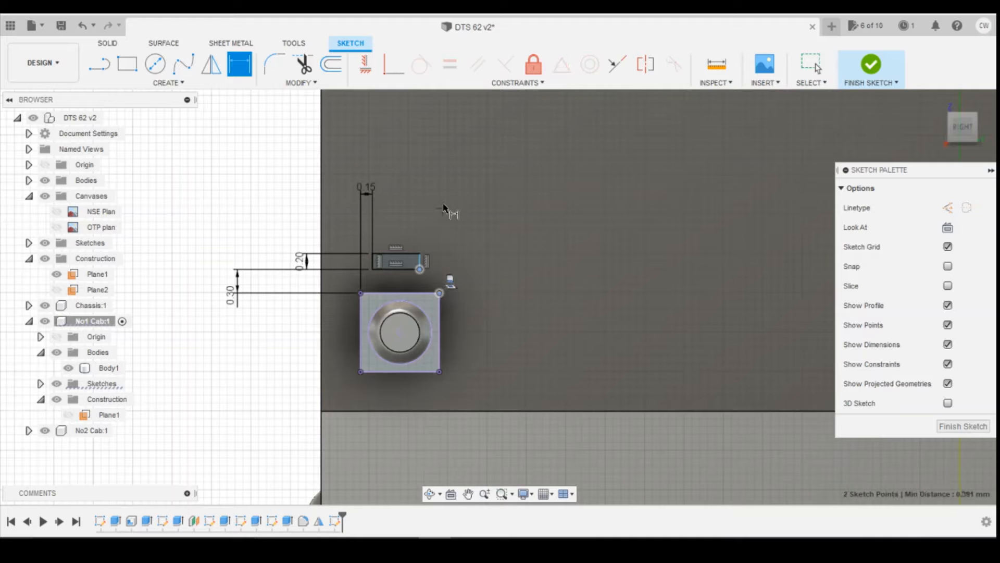
pyautogui.click(428, 192)
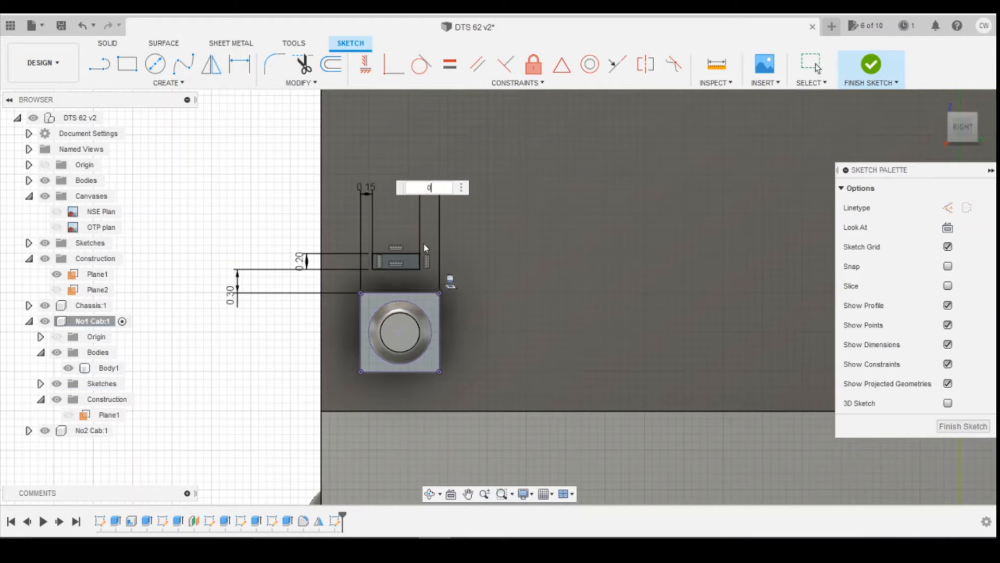
pyautogui.write('0.15')
pyautogui.press('Return')
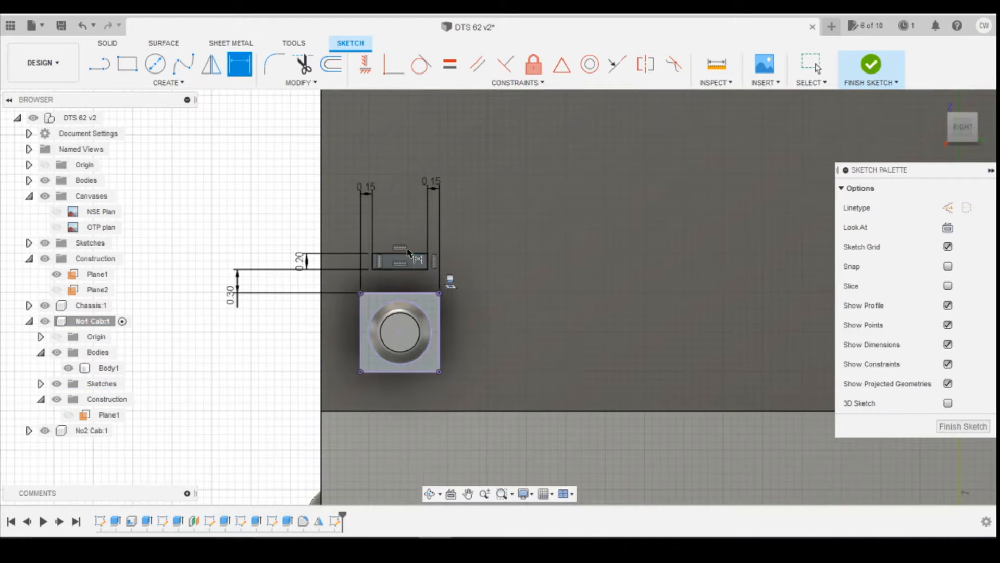
pyautogui.press('Escape')
# Extrude the small rectangle in Two Sides mode, with side 1 reaching 1 mm back into the cab front, using the Join operation
pyautogui.rightClick(422, 263)
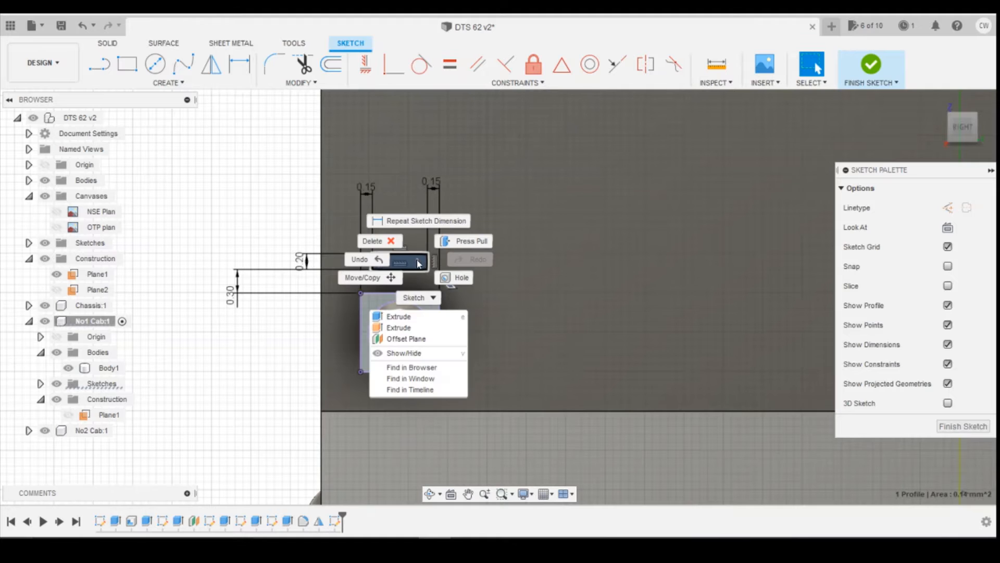
pyautogui.click(420, 317)
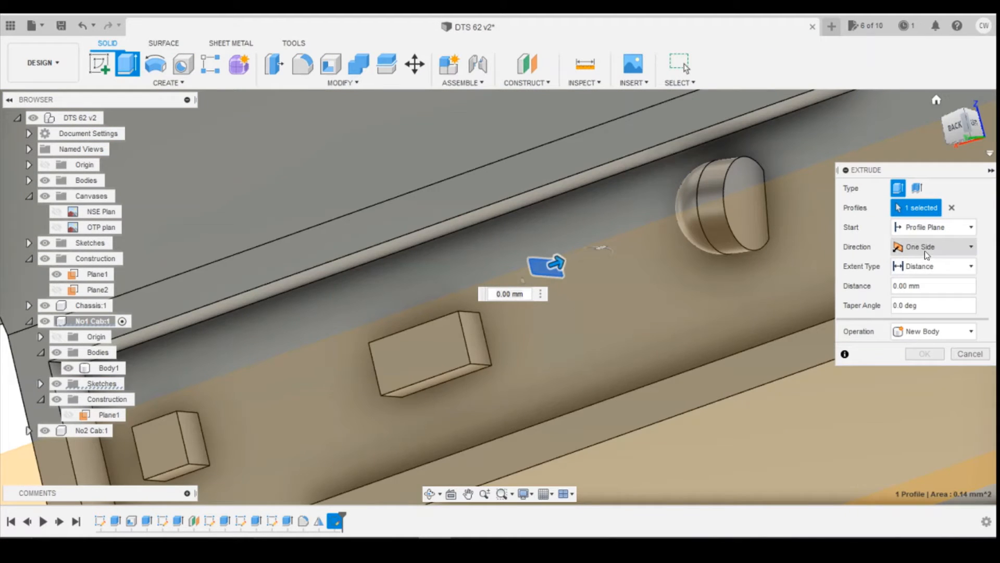
pyautogui.click(924, 251)
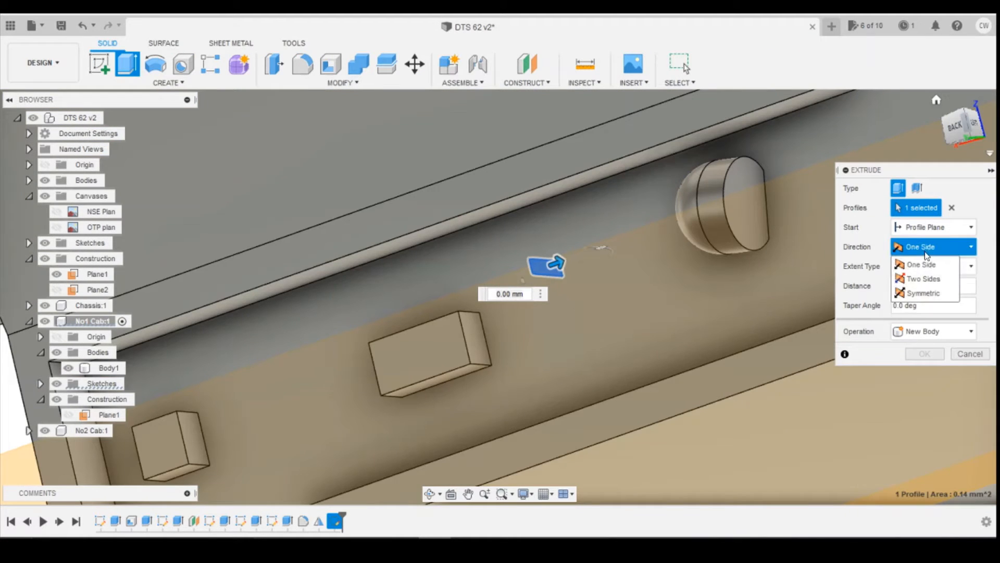
pyautogui.click(919, 280)
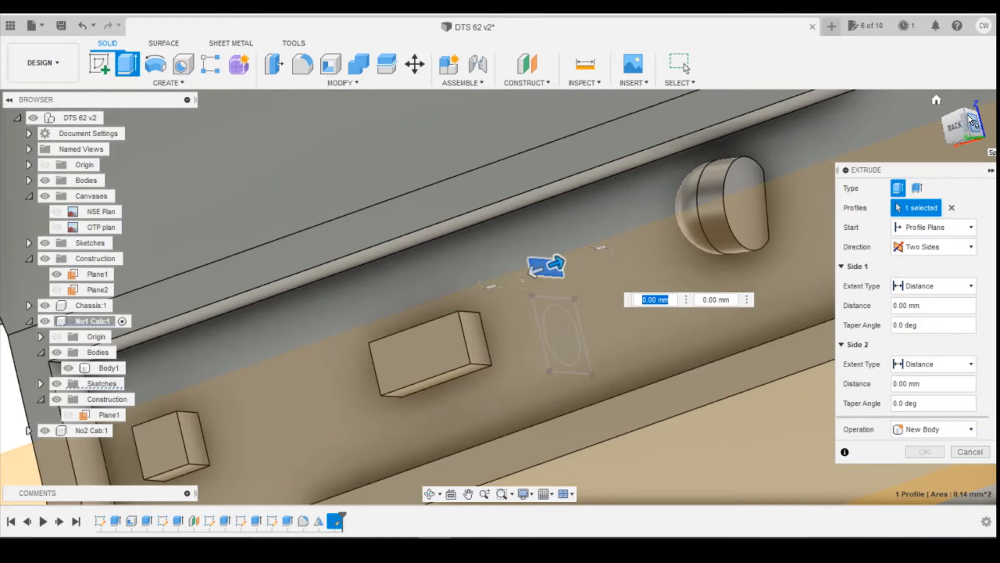
pyautogui.scroll(-5, 590, 267)
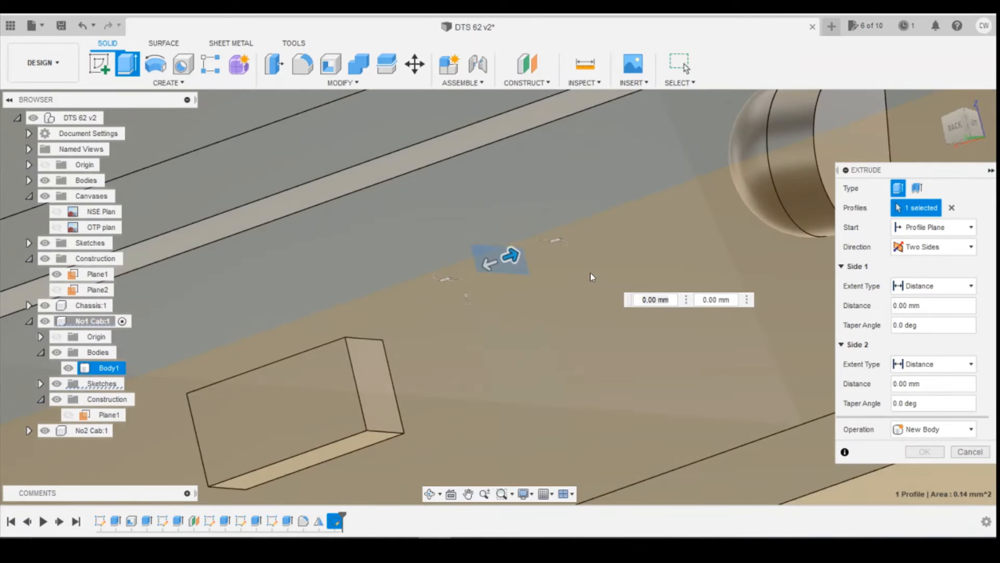
pyautogui.scroll(-5, 590, 277)
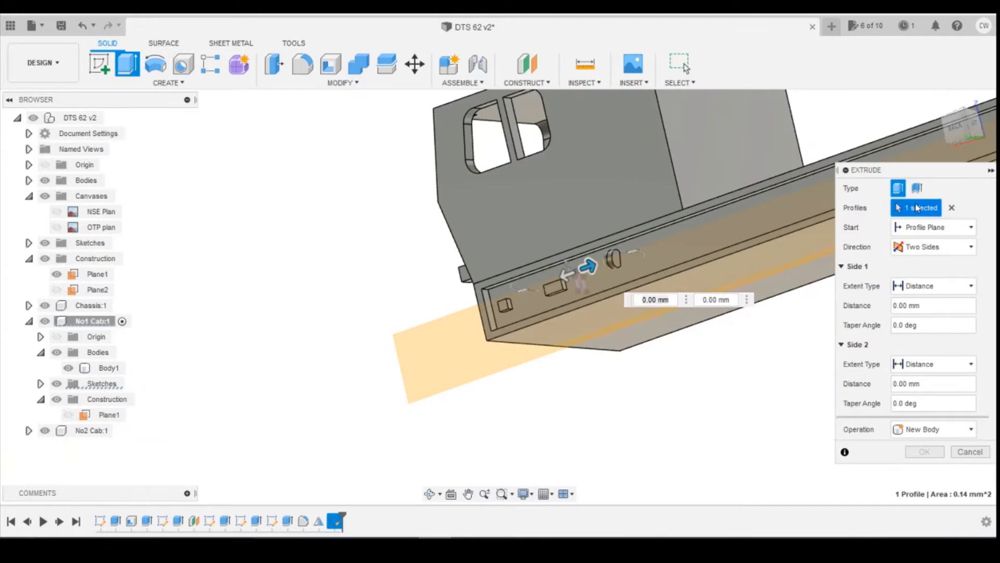
pyautogui.moveTo(960, 130)
pyautogui.mouseDown()
pyautogui.moveTo(860, 125)
pyautogui.moveTo(891, 112)
pyautogui.moveTo(849, 130)
pyautogui.mouseUp()
pyautogui.scroll(6, 459, 295)
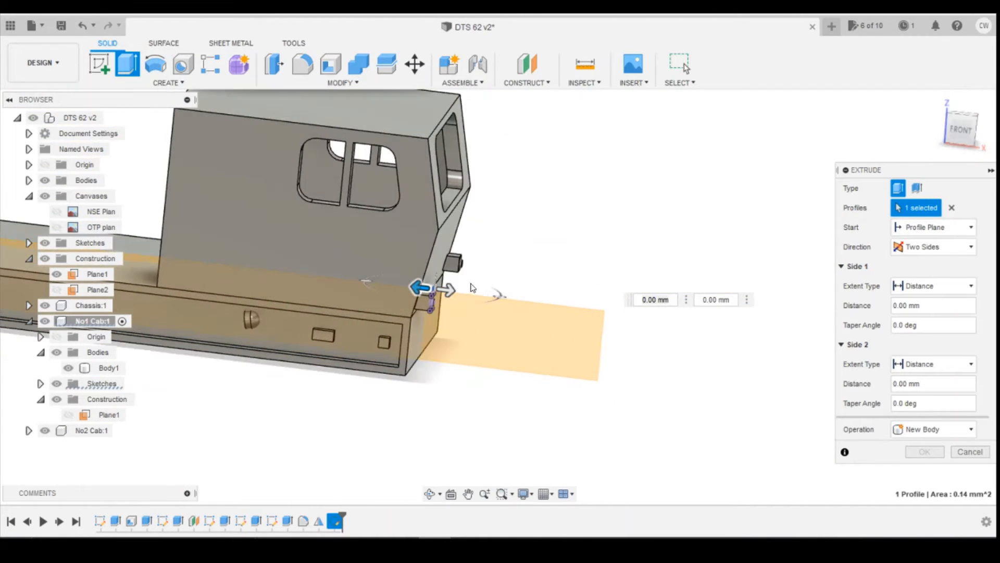
pyautogui.moveTo(376, 291); pyautogui.dragTo(330, 286)
pyautogui.click(932, 429)
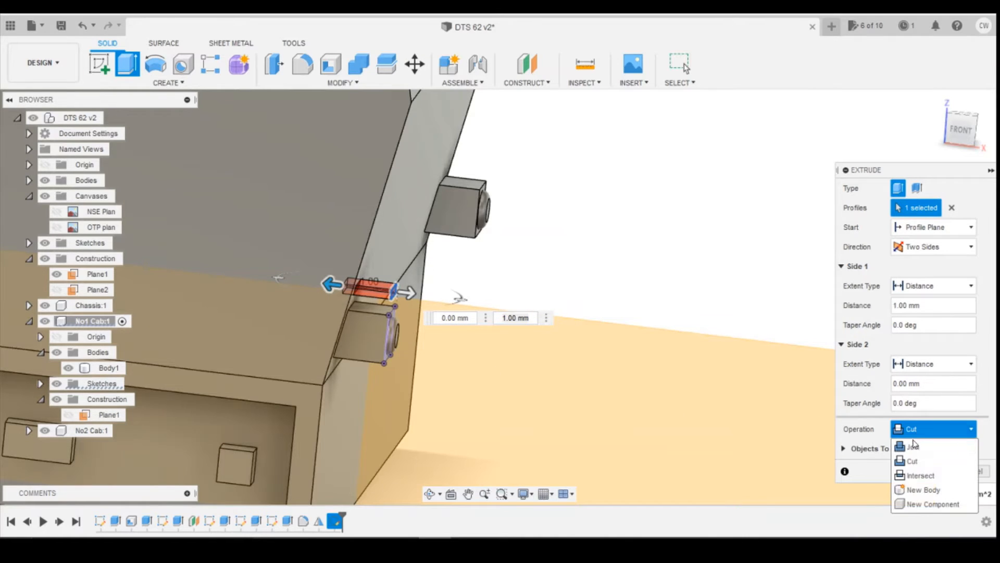
pyautogui.click(911, 448)
# Set the side 2 distance to 0.2 mm, away from the cab, and complete the bracket extrusion
pyautogui.click(405, 294)
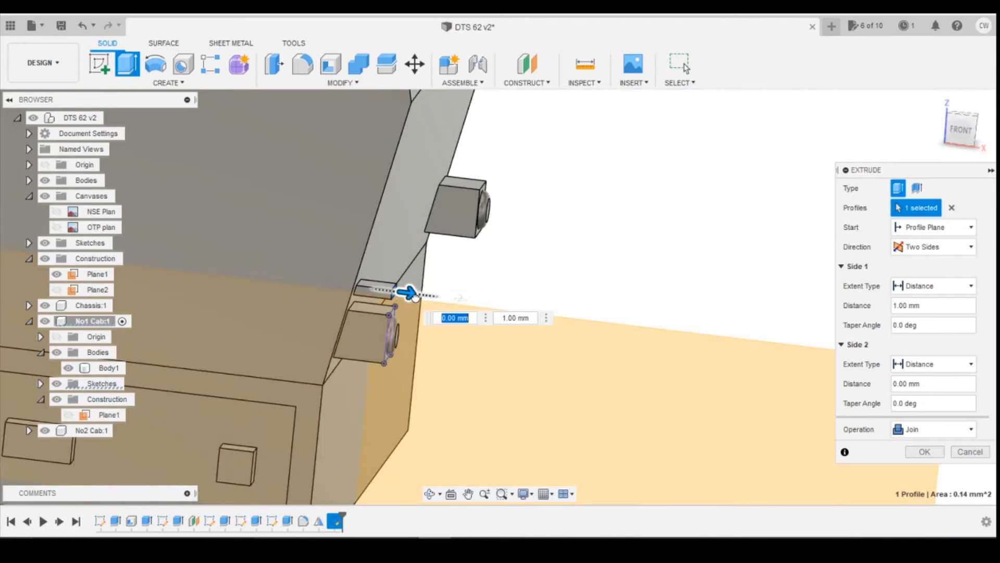
pyautogui.moveTo(420, 297); pyautogui.dragTo(434, 294)
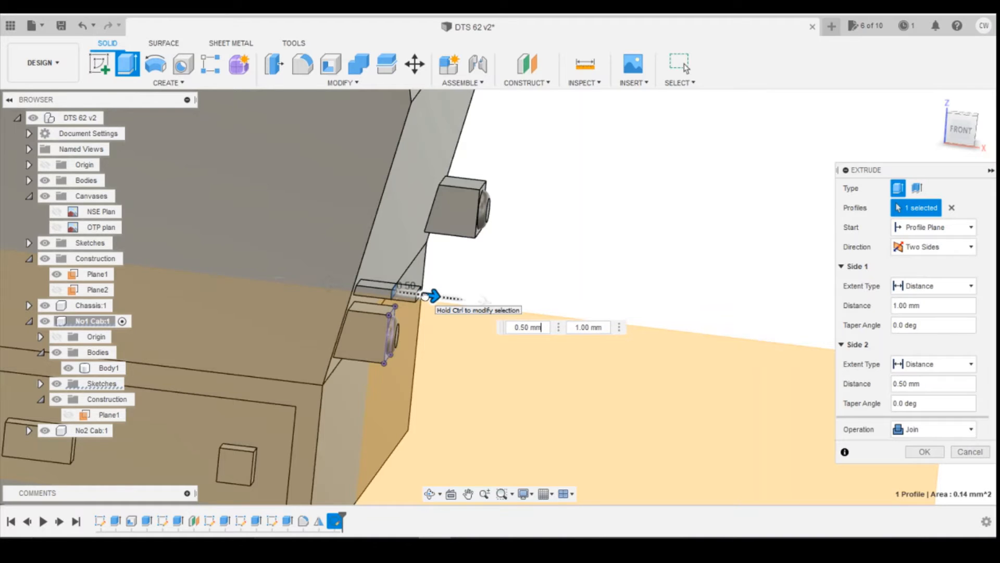
pyautogui.write('2')
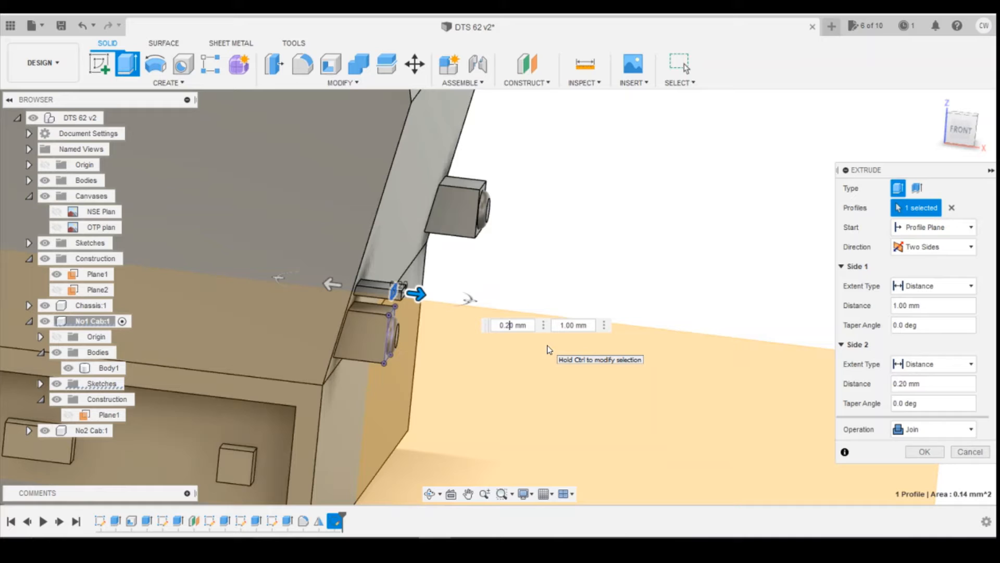
pyautogui.click(924, 452)
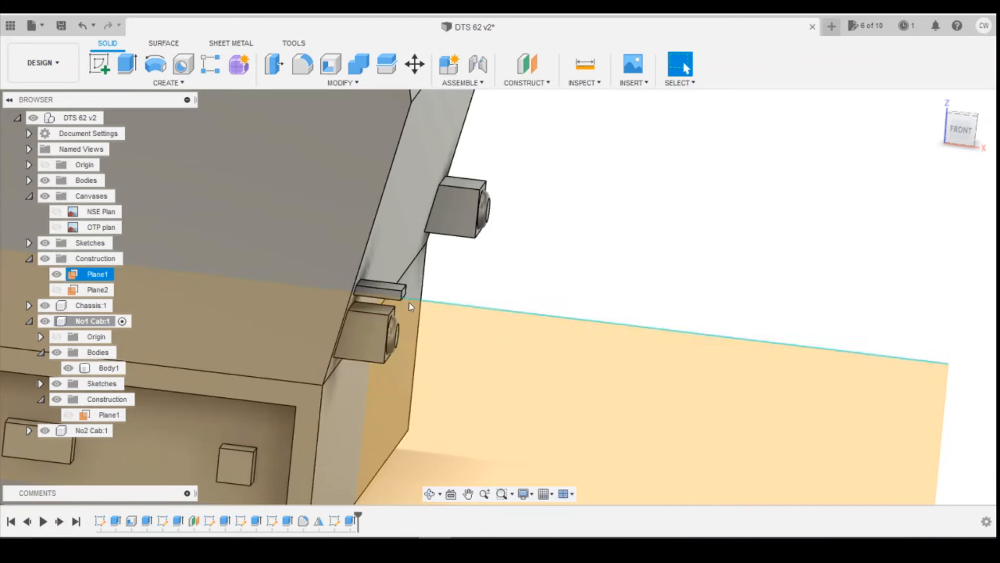
# Switch to the DR72212 side photo to examine the headlight's shape and mounting, and return to the model
pyautogui.moveTo(413, 523)
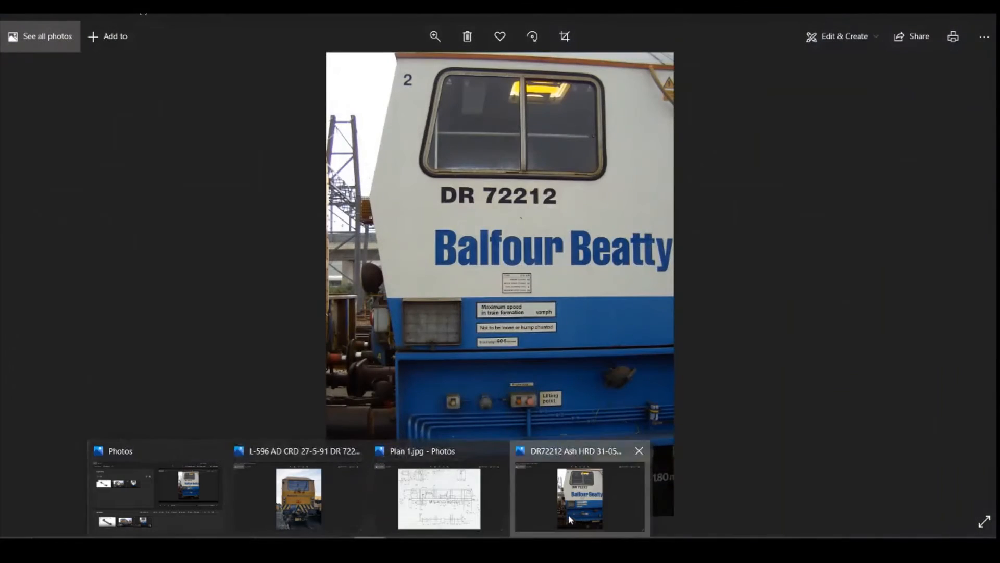
pyautogui.click(580, 498)
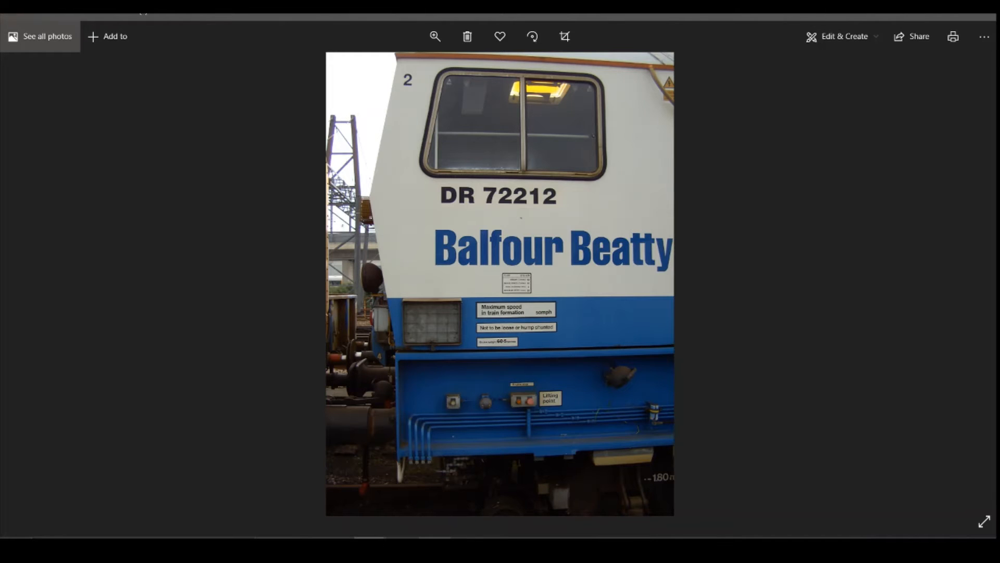
pyautogui.click(435, 547)
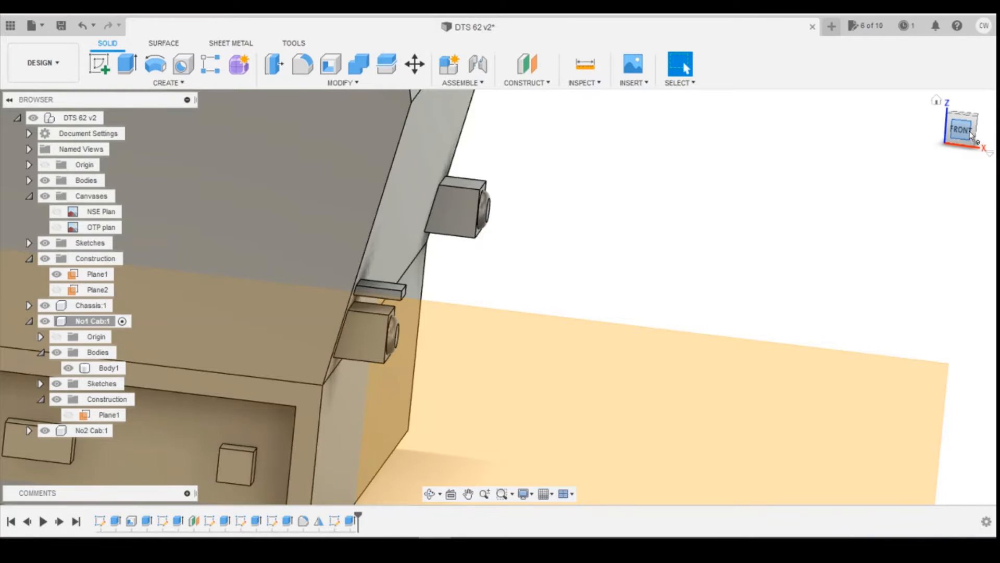
# Start a sketch on the lamp housing's front face and draw a 1 mm diameter circle centred above the bracket, slightly overlapping its upper edge
pyautogui.moveTo(971, 135); pyautogui.dragTo(865, 124)
pyautogui.click(99, 65)
pyautogui.click(366, 301)
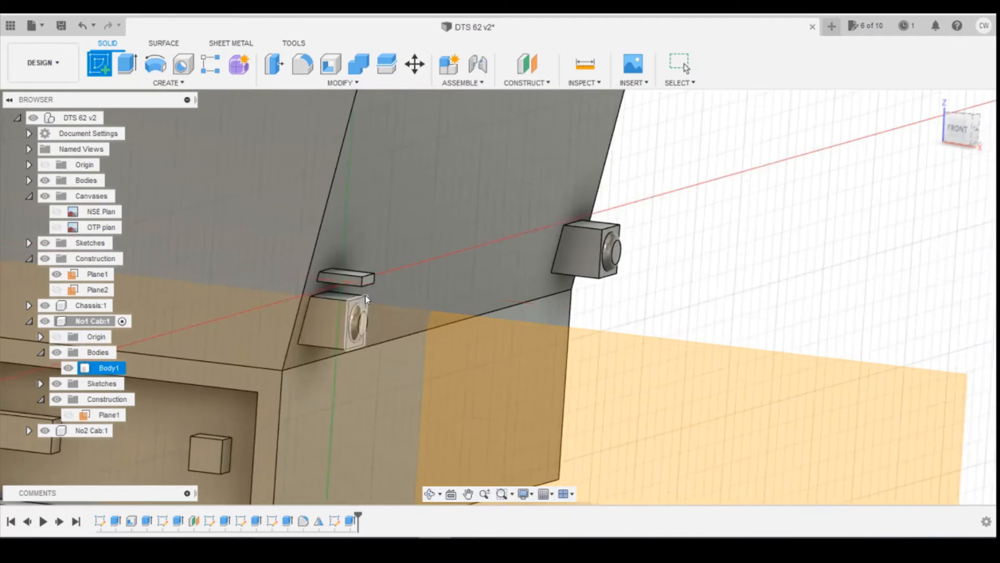
pyautogui.click(367, 300)
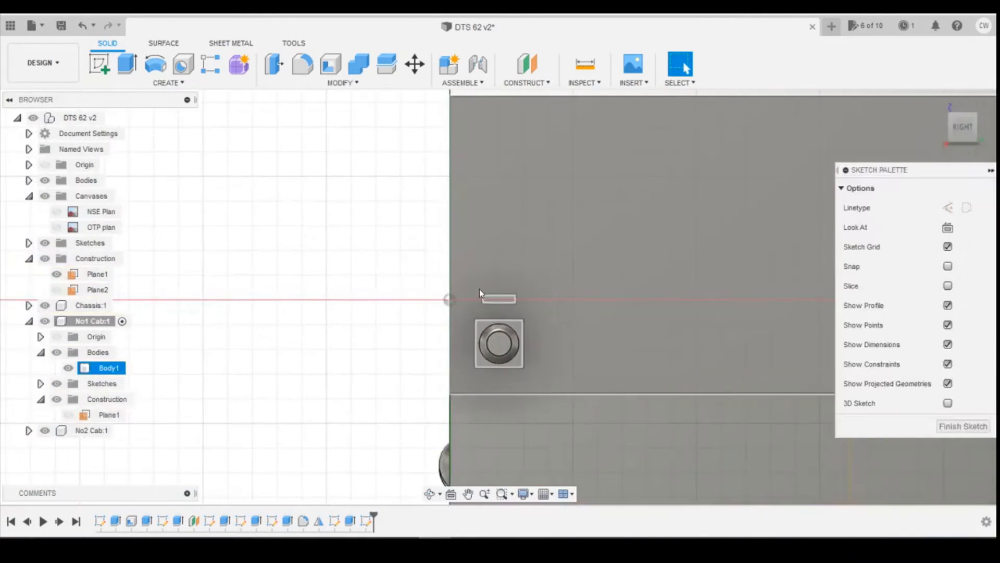
pyautogui.click(155, 64)
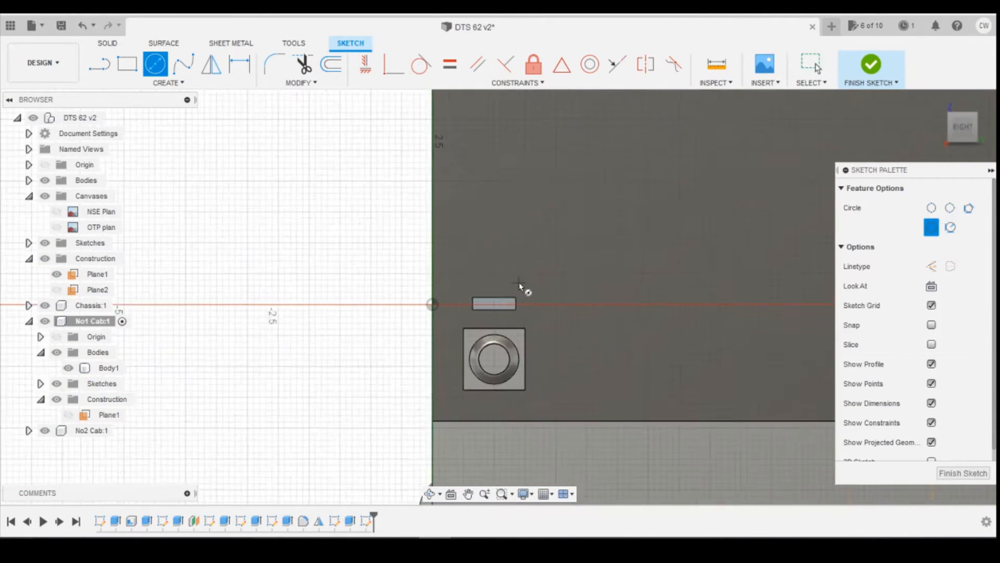
pyautogui.scroll(3, 510, 293)
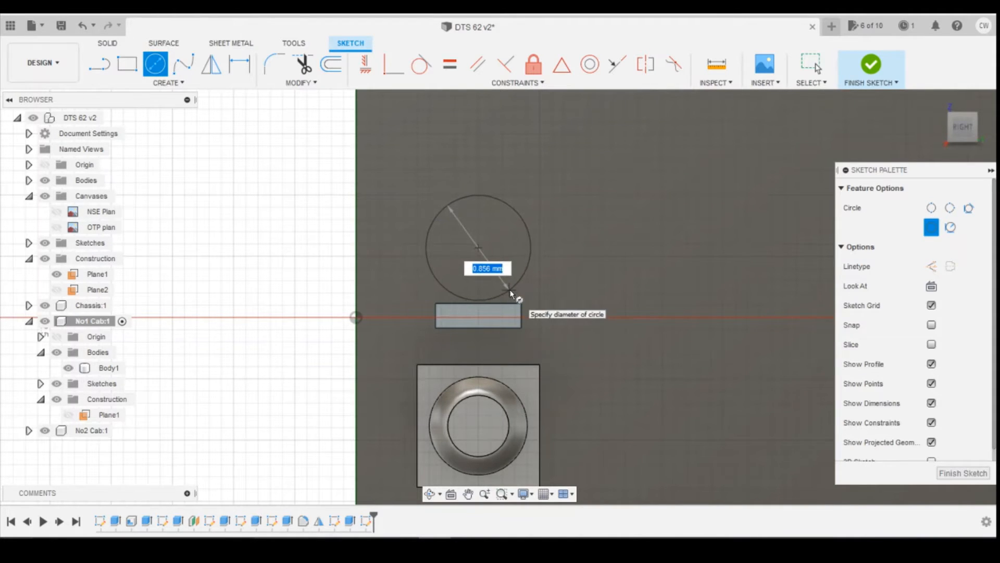
pyautogui.press('Tab')
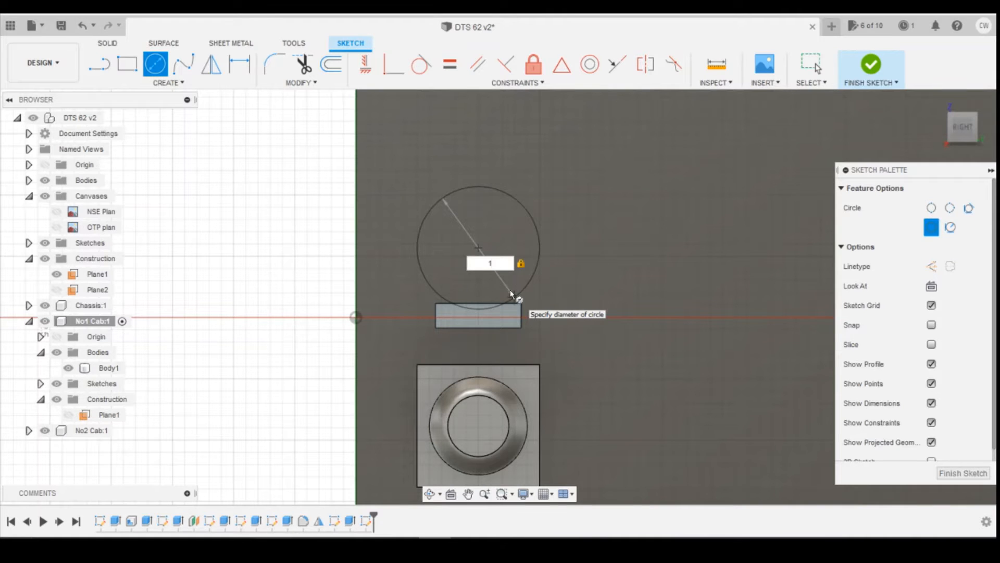
pyautogui.press('Return')
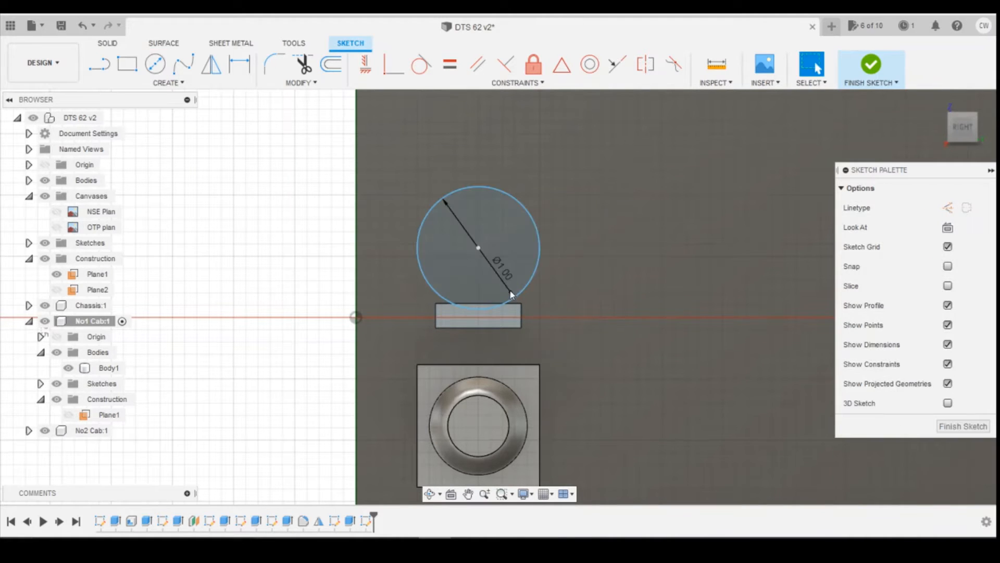
# Extrude both regions of the 1 mm circle 0.5 mm back towards the cab front
pyautogui.click(485, 307)
pyautogui.moveTo(959, 125); pyautogui.dragTo(989, 125)
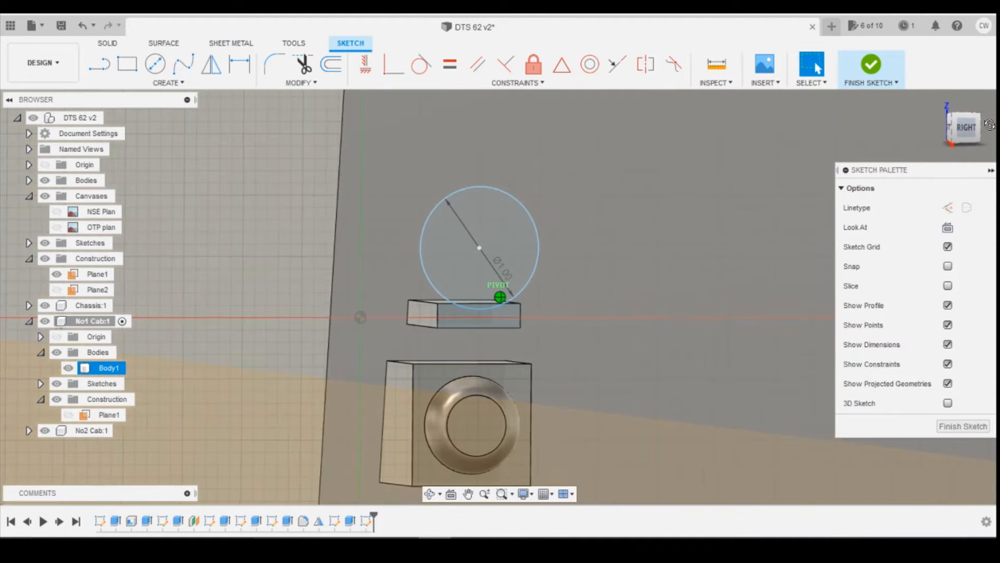
pyautogui.scroll(3, 482, 277)
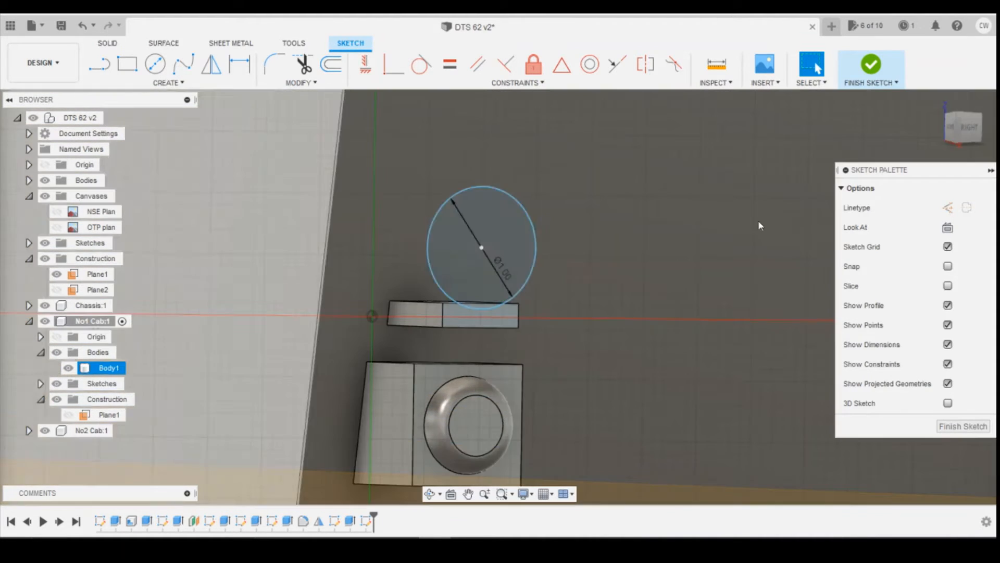
pyautogui.click(482, 277)
pyautogui.scroll(1, 482, 273)
pyautogui.click(483, 271)
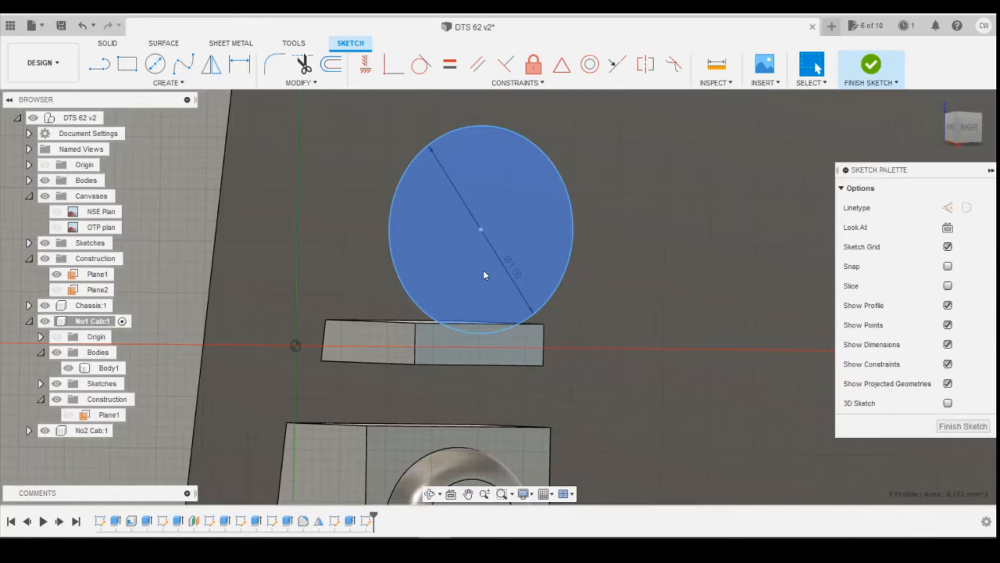
pyautogui.keyDown('ctrl'); pyautogui.click(482, 328); pyautogui.keyUp('ctrl')
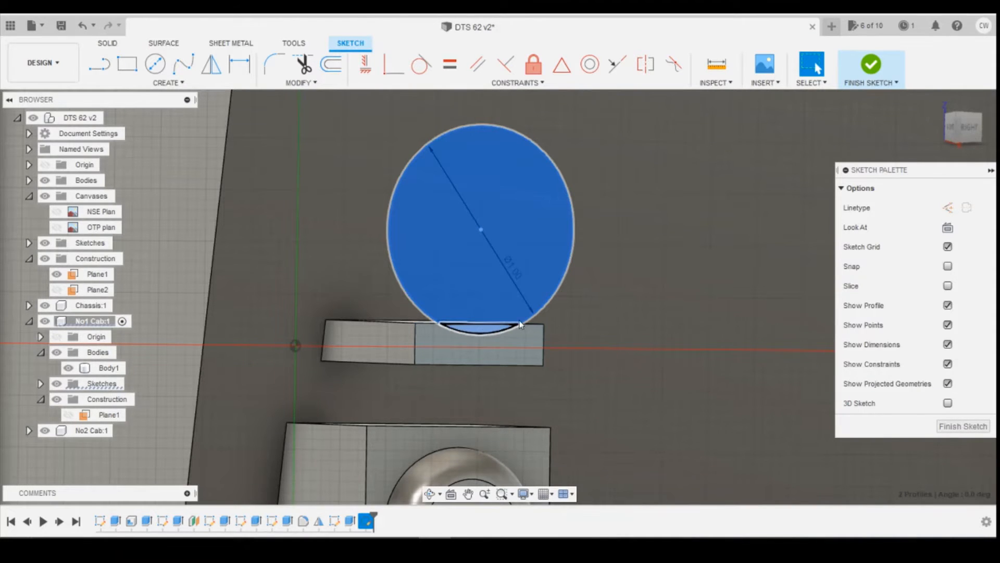
pyautogui.moveTo(950, 136); pyautogui.dragTo(979, 144)
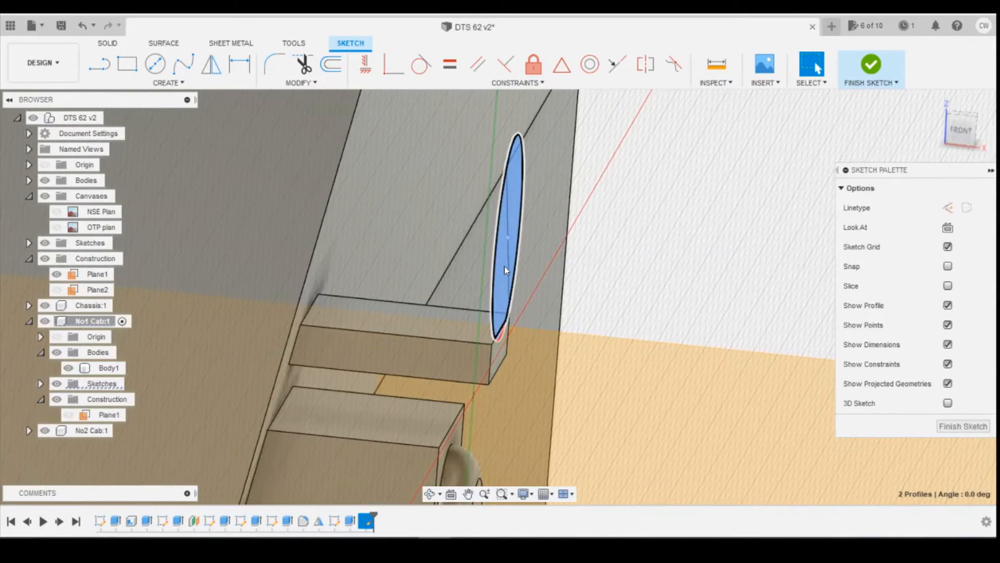
pyautogui.rightClick(507, 267)
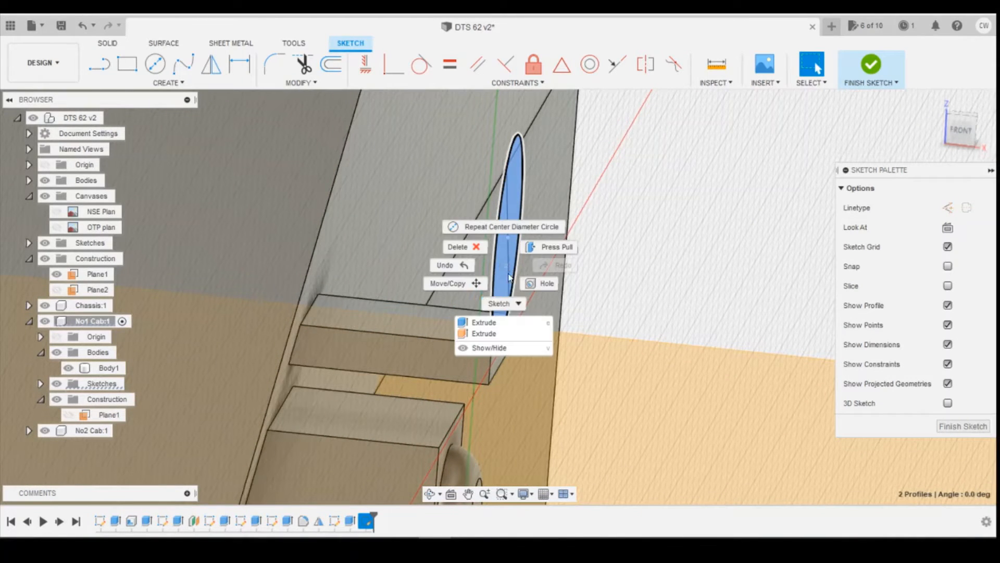
pyautogui.click(480, 322)
pyautogui.moveTo(515, 340); pyautogui.dragTo(388, 328)
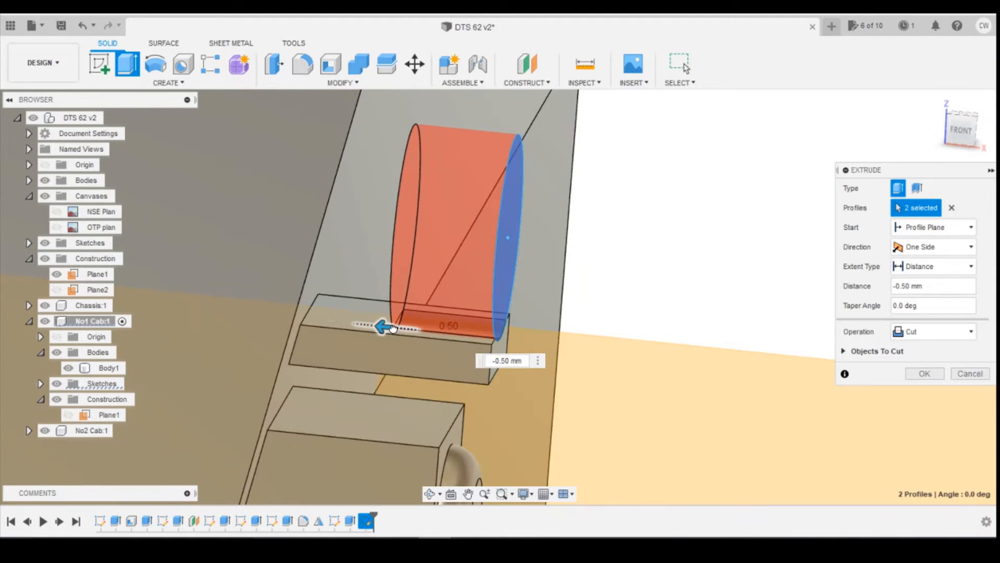
# Set the headlight extrusion's operation to New Body and complete it at -0.50 mm
pyautogui.click(930, 333)
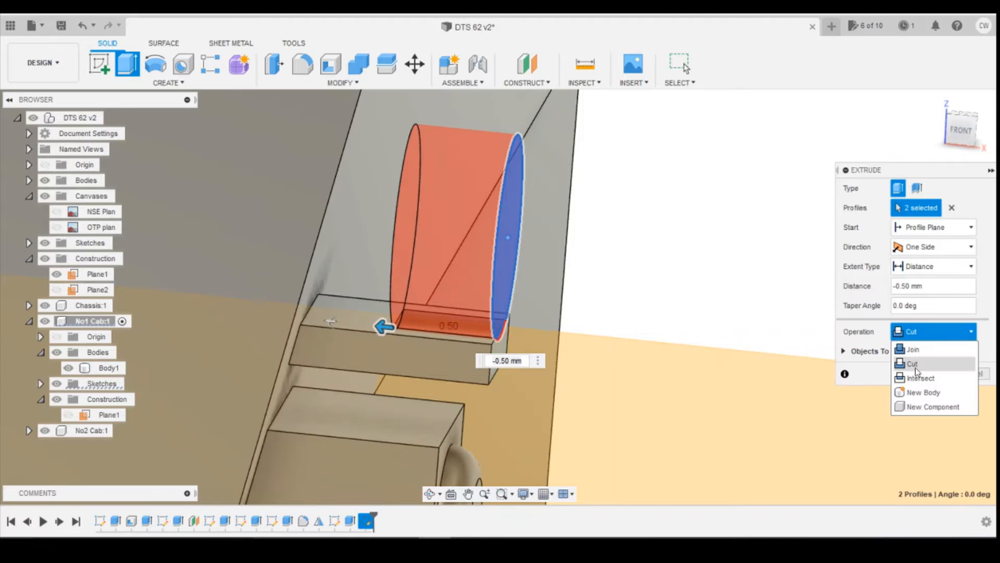
pyautogui.click(921, 366)
pyautogui.click(932, 343)
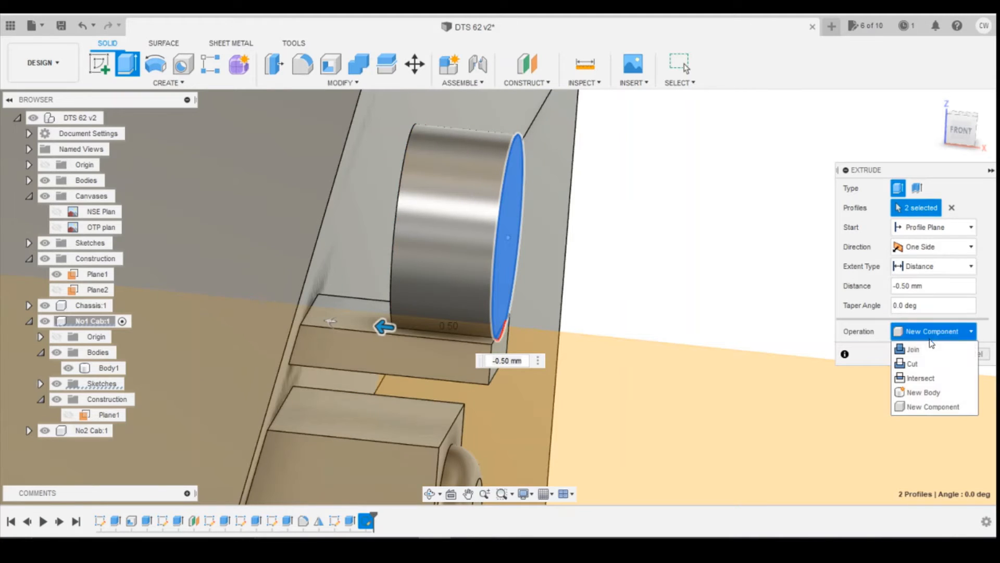
pyautogui.click(929, 400)
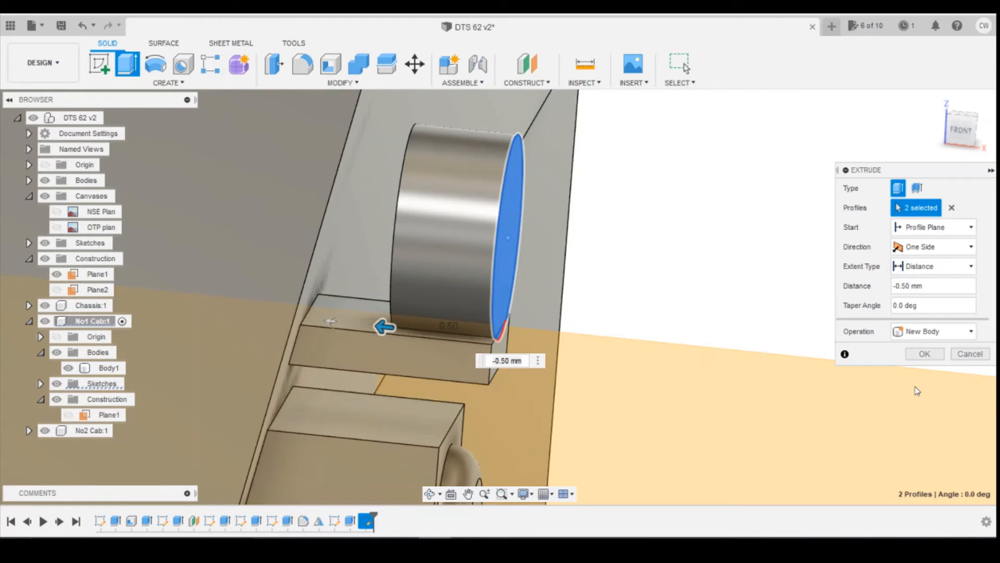
pyautogui.click(925, 354)
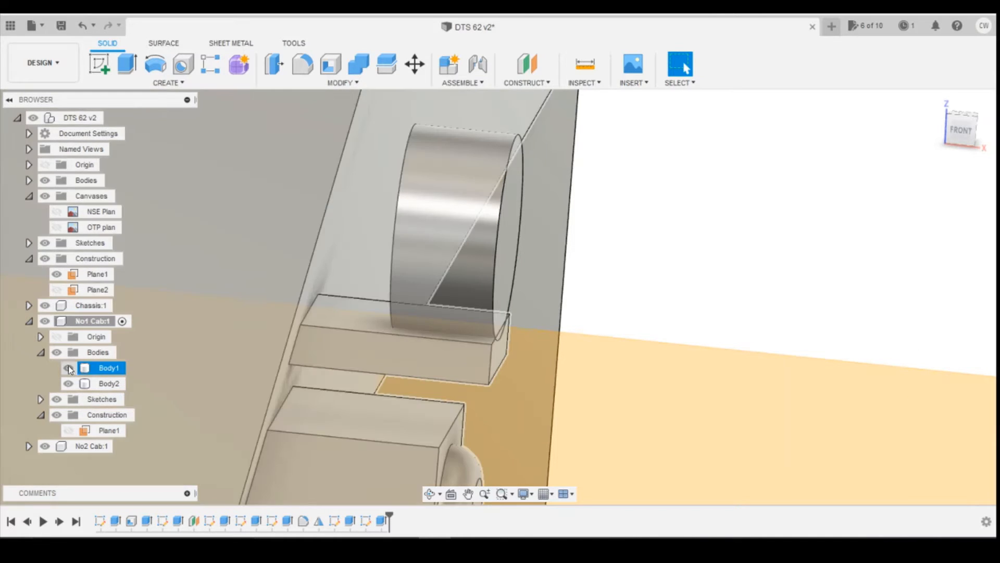
# Hide the cab body and fillet the headlight's rear edge with a 0.325 mm radius, checking the shape against the DR 72212 side photo
pyautogui.click(68, 368)
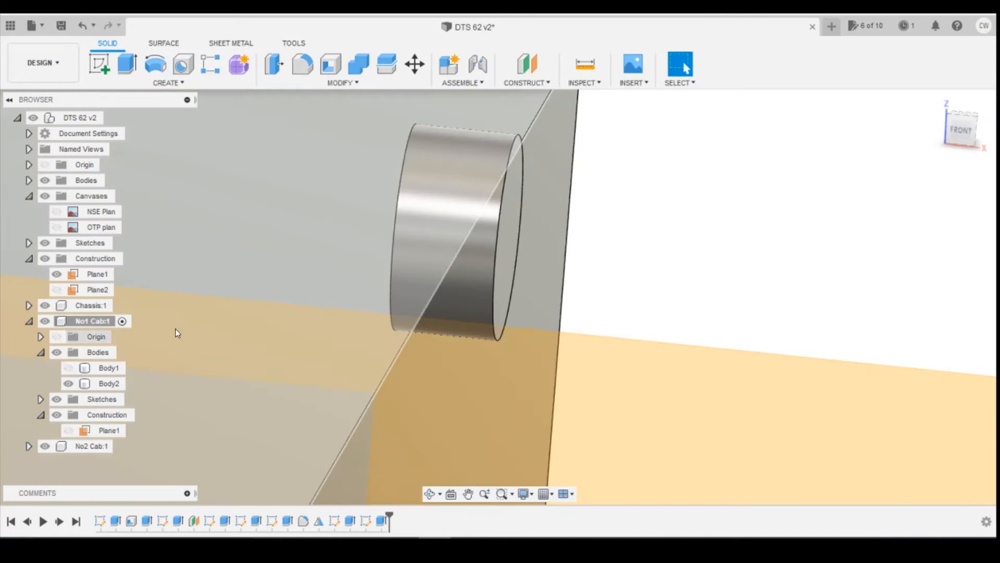
pyautogui.moveTo(952, 133)
pyautogui.mouseDown()
pyautogui.moveTo(968, 134)
pyautogui.moveTo(939, 134)
pyautogui.moveTo(968, 134)
pyautogui.mouseUp()
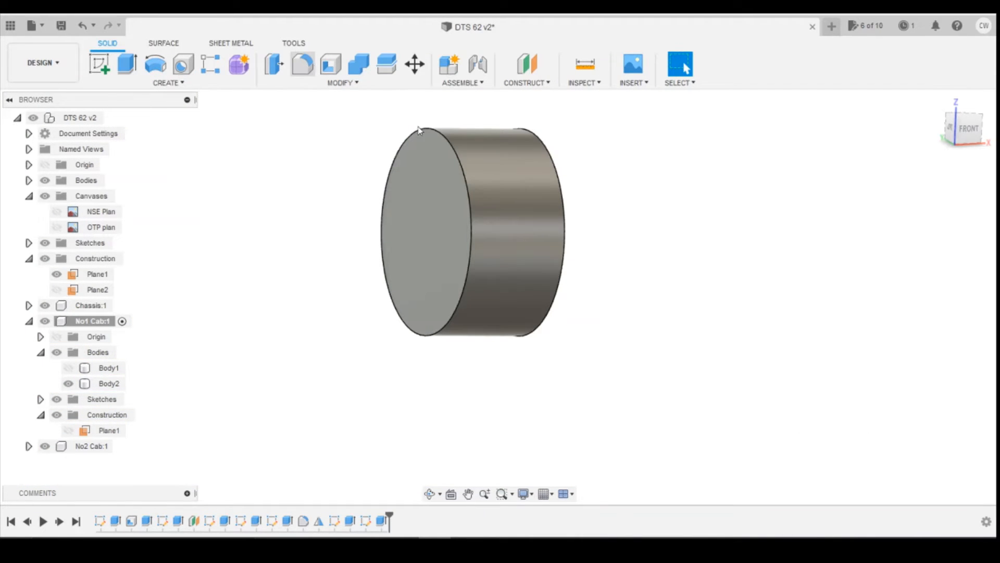
pyautogui.click(452, 148)
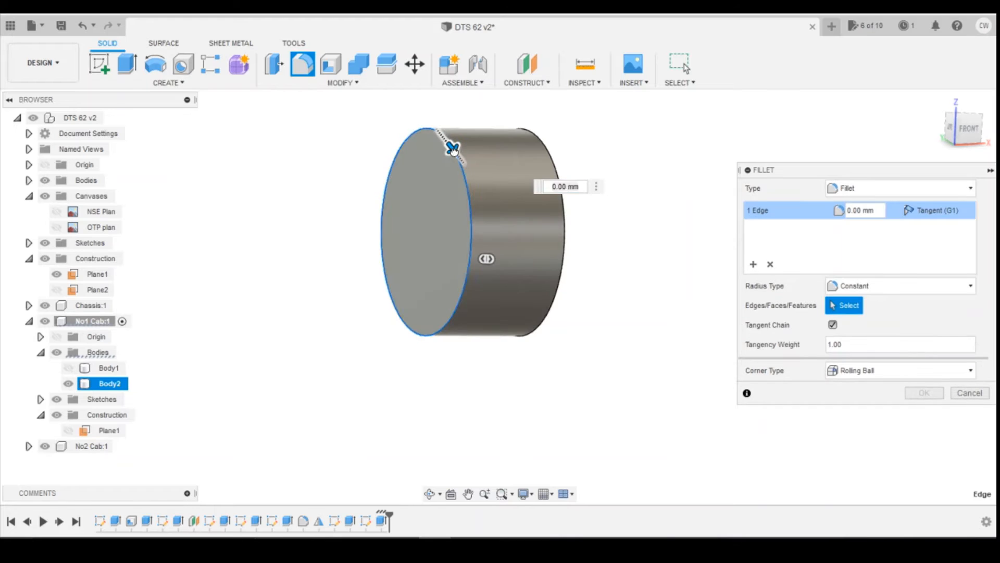
pyautogui.moveTo(452, 148); pyautogui.dragTo(468, 166)
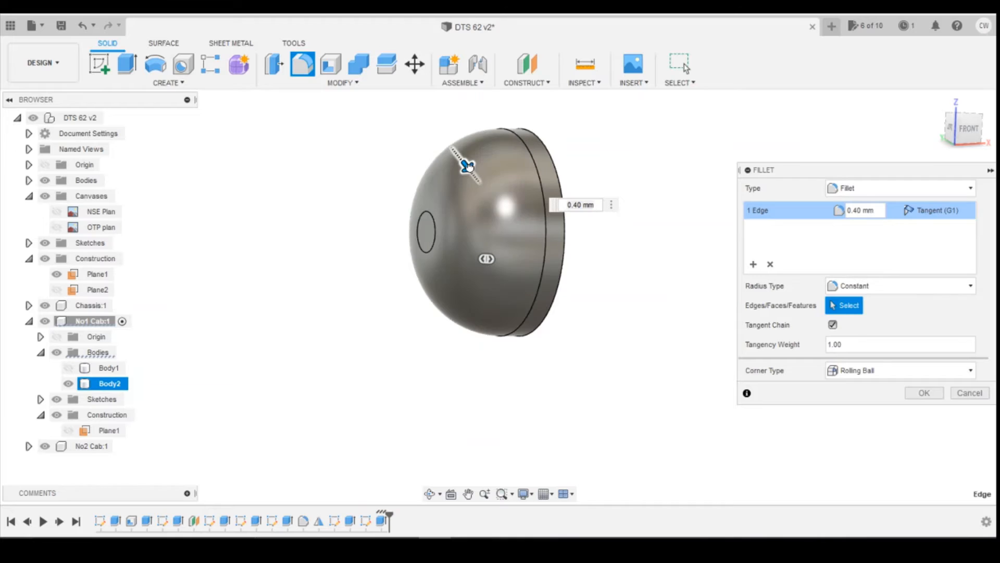
pyautogui.moveTo(466, 162); pyautogui.dragTo(464, 162)
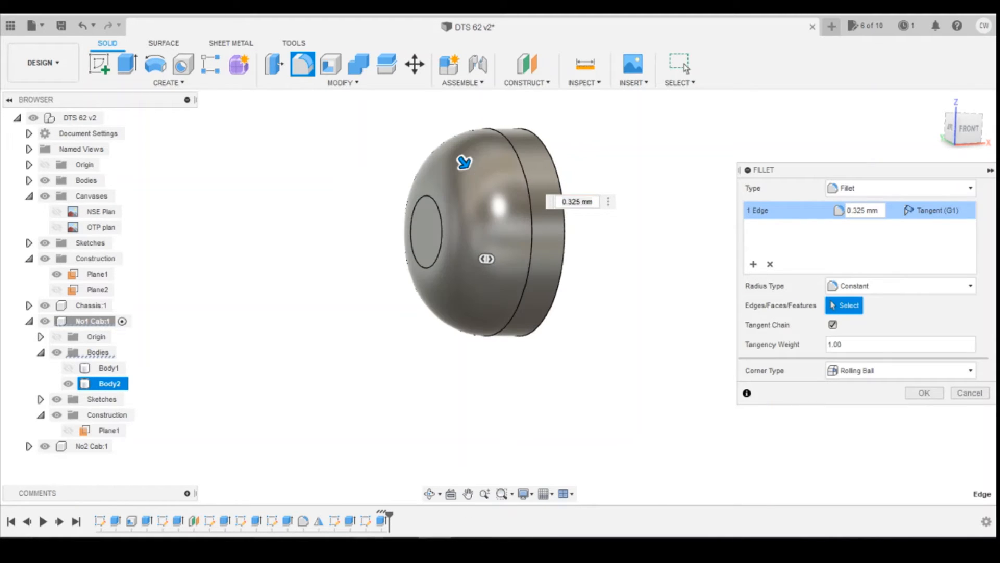
pyautogui.click(538, 495)
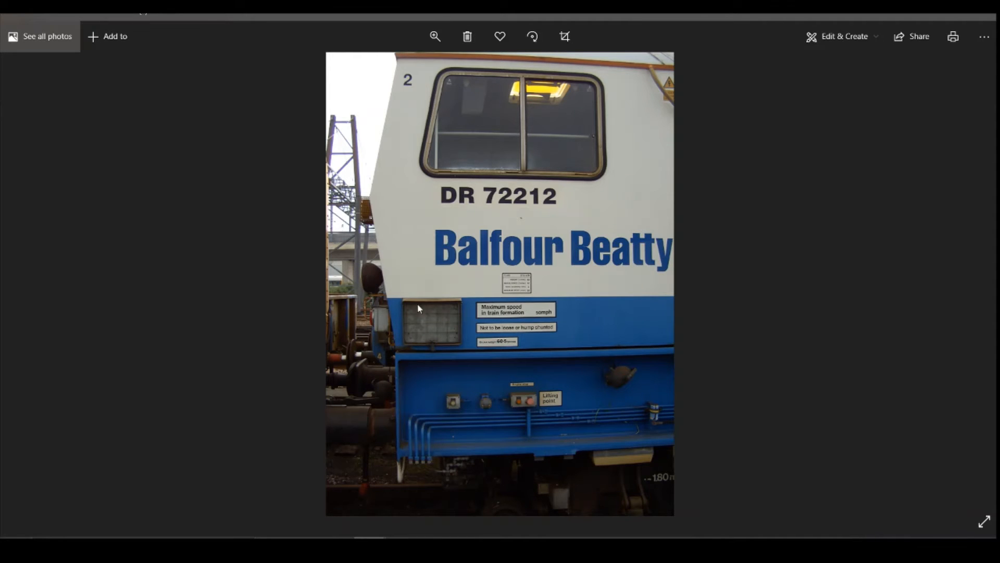
pyautogui.hotkey('alt', 'Tab')
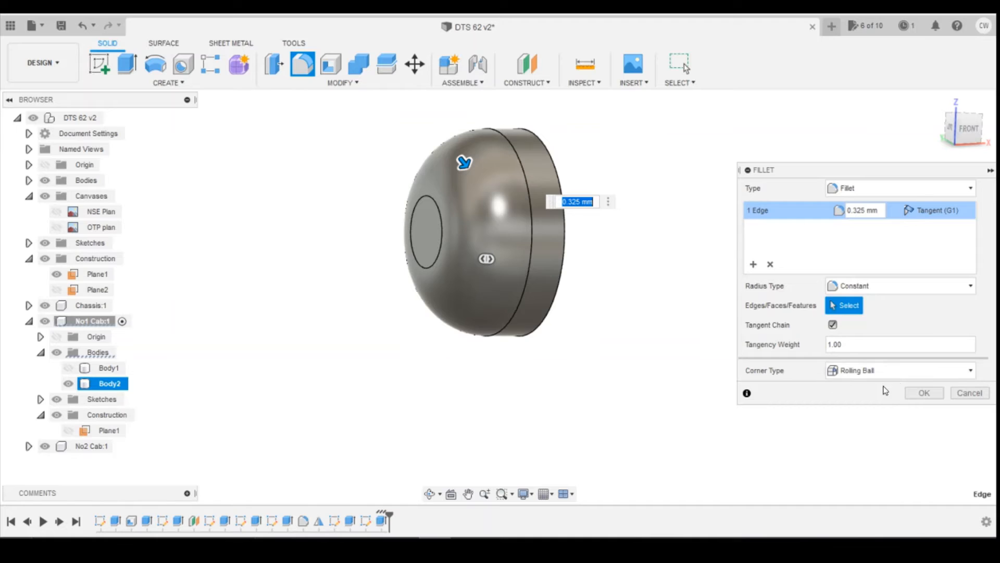
pyautogui.click(917, 392)
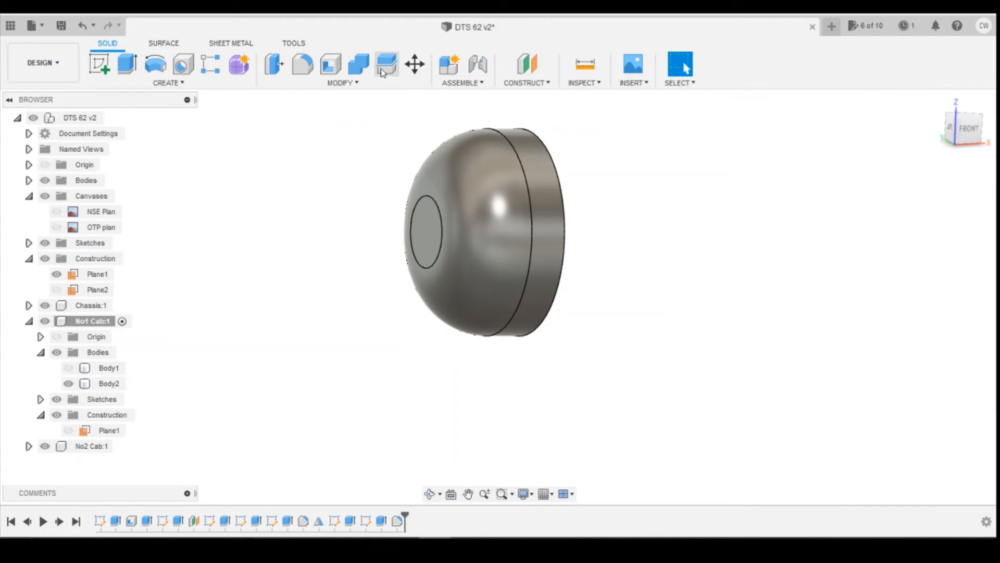
# Show the cab body again and join the headlight body to it with Combine
pyautogui.click(359, 64)
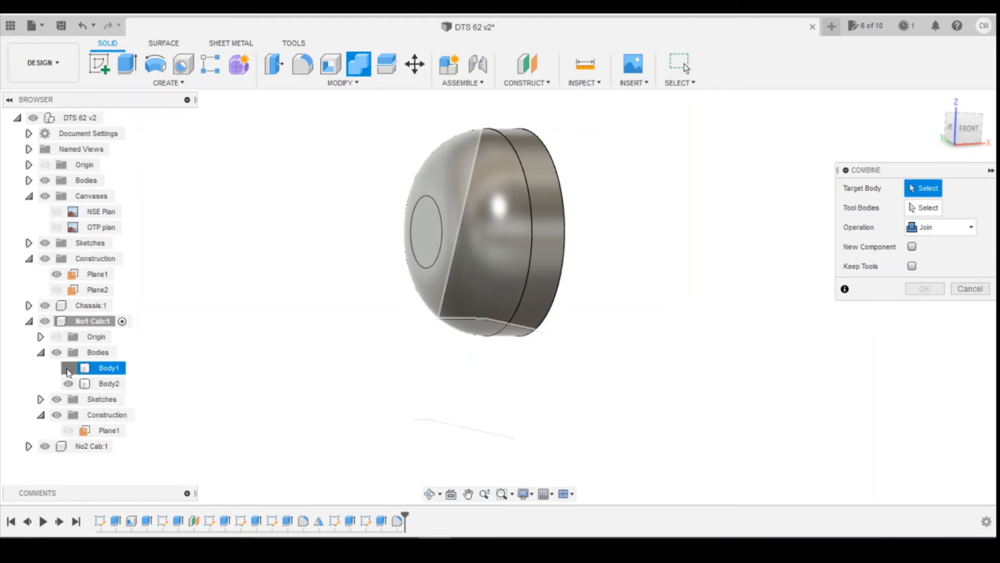
pyautogui.click(68, 368)
pyautogui.click(108, 368)
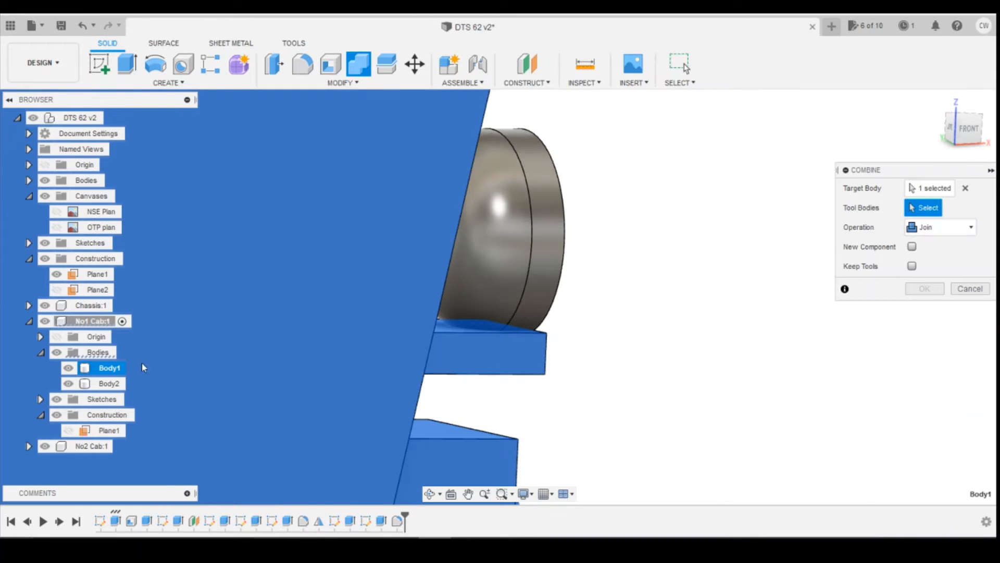
pyautogui.click(109, 383)
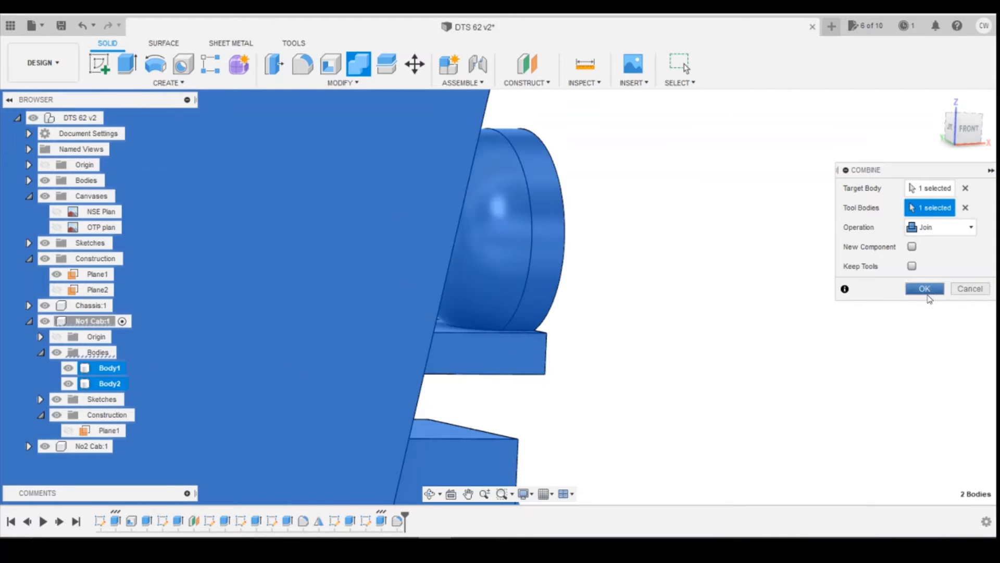
pyautogui.click(925, 289)
# Edit the headlight's extrusion and set its distance to -0.70 mm, extending it back towards the cab front
pyautogui.click(968, 128)
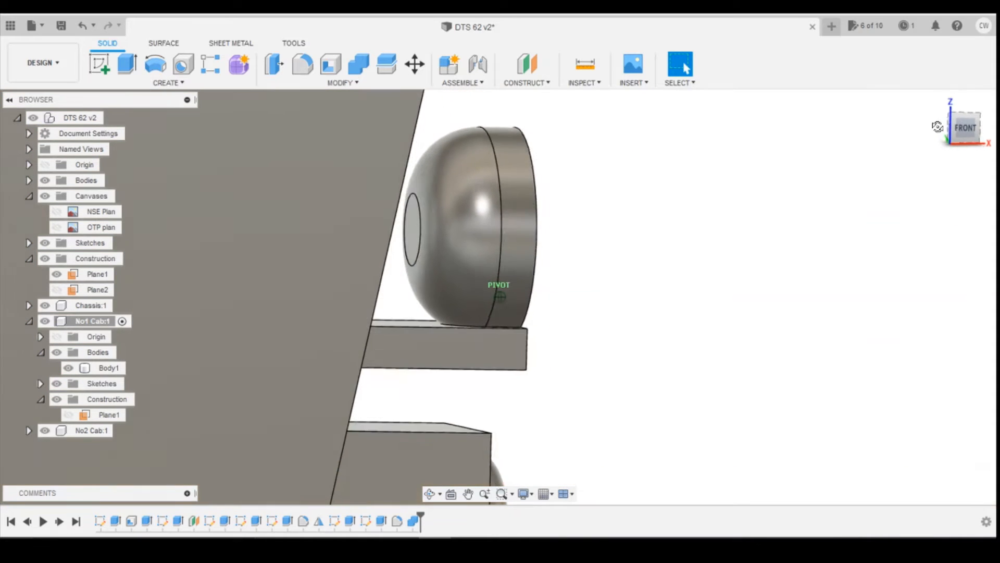
pyautogui.moveTo(967, 129)
pyautogui.mouseDown()
pyautogui.moveTo(942, 143)
pyautogui.moveTo(968, 135)
pyautogui.mouseUp()
pyautogui.scroll(-5, 571, 264)
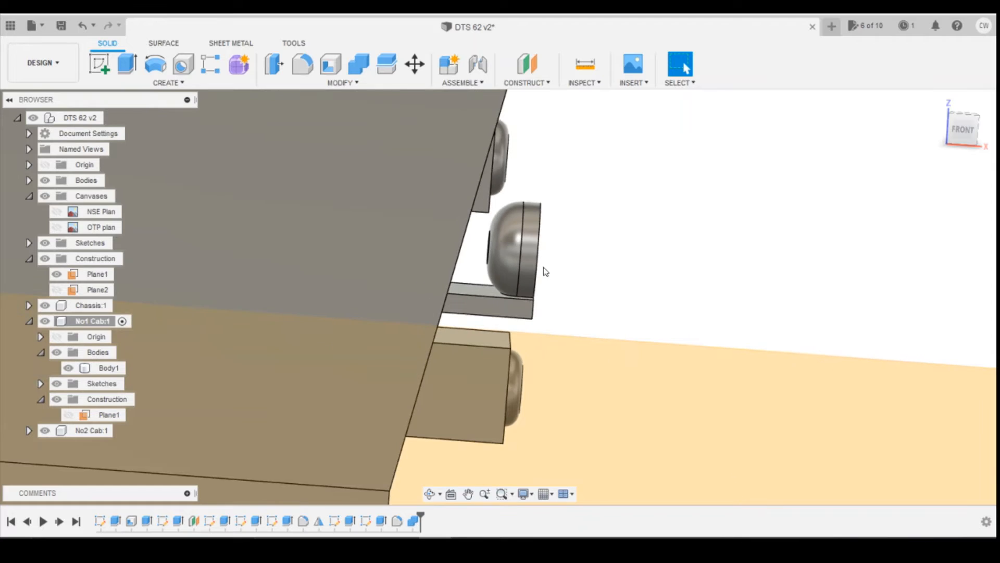
pyautogui.scroll(-1, 532, 266)
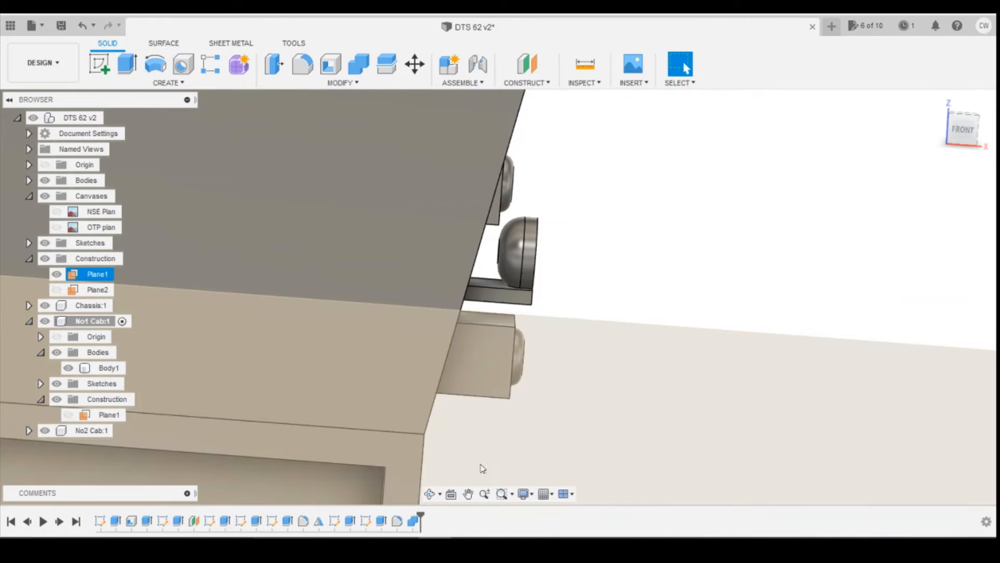
pyautogui.rightClick(382, 524)
pyautogui.click(412, 388)
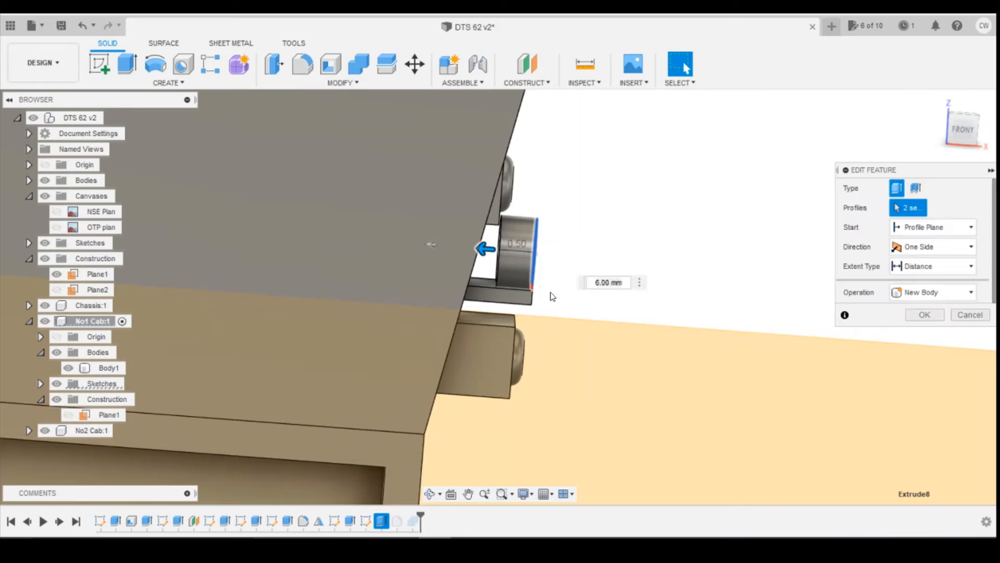
pyautogui.moveTo(485, 249)
pyautogui.mouseDown()
pyautogui.moveTo(465, 247)
pyautogui.moveTo(475, 249)
pyautogui.mouseUp()
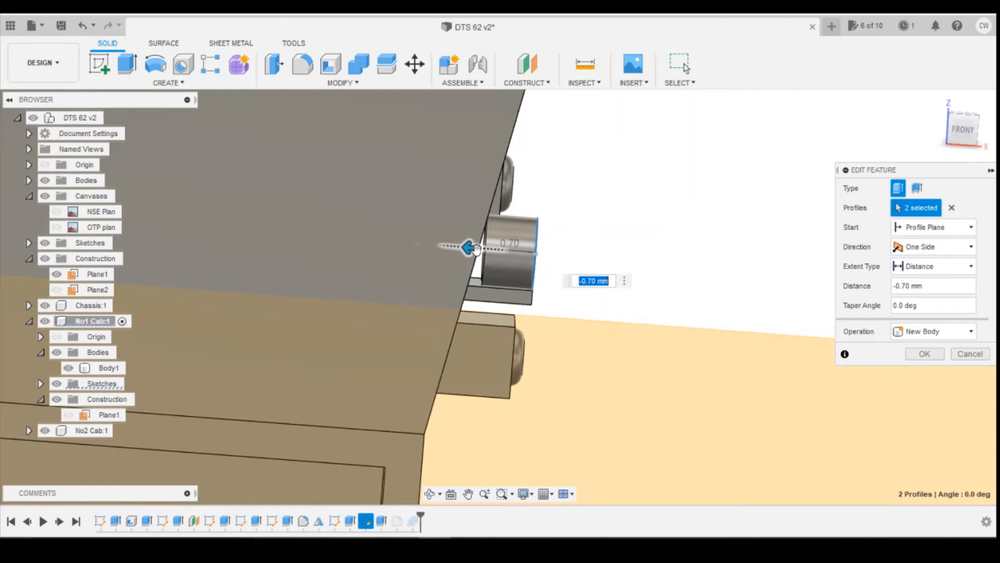
pyautogui.moveTo(956, 129); pyautogui.dragTo(946, 130)
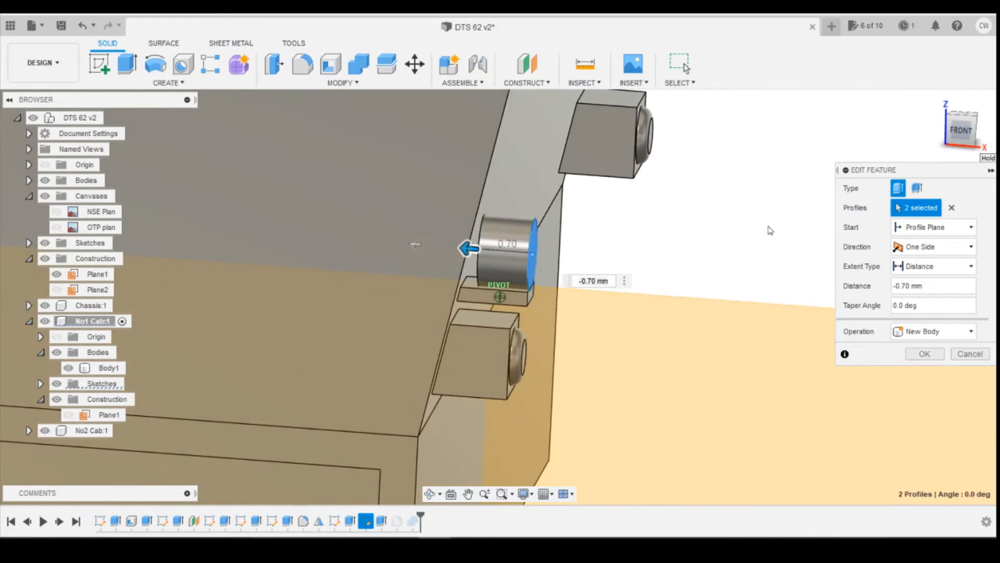
pyautogui.click(925, 354)
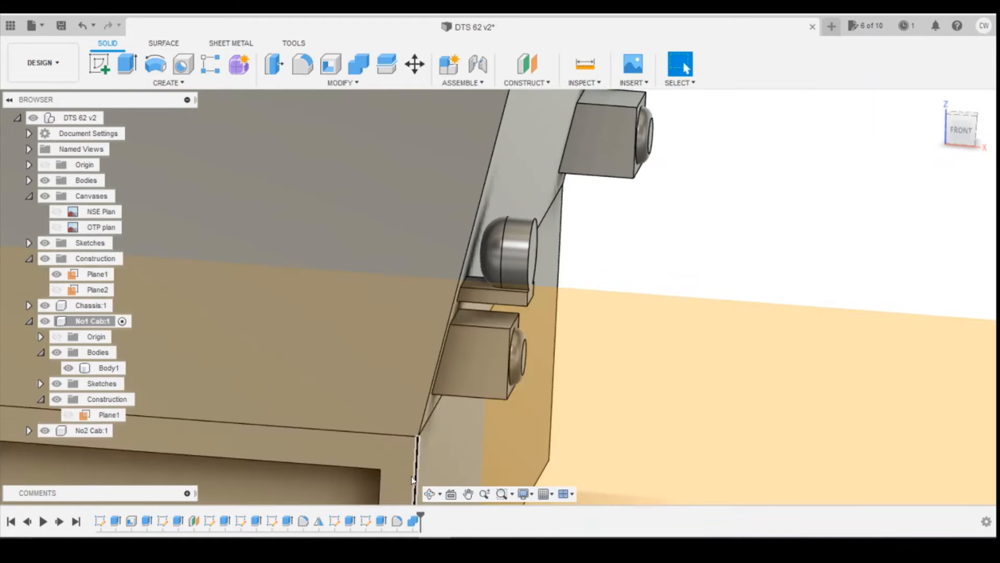
# Edit the fillet on the headlight's rear edge and set its radius to 0.40 mm
pyautogui.rightClick(397, 521)
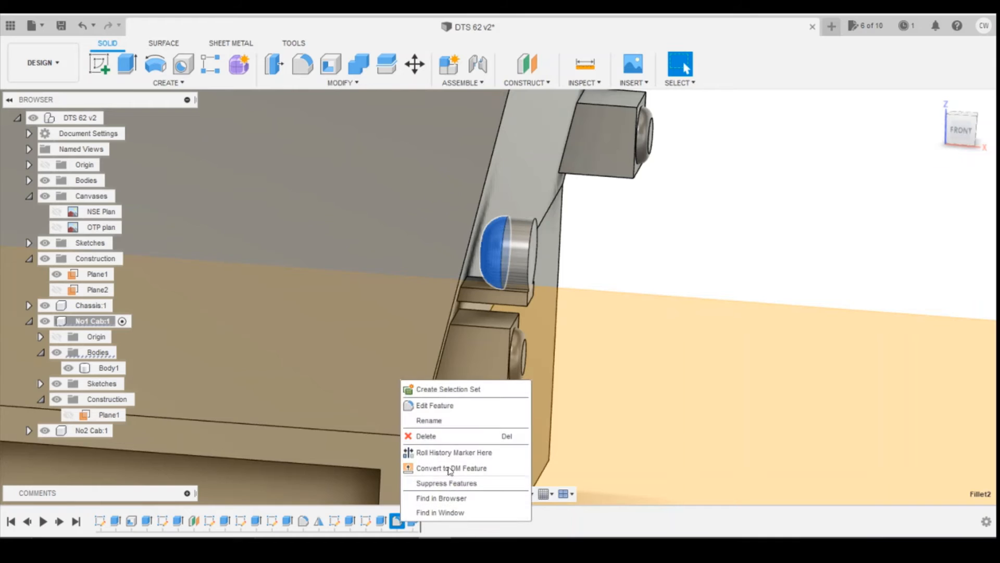
pyautogui.click(444, 412)
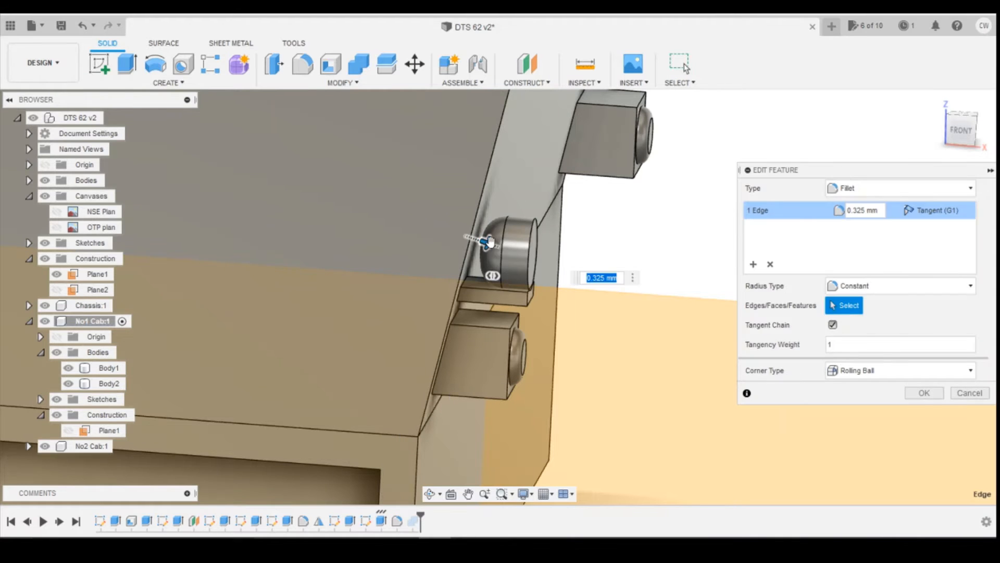
pyautogui.moveTo(490, 241); pyautogui.dragTo(493, 241)
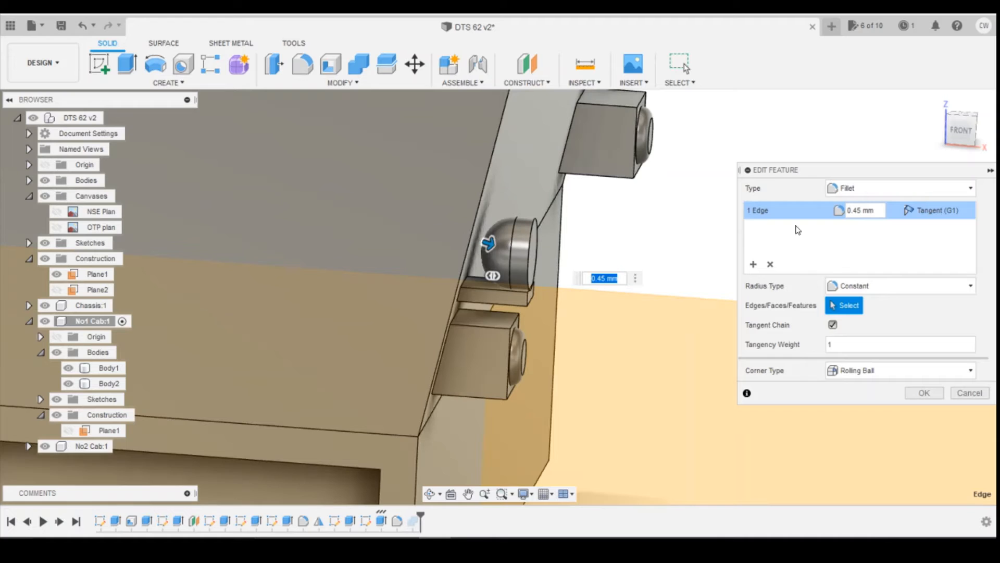
pyautogui.moveTo(964, 129); pyautogui.dragTo(974, 130)
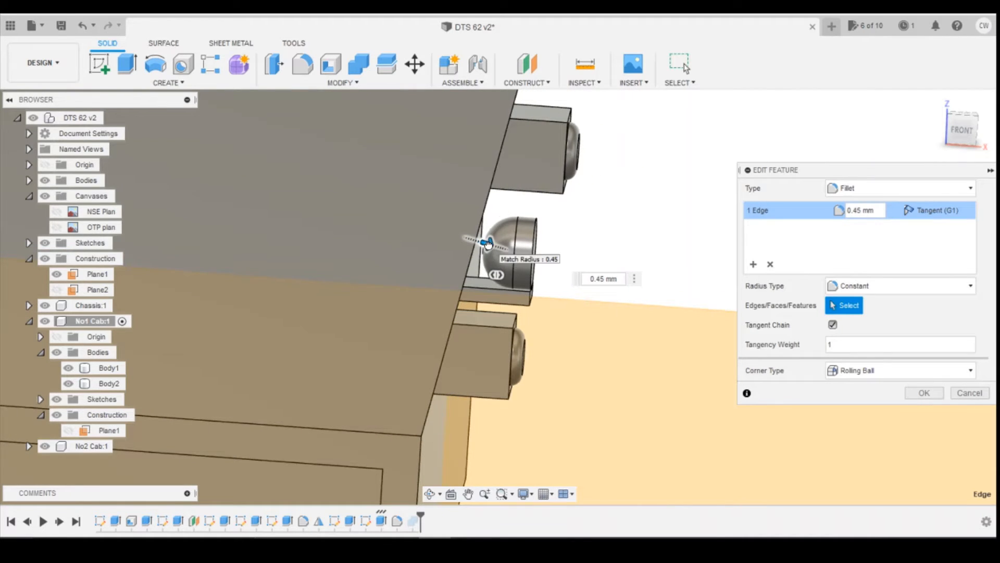
pyautogui.moveTo(488, 242)
pyautogui.mouseDown()
pyautogui.moveTo(472, 234)
pyautogui.moveTo(490, 244)
pyautogui.mouseUp()
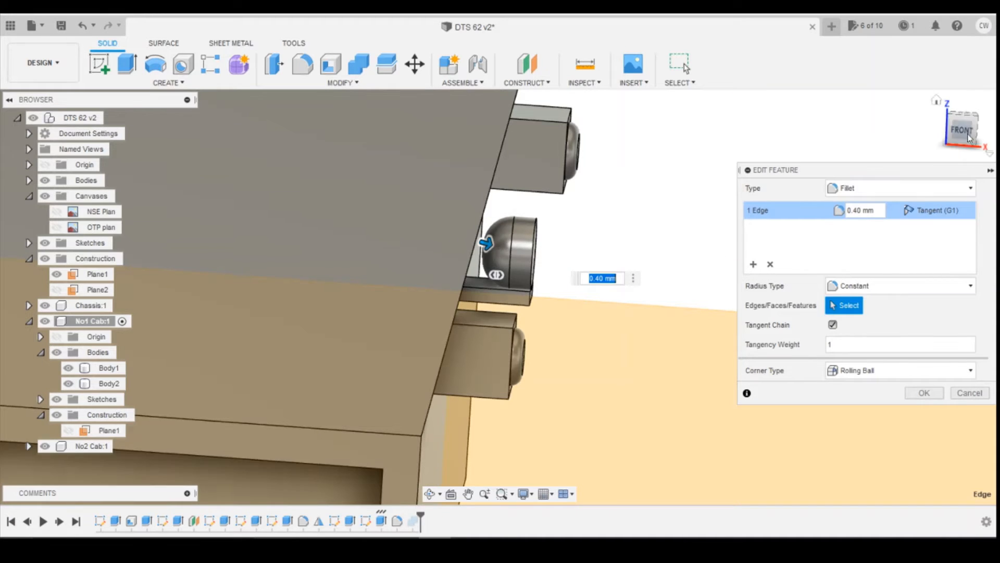
pyautogui.moveTo(939, 129); pyautogui.dragTo(937, 120)
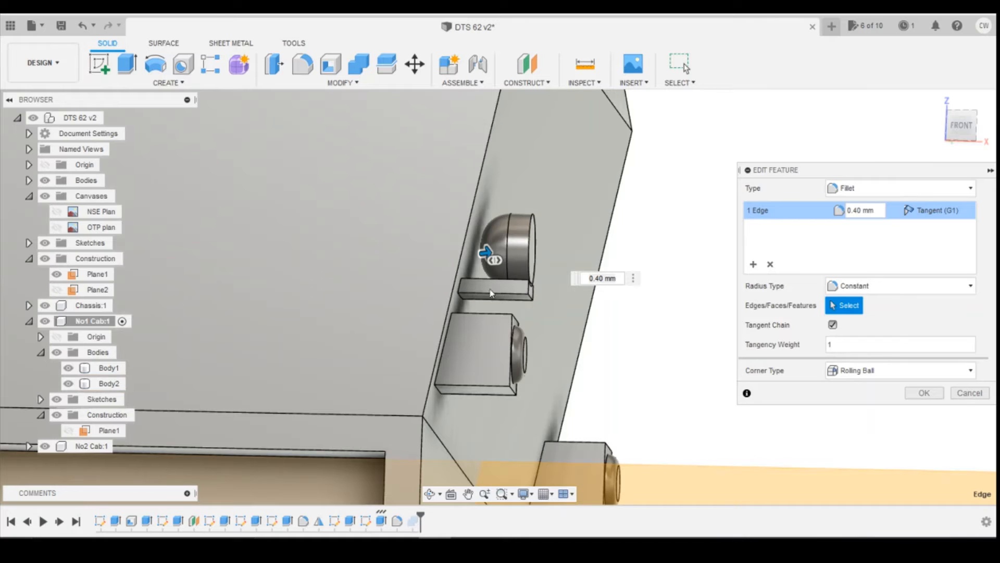
pyautogui.scroll(-1, 567, 341)
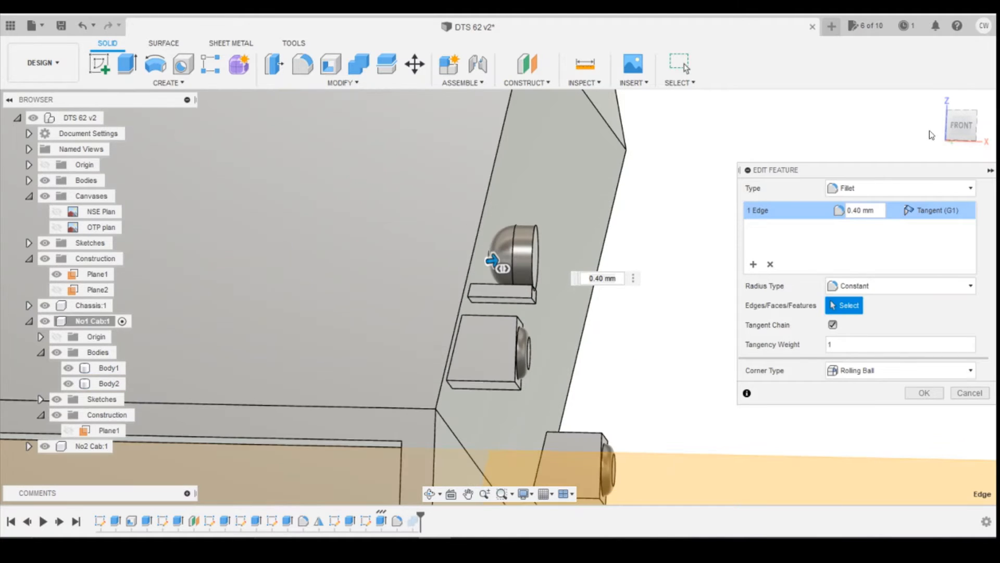
pyautogui.click(963, 129)
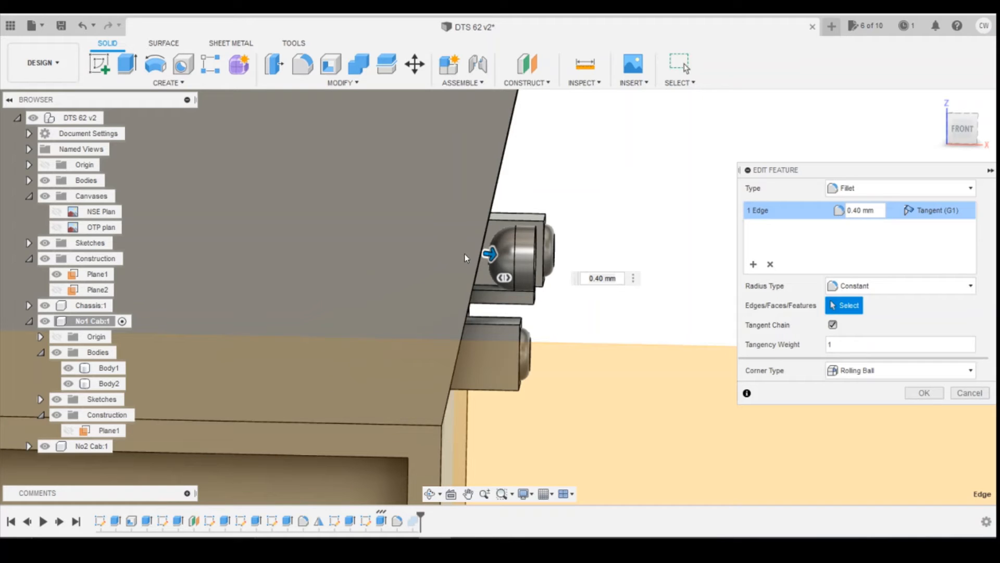
pyautogui.moveTo(962, 134); pyautogui.dragTo(938, 131)
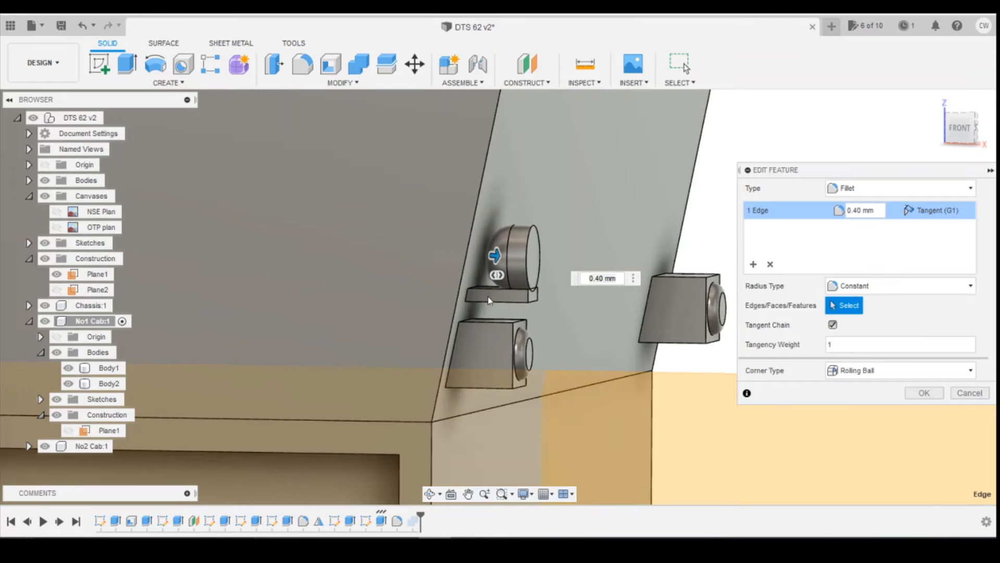
pyautogui.click(919, 394)
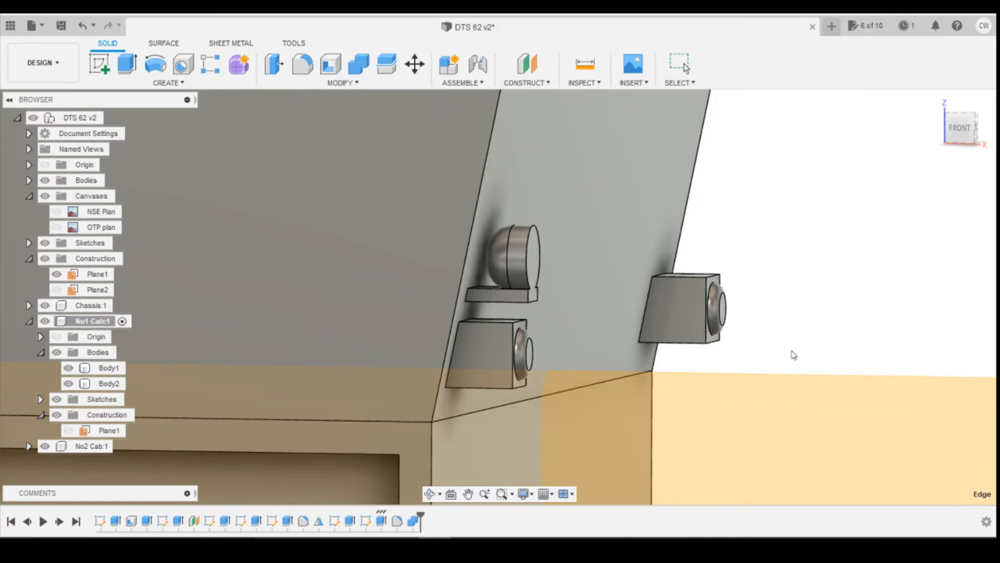
# Mirror the headlight's extrusion, fillet and Combine features across the central construction plane Plane1 to the other side of the cab front
pyautogui.moveTo(965, 127)
pyautogui.mouseDown()
pyautogui.moveTo(979, 127)
pyautogui.moveTo(937, 128)
pyautogui.moveTo(855, 172)
pyautogui.moveTo(833, 156)
pyautogui.mouseUp()
pyautogui.scroll(-5, 698, 327)
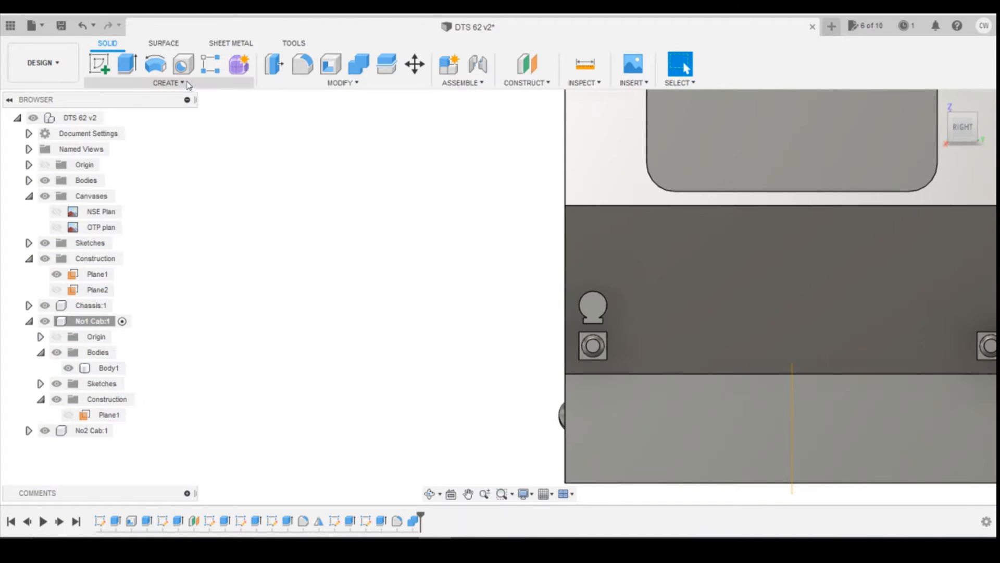
pyautogui.click(170, 81)
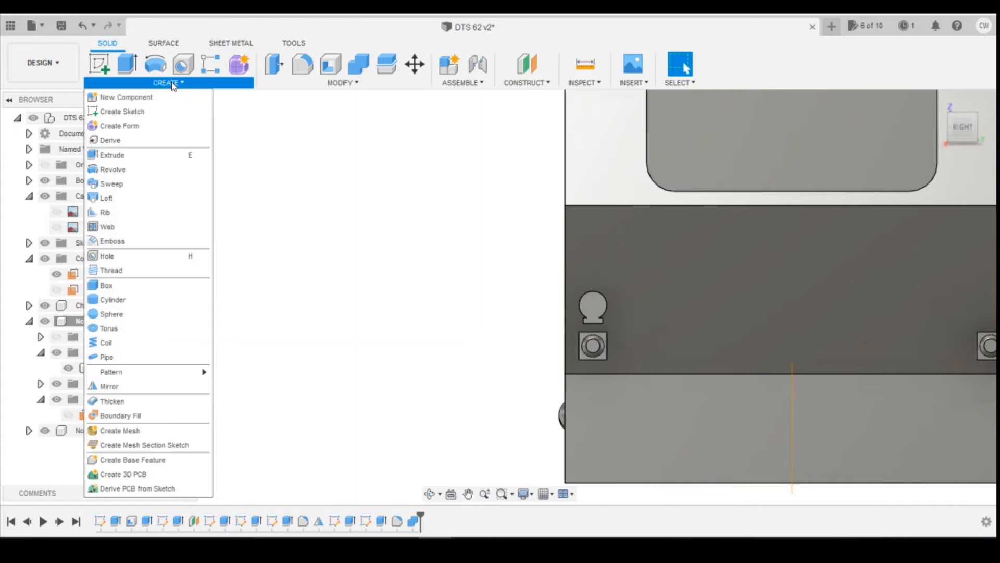
pyautogui.click(142, 386)
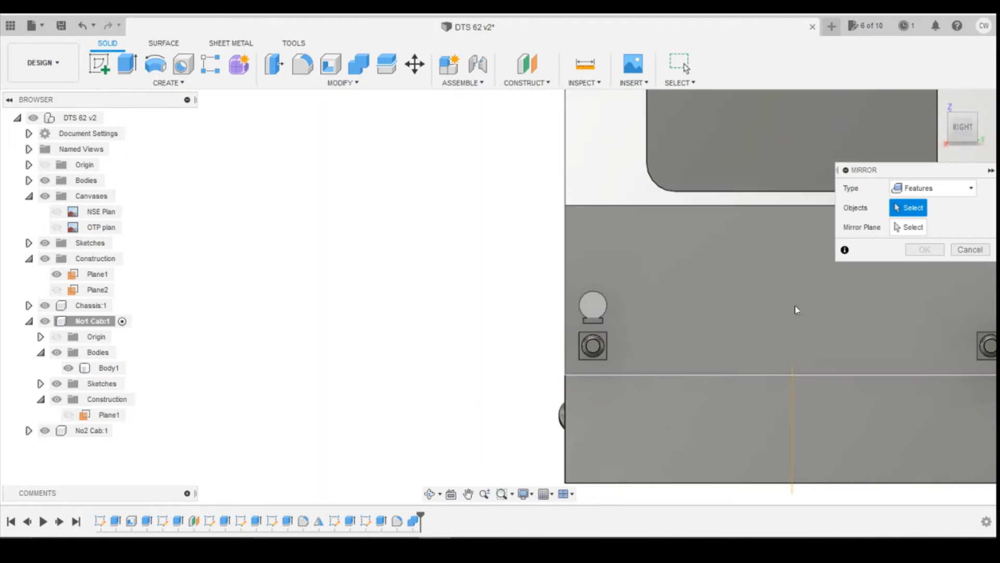
pyautogui.click(381, 521)
pyautogui.click(399, 522)
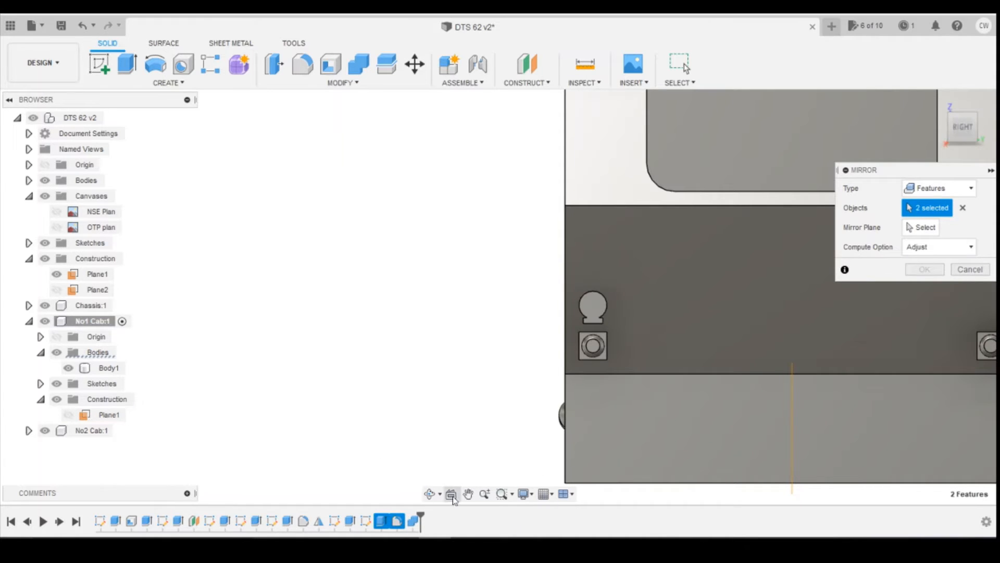
pyautogui.click(415, 524)
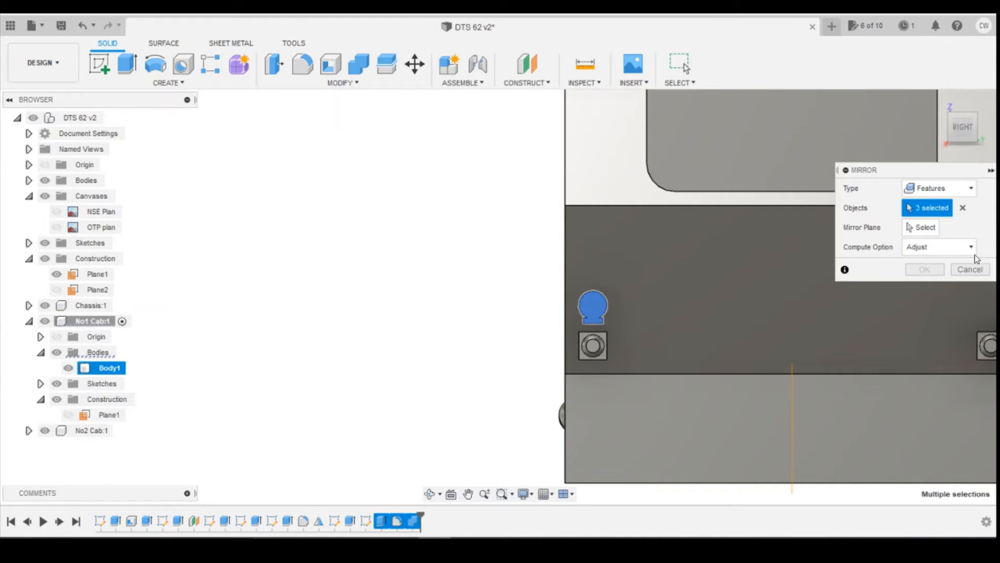
pyautogui.click(933, 232)
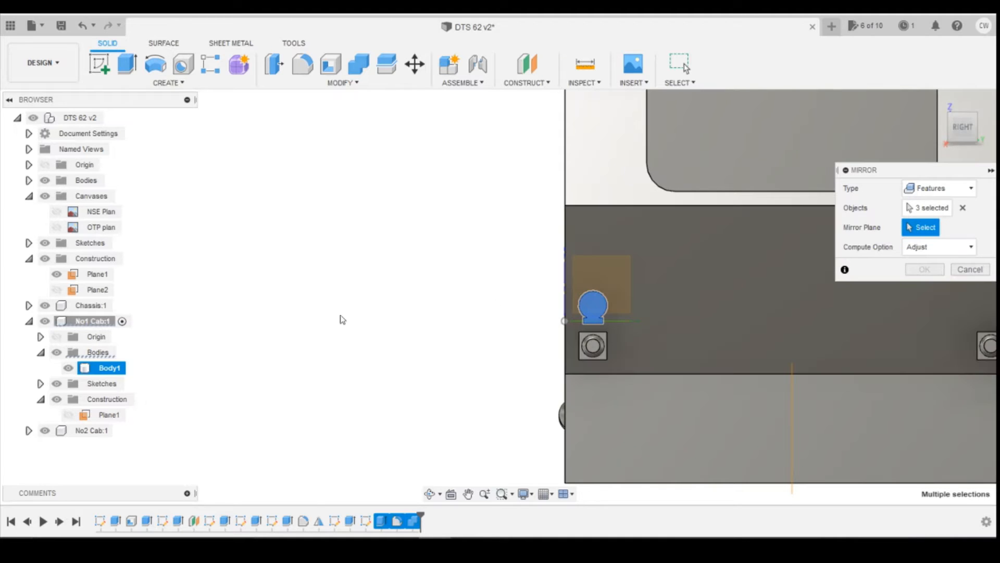
pyautogui.scroll(-4, 289, 315)
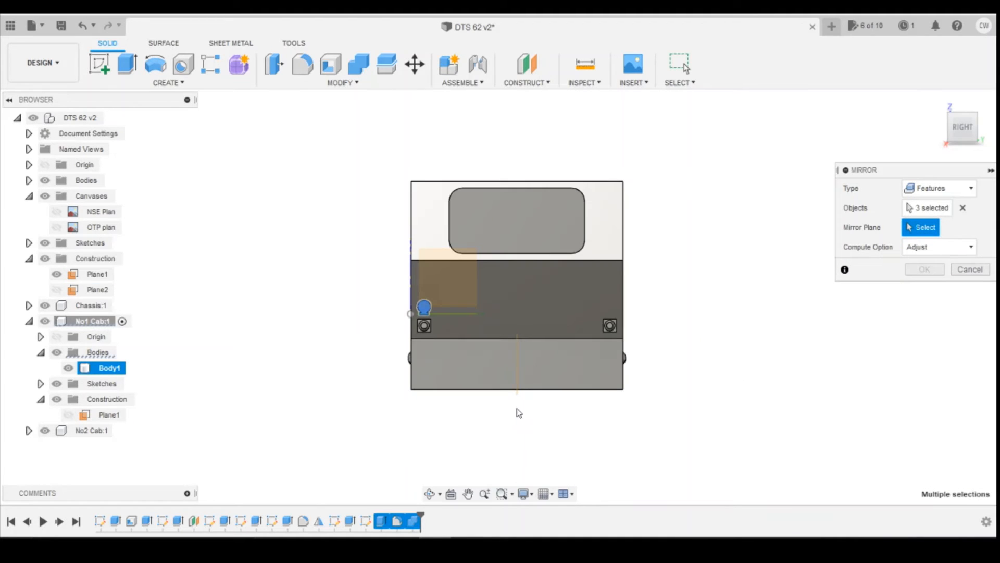
pyautogui.click(517, 395)
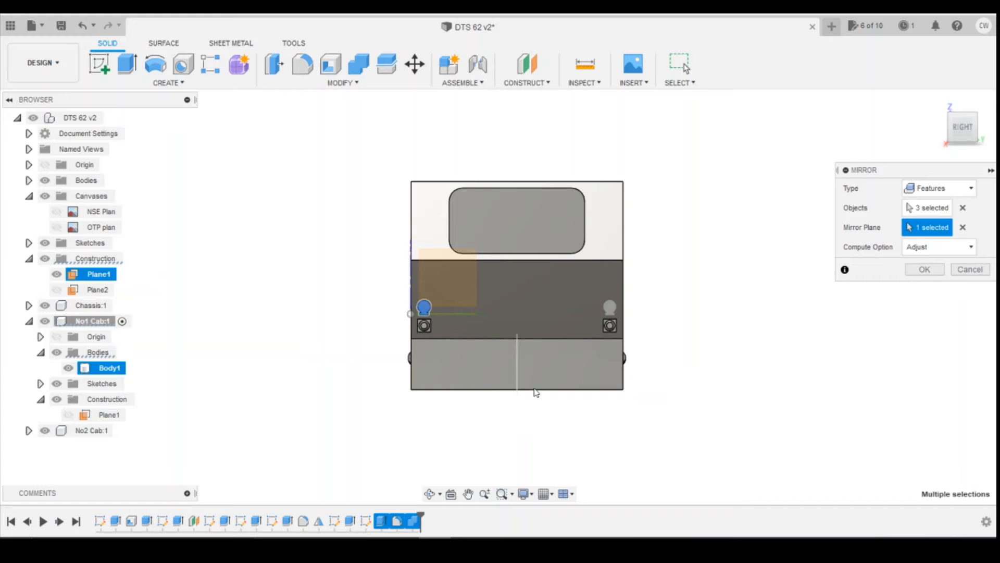
pyautogui.click(920, 267)
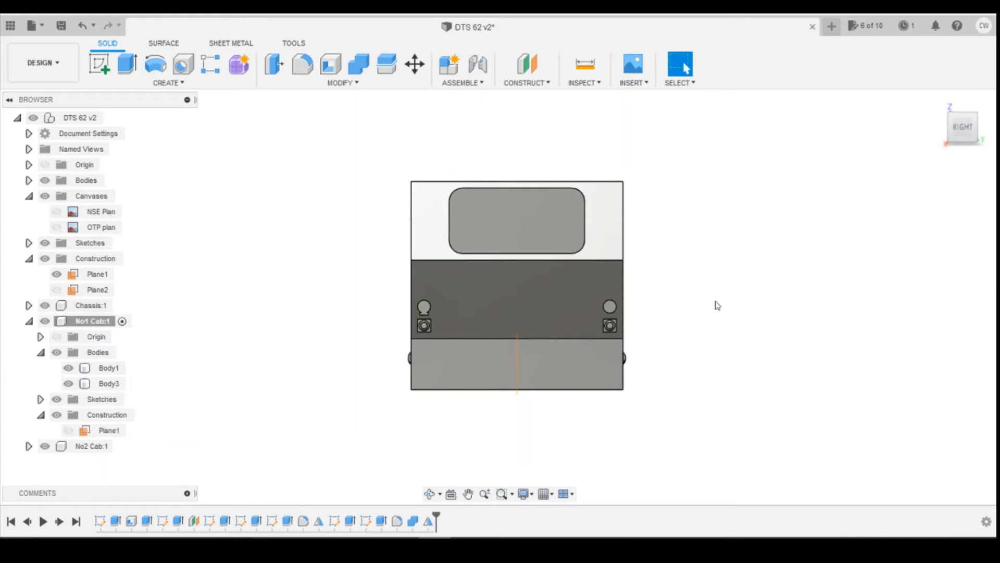
# Edit the headlight mirror feature and add the mounting bracket's extrusion to its mirrored features
pyautogui.click(957, 125)
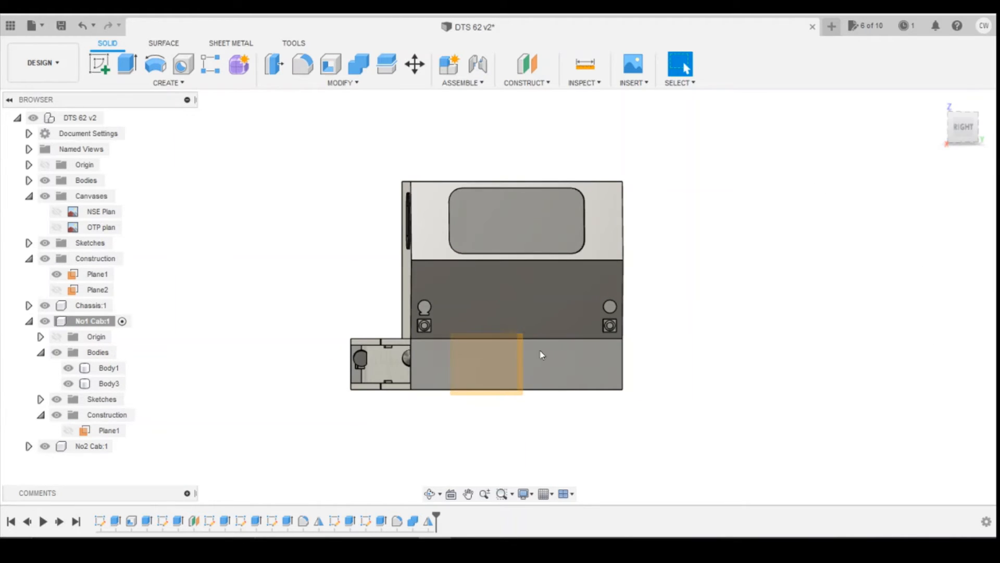
pyautogui.rightClick(425, 523)
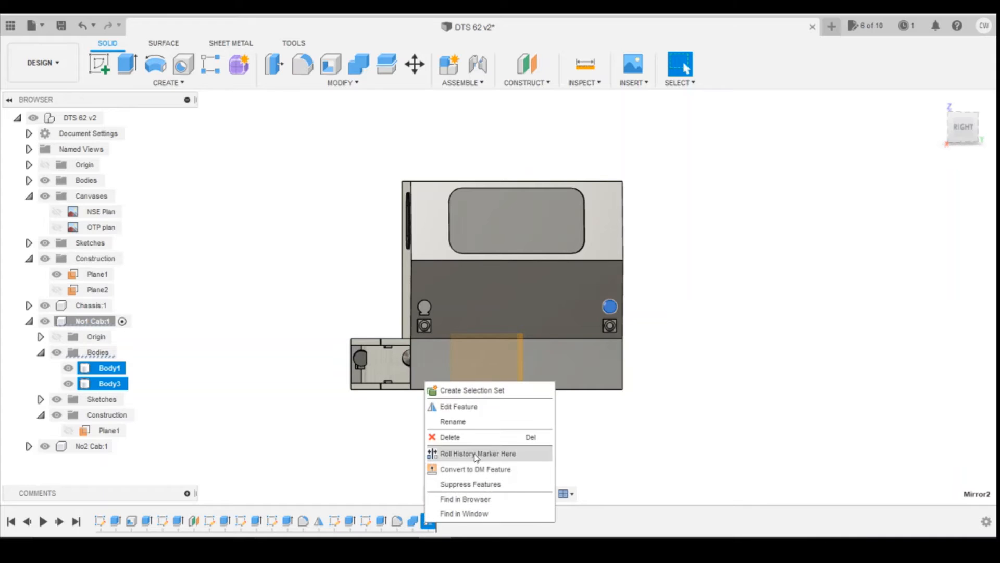
pyautogui.click(465, 407)
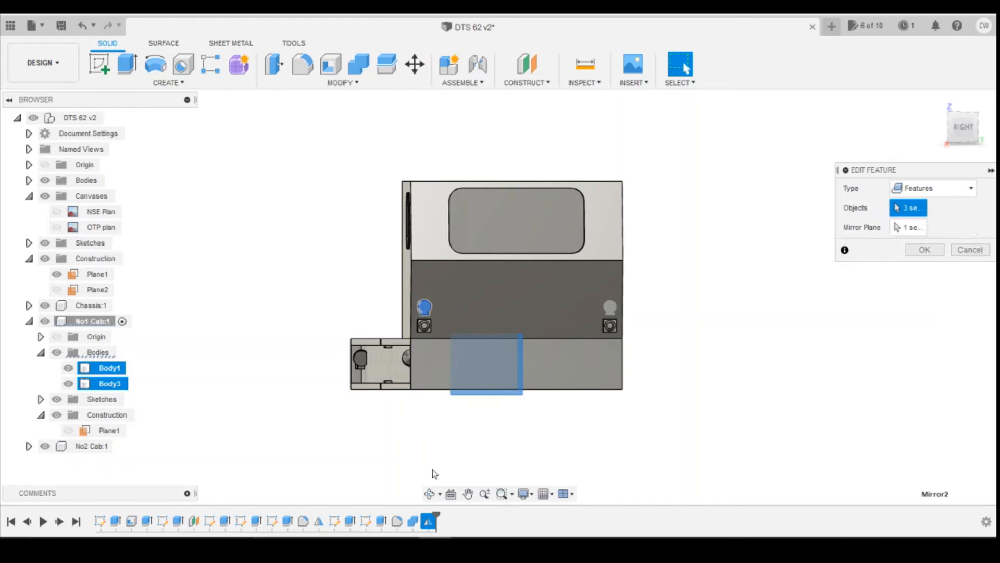
pyautogui.click(350, 522)
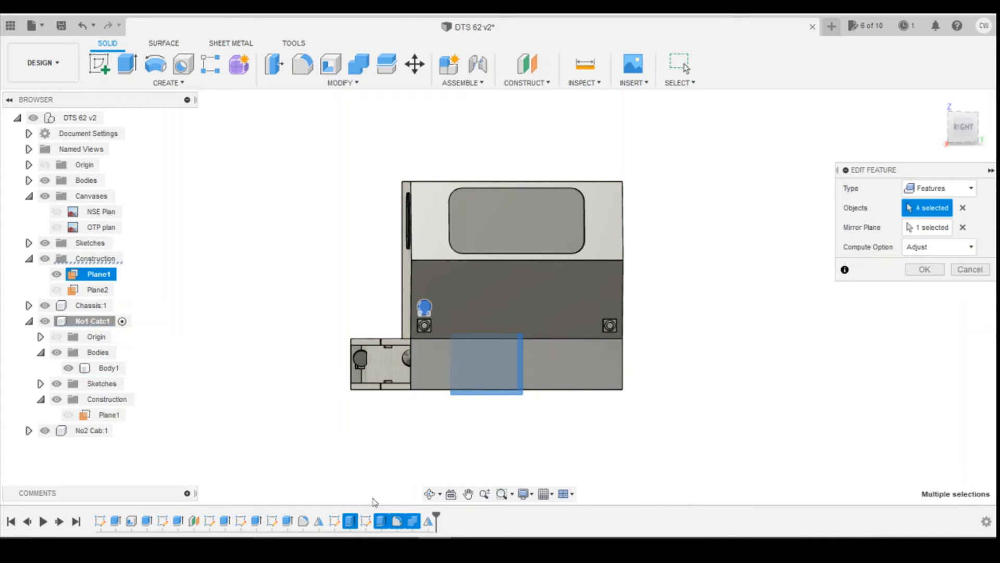
pyautogui.click(915, 271)
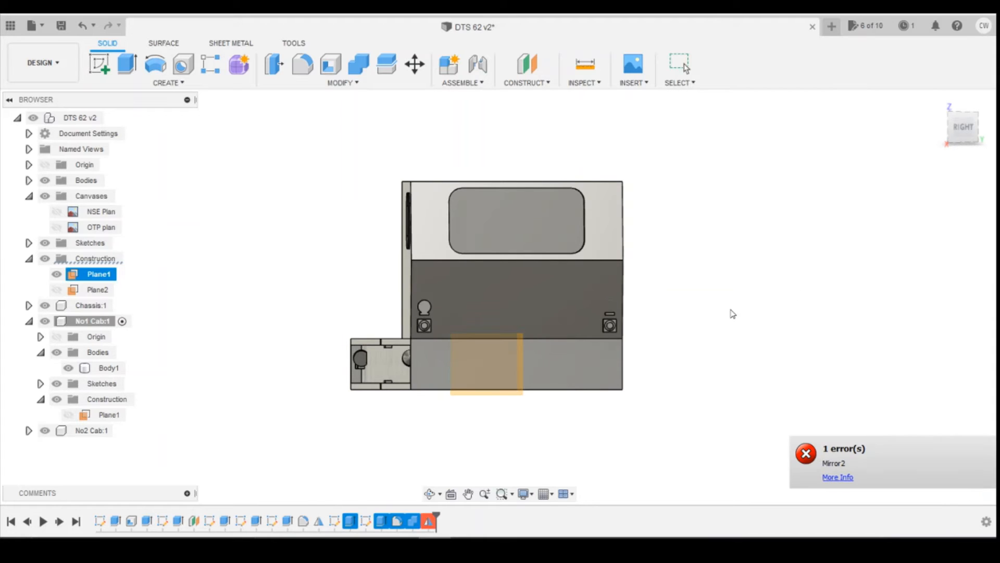
# Edit the mirror again, clear its objects and reselect the bracket extrusion, headlight extrusion, fillet and Combine features
pyautogui.rightClick(430, 521)
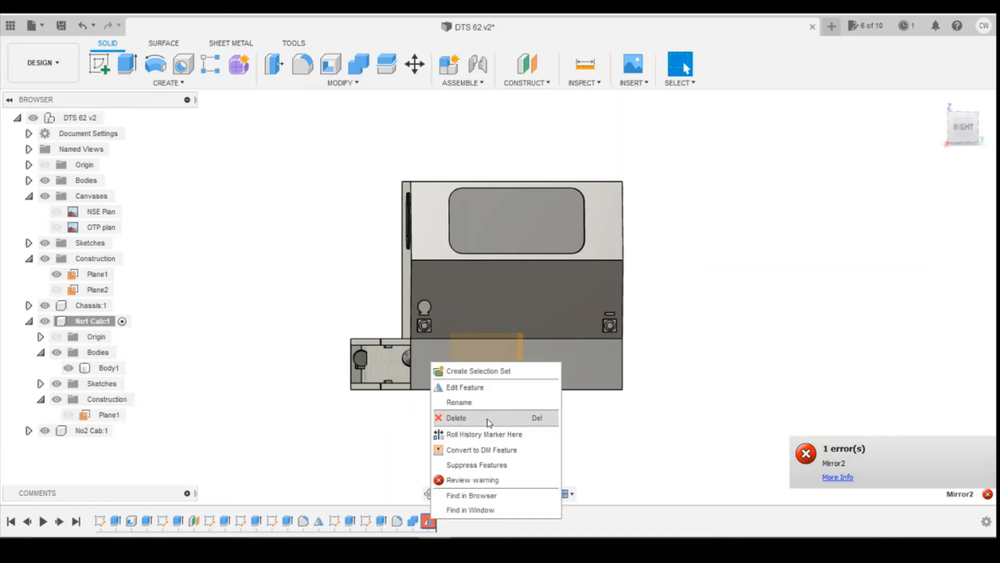
pyautogui.click(494, 392)
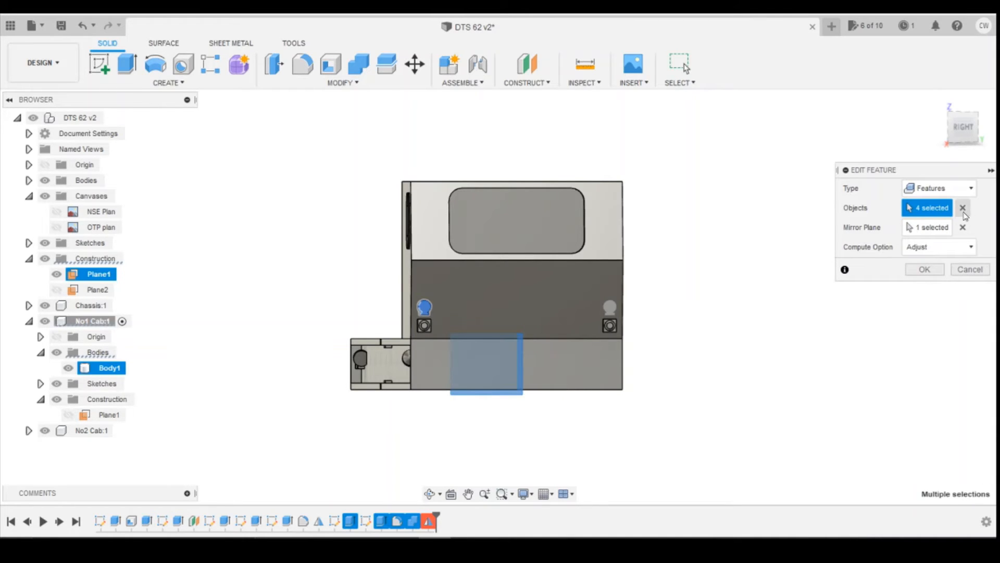
pyautogui.click(964, 208)
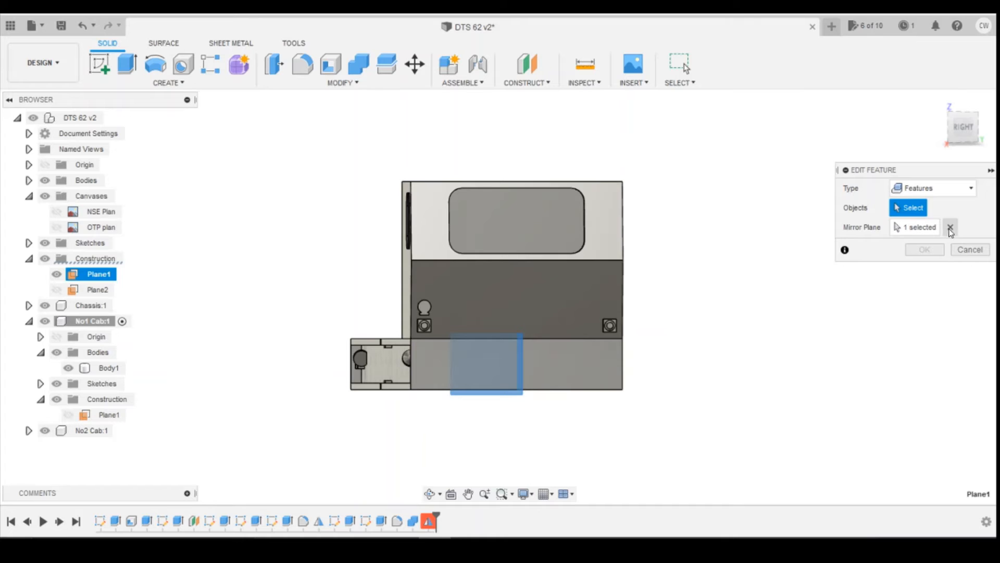
pyautogui.click(350, 521)
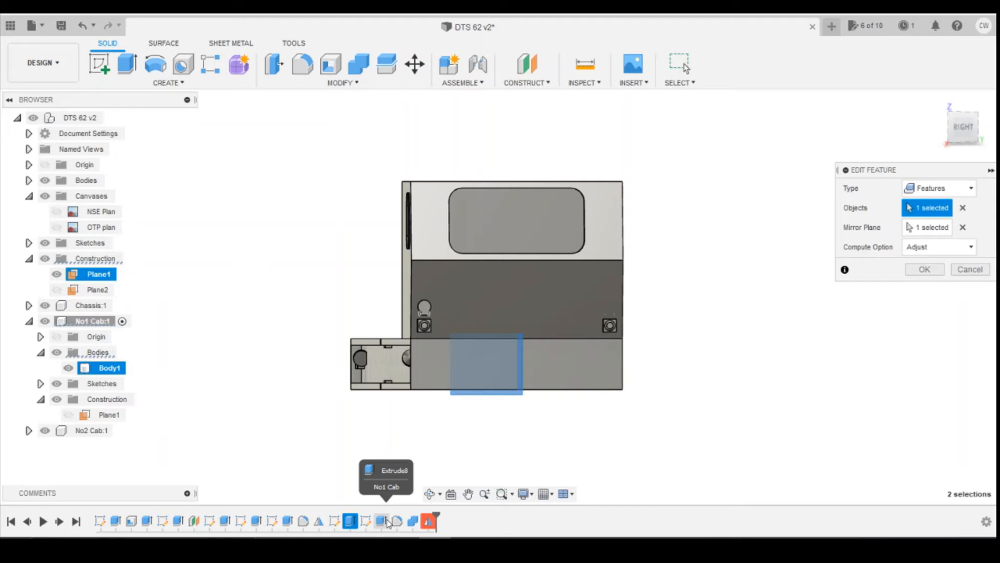
pyautogui.click(387, 521)
pyautogui.click(399, 521)
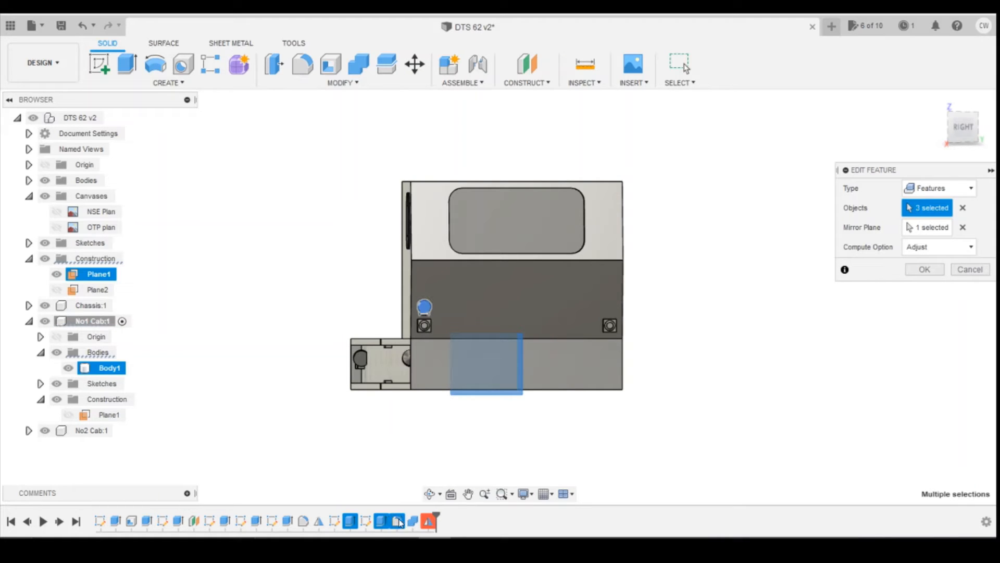
pyautogui.click(925, 269)
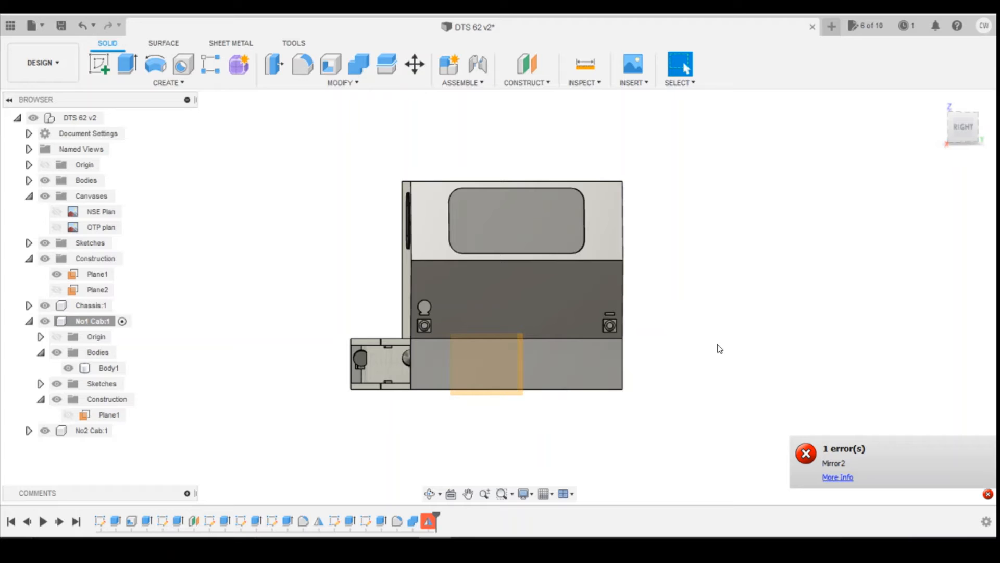
# Remove the Combine feature from the mirror's objects and show the mirrored headlight body
pyautogui.rightClick(429, 521)
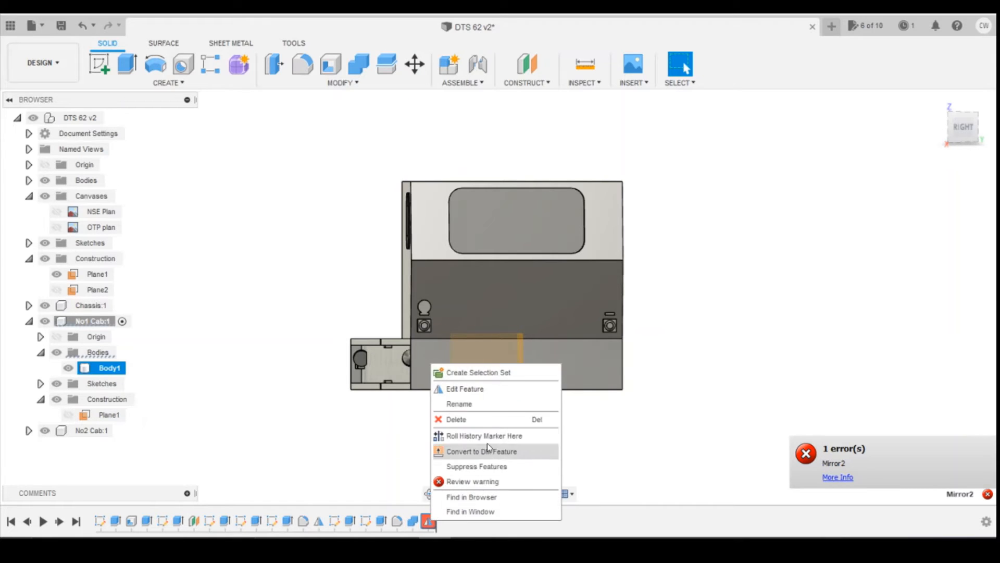
pyautogui.click(491, 394)
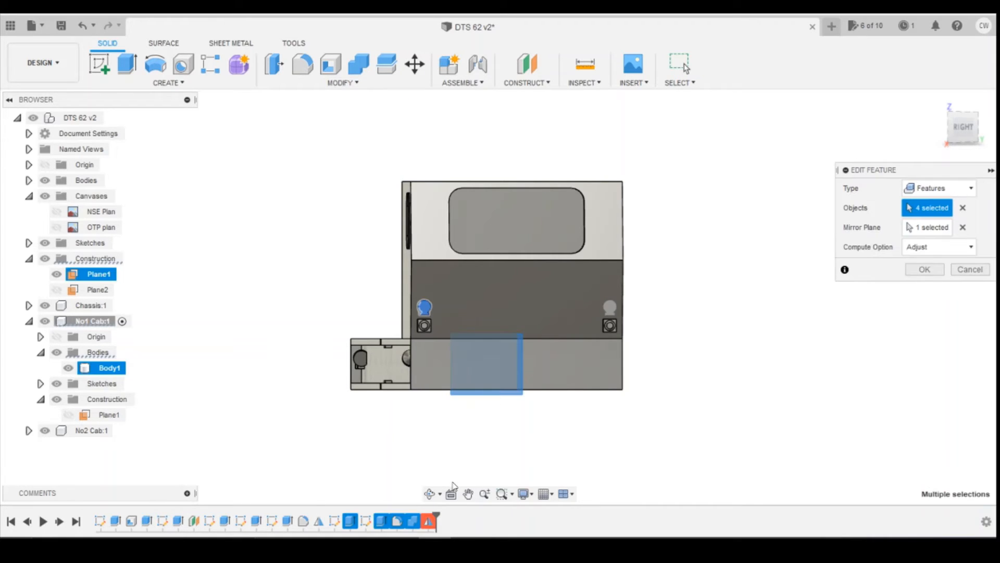
pyautogui.click(419, 522)
pyautogui.click(926, 270)
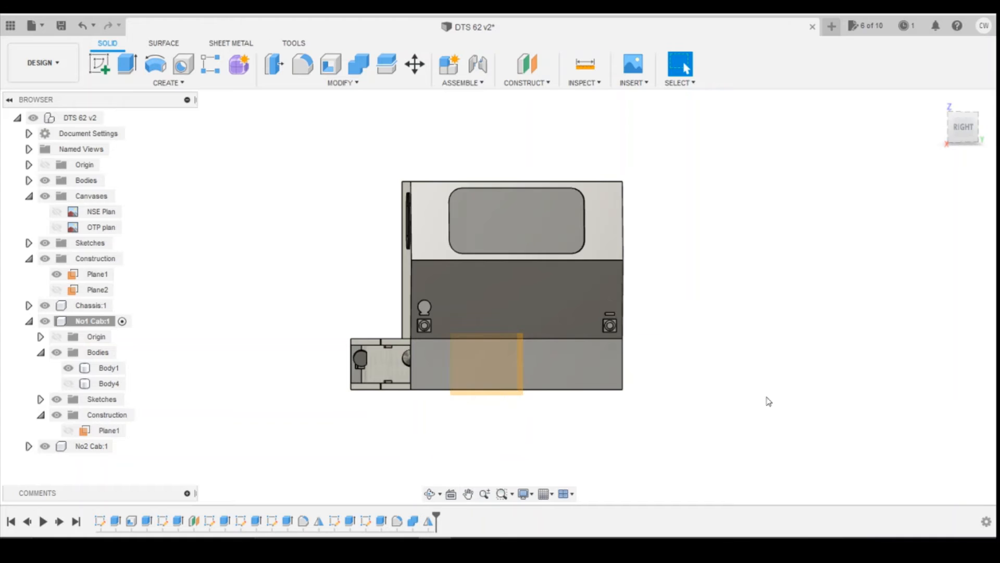
pyautogui.click(615, 312)
pyautogui.click(68, 384)
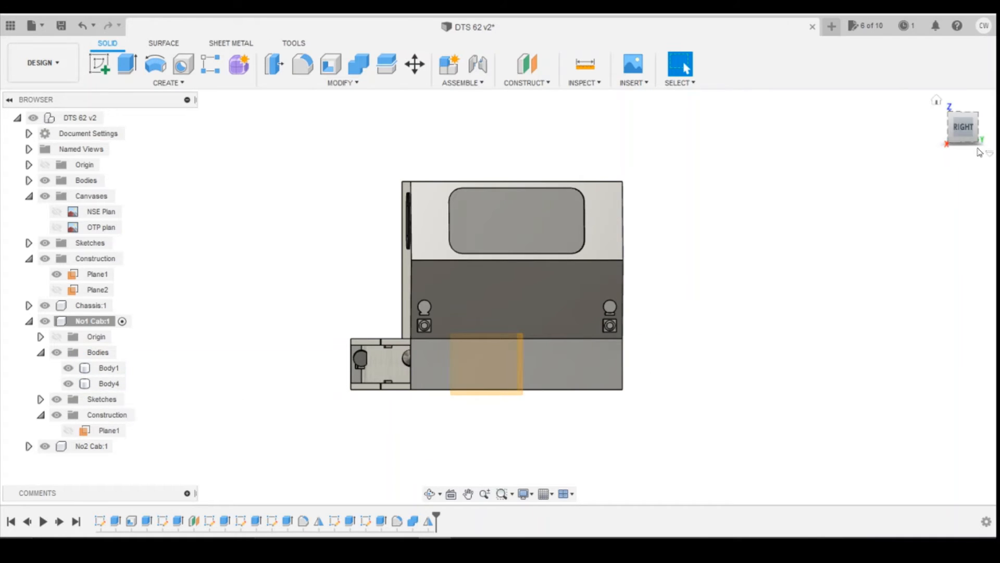
# Delete the existing Combine feature and join both headlight bodies, Body2 and Body4, to the cab's Body1
pyautogui.rightClick(413, 522)
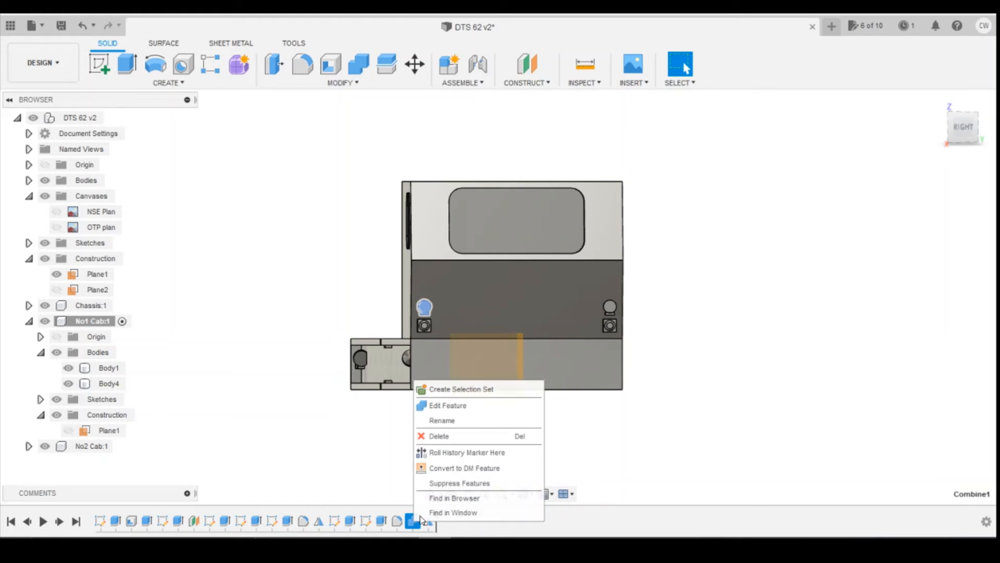
pyautogui.click(448, 442)
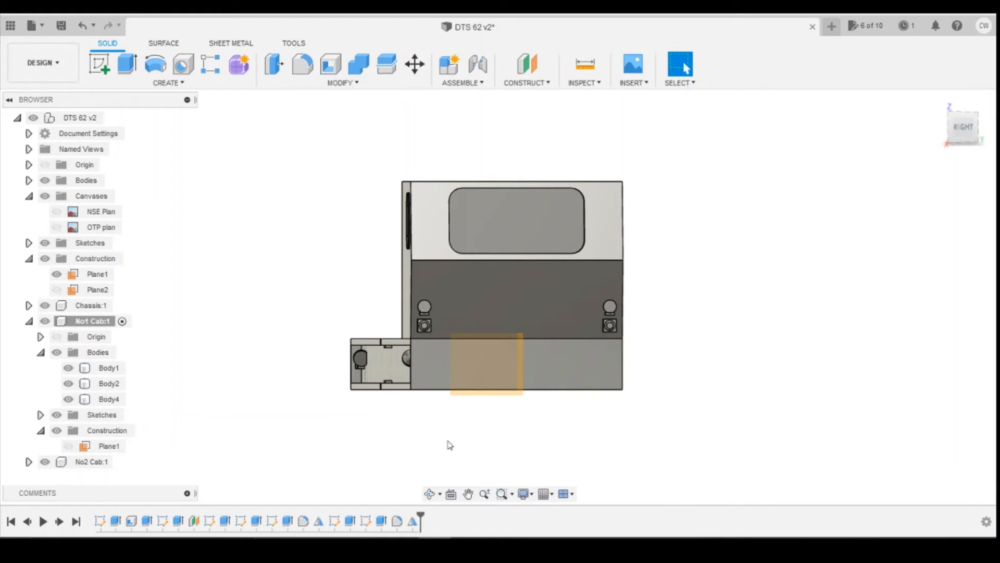
pyautogui.click(358, 65)
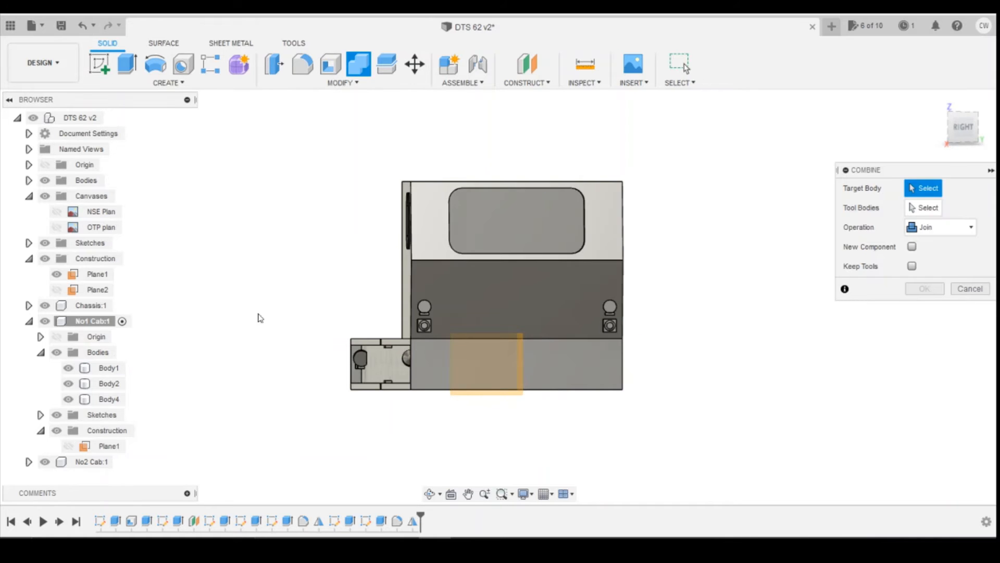
pyautogui.click(111, 369)
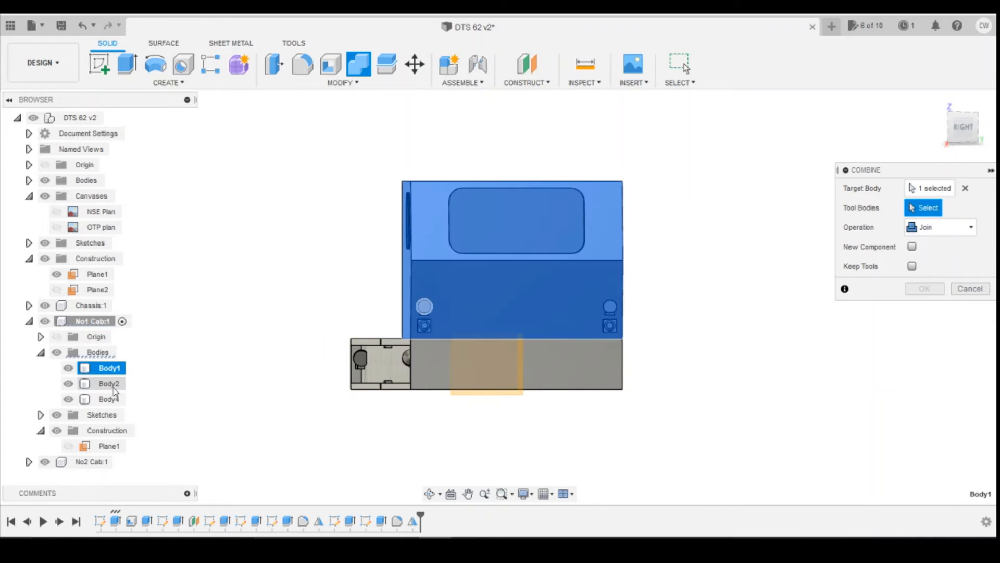
pyautogui.click(110, 384)
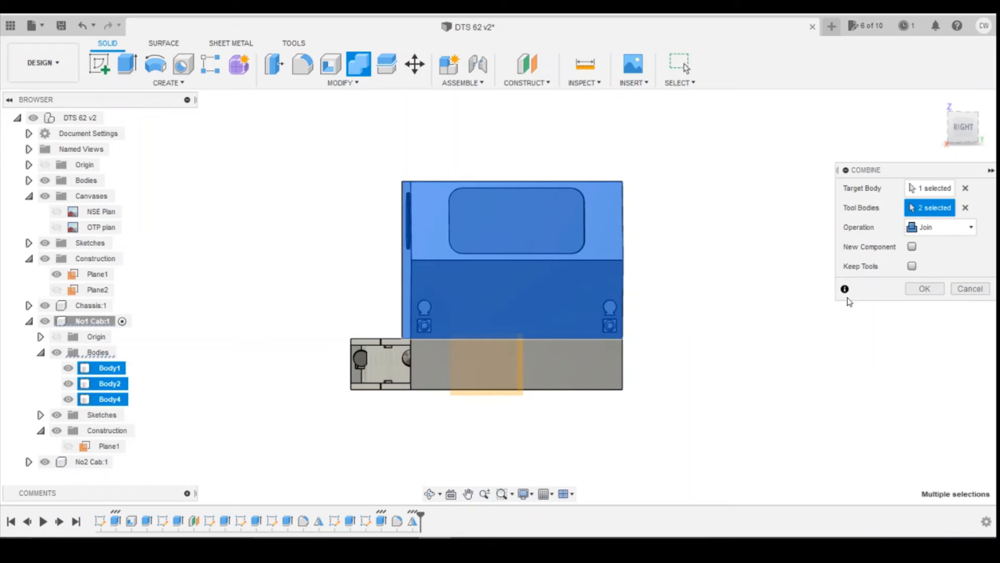
pyautogui.click(918, 289)
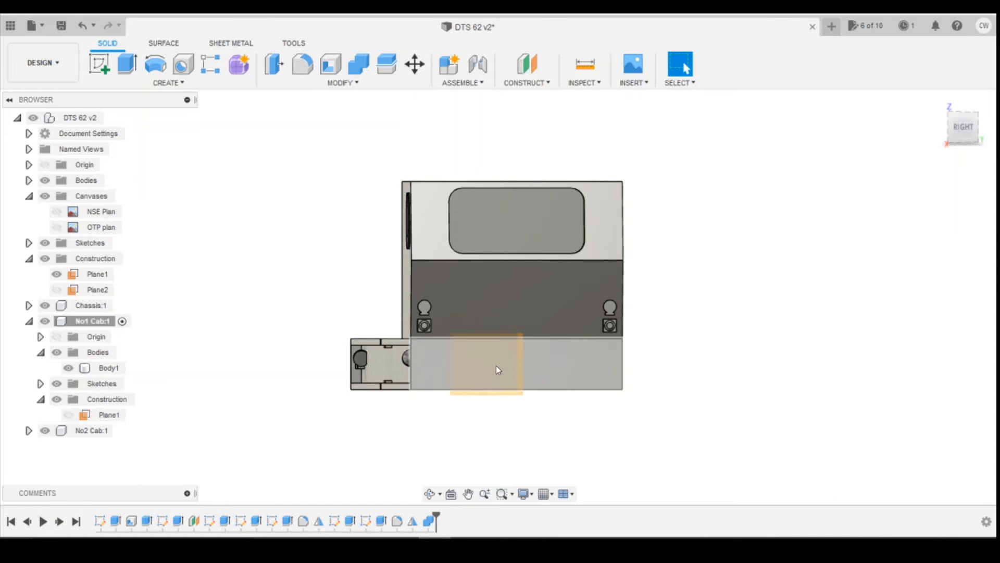
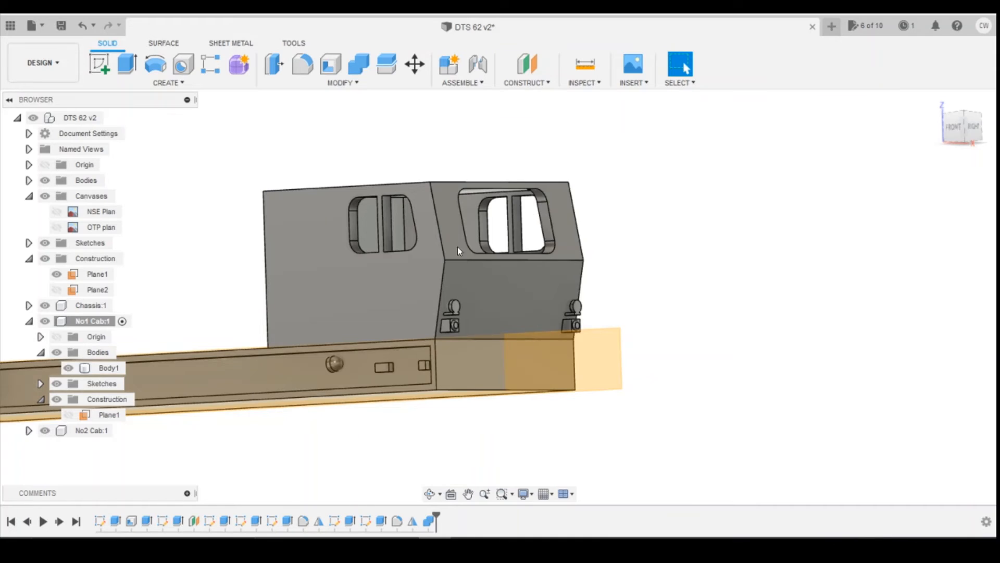
# Start a sketch on the cab's sloping upper front face and offset the window opening's outline by -0.2 mm, outwards
pyautogui.scroll(3, 459, 251)
pyautogui.click(99, 64)
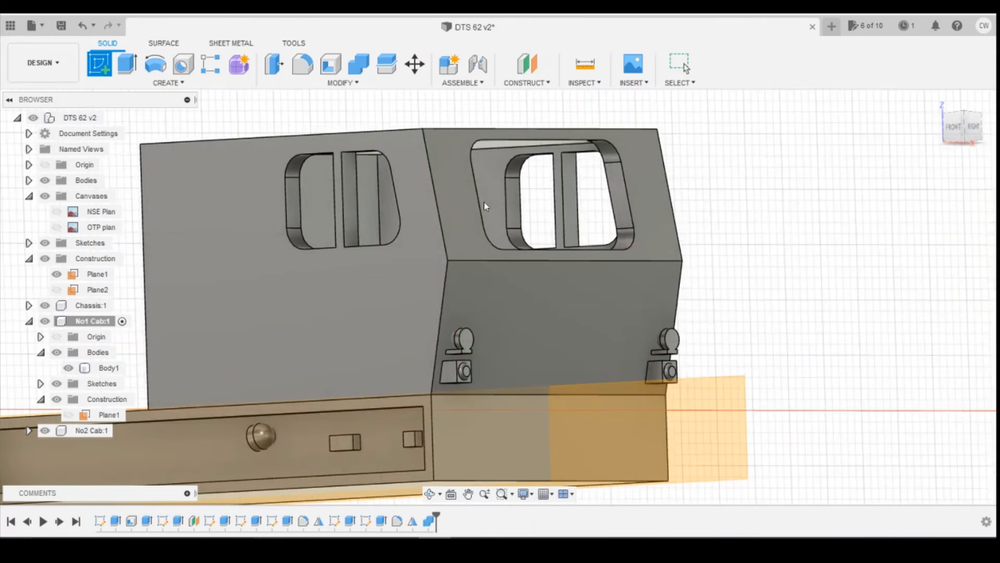
pyautogui.click(486, 206)
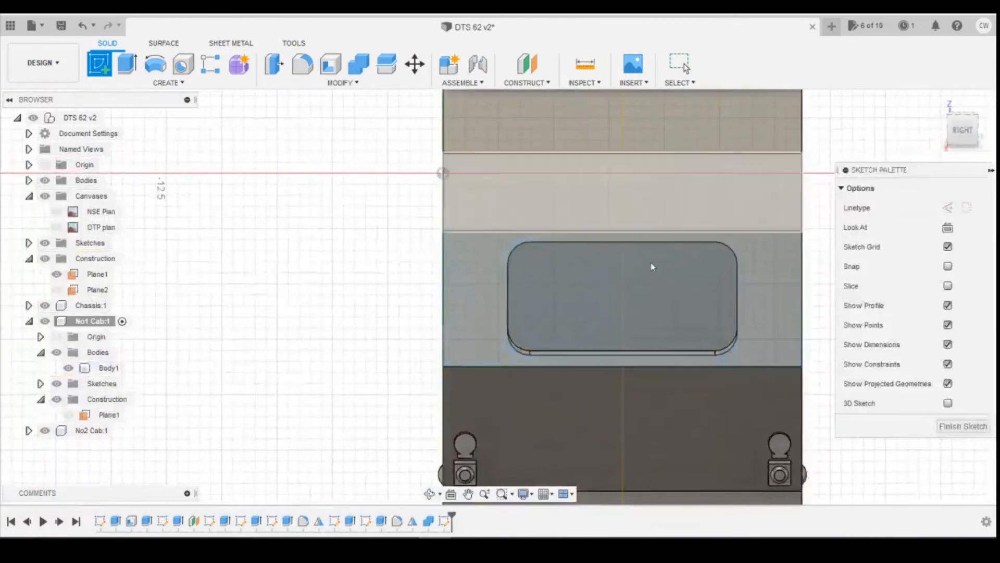
pyautogui.click(653, 267)
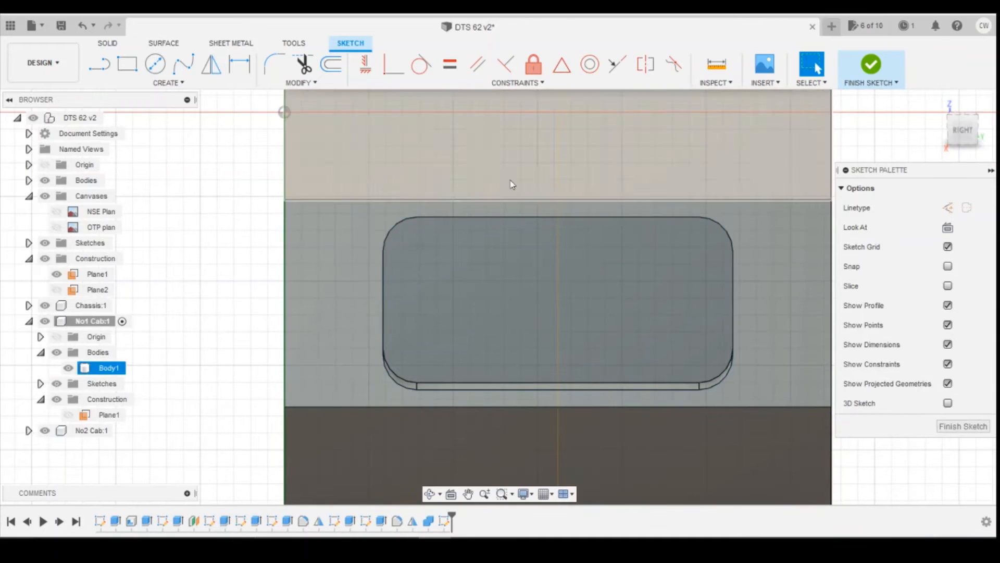
pyautogui.click(331, 64)
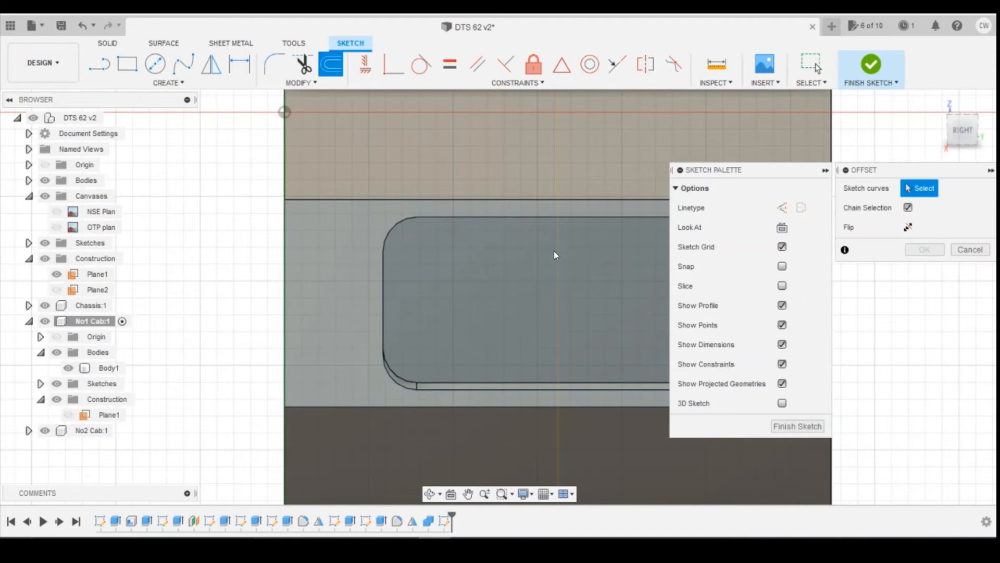
pyautogui.click(555, 216)
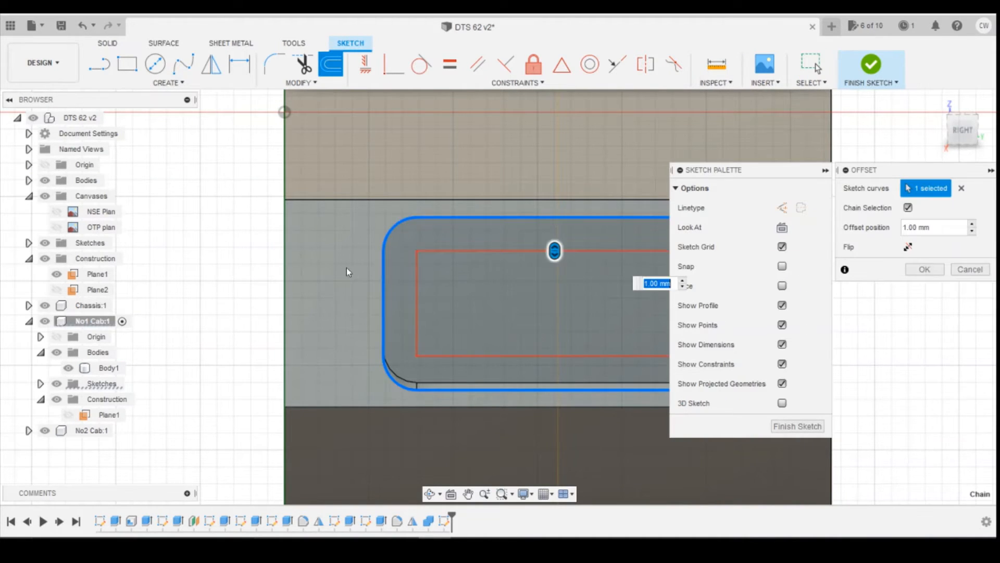
pyautogui.scroll(-2, 347, 269)
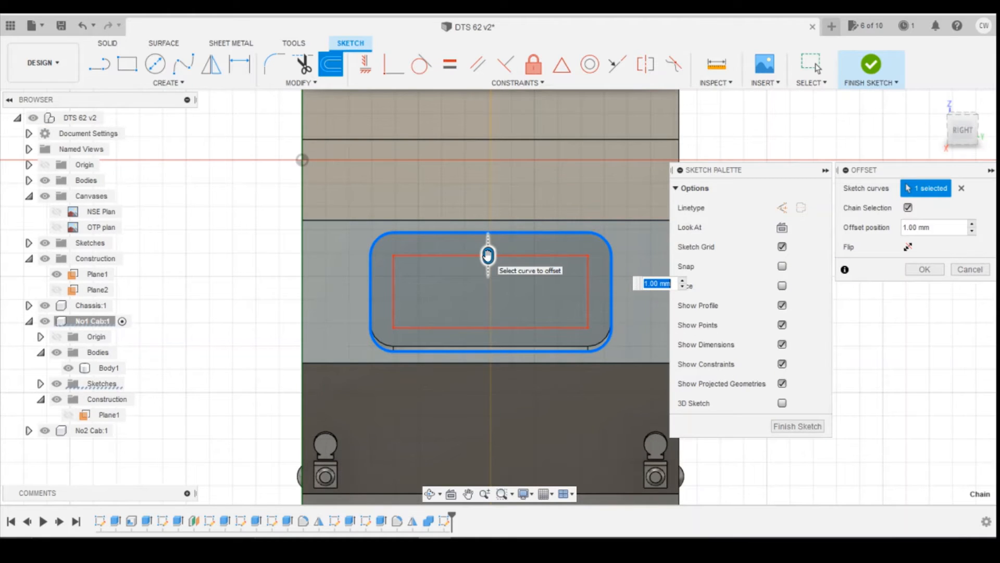
pyautogui.write('-0.2')
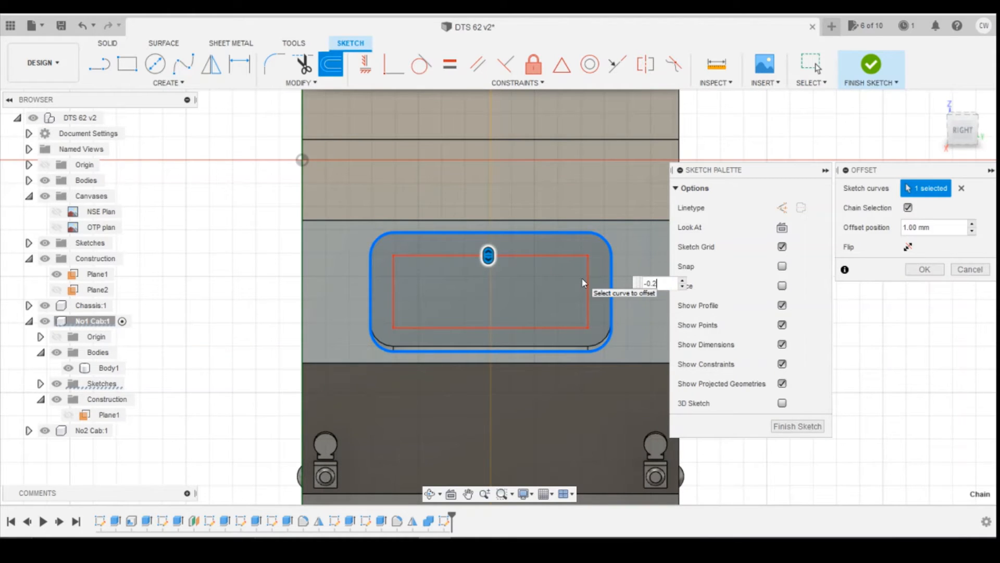
pyautogui.scroll(2, 581, 311)
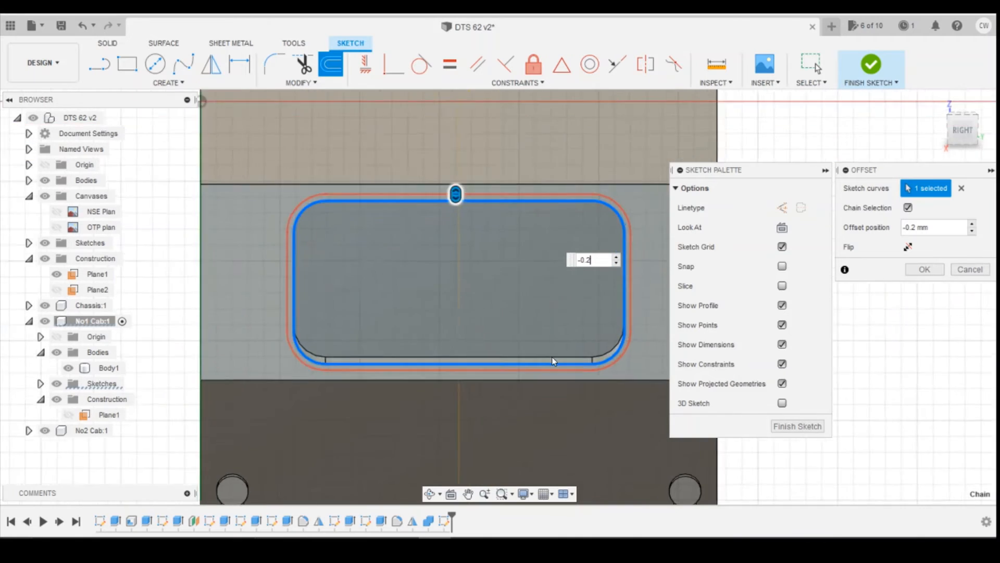
pyautogui.scroll(3, 564, 376)
pyautogui.scroll(-2, 568, 364)
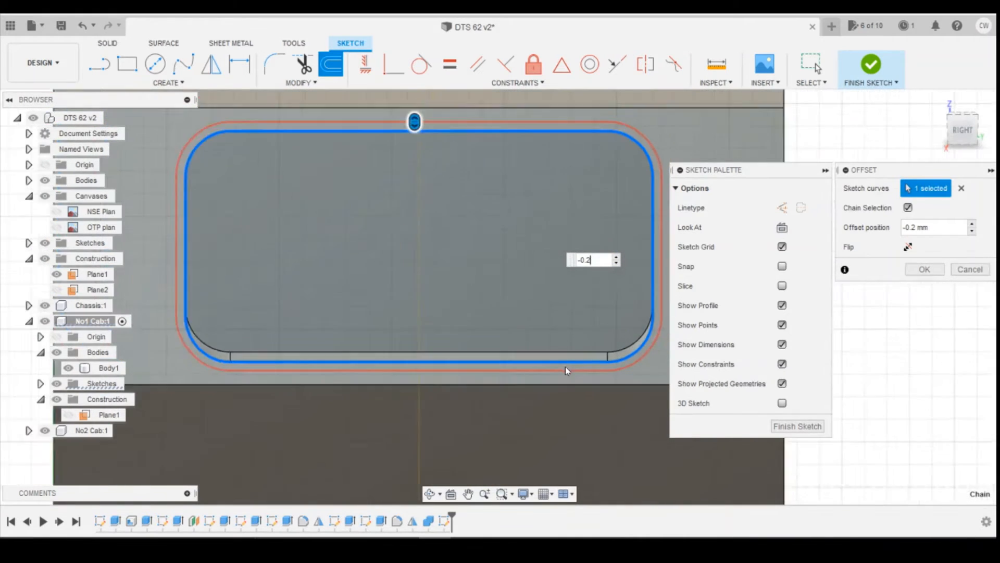
pyautogui.click(925, 269)
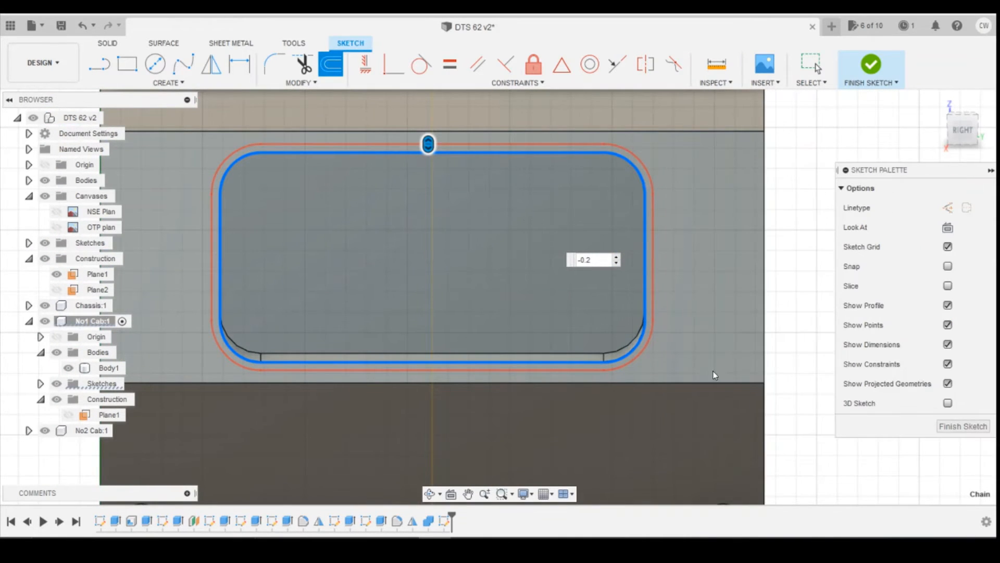
# Extrude the narrow frame profile around the front window 0.2 mm outwards, joining it to the cab body
pyautogui.scroll(2, 580, 370)
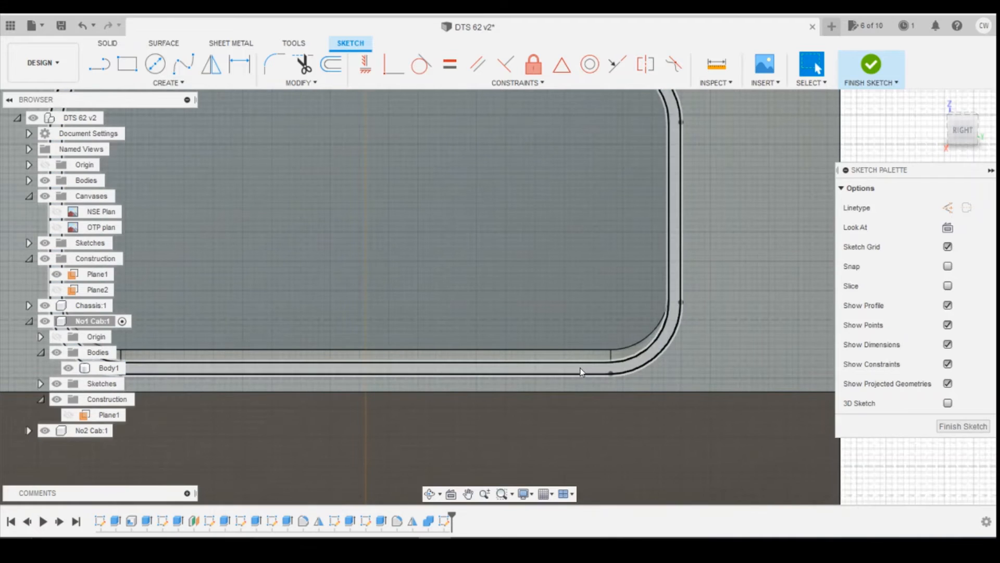
pyautogui.click(581, 372)
pyautogui.rightClick(581, 372)
pyautogui.click(568, 426)
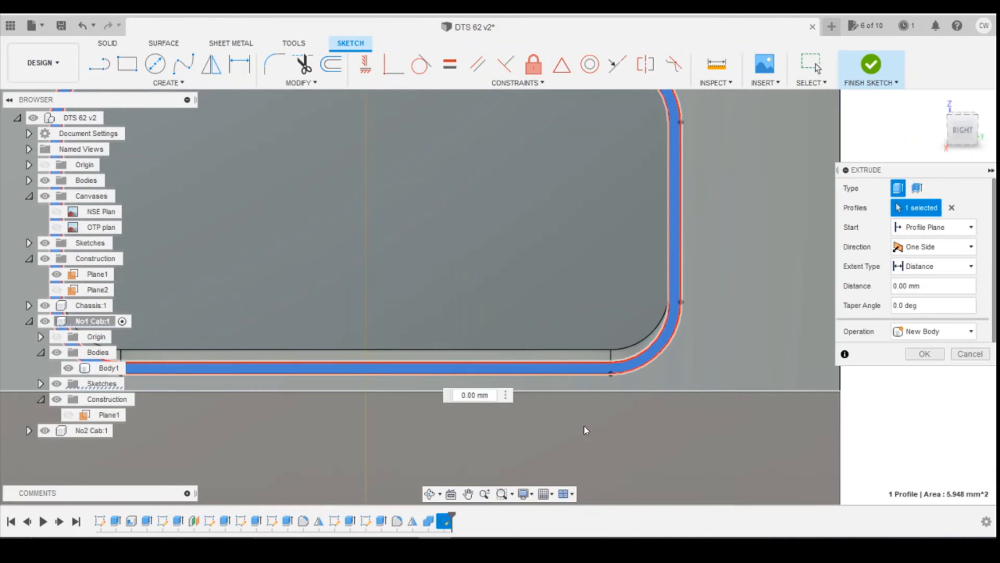
pyautogui.write('0.2')
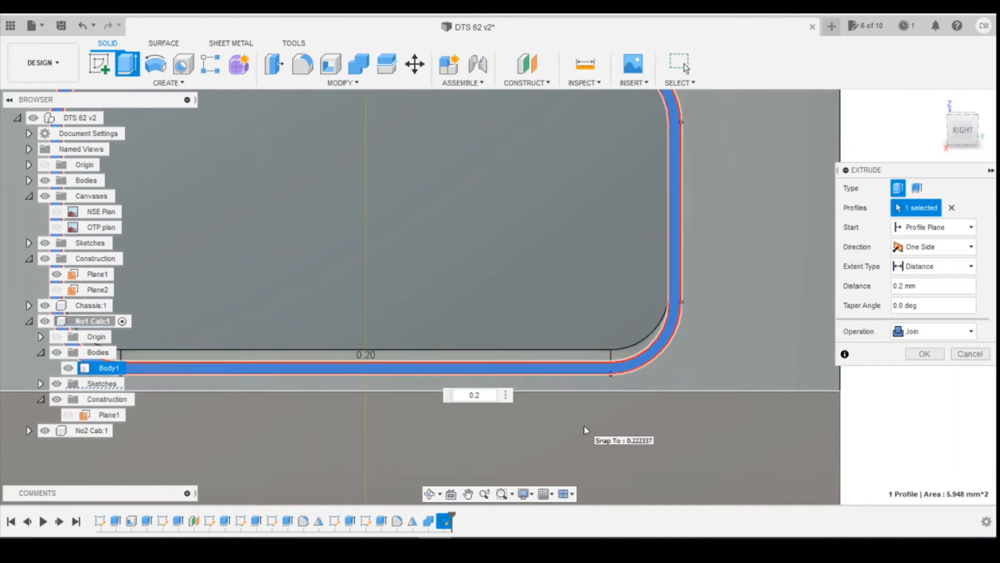
pyautogui.press('Return')
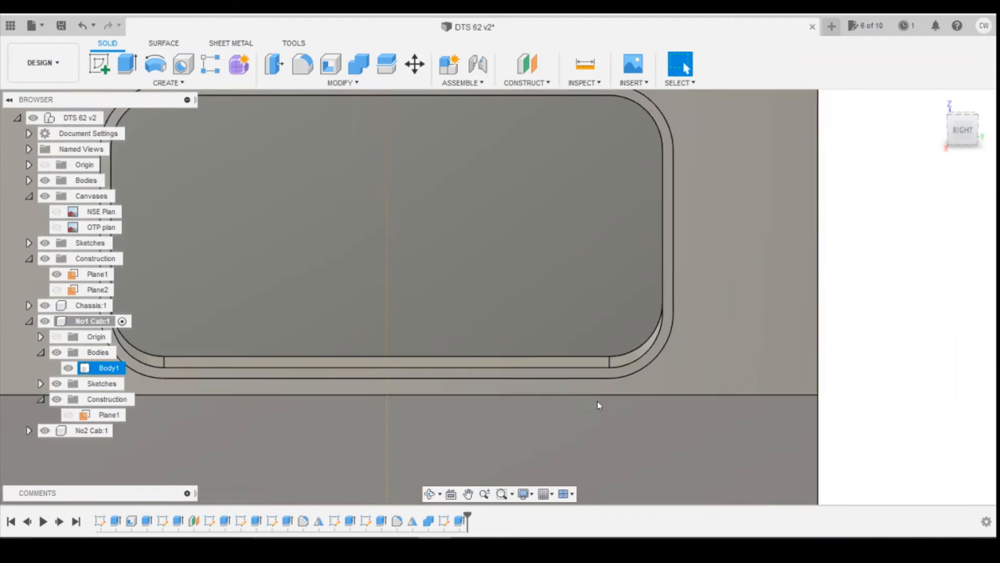
pyautogui.scroll(-2, 598, 405)
pyautogui.moveTo(968, 132)
pyautogui.mouseDown()
pyautogui.moveTo(993, 121)
pyautogui.moveTo(951, 141)
pyautogui.moveTo(961, 140)
pyautogui.mouseUp()
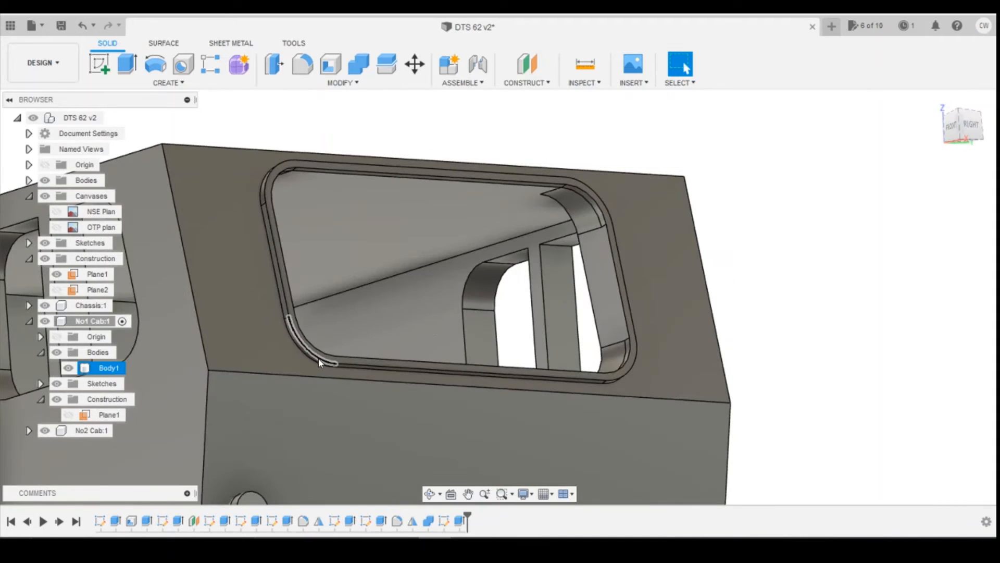
pyautogui.click(318, 358)
pyautogui.scroll(-4, 402, 310)
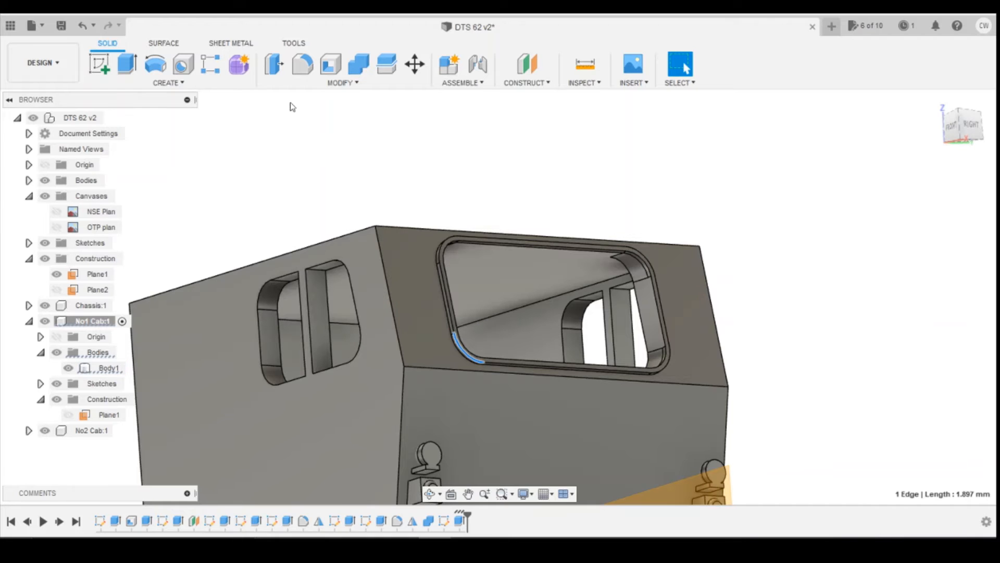
# Start a sketch on the cab's side face and offset the tapered window pane's outline by -0.2 mm, outwards
pyautogui.click(99, 63)
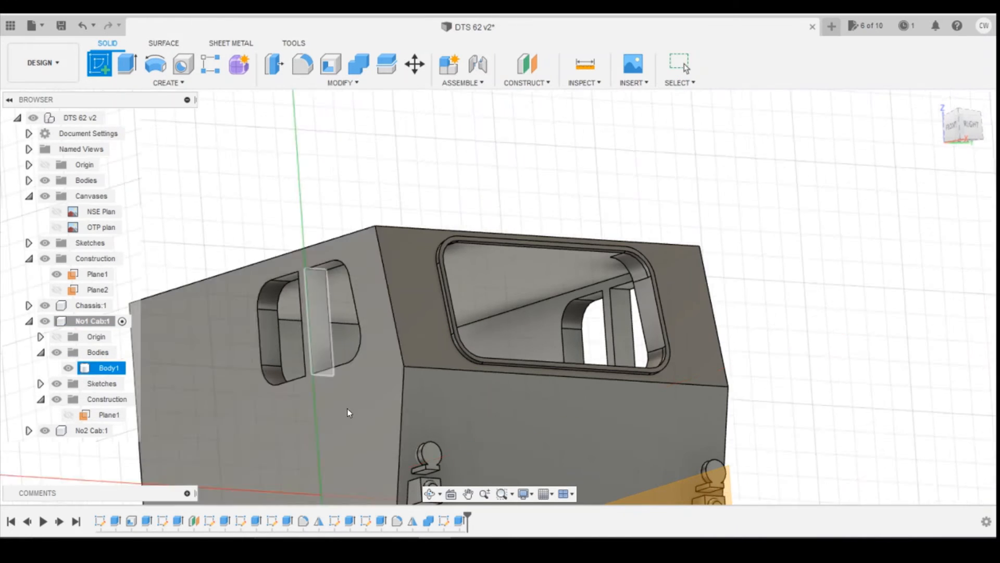
pyautogui.click(348, 405)
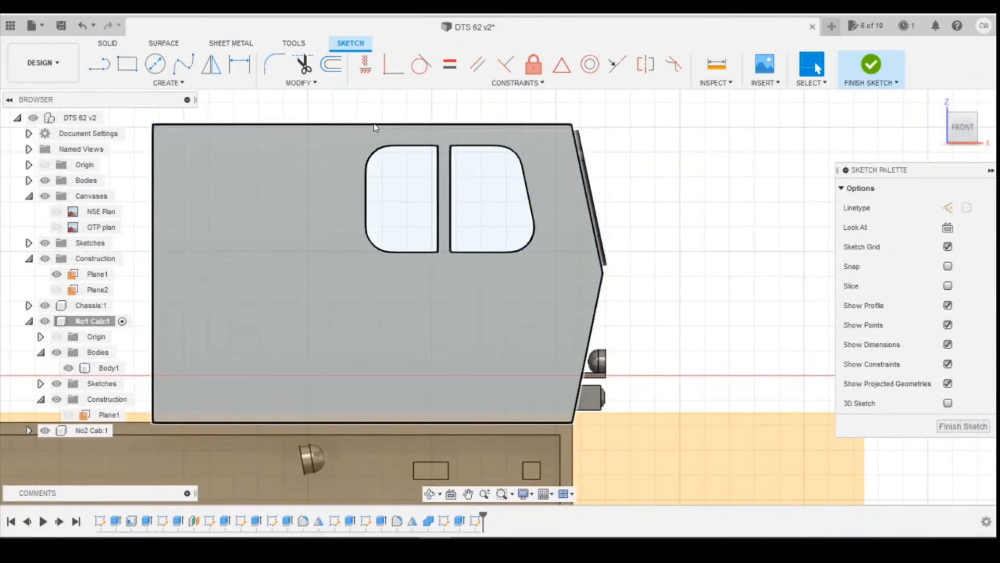
pyautogui.click(330, 64)
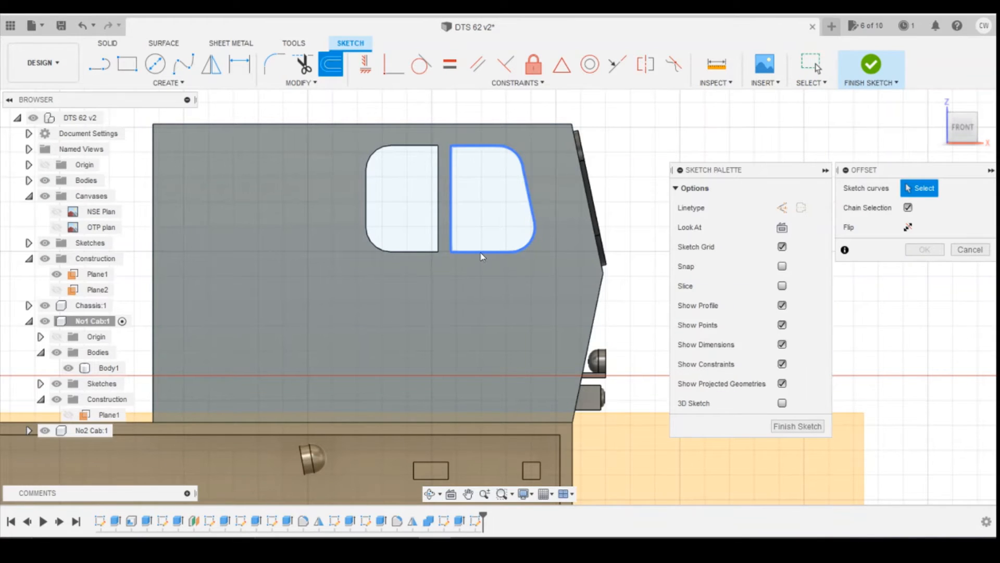
pyautogui.click(475, 252)
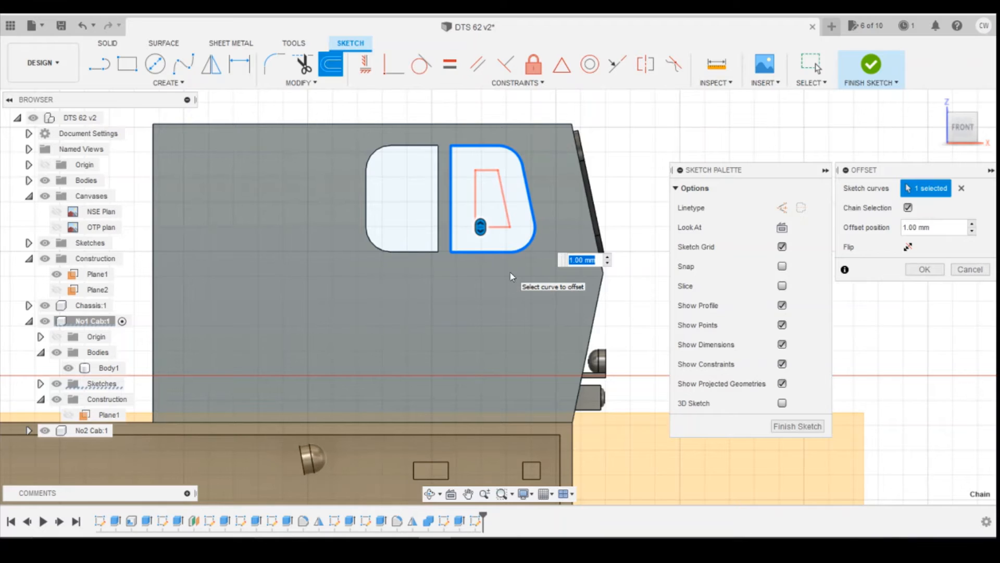
pyautogui.write('-0.2')
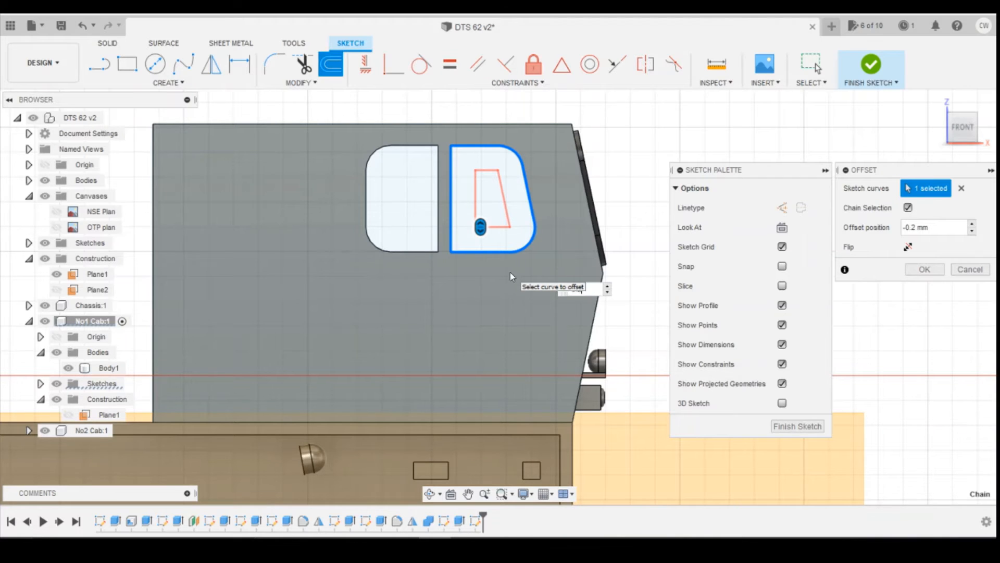
pyautogui.press('Return')
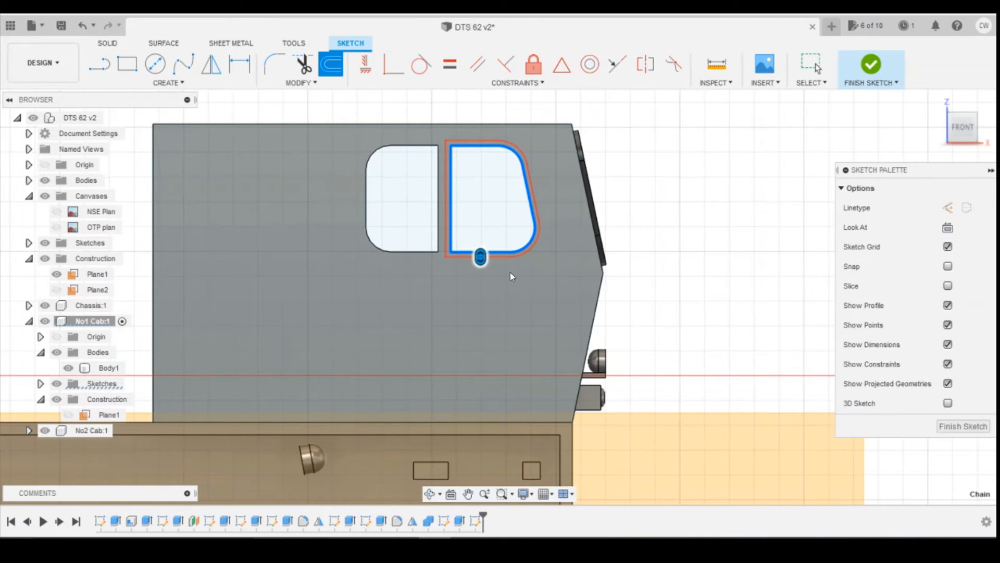
# Offset the outline of the rounded side window pane beside the tapered one by -0.2 mm, outwards
pyautogui.click(332, 64)
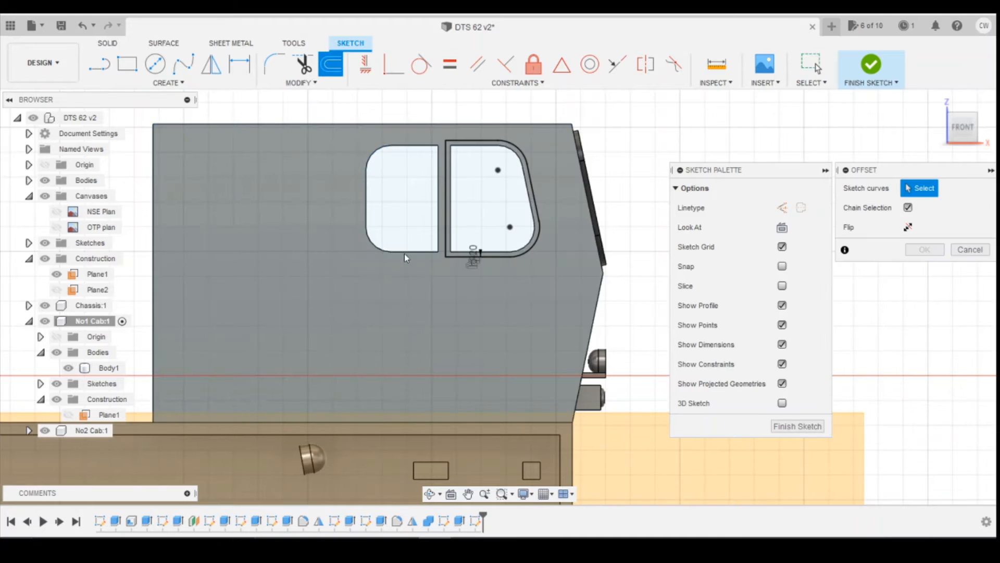
pyautogui.click(405, 252)
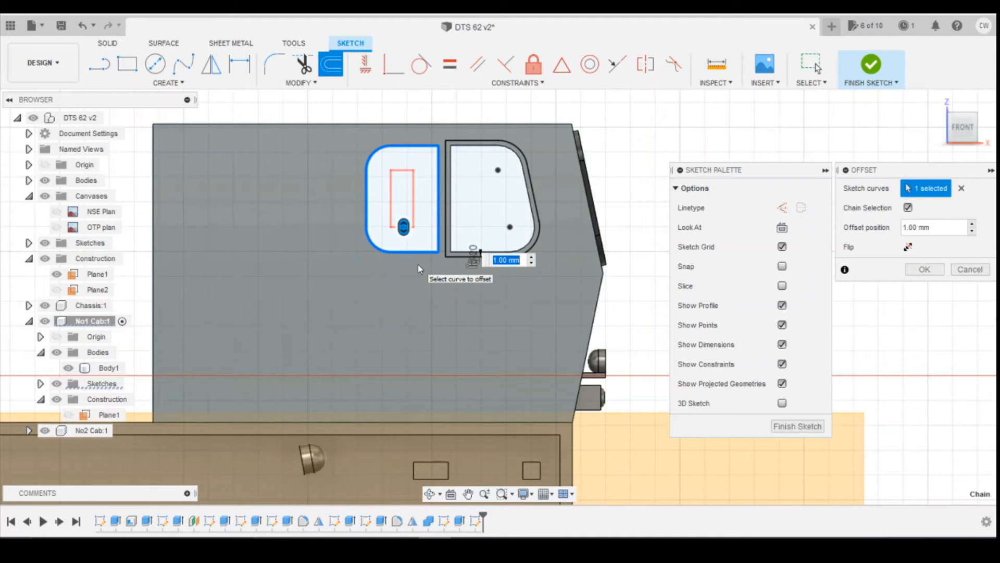
pyautogui.write('-0.2')
pyautogui.press('Return')
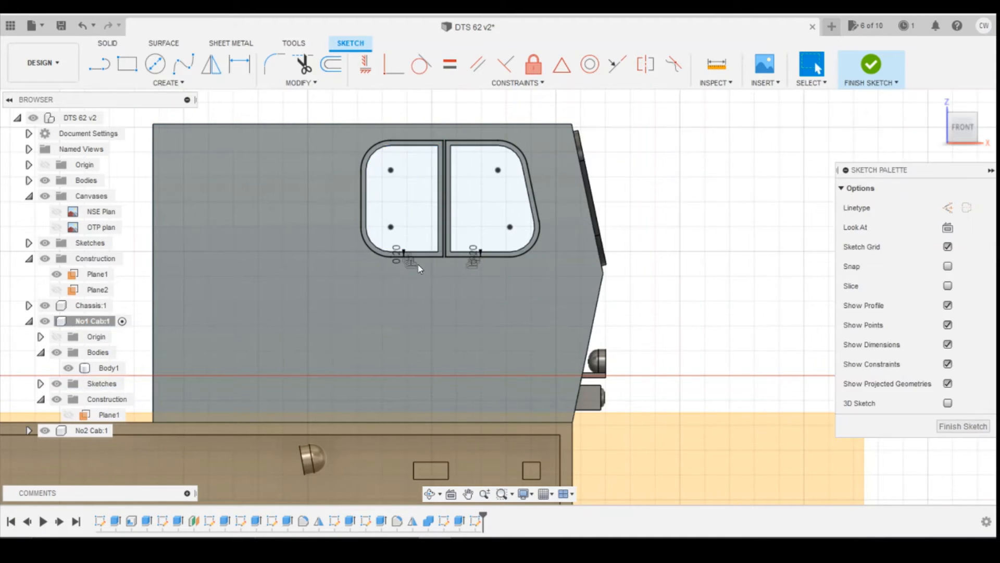
# Extrude both side window frame profiles 0.2 mm outwards, joining them to the cab body
pyautogui.scroll(3, 458, 221)
pyautogui.scroll(-2, 458, 217)
pyautogui.scroll(5, 461, 137)
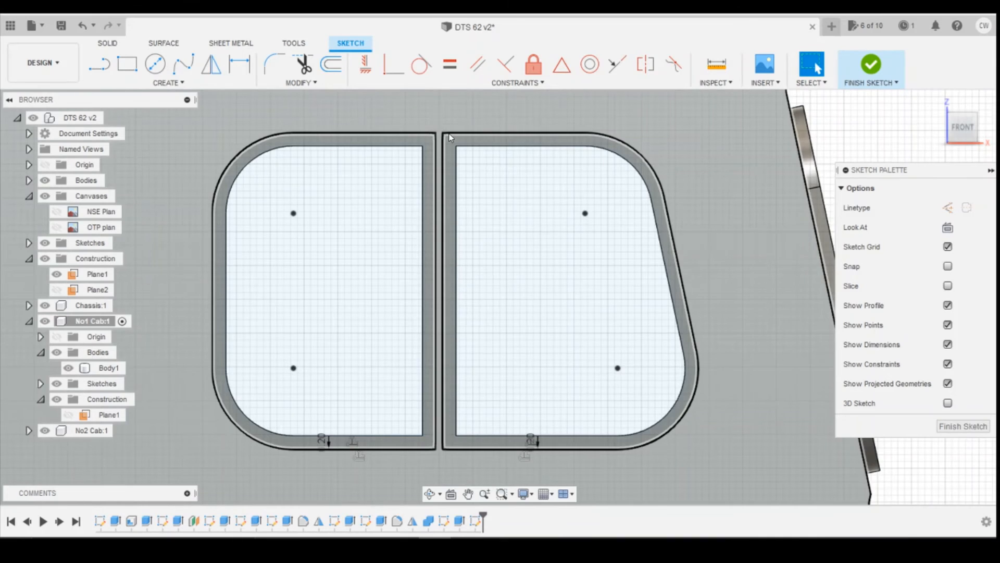
pyautogui.scroll(-2, 450, 141)
pyautogui.scroll(1, 454, 157)
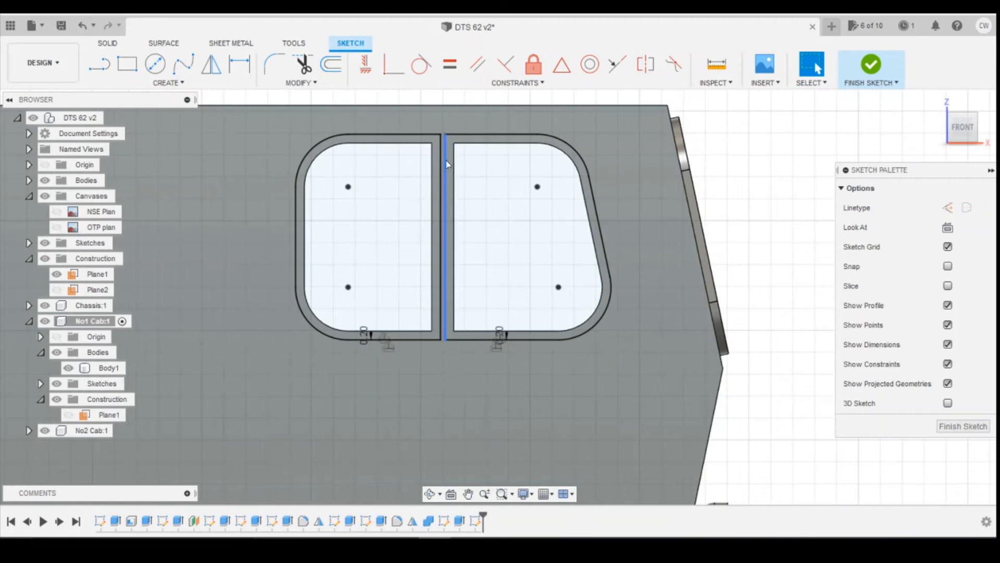
pyautogui.click(451, 166)
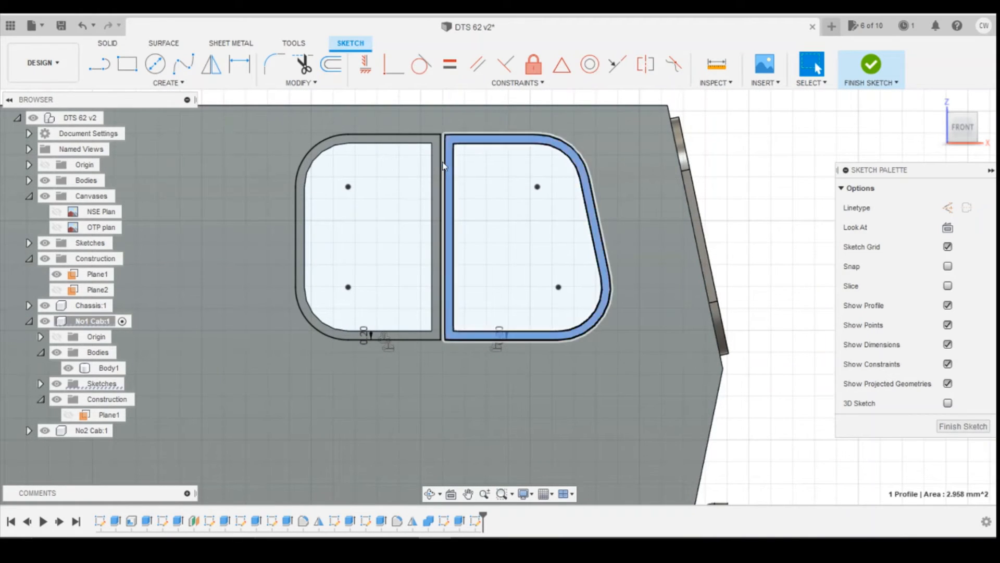
pyautogui.click(437, 166)
pyautogui.rightClick(437, 168)
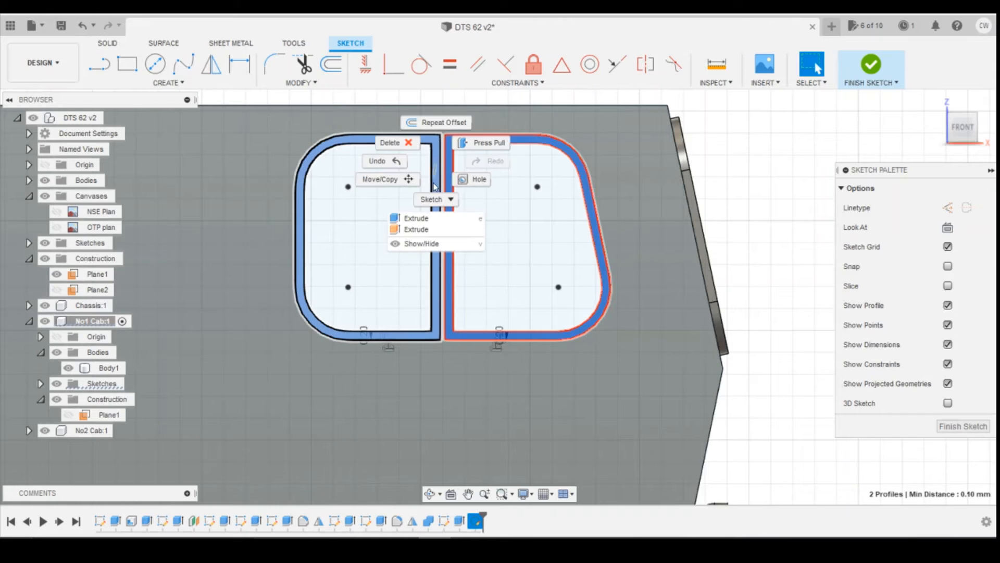
pyautogui.click(430, 217)
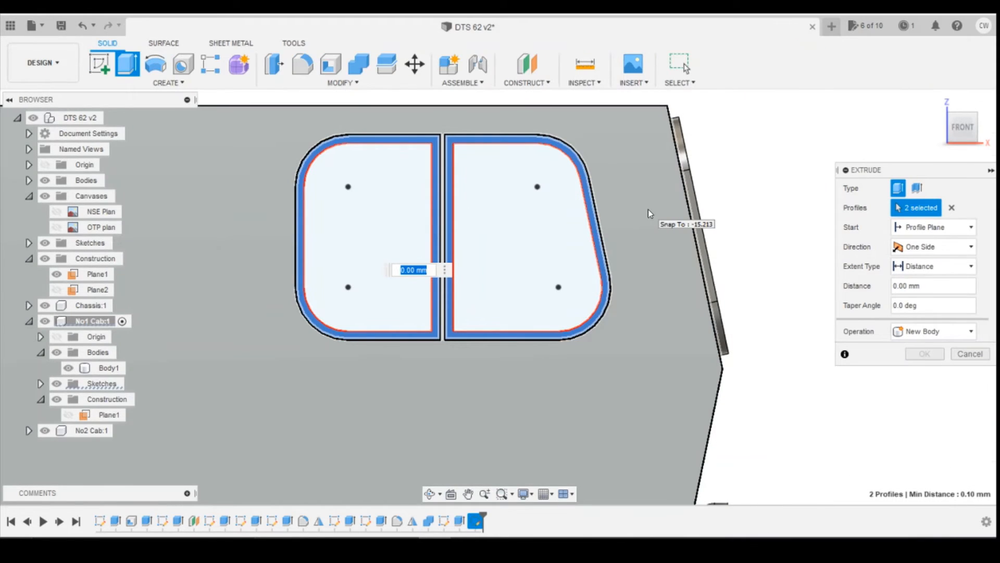
pyautogui.write('0.2')
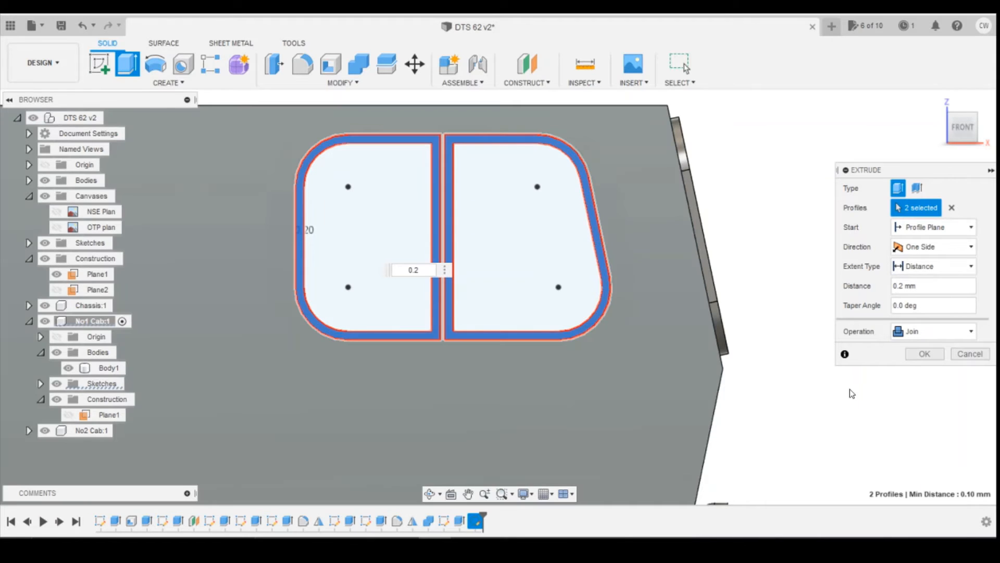
pyautogui.click(923, 354)
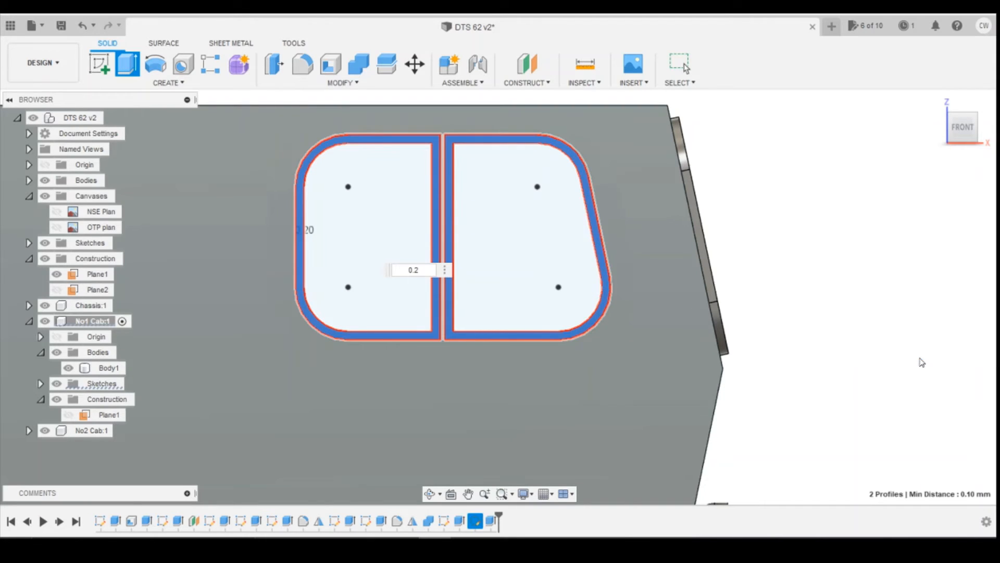
pyautogui.moveTo(961, 128)
pyautogui.mouseDown()
pyautogui.moveTo(931, 125)
pyautogui.moveTo(884, 143)
pyautogui.moveTo(984, 151)
pyautogui.moveTo(938, 139)
pyautogui.mouseUp()
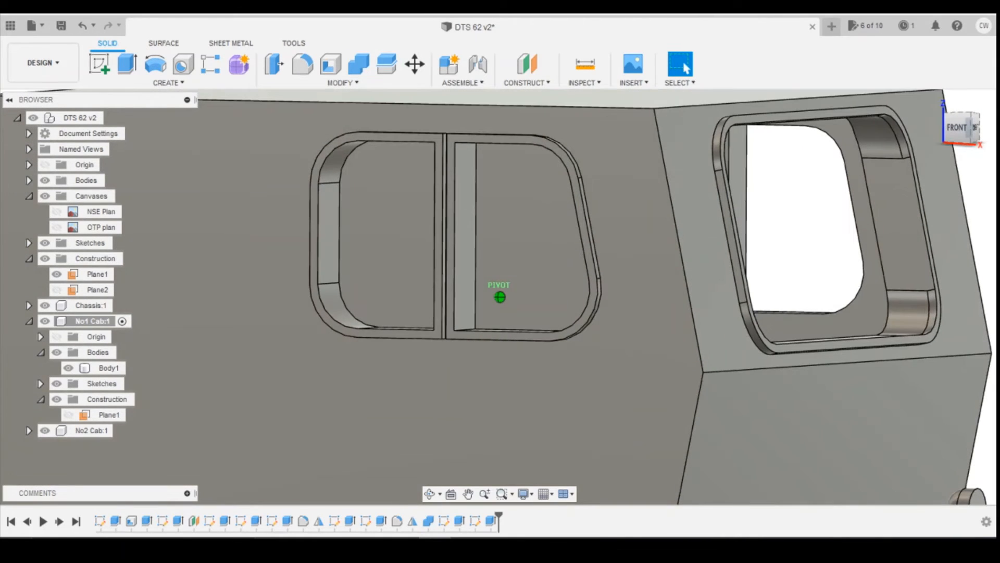
# Mirror the side window frame extrusion to the opposite side of the cab across Plane1
pyautogui.scroll(-2, 195, 192)
pyautogui.scroll(-3, 195, 196)
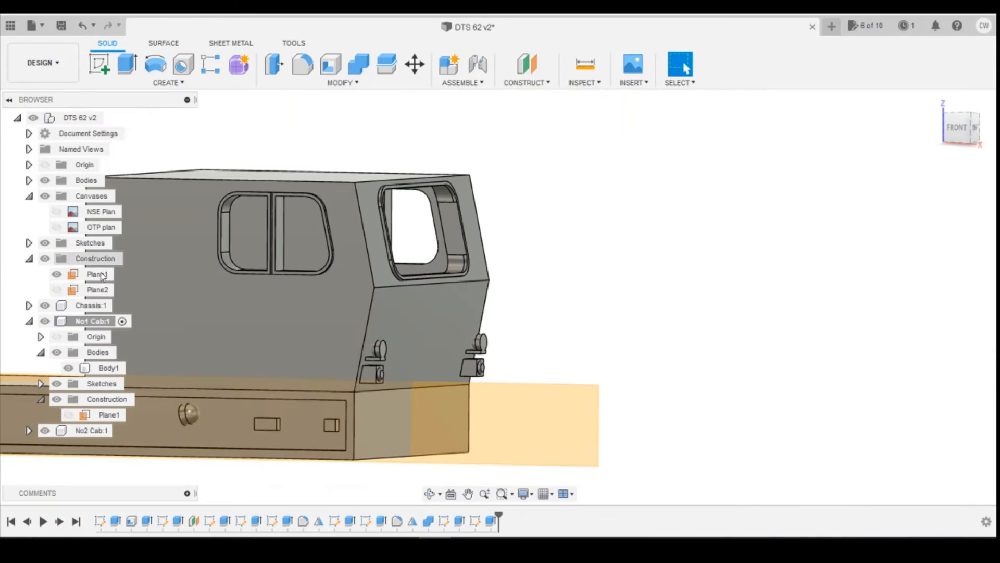
pyautogui.click(175, 87)
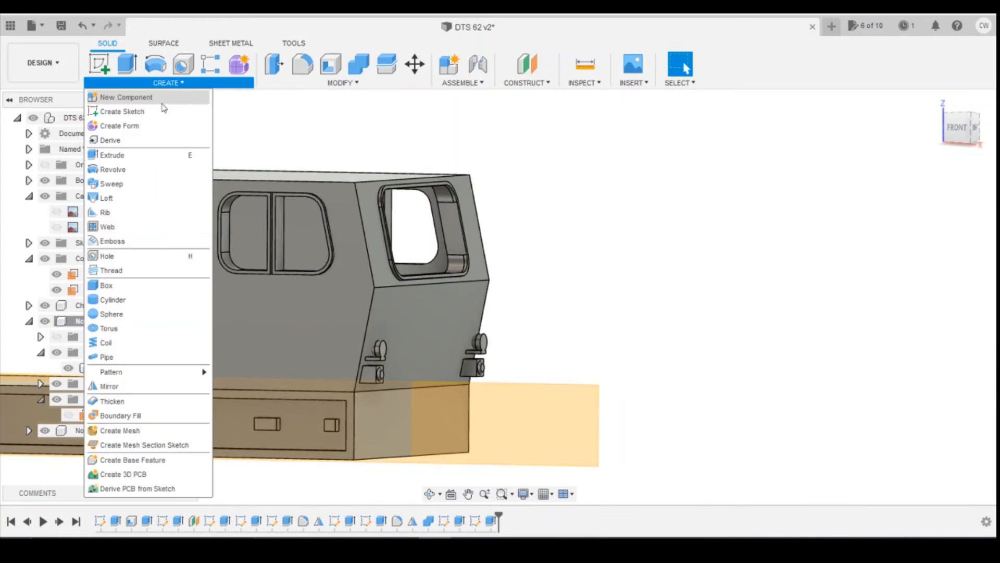
pyautogui.click(153, 387)
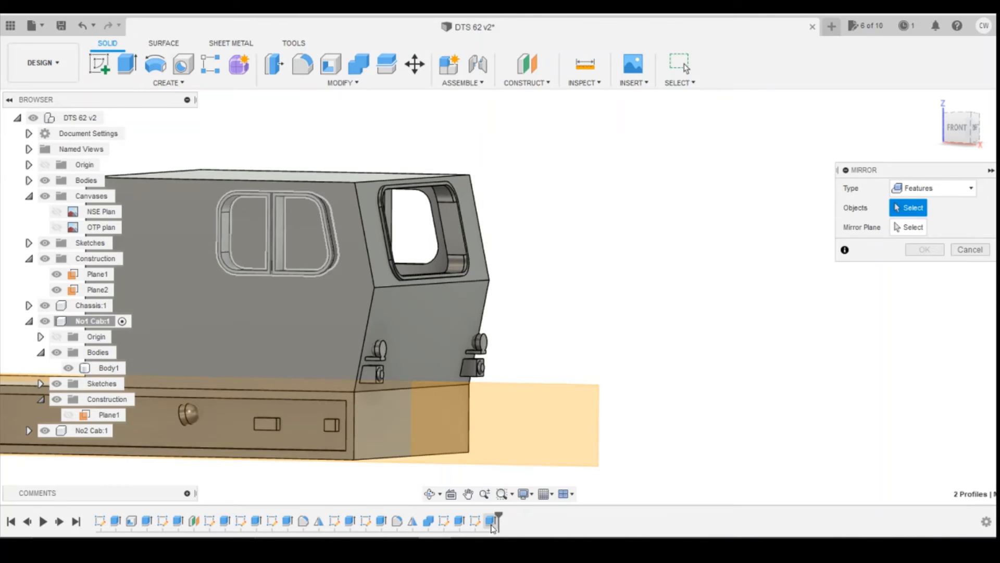
pyautogui.click(492, 521)
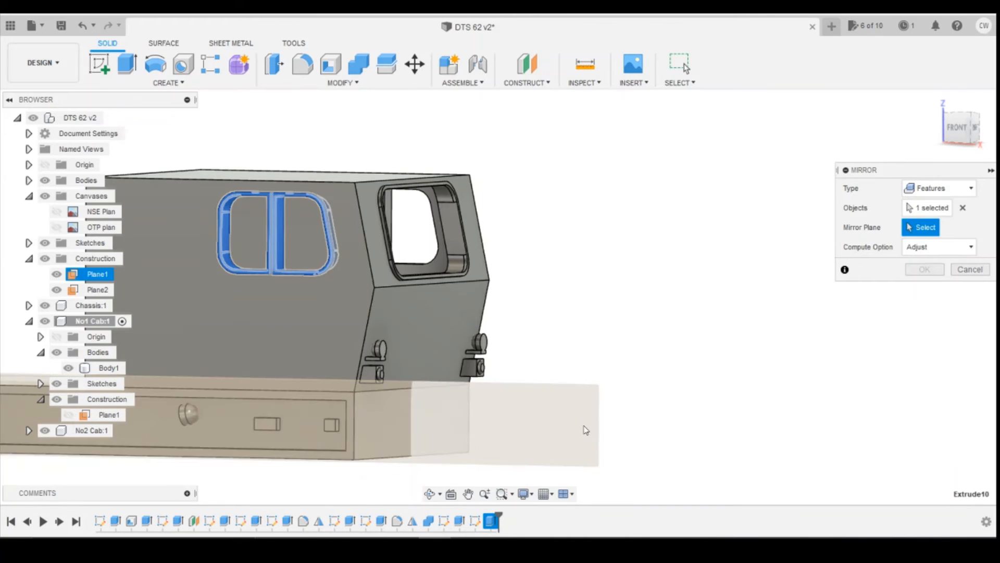
pyautogui.click(588, 428)
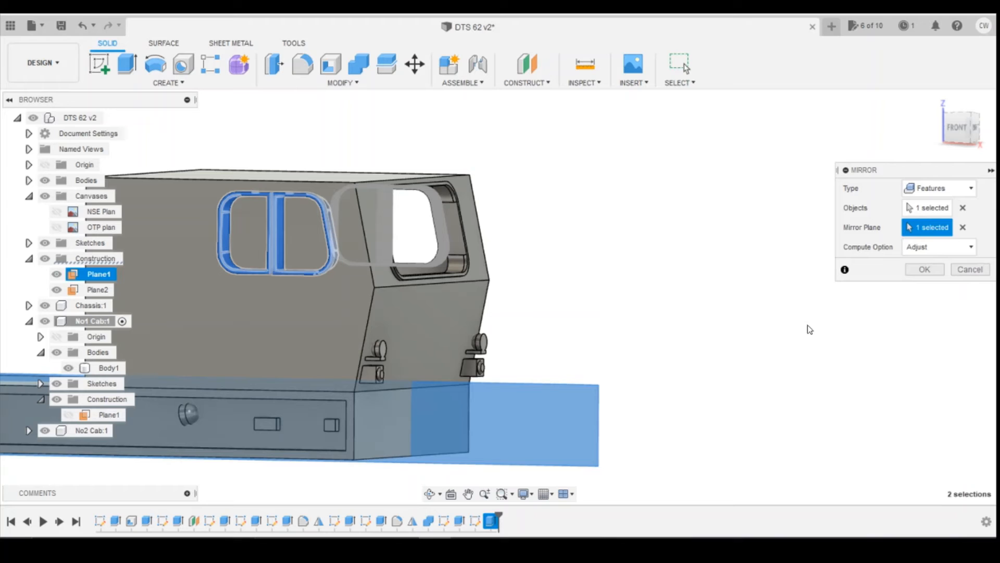
pyautogui.click(924, 269)
# Hide the construction planes Plane1 and Plane2 of the main assembly
pyautogui.moveTo(958, 141); pyautogui.dragTo(812, 131)
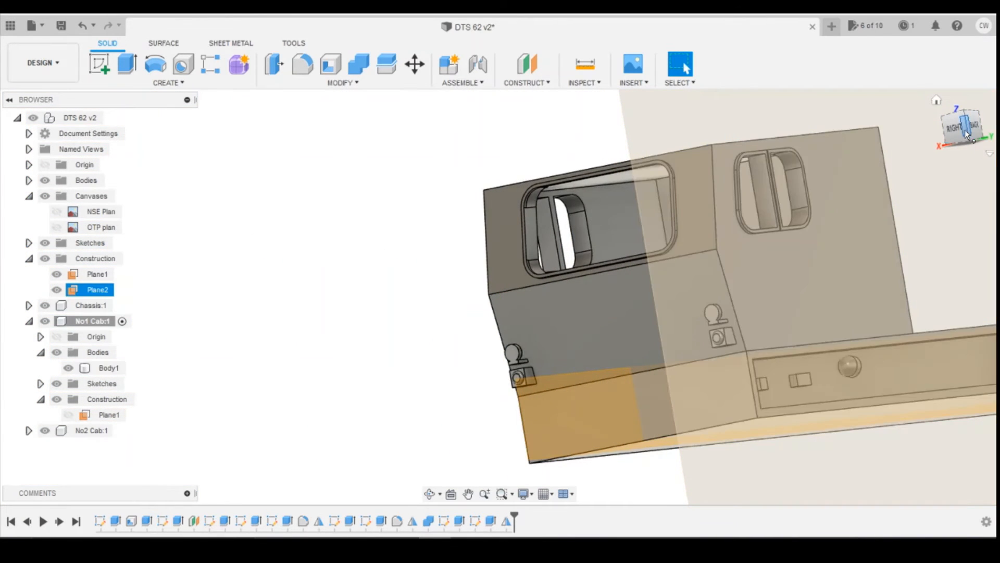
pyautogui.moveTo(968, 134)
pyautogui.mouseDown()
pyautogui.moveTo(985, 141)
pyautogui.moveTo(962, 136)
pyautogui.mouseUp()
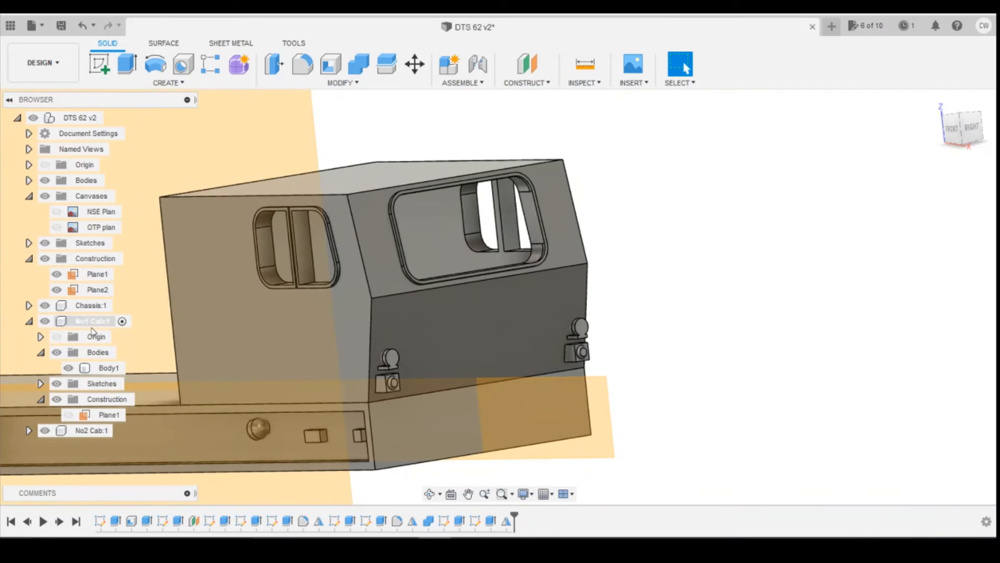
pyautogui.click(56, 274)
pyautogui.click(57, 289)
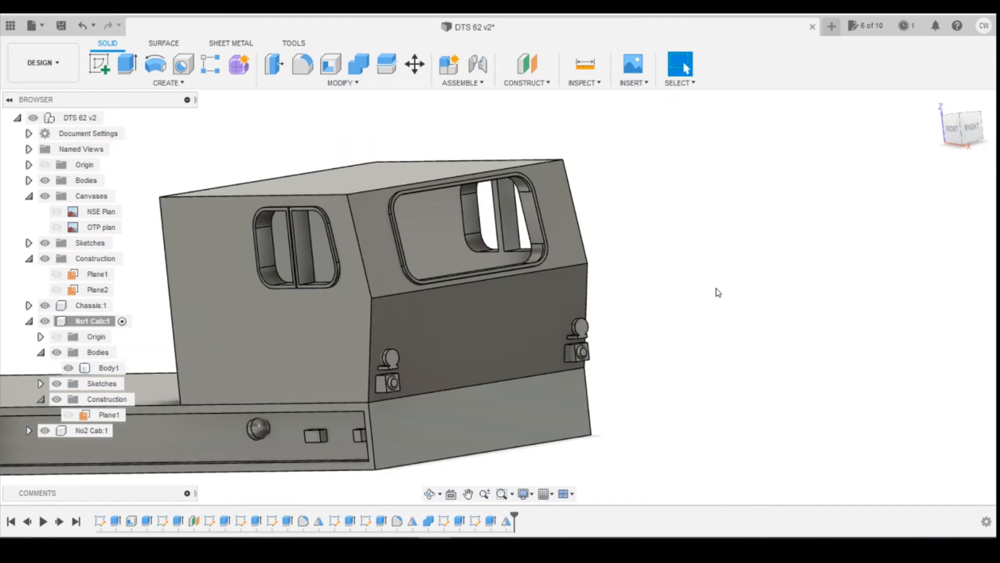
pyautogui.scroll(-2, 717, 290)
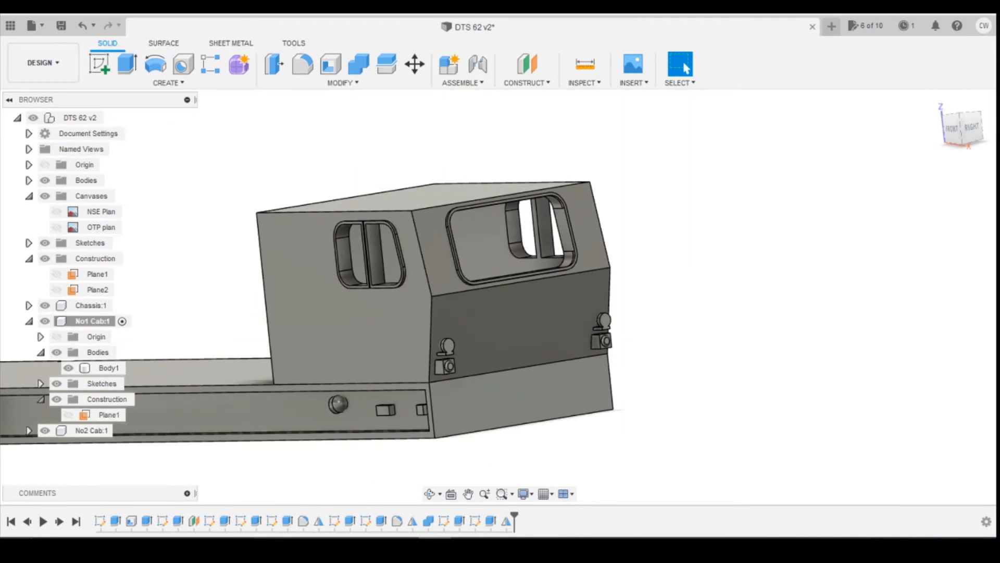
# Switch to Photos and examine the dimensioned plan and reference photos for the rectangular panel low on the cab side, then return to Fusion 360
pyautogui.moveTo(467, 550)
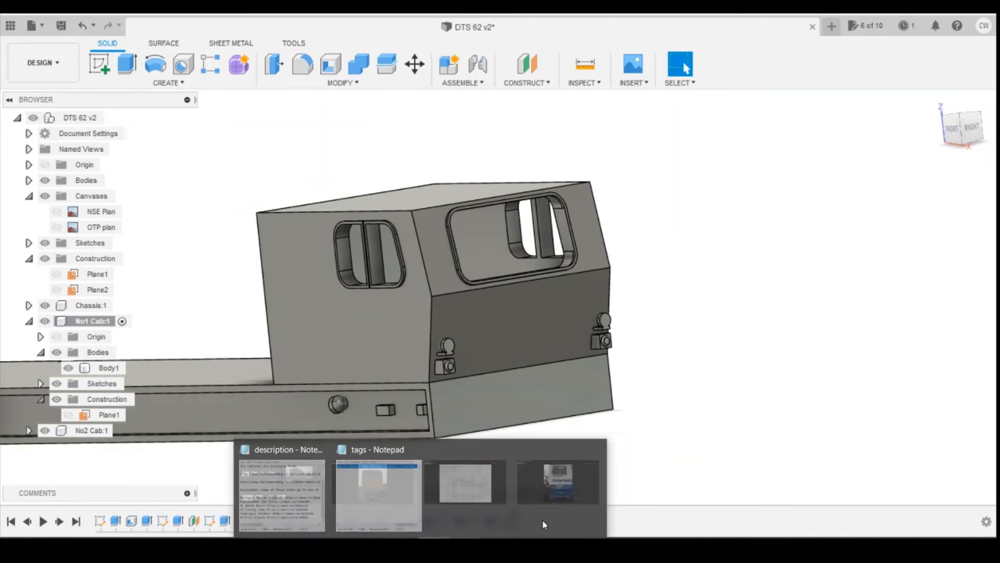
pyautogui.moveTo(369, 550)
pyautogui.click(441, 495)
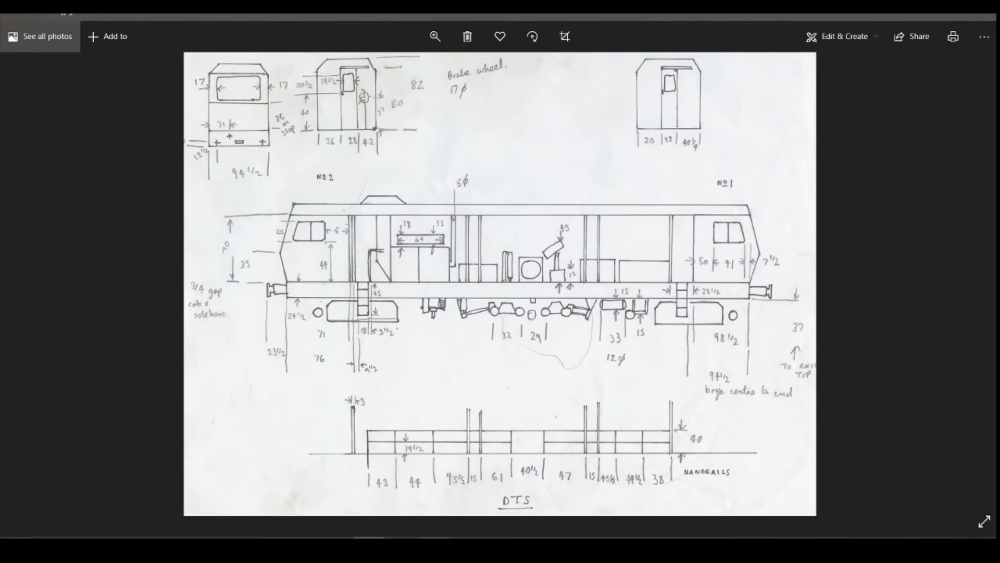
pyautogui.click(611, 491)
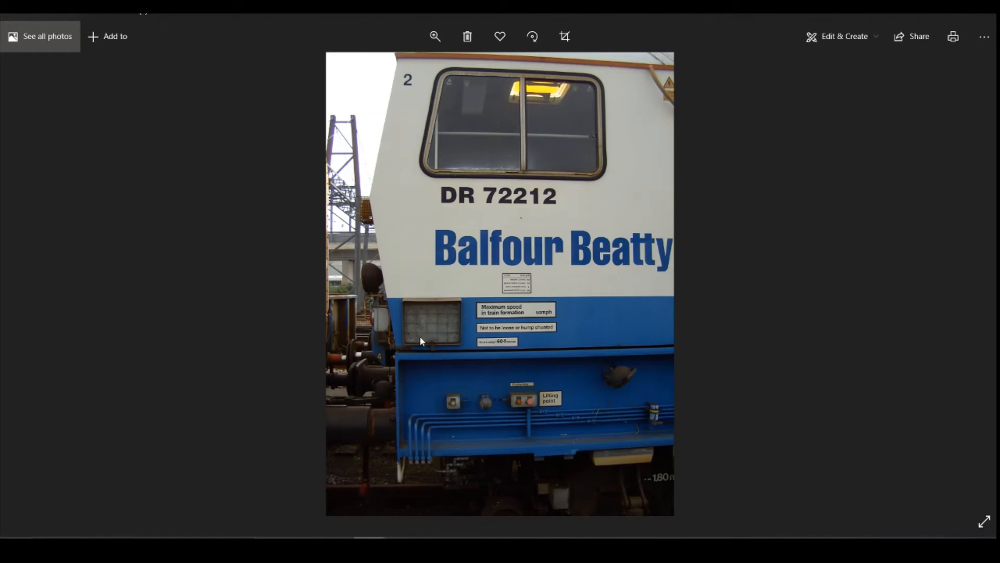
pyautogui.scroll(-1, 430, 320)
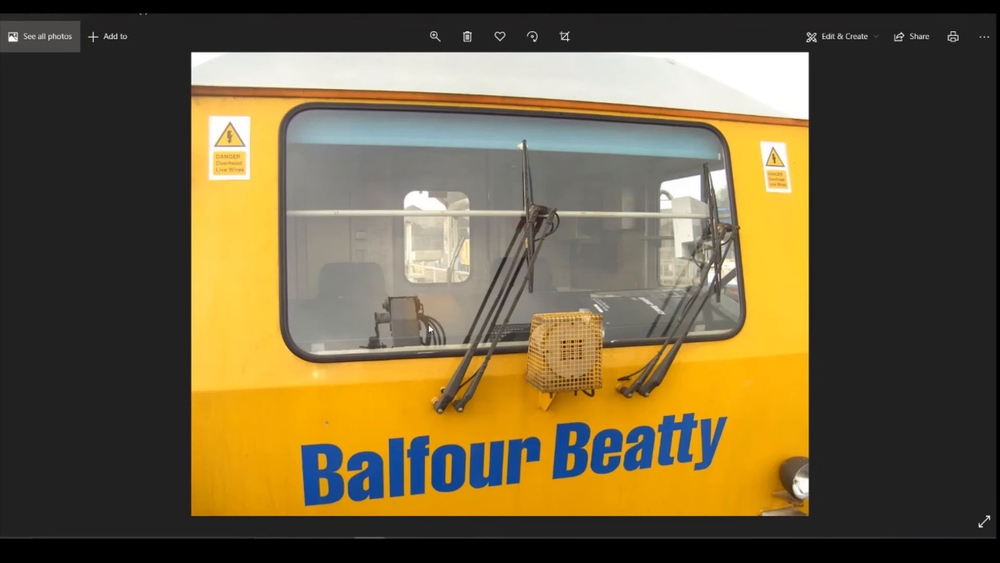
pyautogui.scroll(1, 429, 325)
pyautogui.scroll(1, 426, 325)
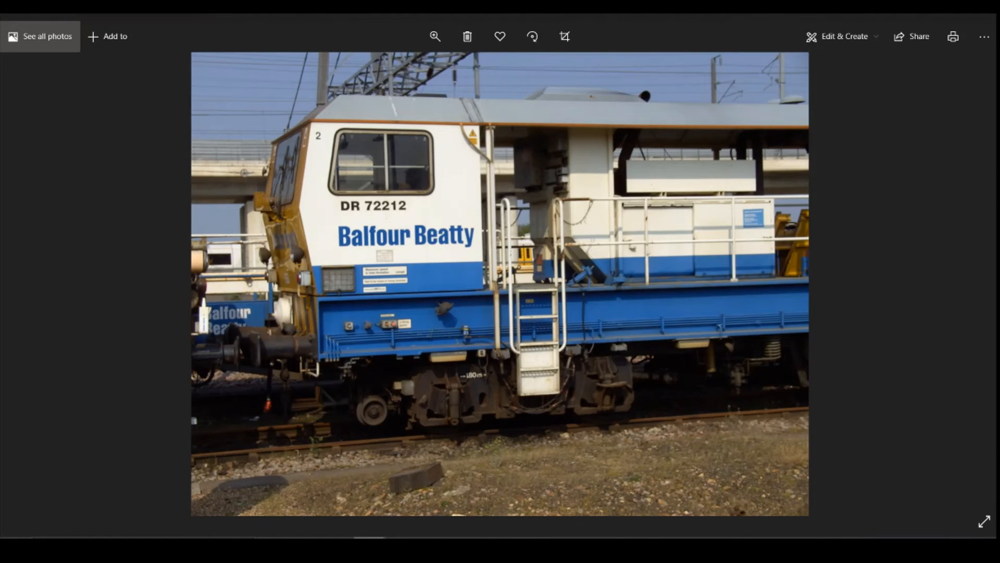
pyautogui.click(330, 525)
pyautogui.scroll(-1, 460, 311)
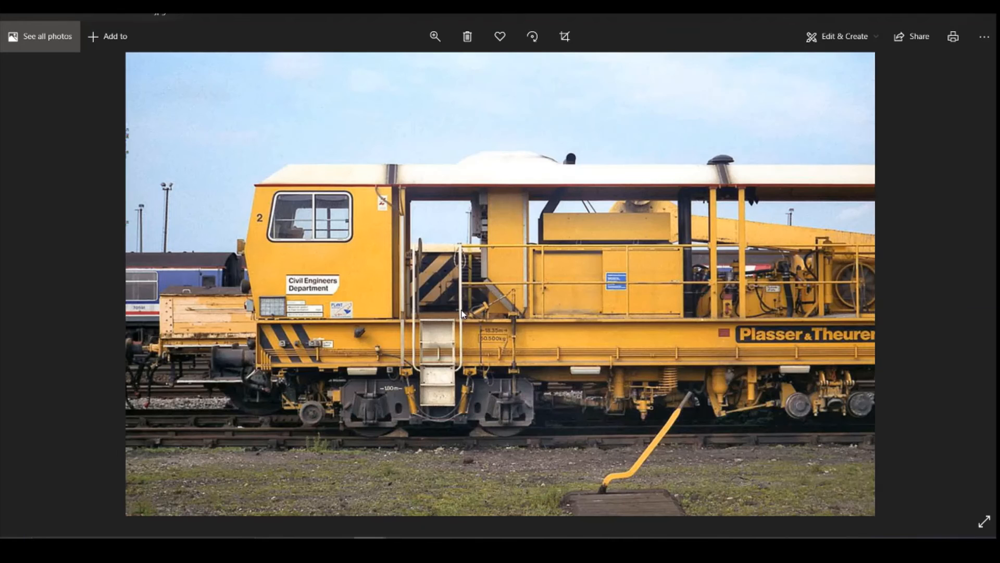
pyautogui.scroll(1, 281, 319)
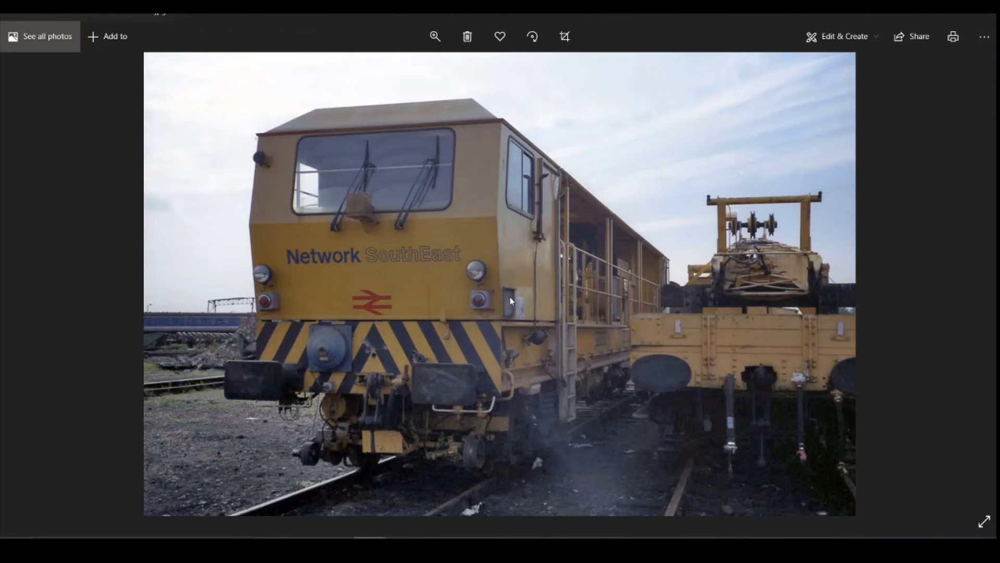
pyautogui.moveTo(467, 547)
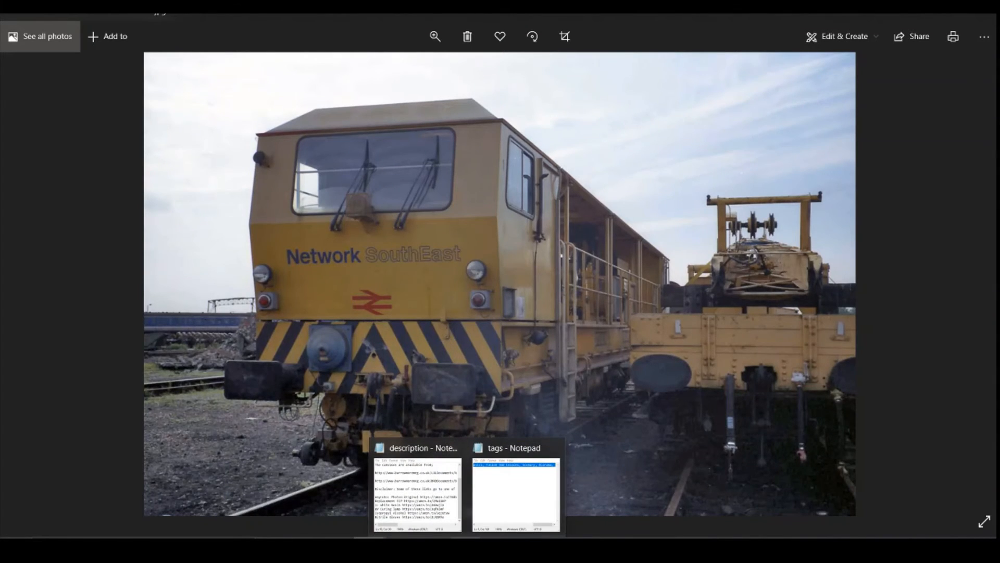
pyautogui.click(435, 547)
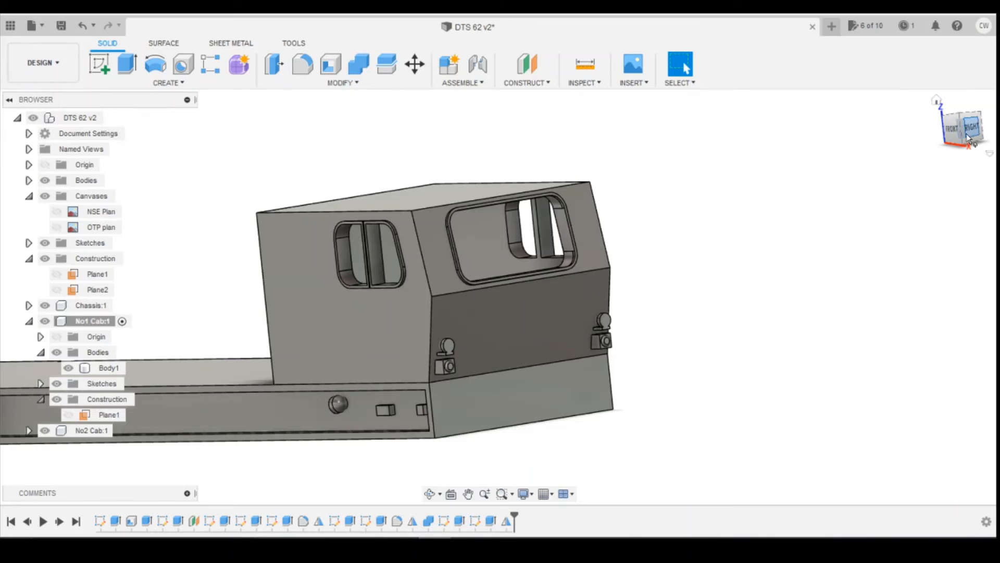
# Start a sketch on the cab's back side face and draw a rectangle about 2.6 by 1.4 mm near its lower front corner
pyautogui.moveTo(971, 131)
pyautogui.mouseDown()
pyautogui.moveTo(959, 125)
pyautogui.moveTo(880, 151)
pyautogui.moveTo(833, 219)
pyautogui.mouseUp()
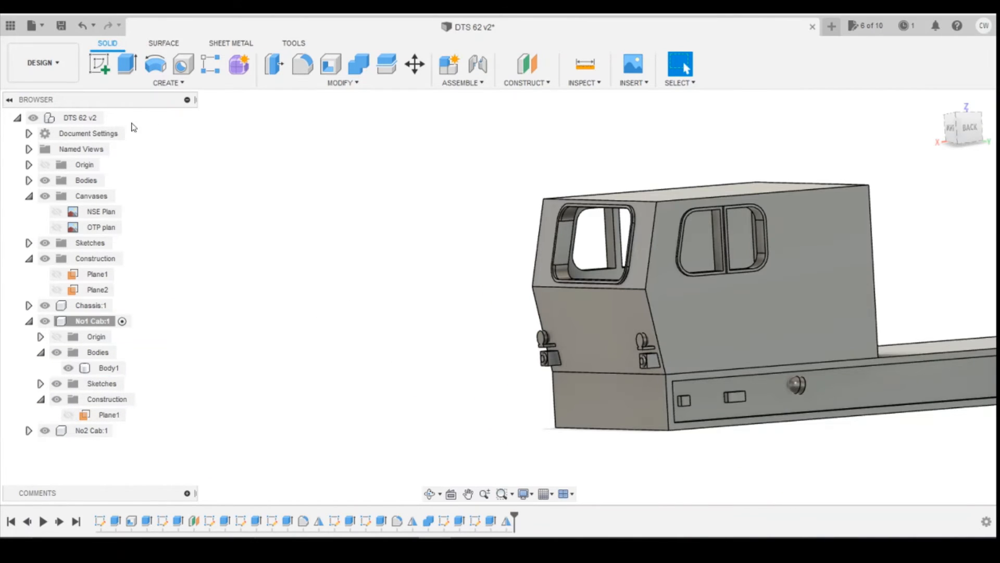
pyautogui.click(100, 69)
pyautogui.click(697, 351)
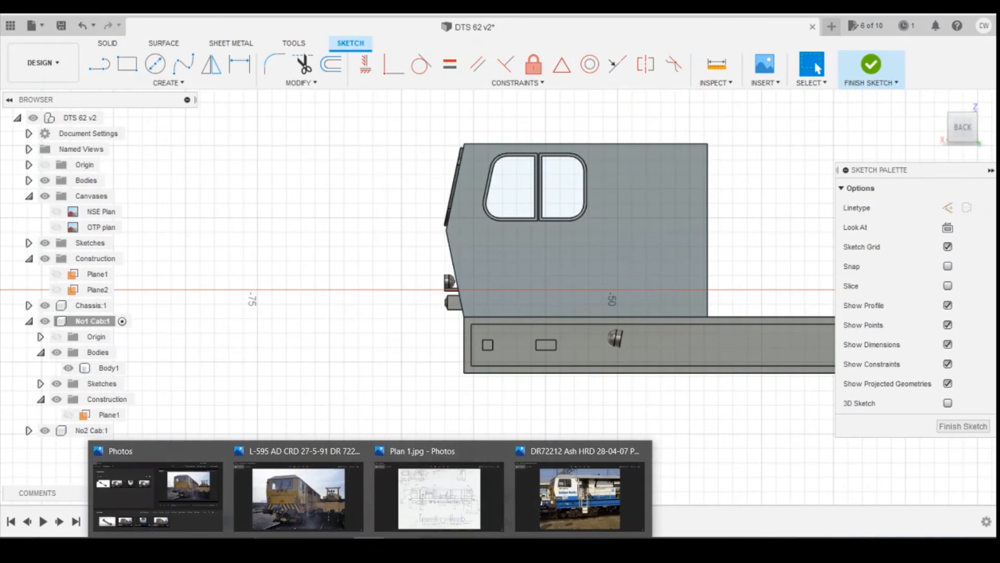
pyautogui.click(589, 499)
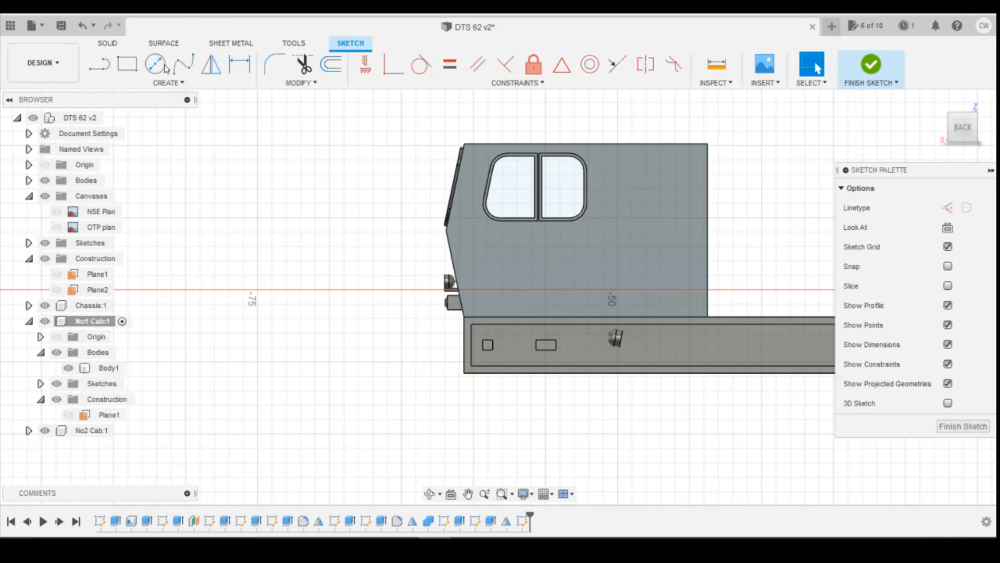
pyautogui.click(127, 64)
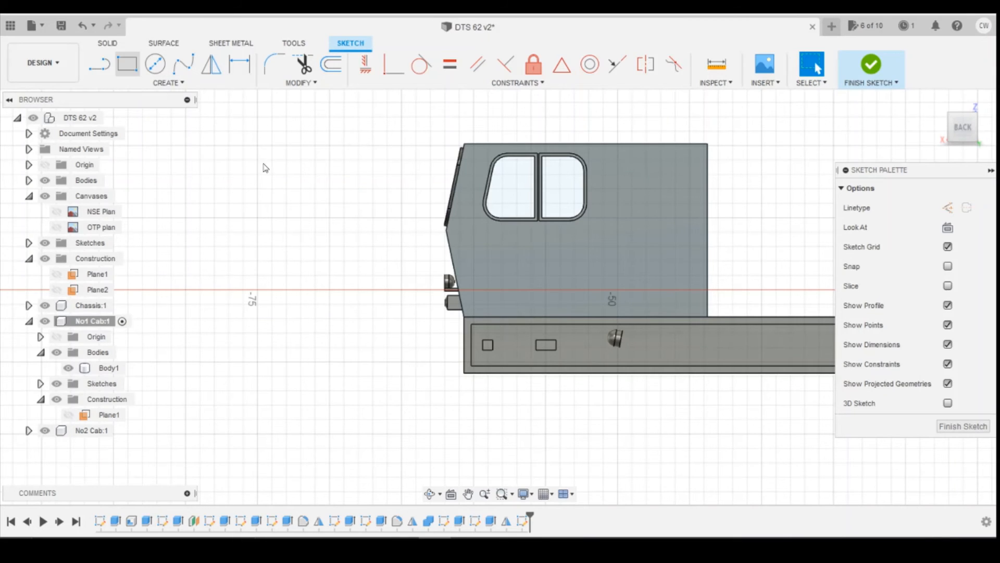
pyautogui.click(472, 290)
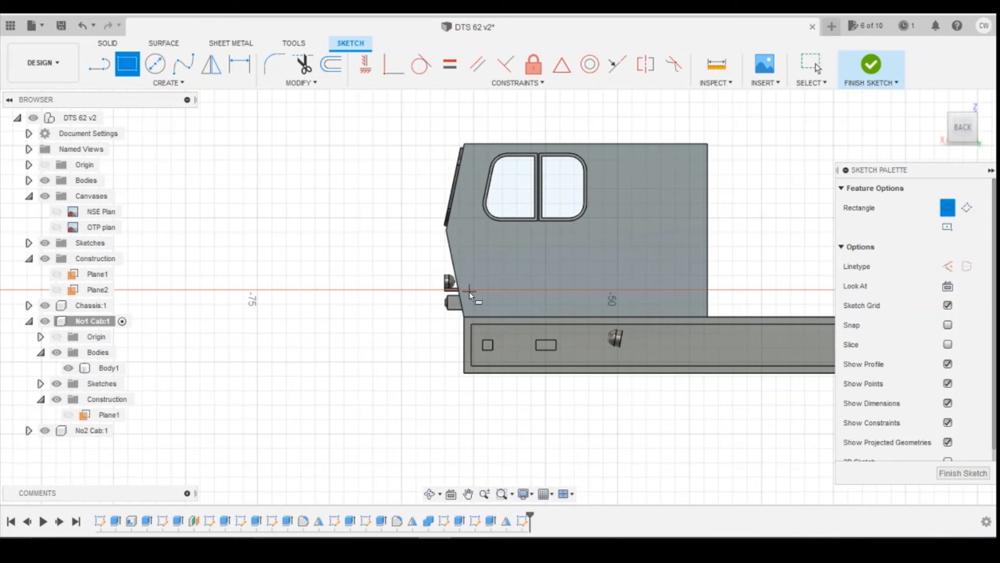
pyautogui.click(508, 313)
pyautogui.scroll(4, 494, 325)
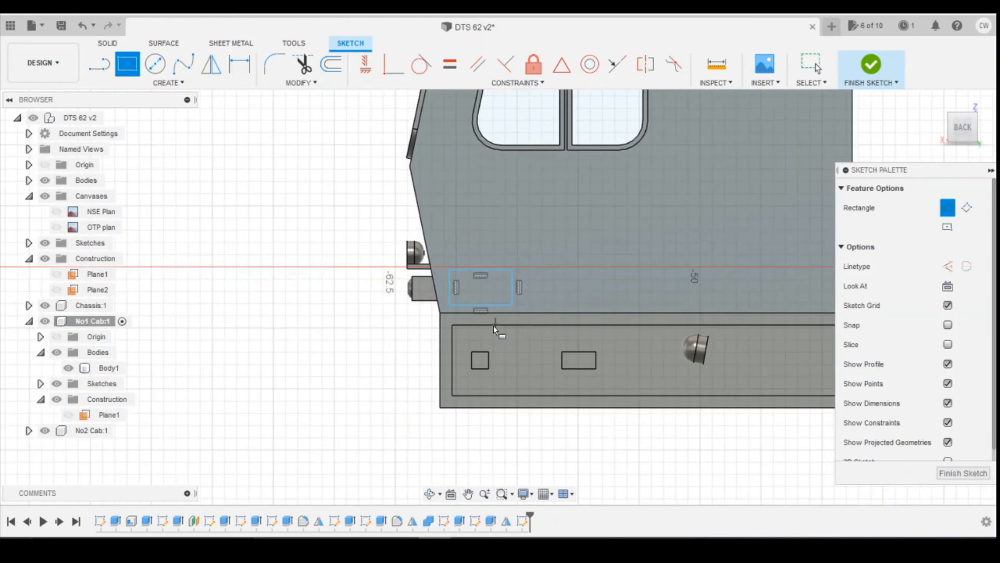
# Position the rectangle 0.3 mm above the cab side's lower edge and 0.4 mm behind its lower front corner
pyautogui.press('d')
pyautogui.click(469, 295)
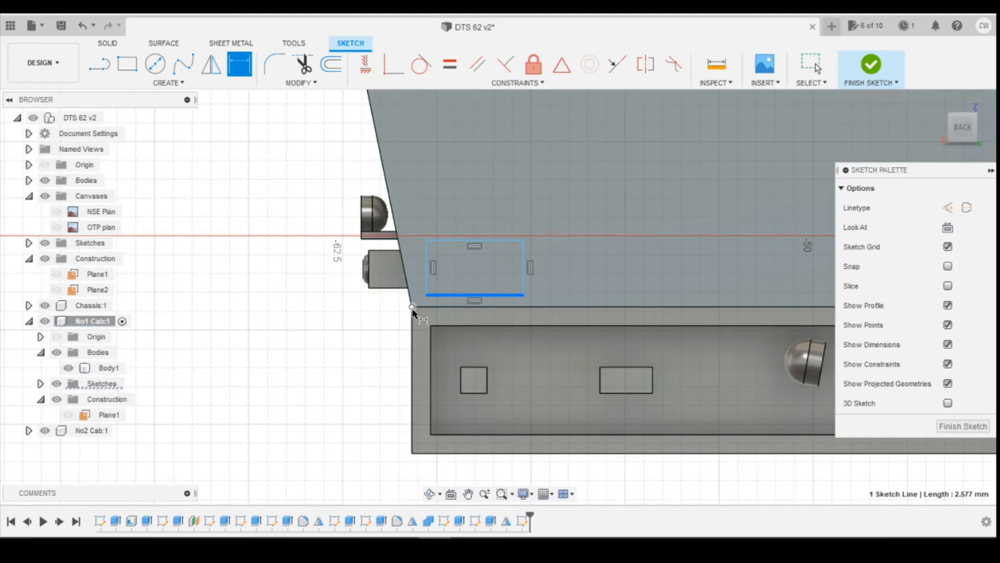
pyautogui.click(436, 308)
pyautogui.click(296, 315)
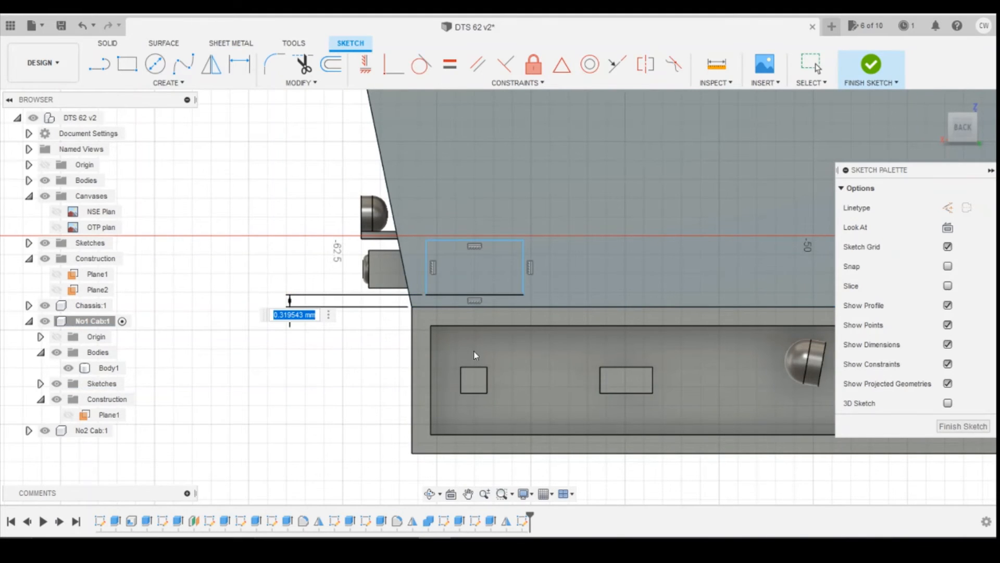
pyautogui.write('0.3')
pyautogui.press('Return')
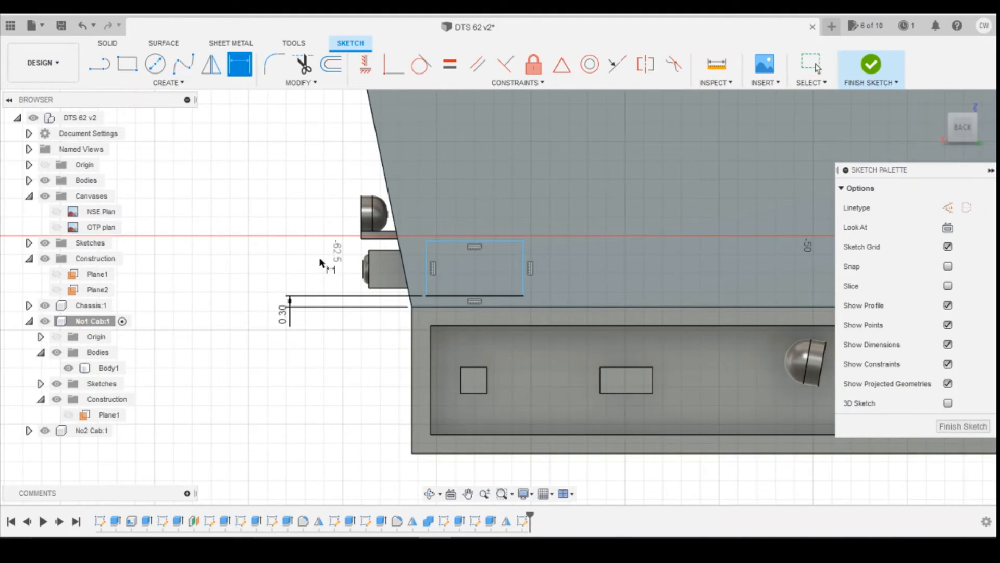
pyautogui.click(411, 308)
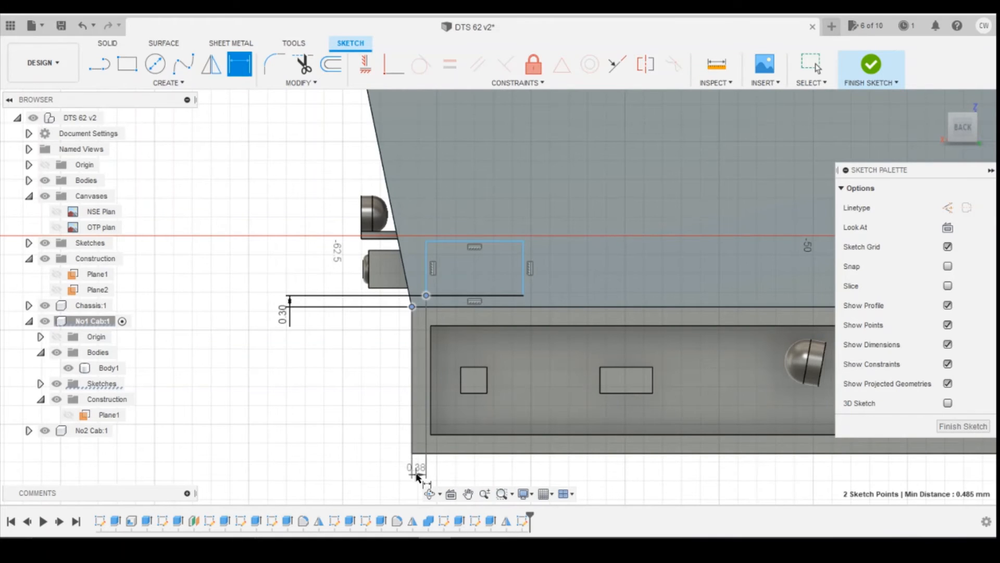
pyautogui.click(419, 472)
pyautogui.write('0.4')
pyautogui.press('Return')
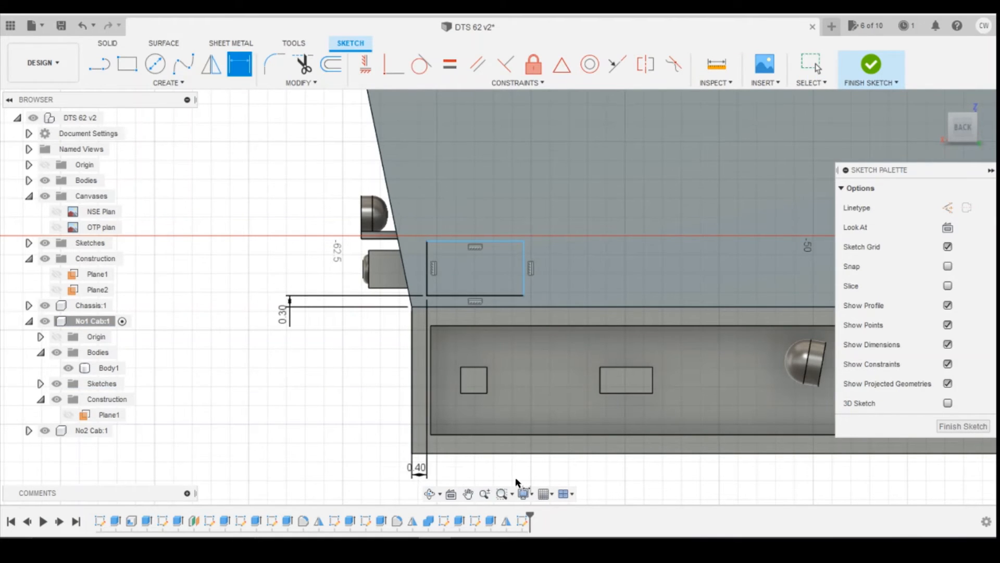
# Dimension the rectangle's lower edge to set its width to 2 mm
pyautogui.click(500, 296)
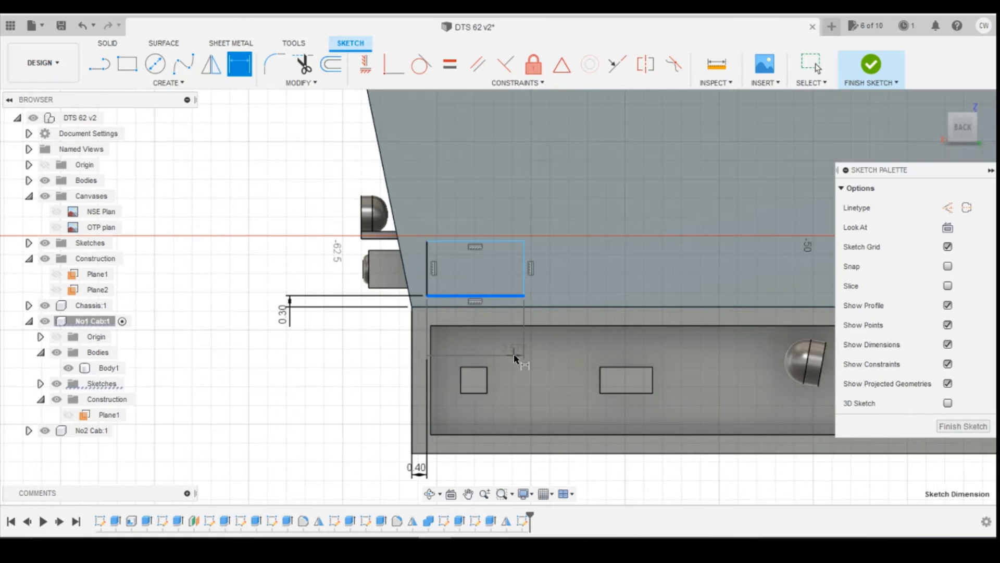
pyautogui.click(518, 356)
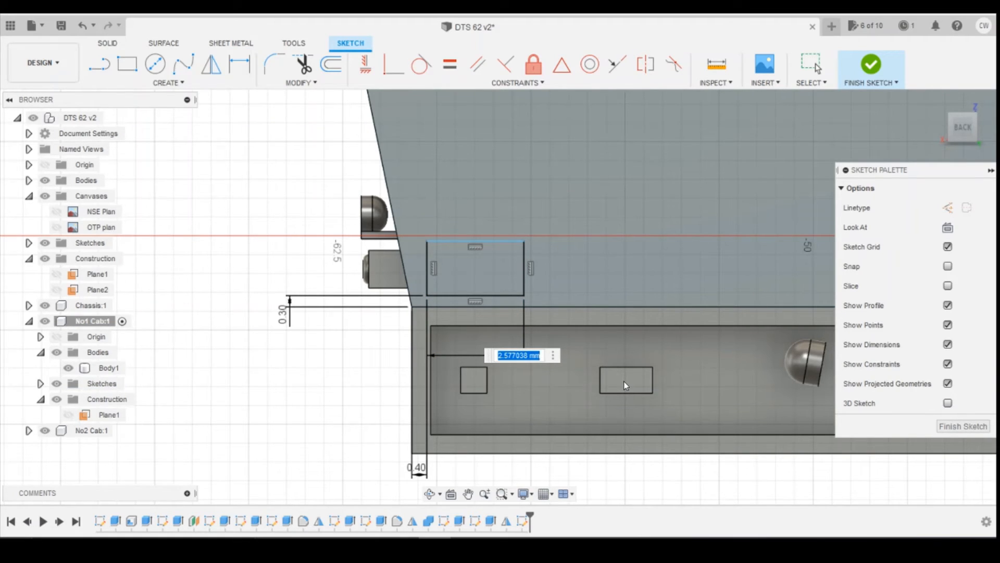
pyautogui.write('2')
pyautogui.press('Return')
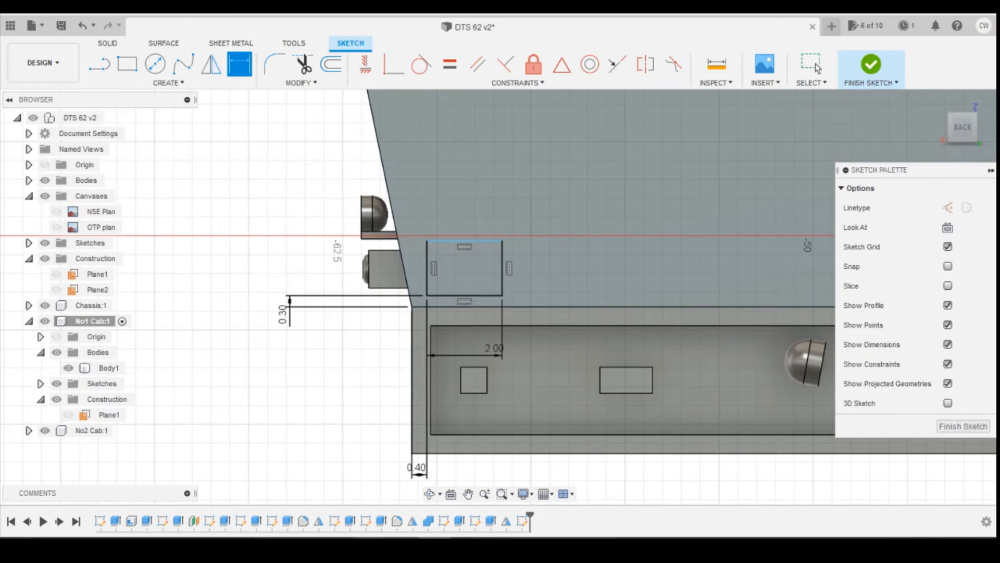
# Check the cab side panel against the reference photo in Photos, then return to Fusion 360 and set the rectangle's height to 1.5 mm
pyautogui.moveTo(369, 538)
pyautogui.click(599, 492)
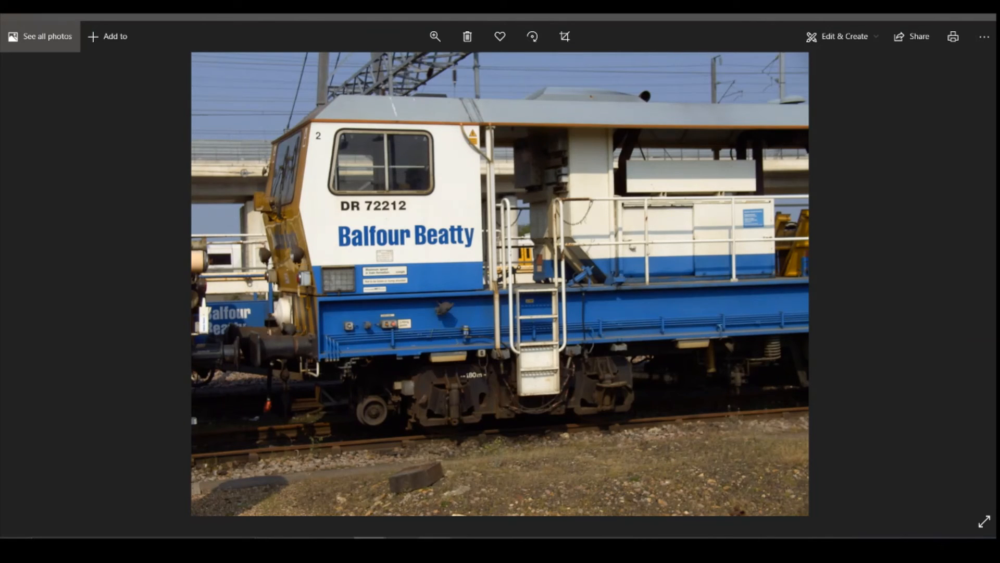
pyautogui.click(434, 538)
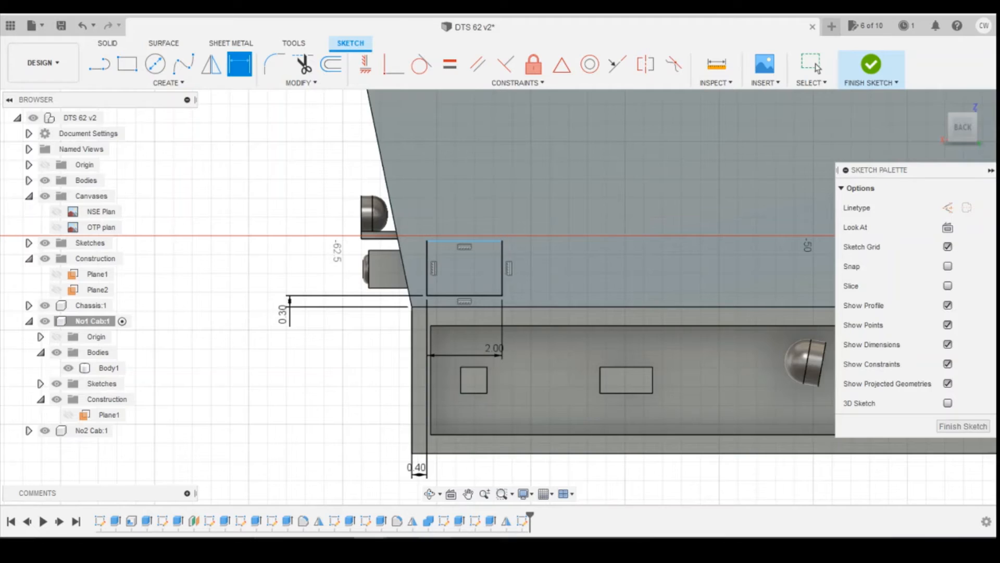
pyautogui.click(427, 268)
pyautogui.click(260, 287)
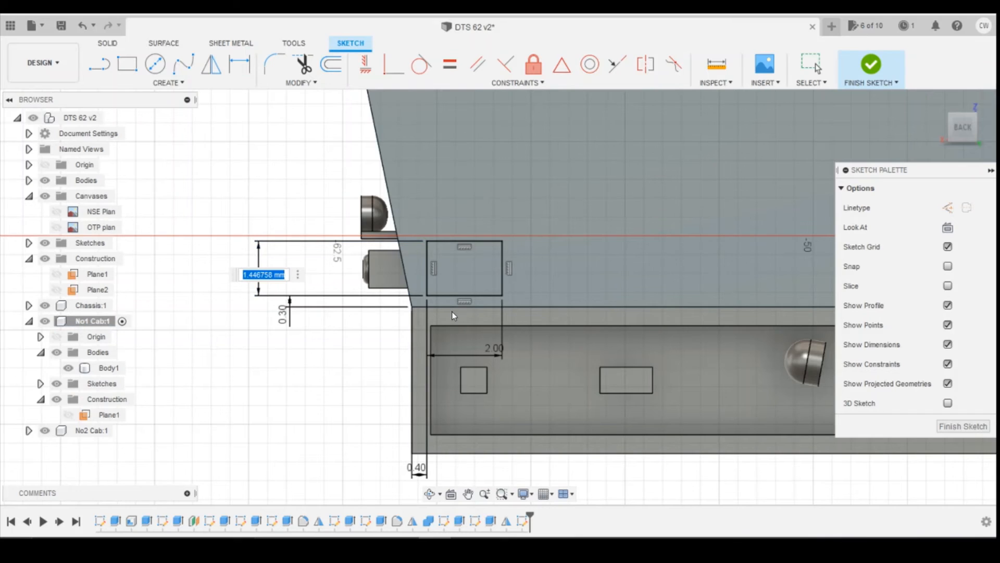
pyautogui.write('1.5')
pyautogui.press('Return')
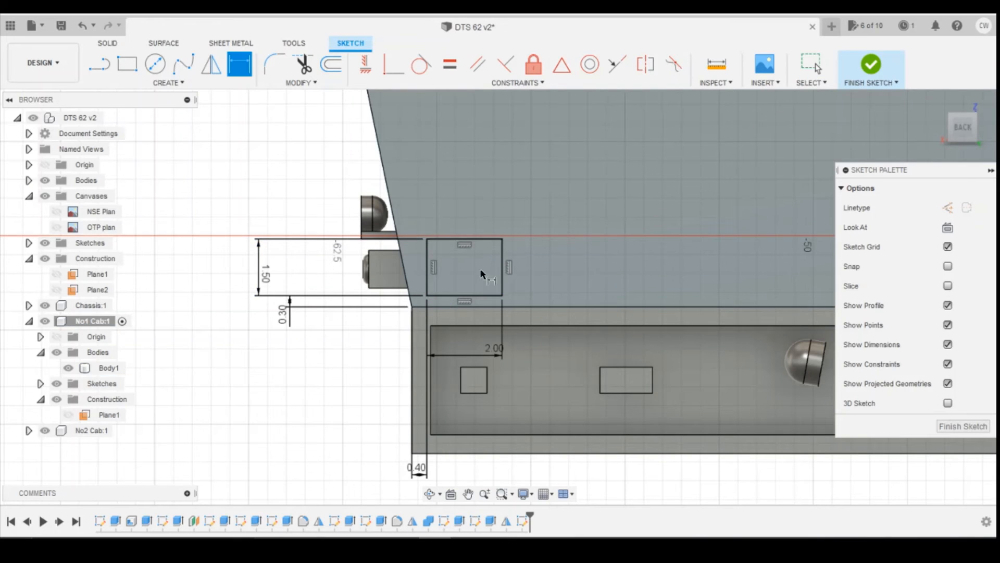
pyautogui.press('Escape')
# Extrude the rectangular panel profile 0.2 mm outward from the cab side face
pyautogui.click(483, 274)
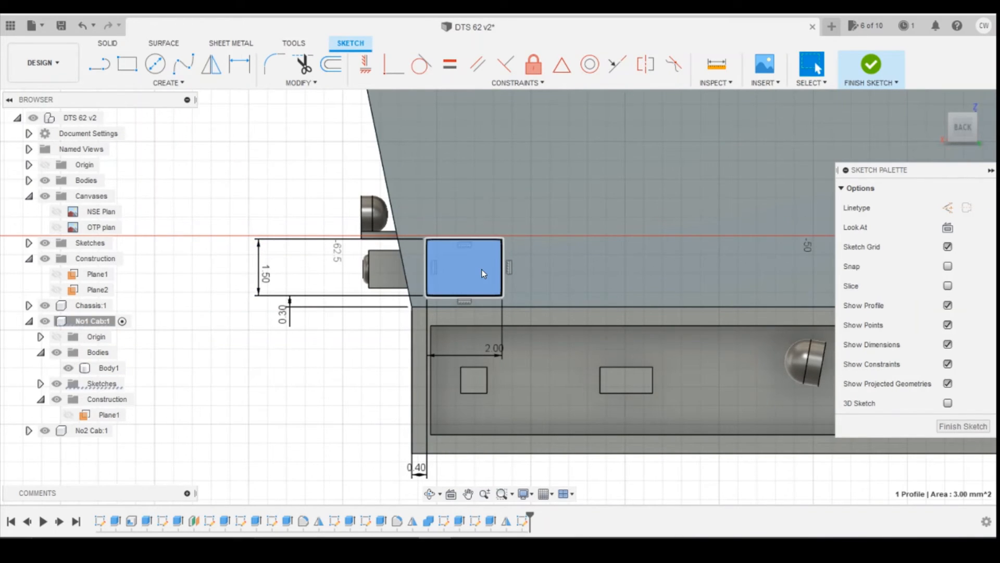
pyautogui.rightClick(484, 273)
pyautogui.click(477, 306)
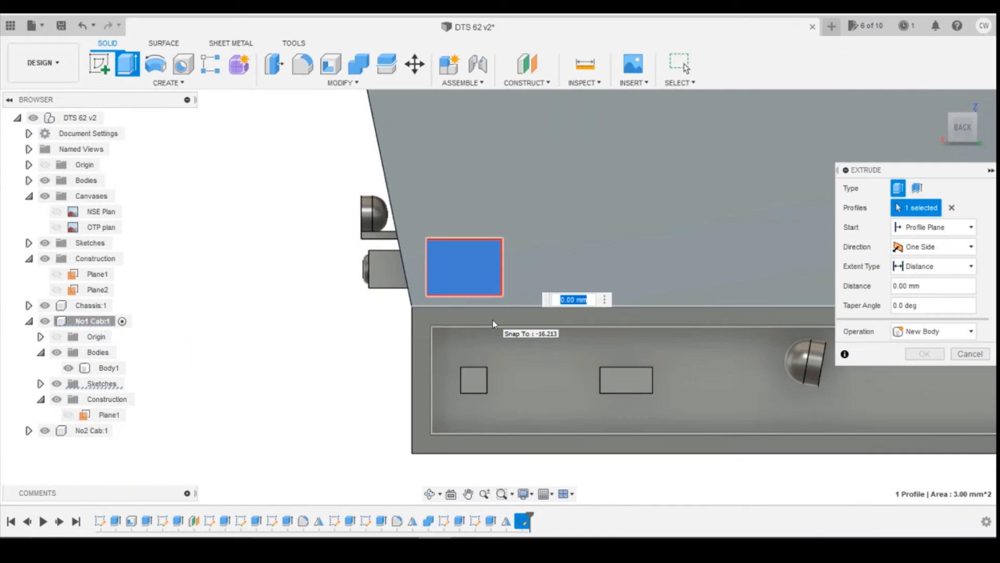
pyautogui.write('0.2')
pyautogui.press('Return')
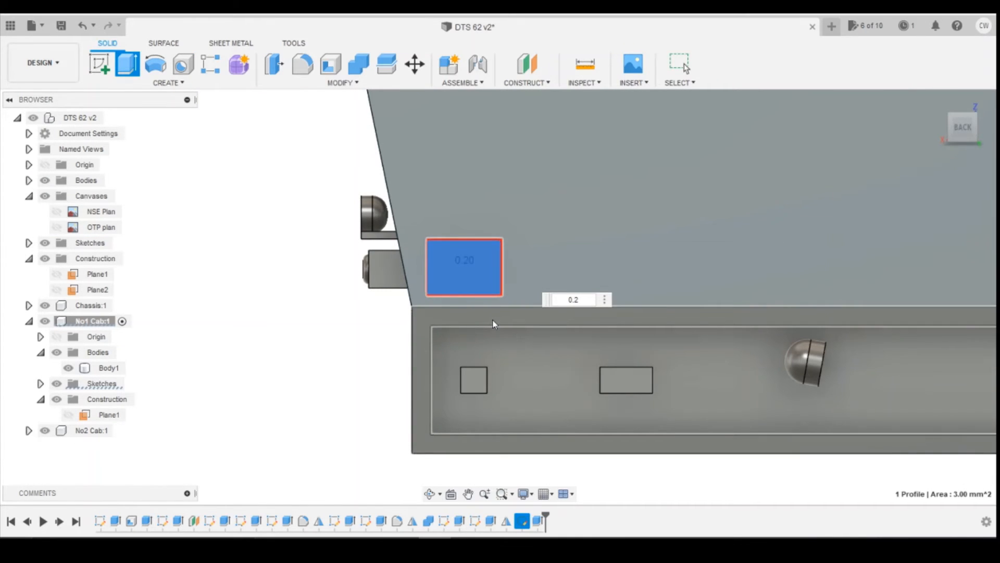
pyautogui.moveTo(965, 141); pyautogui.dragTo(993, 142)
pyautogui.scroll(-2, 483, 276)
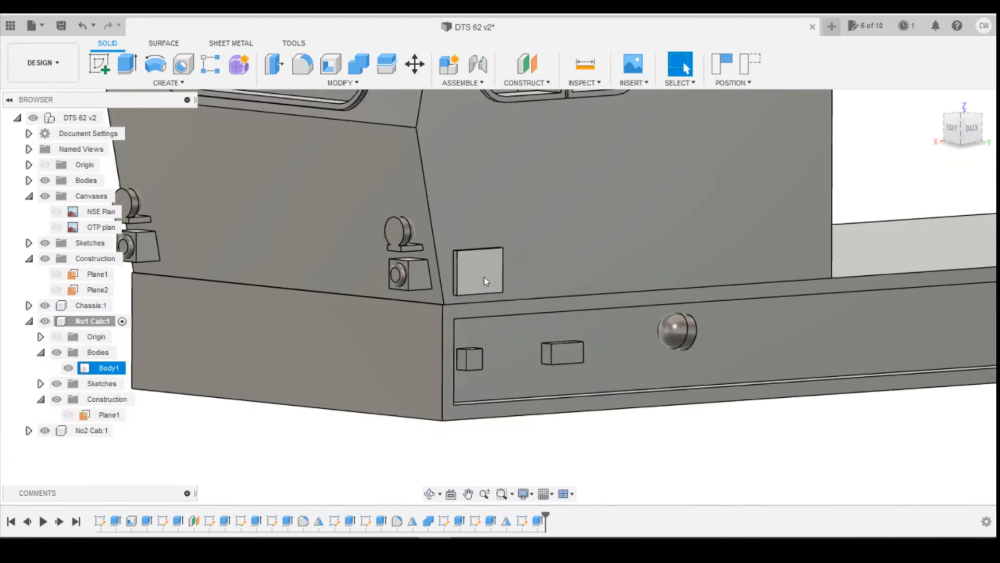
pyautogui.scroll(-6, 484, 277)
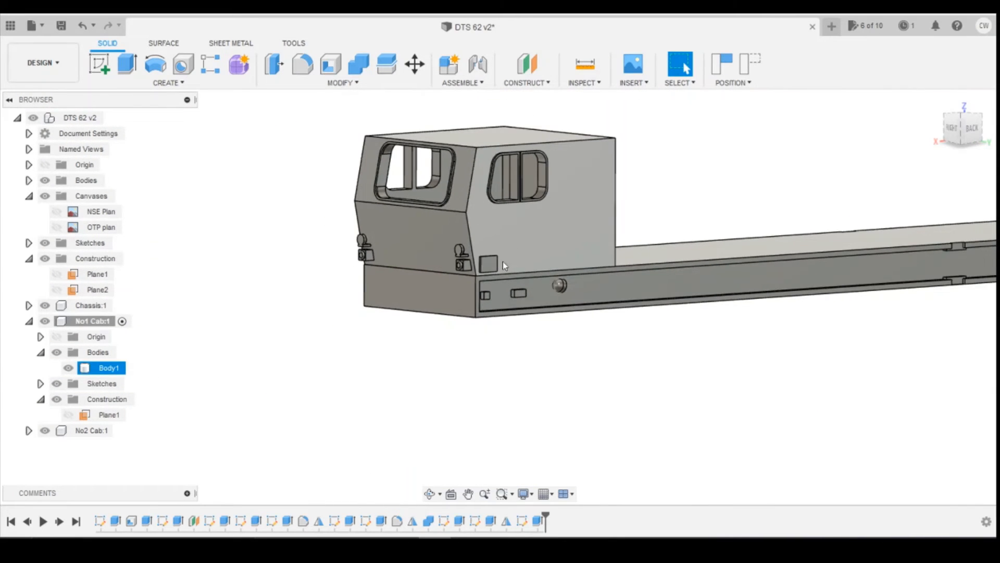
# Switch to Photos and examine the cab front and side photos for the caged unit and bracket below the windscreen
pyautogui.moveTo(467, 542)
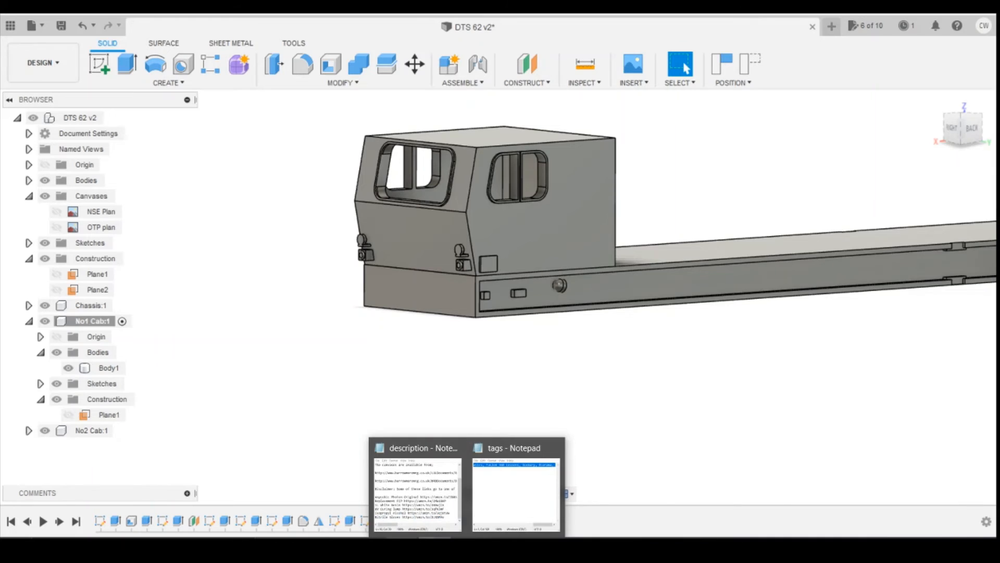
pyautogui.click(370, 543)
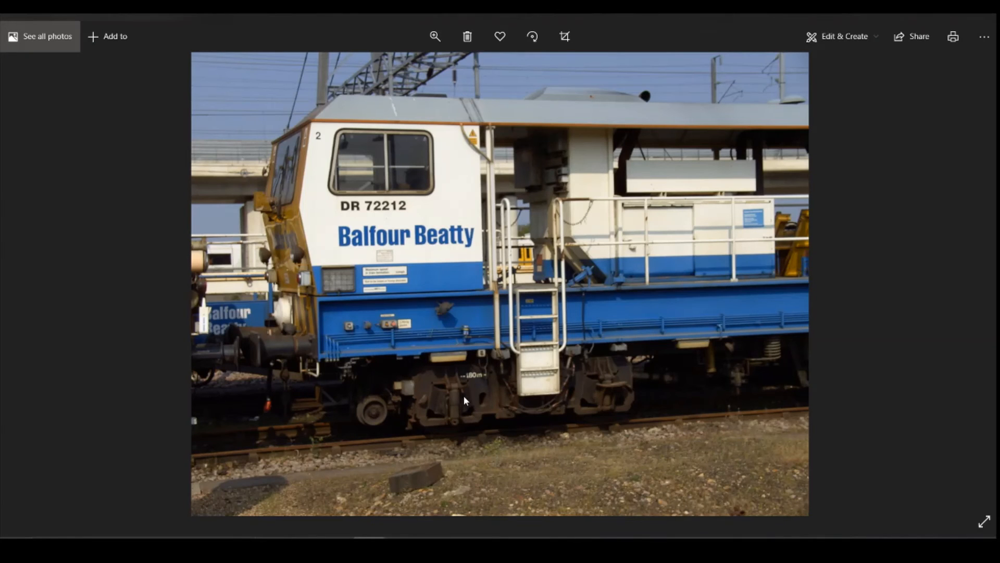
pyautogui.press('Right')
pyautogui.press('Right')
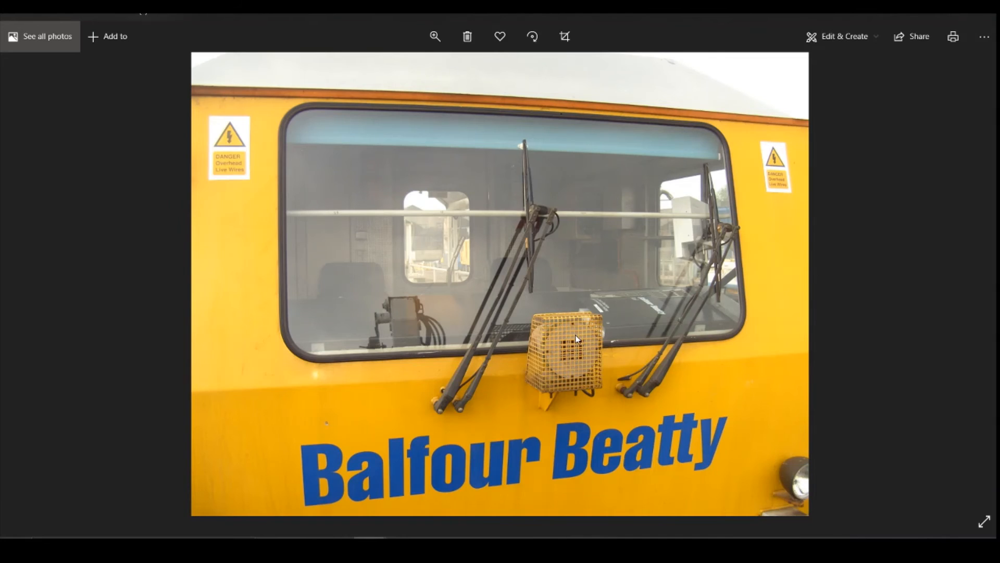
pyautogui.press('Right')
pyautogui.press('Left')
pyautogui.press('Right')
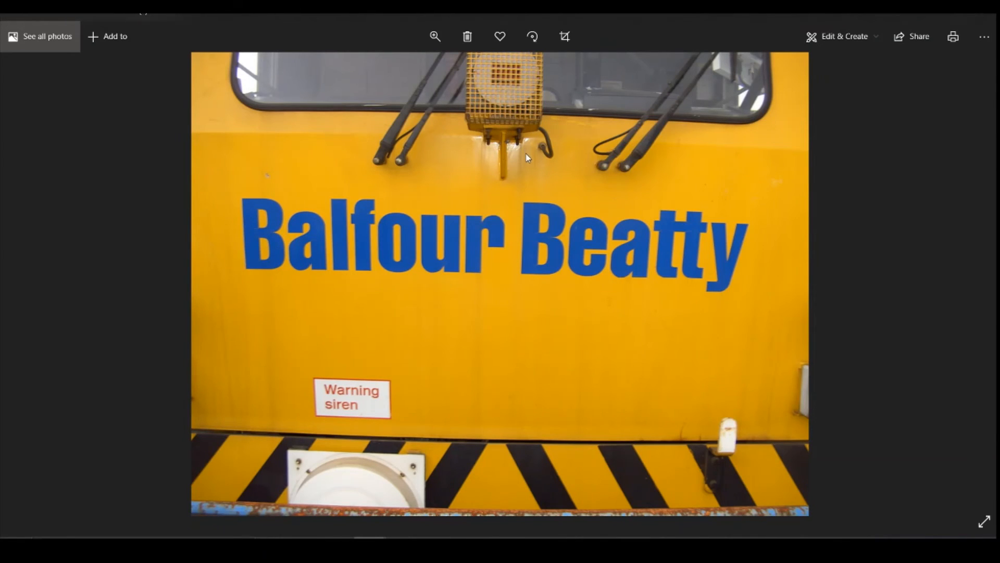
pyautogui.press('Right')
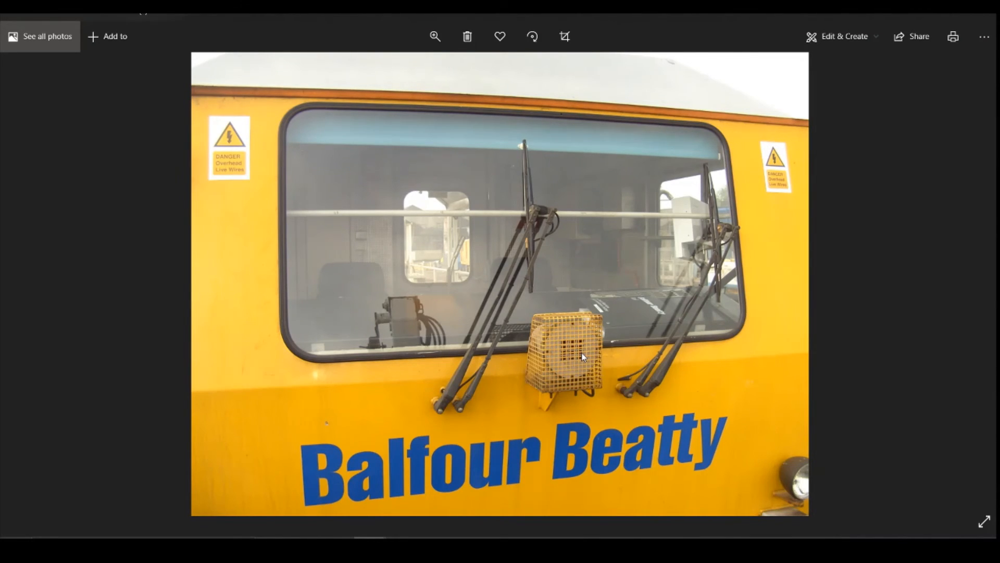
pyautogui.press('Right')
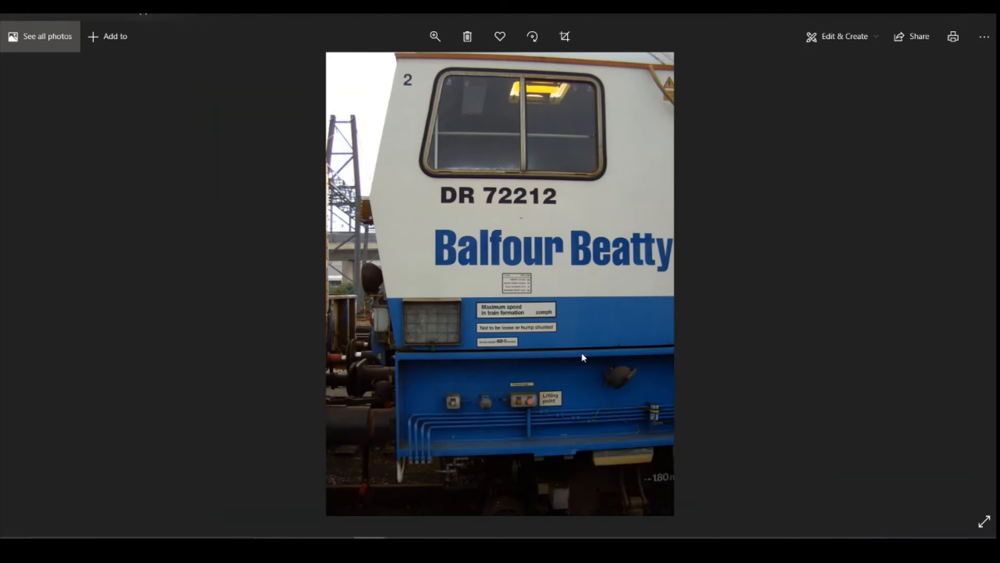
pyautogui.press('Right')
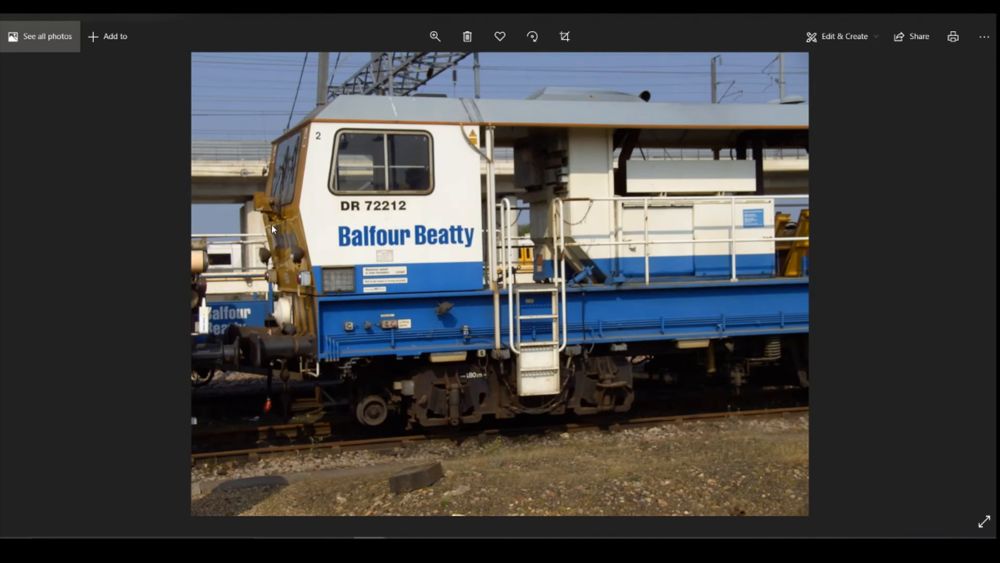
# Examine the three-quarter and side photos of the vehicle for further cab details, including the fitting beside the No1 cab's windscreen
pyautogui.press('Right')
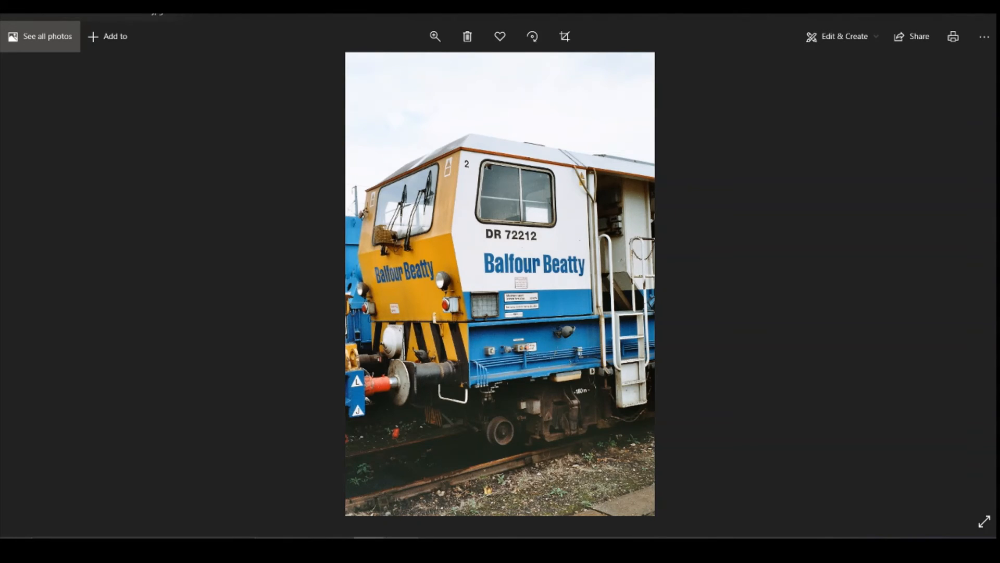
pyautogui.press('Right')
pyautogui.press('Right')
pyautogui.press('Right')
pyautogui.press('Right')
pyautogui.press('Right')
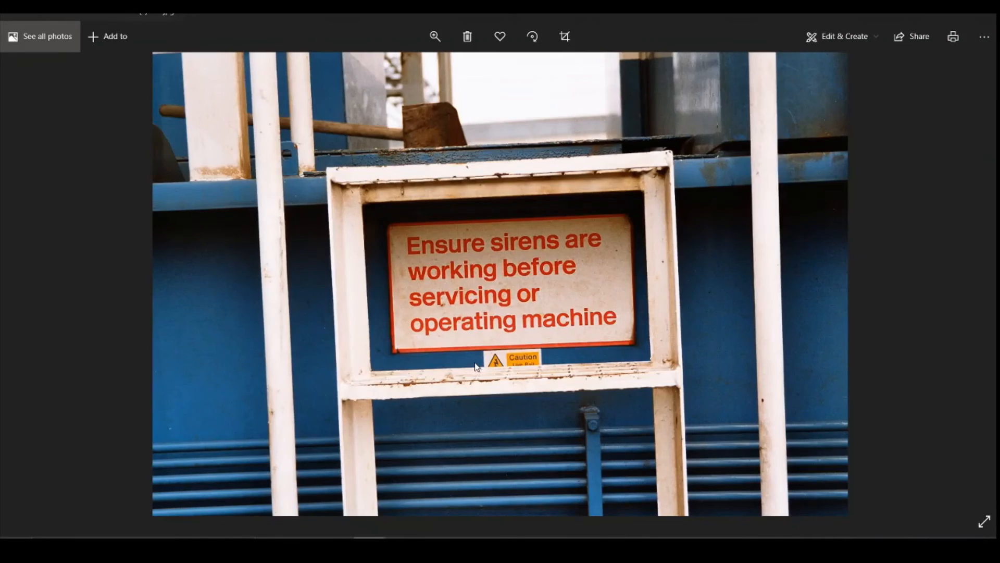
pyautogui.press('Right')
pyautogui.press('Right')
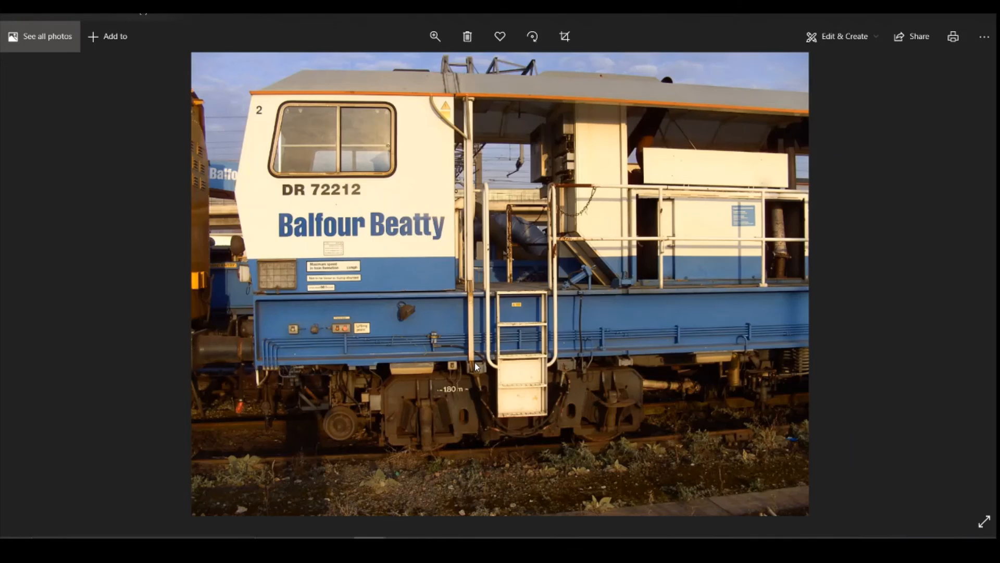
pyautogui.press('Right')
pyautogui.press('Right')
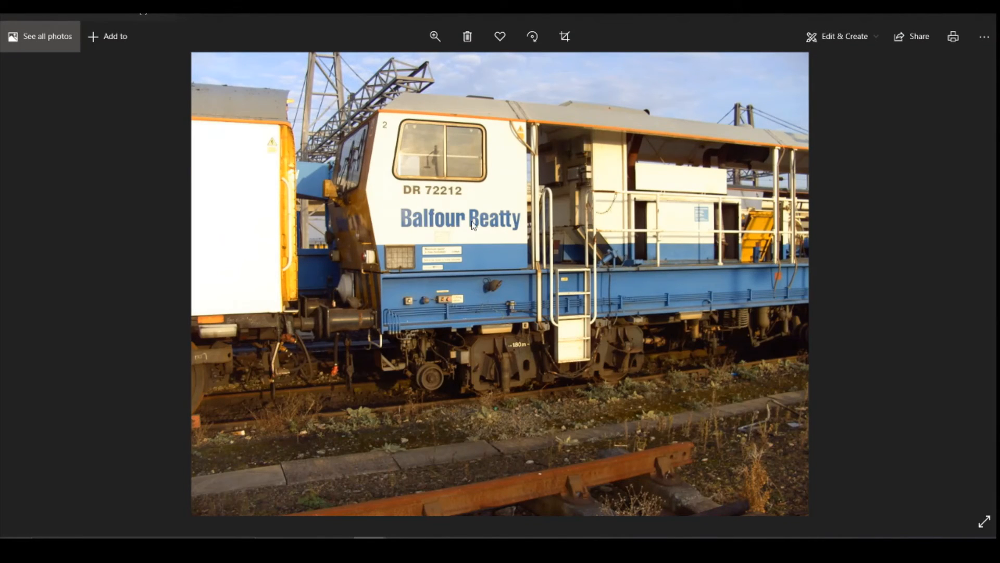
pyautogui.press('Right')
pyautogui.press('Right')
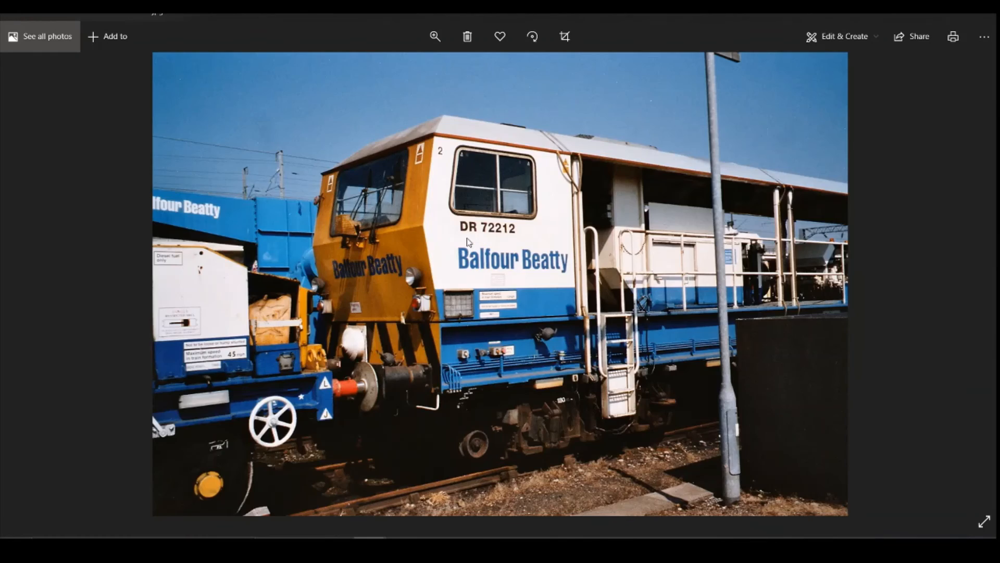
pyautogui.press('Right')
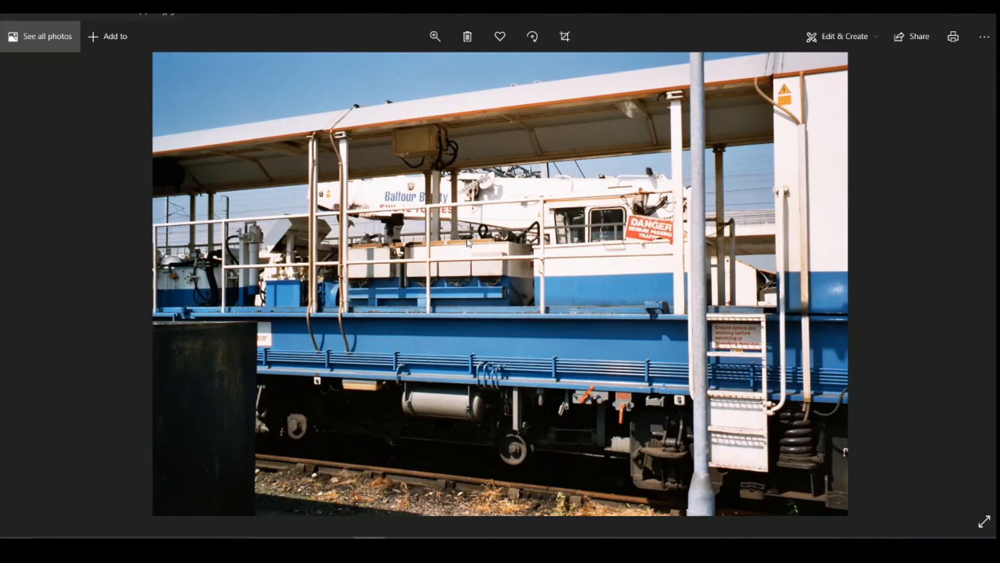
pyautogui.press('Right')
pyautogui.press('Right')
pyautogui.press('Right')
pyautogui.press('Right')
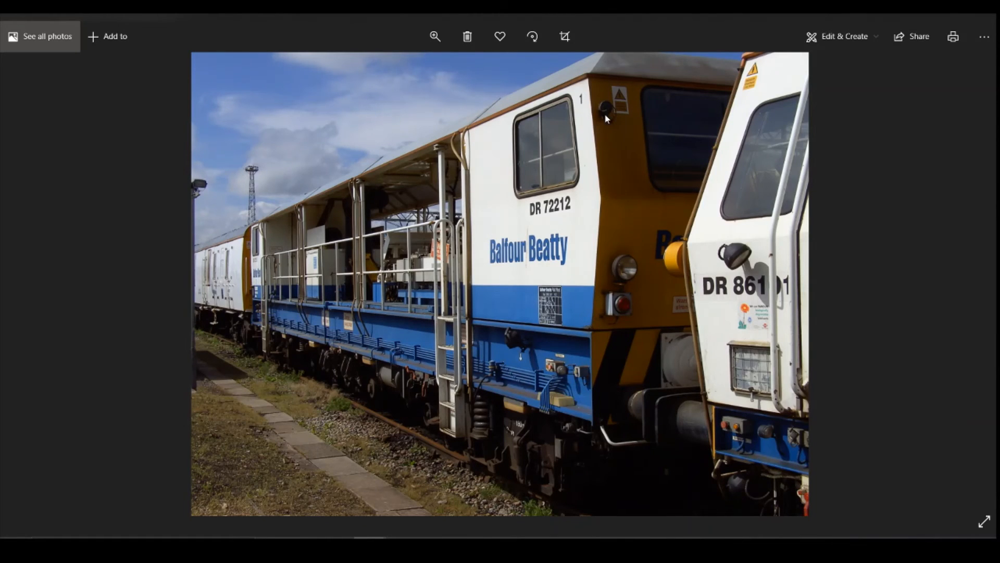
pyautogui.press('Right')
pyautogui.press('Right')
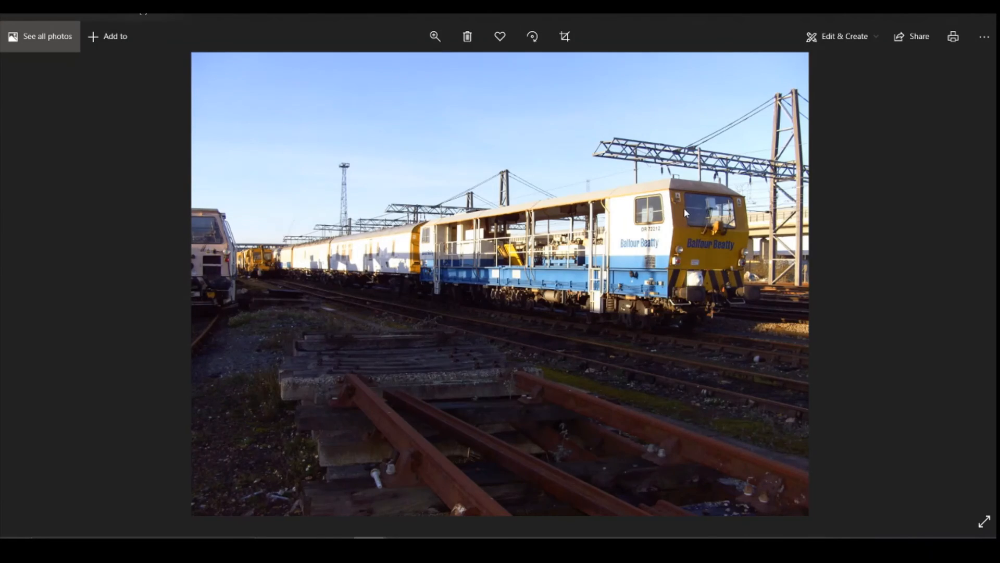
pyautogui.press('Right')
pyautogui.press('Right')
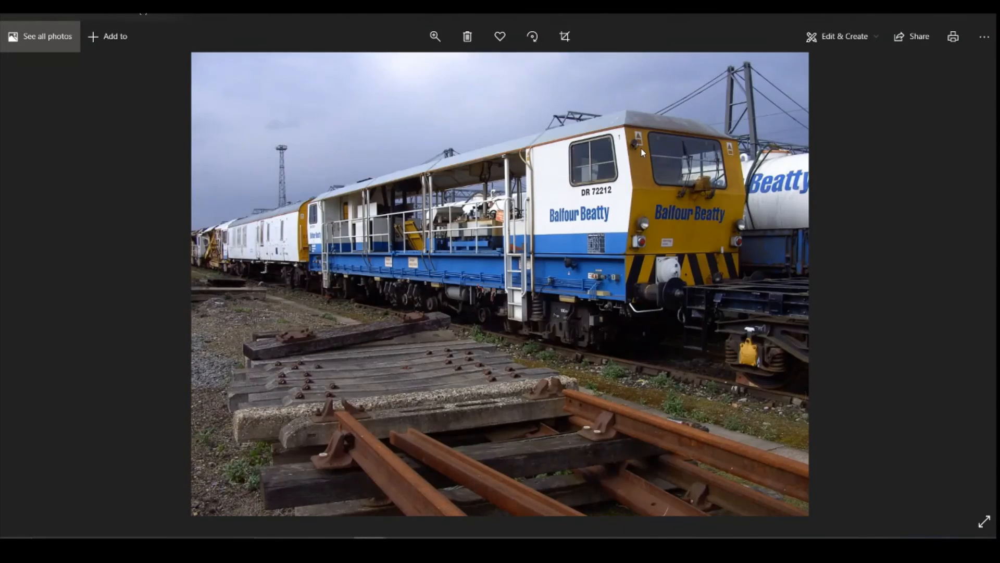
pyautogui.press('Right')
pyautogui.press('Right')
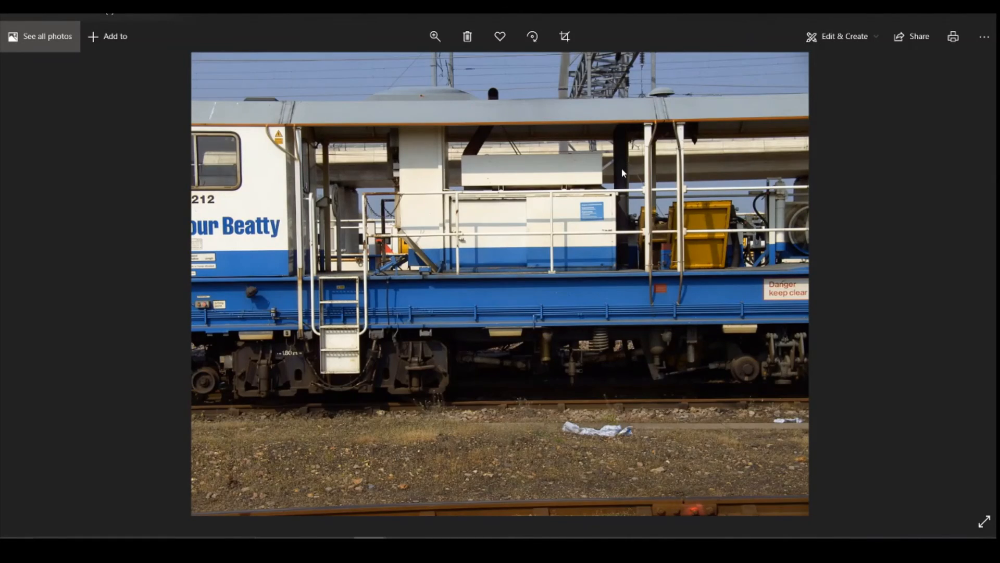
# Search the remaining reference photos for a close-up of the horn on the cab's upper front corner
pyautogui.press('Right')
pyautogui.press('Right')
pyautogui.press('Right')
pyautogui.press('Right')
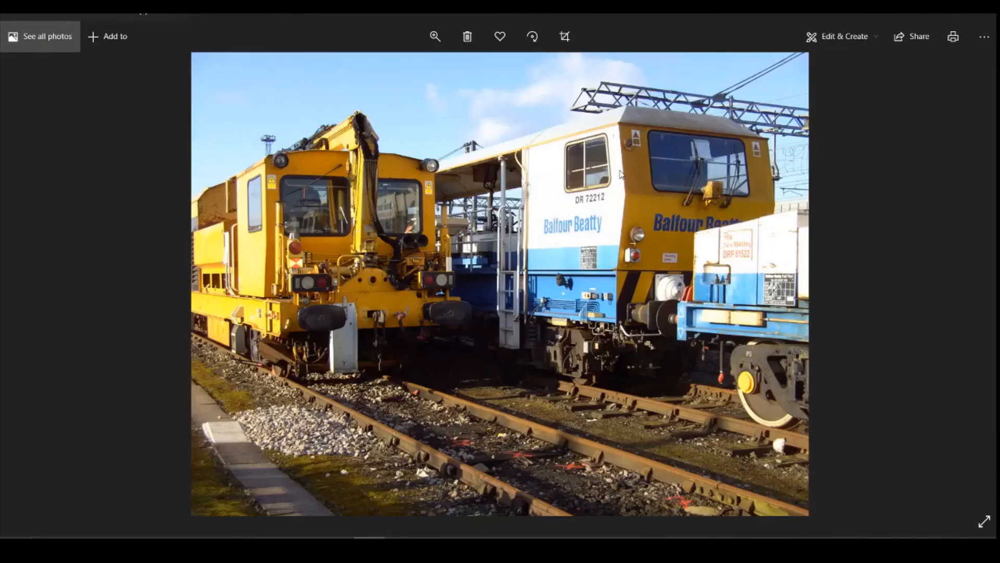
pyautogui.press('Right')
pyautogui.press('Right')
pyautogui.press('Right')
pyautogui.press('Right')
pyautogui.press('Right')
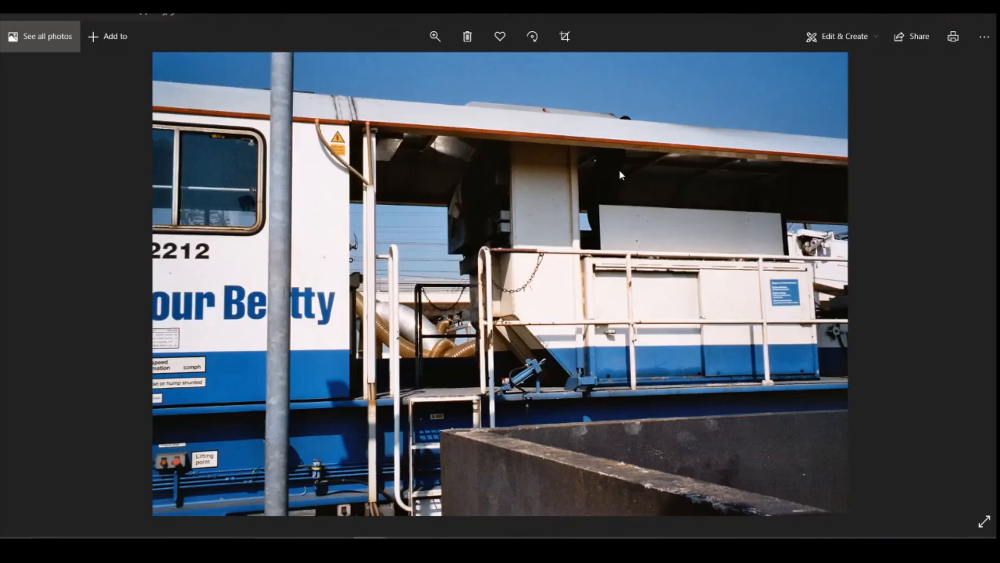
pyautogui.press('Right')
pyautogui.press('Right')
pyautogui.press('Right')
pyautogui.press('Right')
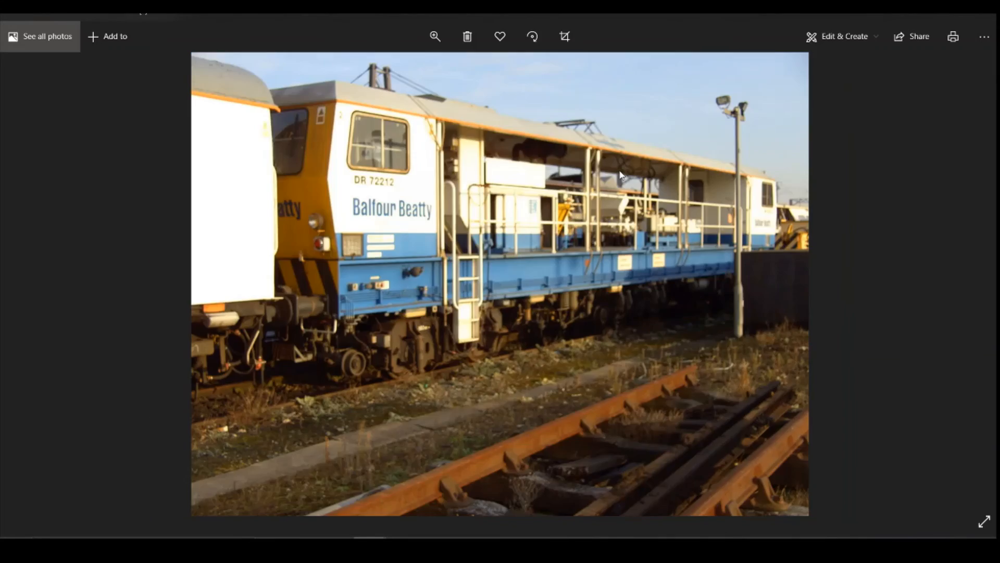
pyautogui.press('Right')
pyautogui.press('Right')
pyautogui.press('Right')
pyautogui.press('Right')
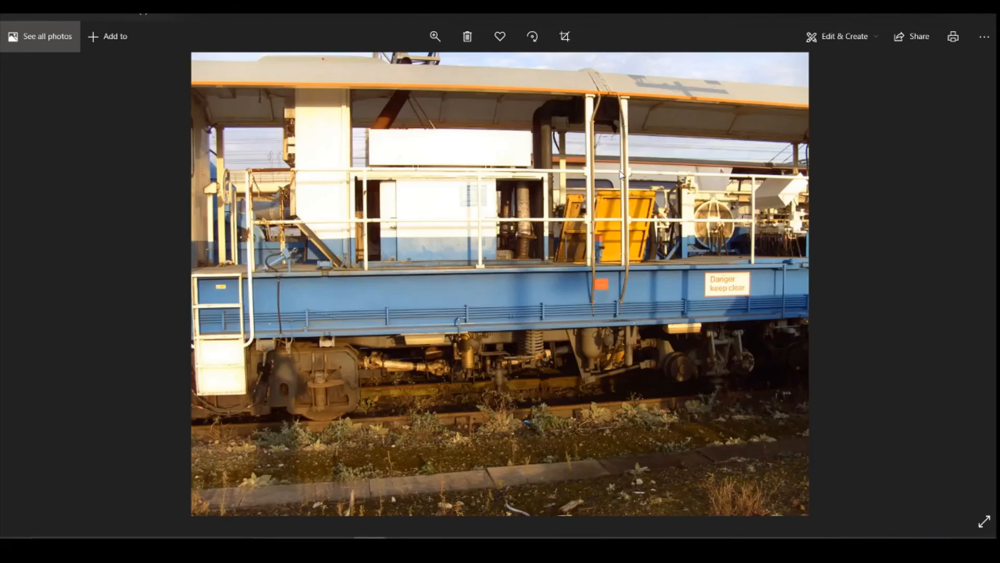
pyautogui.press('Right')
pyautogui.press('Right')
pyautogui.press('Right')
pyautogui.press('Right')
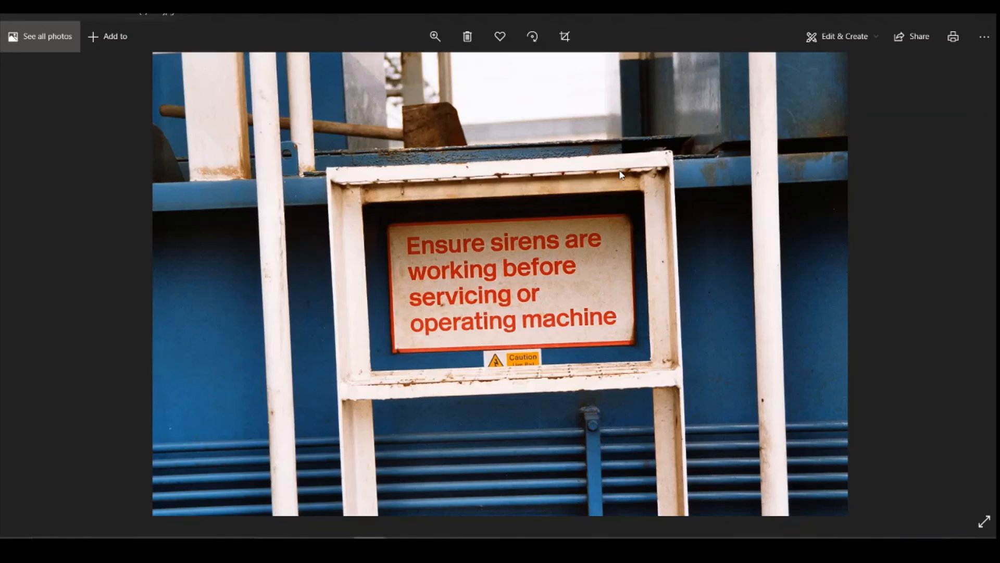
pyautogui.press('Right')
pyautogui.press('Right')
pyautogui.press('Right')
pyautogui.press('Right')
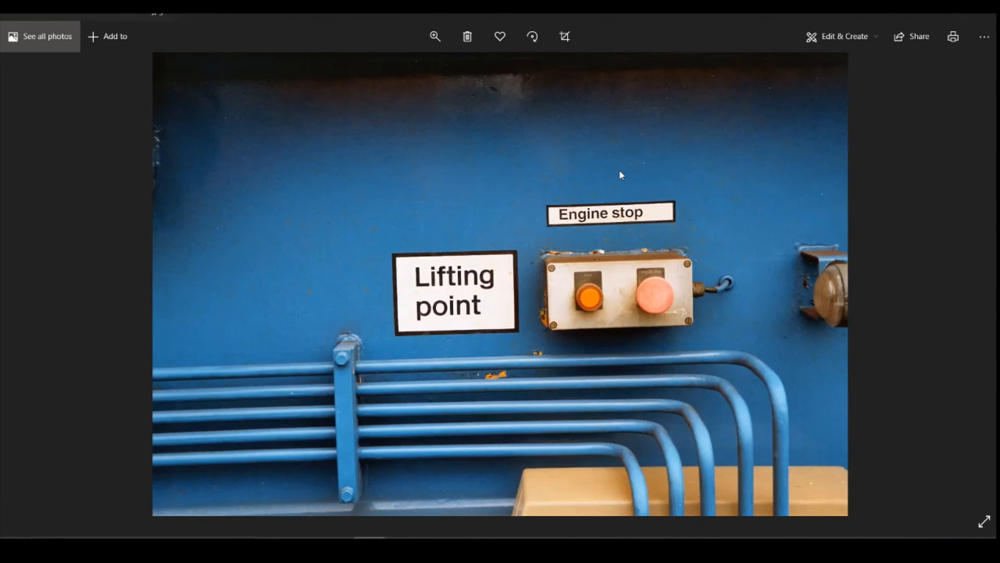
pyautogui.press('Right')
pyautogui.press('Right')
pyautogui.press('Right')
pyautogui.press('Right')
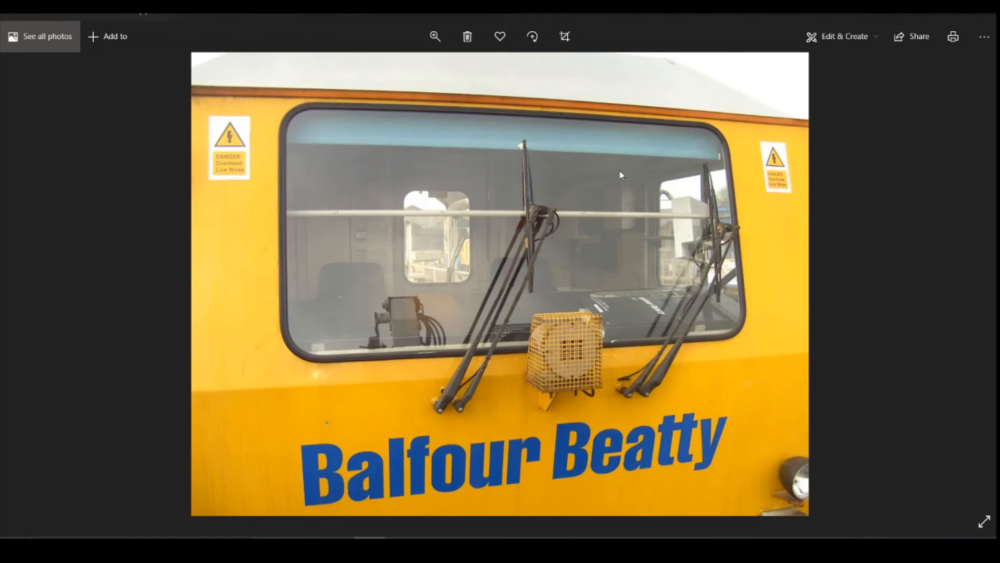
pyautogui.press('Right')
pyautogui.press('Right')
pyautogui.press('Right')
pyautogui.press('Right')
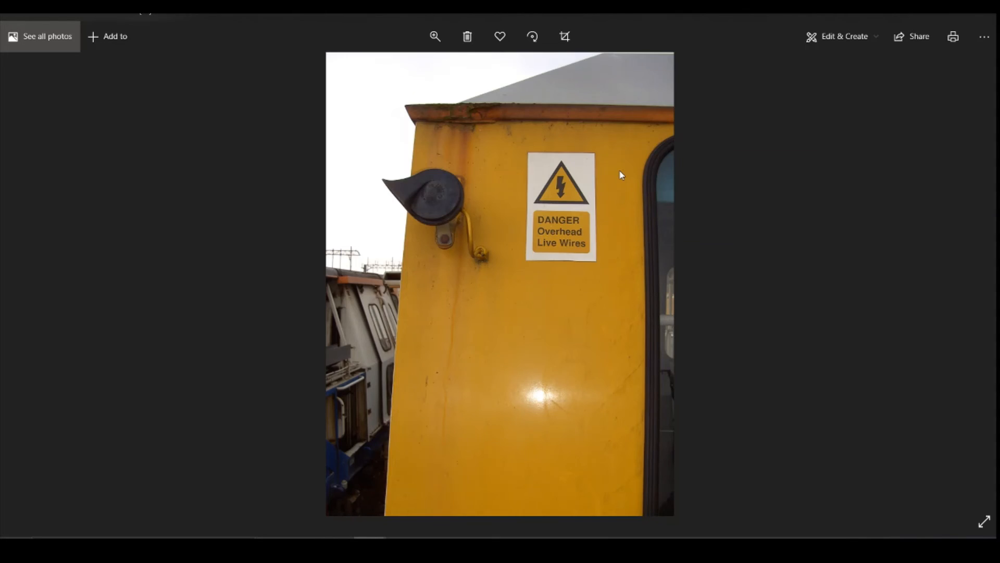
pyautogui.press('Right')
pyautogui.press('Left')
pyautogui.press('Right')
pyautogui.press('Right')
pyautogui.press('Right')
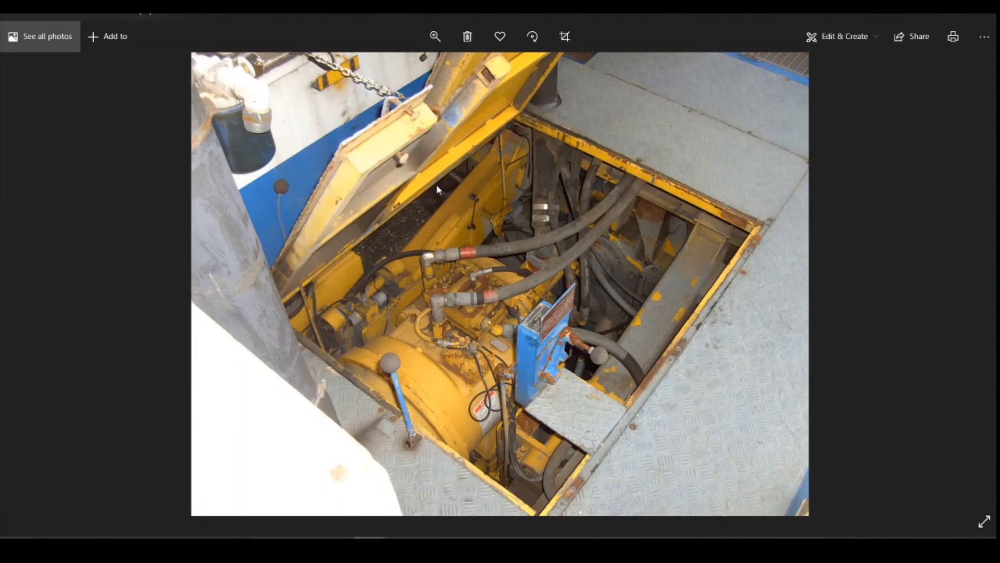
# Browse the photos of the deck, engine bay and hydraulic equipment in search of a view showing the cab-front horn
pyautogui.press('Right')
pyautogui.press('Right')
pyautogui.press('Right')
pyautogui.press('Right')
pyautogui.press('Right')
pyautogui.press('Right')
pyautogui.press('Right')
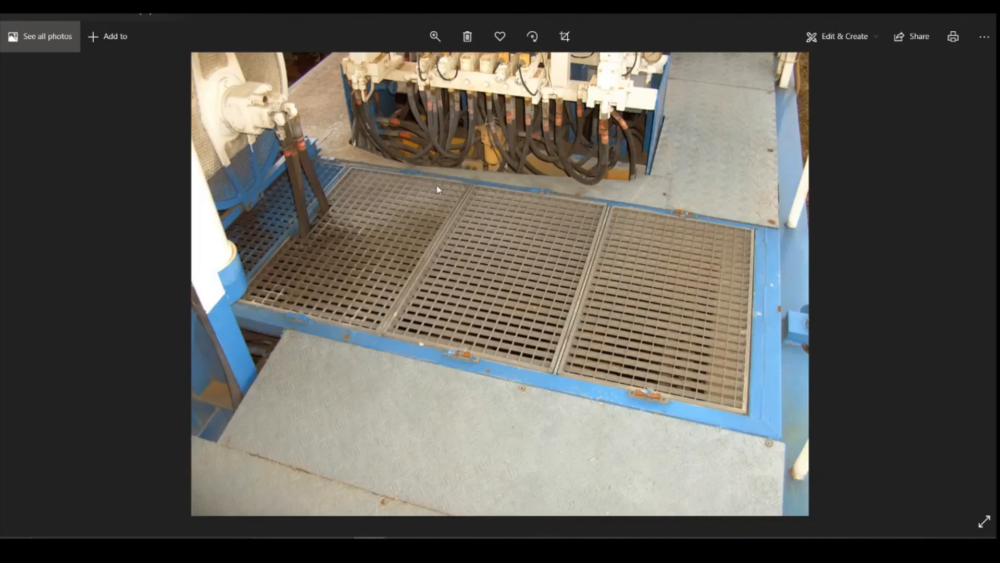
pyautogui.press('Right')
pyautogui.press('Right')
pyautogui.press('Right')
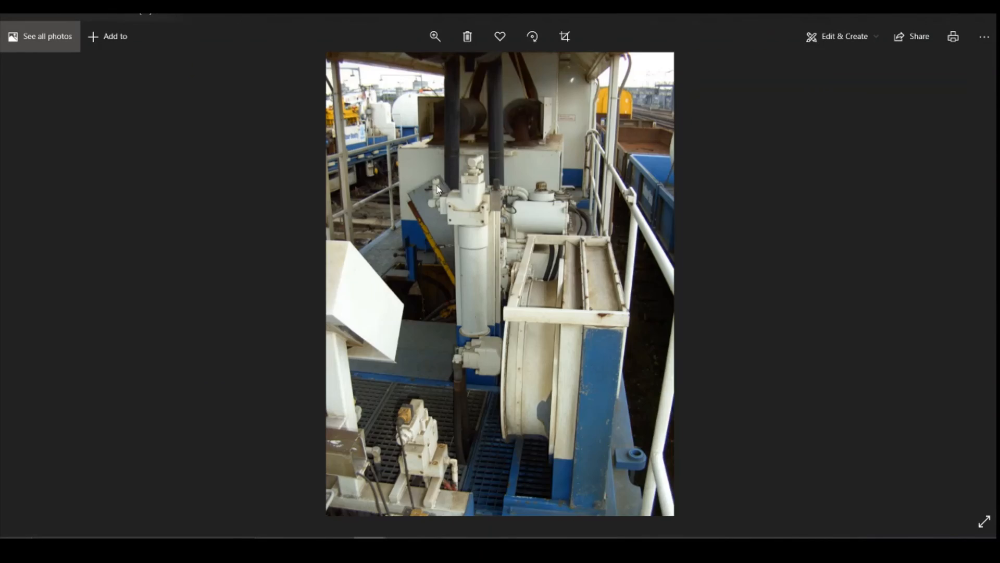
pyautogui.press('Right')
pyautogui.press('Right')
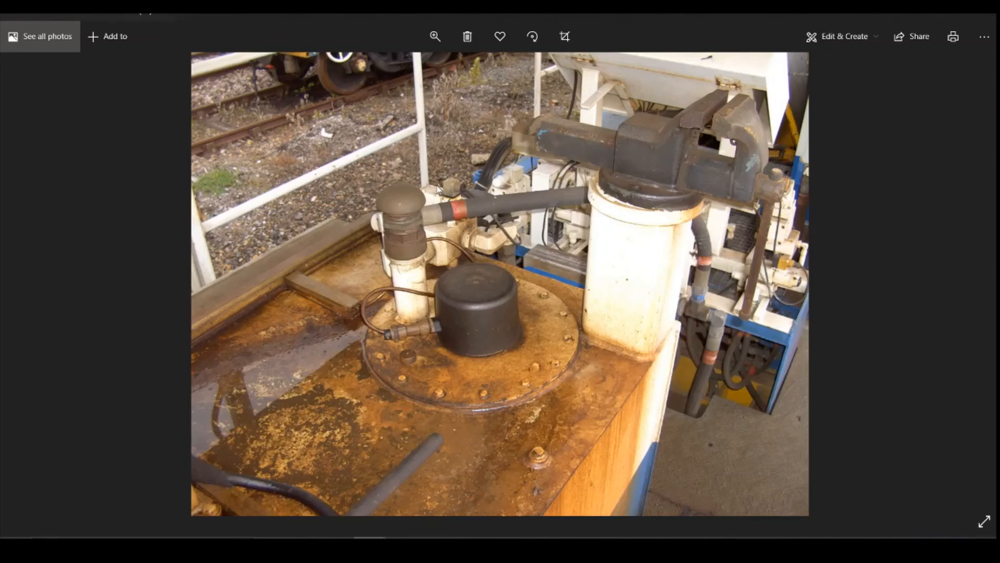
pyautogui.press('Right')
pyautogui.press('Right')
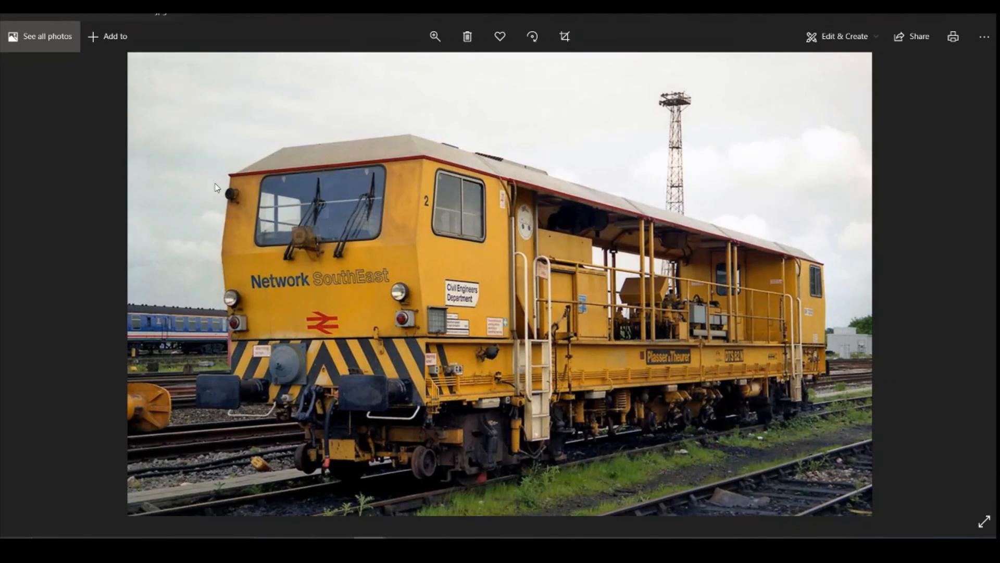
# Examine the yellow-liveried vehicle photos from several angles for the round fitting beside the windscreen on the No1 cab end
pyautogui.press('Right')
pyautogui.press('Right')
pyautogui.press('Right')
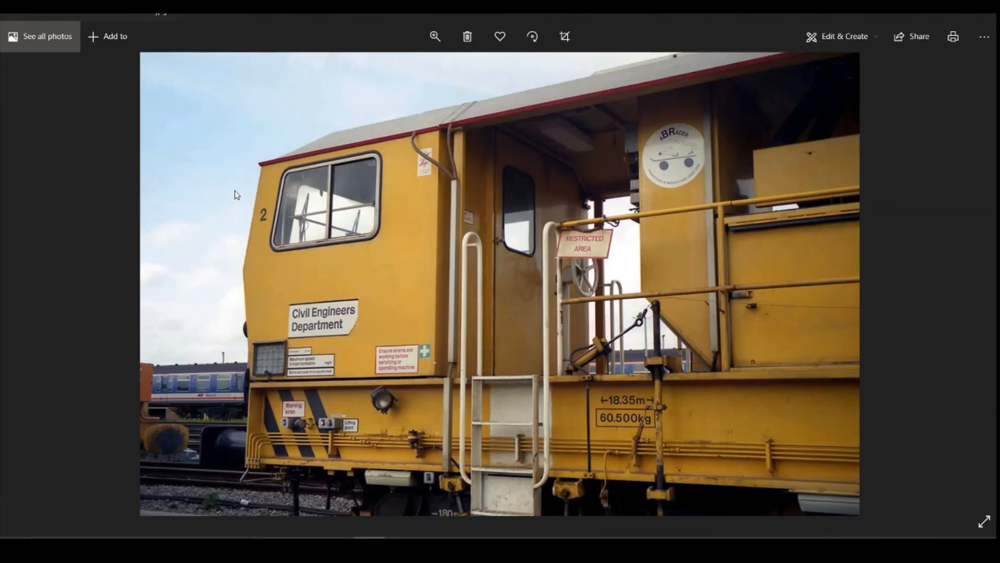
pyautogui.press('Right')
pyautogui.press('Right')
pyautogui.press('Right')
pyautogui.press('Right')
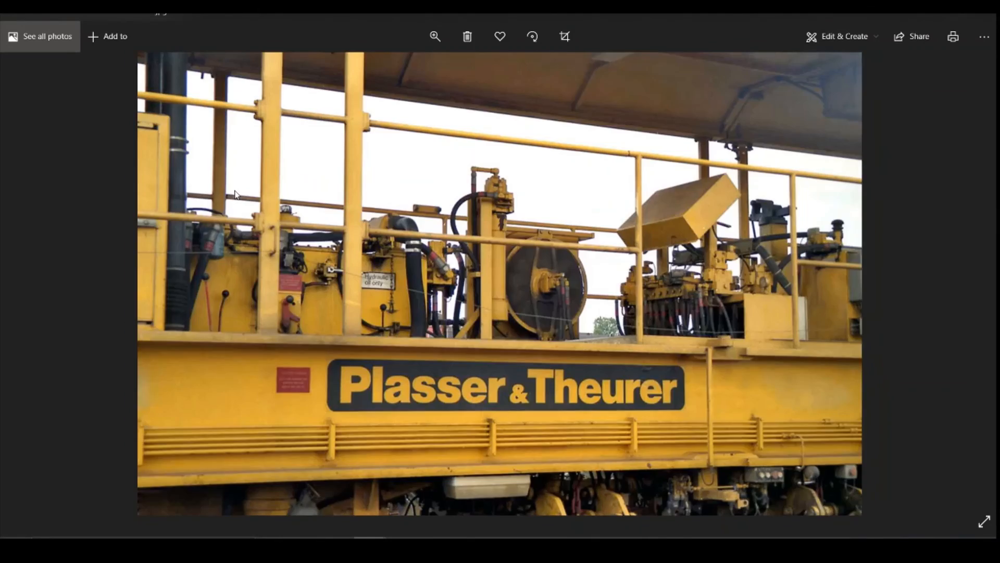
pyautogui.press('Right')
pyautogui.press('Right')
pyautogui.press('Right')
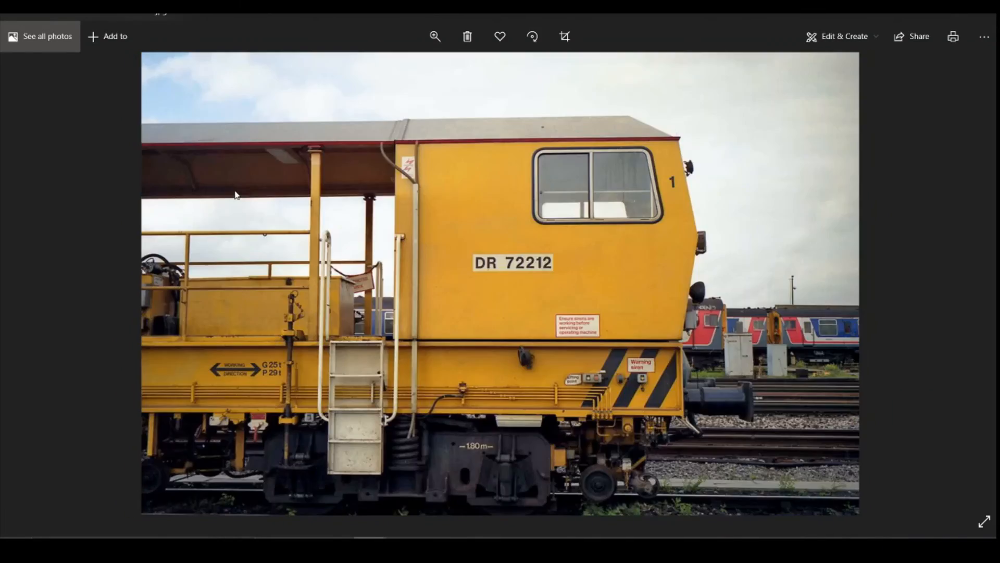
pyautogui.press('Right')
pyautogui.press('Right')
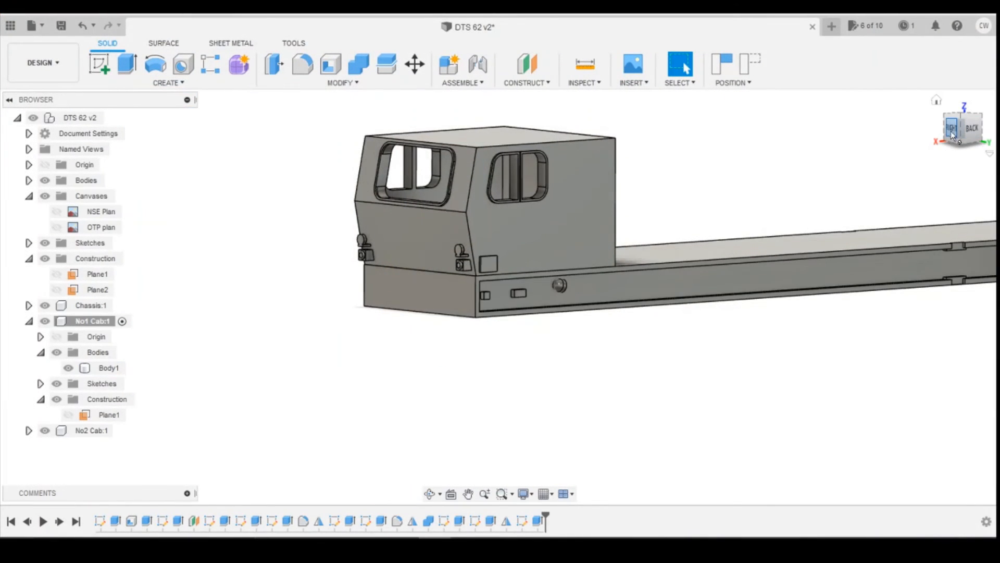
# Show the No1 Cab's Plane1 in Fusion 360, view the cab front straight on, and check the fitting's position in the three-quarter photo
pyautogui.click(68, 414)
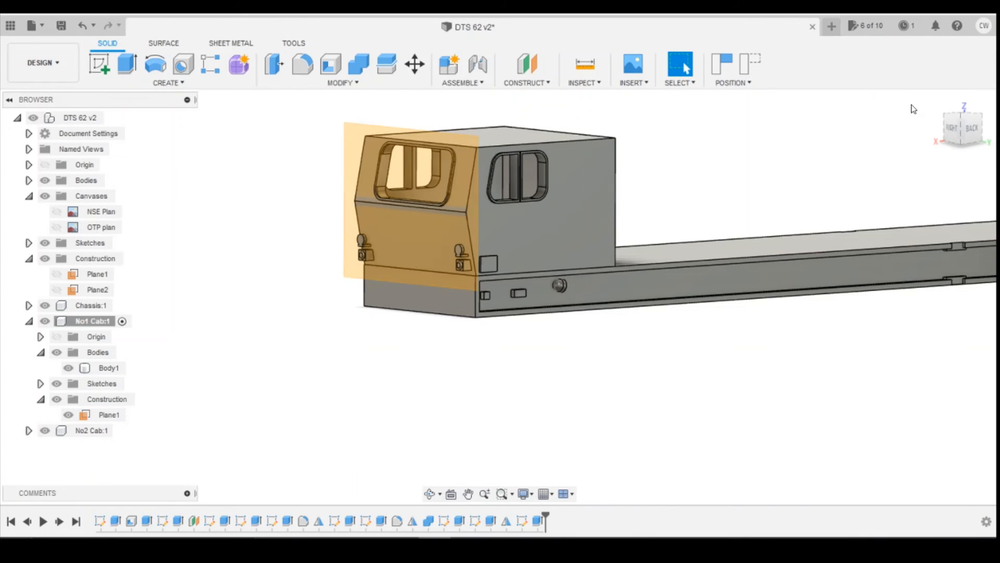
pyautogui.moveTo(952, 130)
pyautogui.mouseDown()
pyautogui.moveTo(996, 137)
pyautogui.moveTo(976, 137)
pyautogui.mouseUp()
pyautogui.click(976, 137)
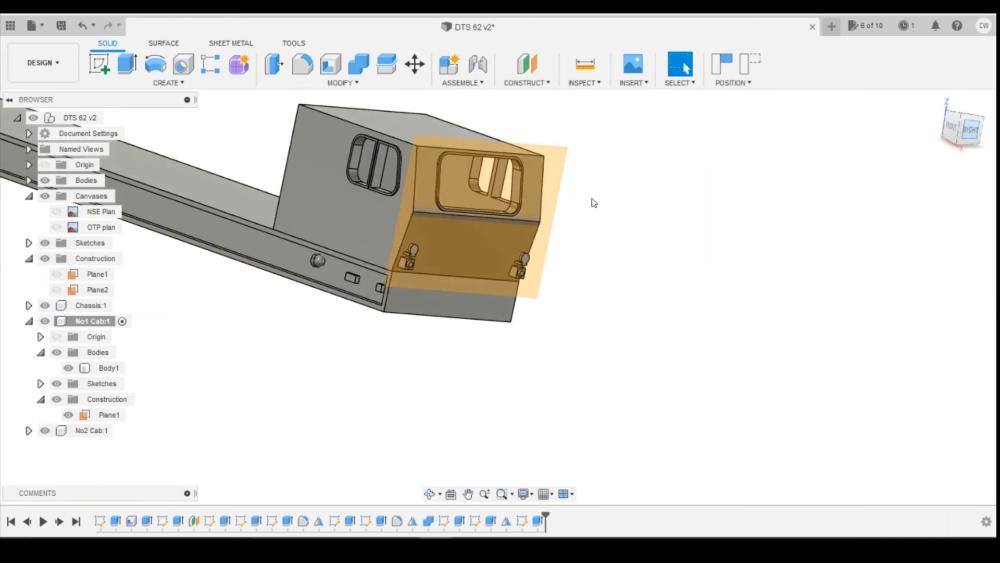
pyautogui.moveTo(369, 545)
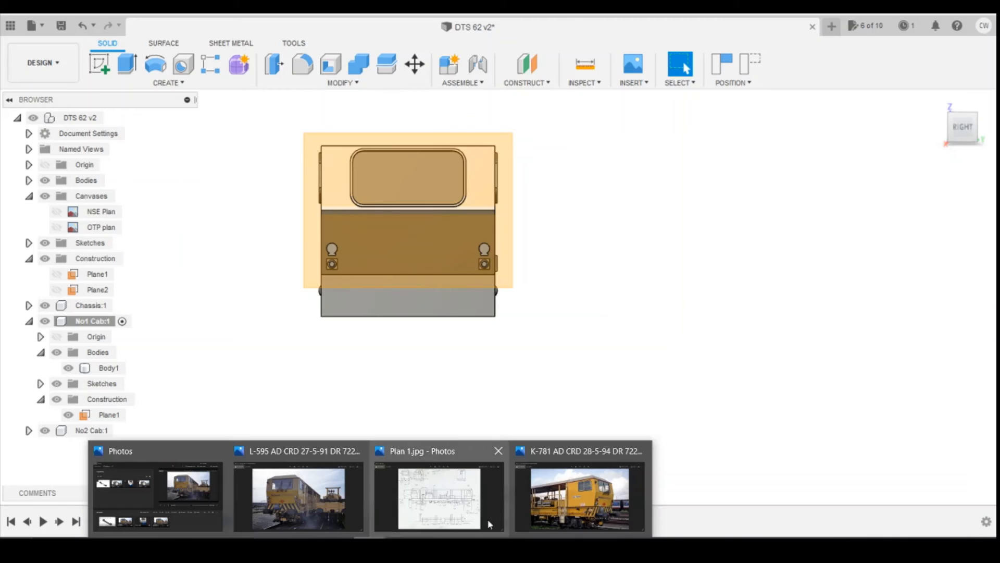
pyautogui.click(579, 497)
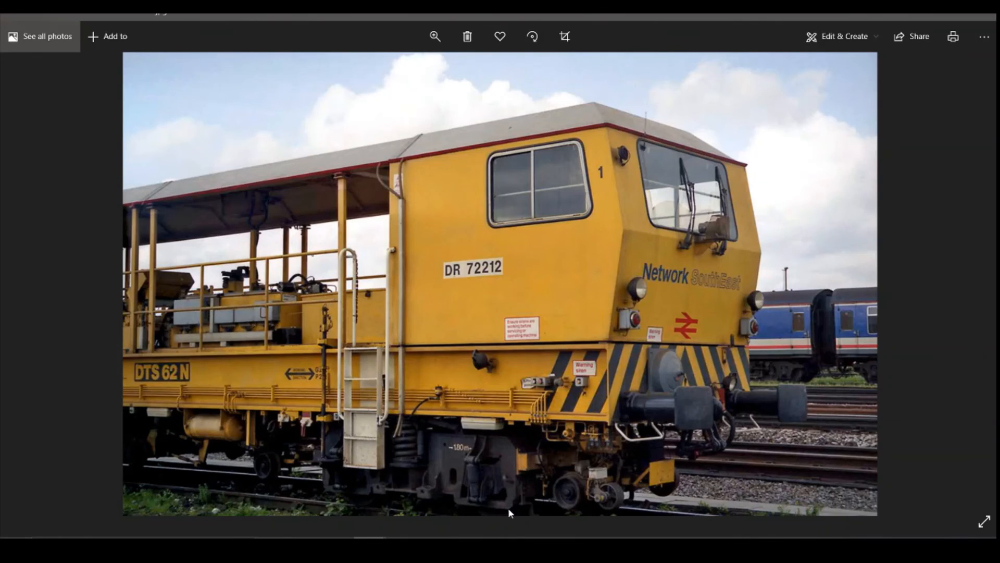
pyautogui.click(435, 547)
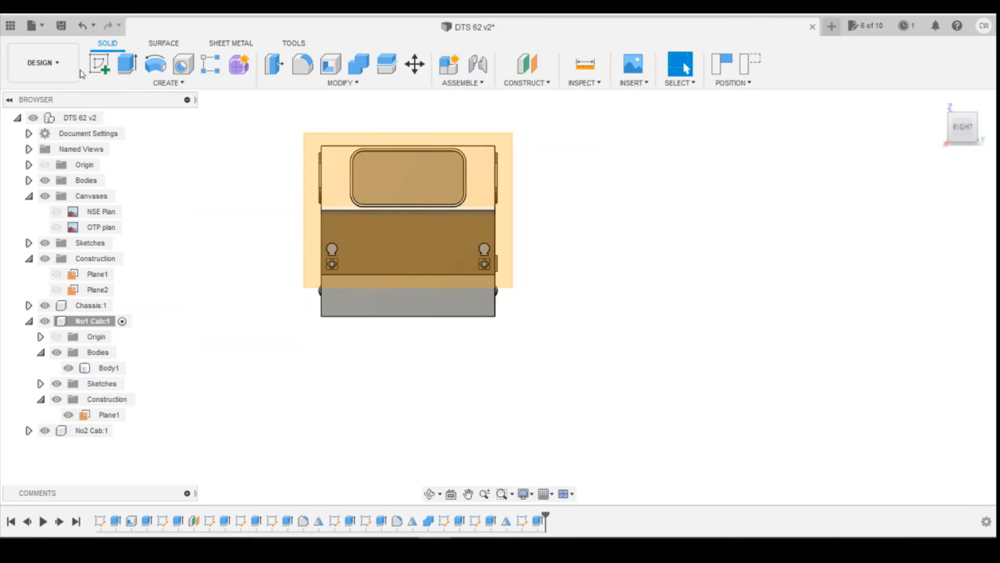
pyautogui.click(99, 65)
pyautogui.click(334, 176)
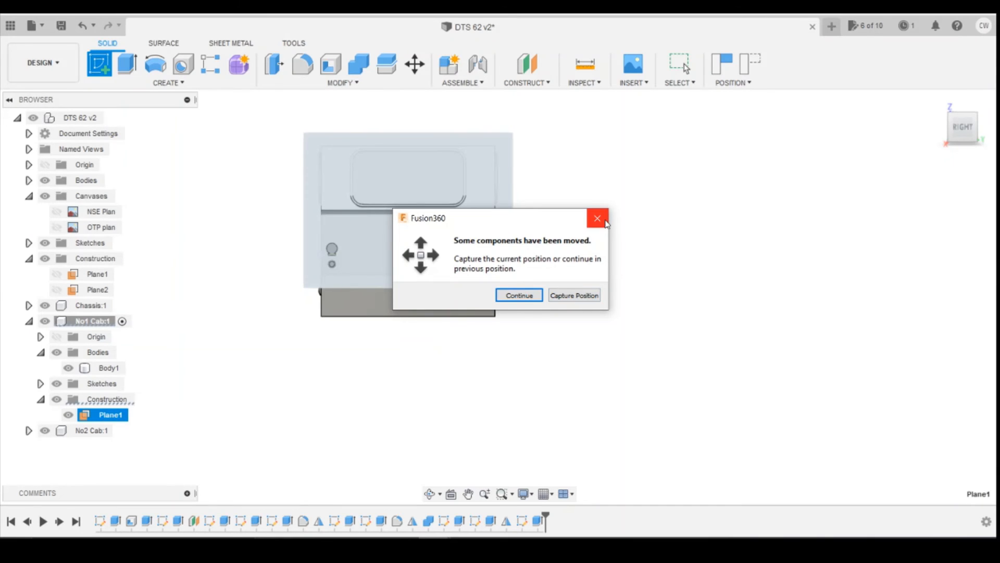
pyautogui.click(598, 218)
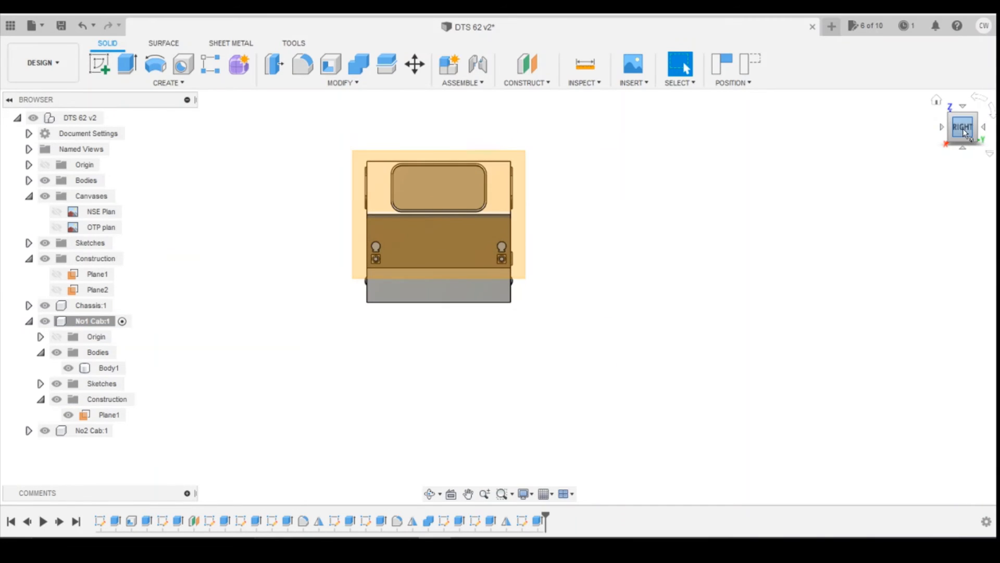
# Start a sketch on the No1 Cab's Plane1 in front of the cab, continuing with the components in their previous position
pyautogui.moveTo(967, 132)
pyautogui.mouseDown()
pyautogui.moveTo(983, 138)
pyautogui.moveTo(953, 130)
pyautogui.mouseUp()
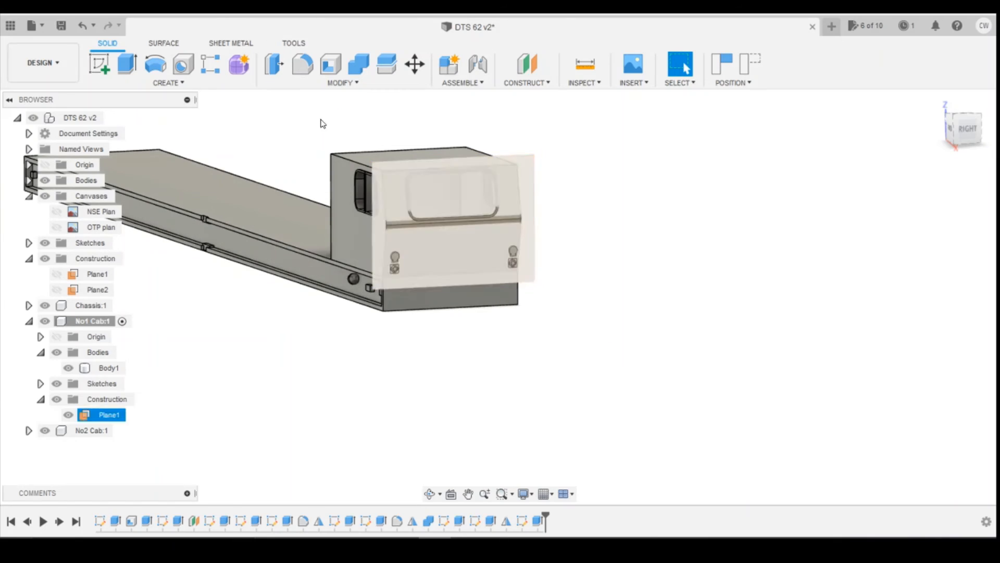
pyautogui.click(99, 64)
pyautogui.click(436, 191)
pyautogui.click(435, 190)
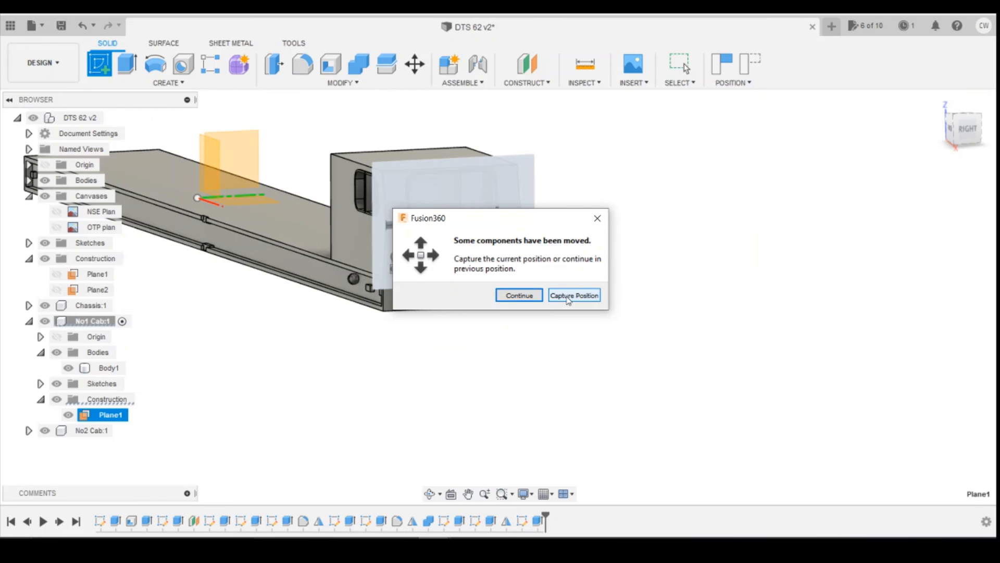
pyautogui.click(535, 296)
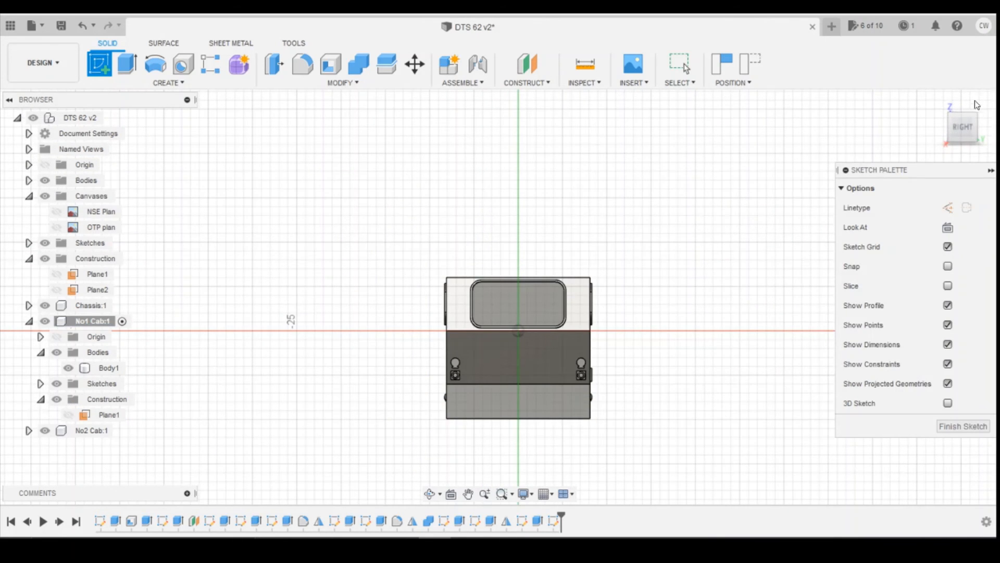
# Draw a 0.7 mm diameter circle on the cab front between the windscreen and the cab's side edge, near the roof
pyautogui.moveTo(950, 123); pyautogui.dragTo(949, 134)
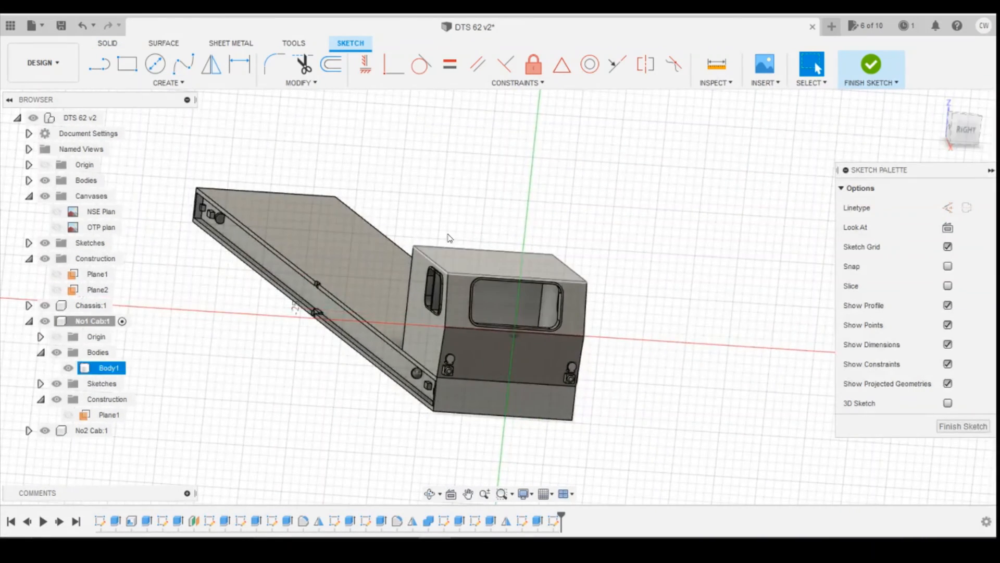
pyautogui.scroll(2, 448, 236)
pyautogui.click(155, 64)
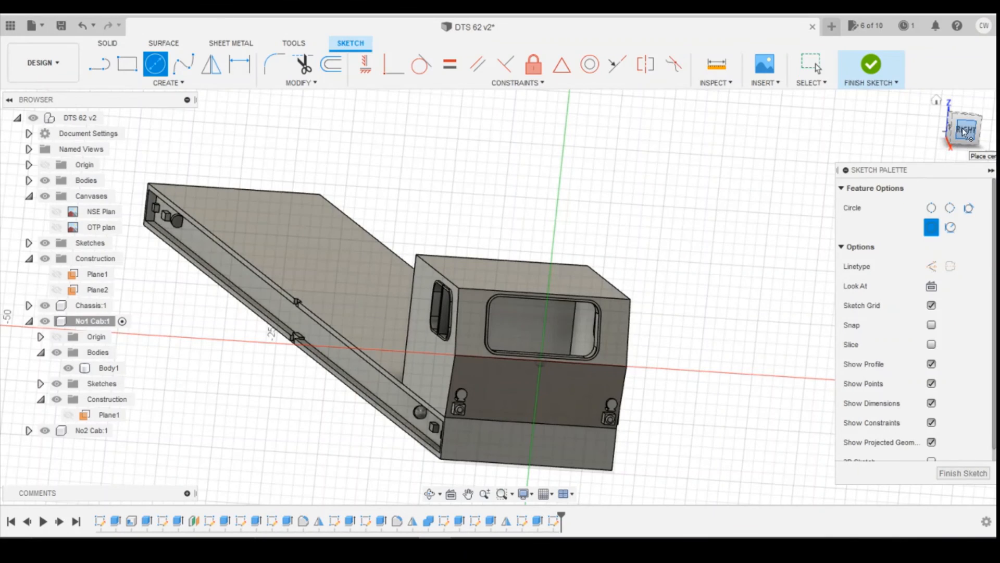
pyautogui.click(964, 132)
pyautogui.scroll(4, 451, 299)
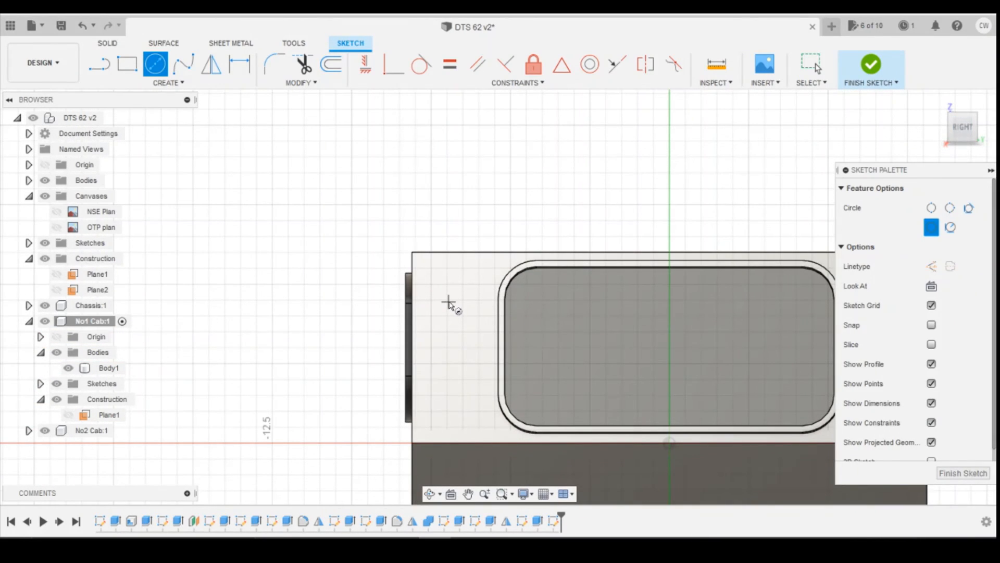
pyautogui.click(449, 302)
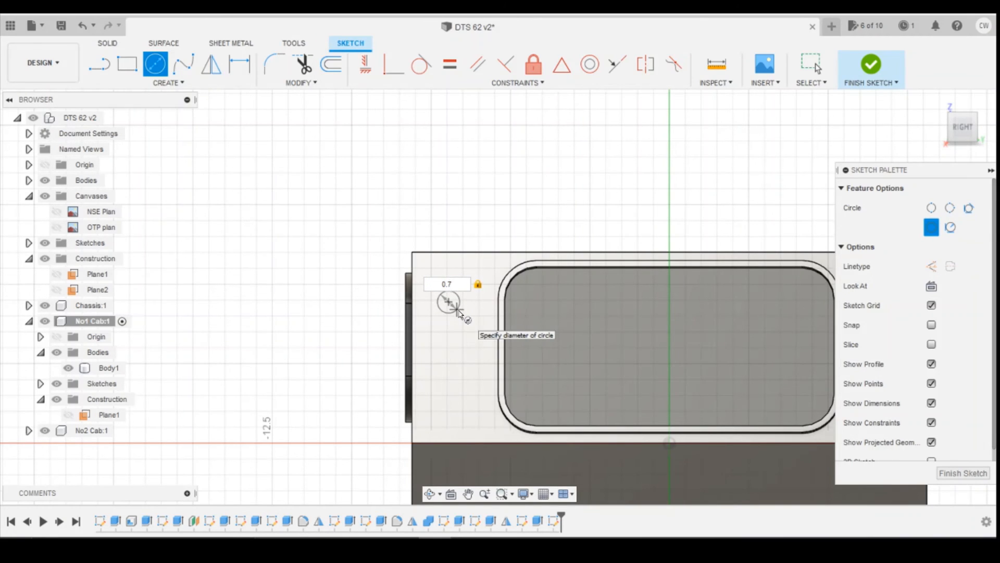
pyautogui.write('0.7')
pyautogui.press('Return')
# Dimension the circle's centre 1.6 mm below and 1.15 mm sideways from the upper corner of the cab front
pyautogui.scroll(5, 453, 305)
pyautogui.rightClick(435, 287)
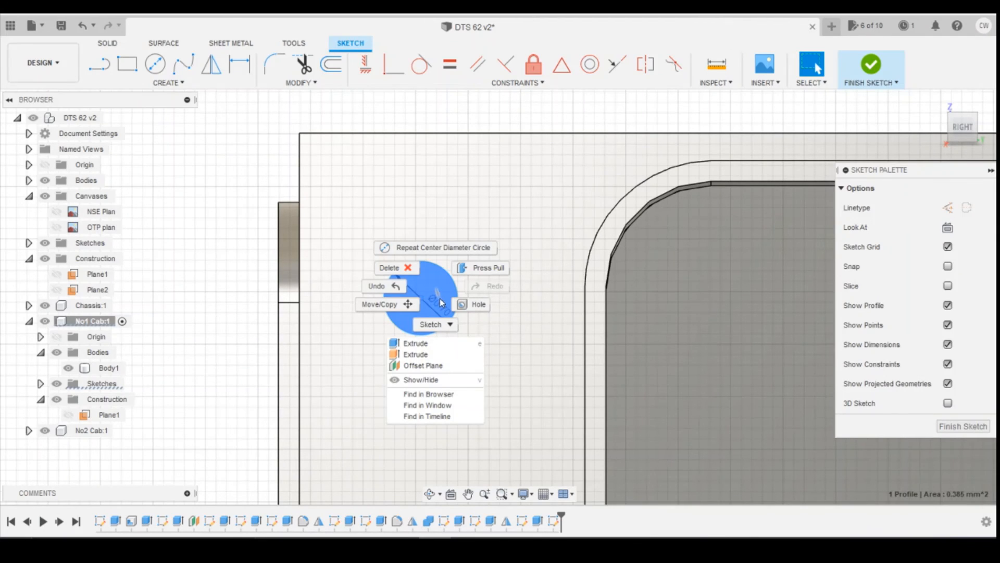
pyautogui.press('Escape')
pyautogui.press('d')
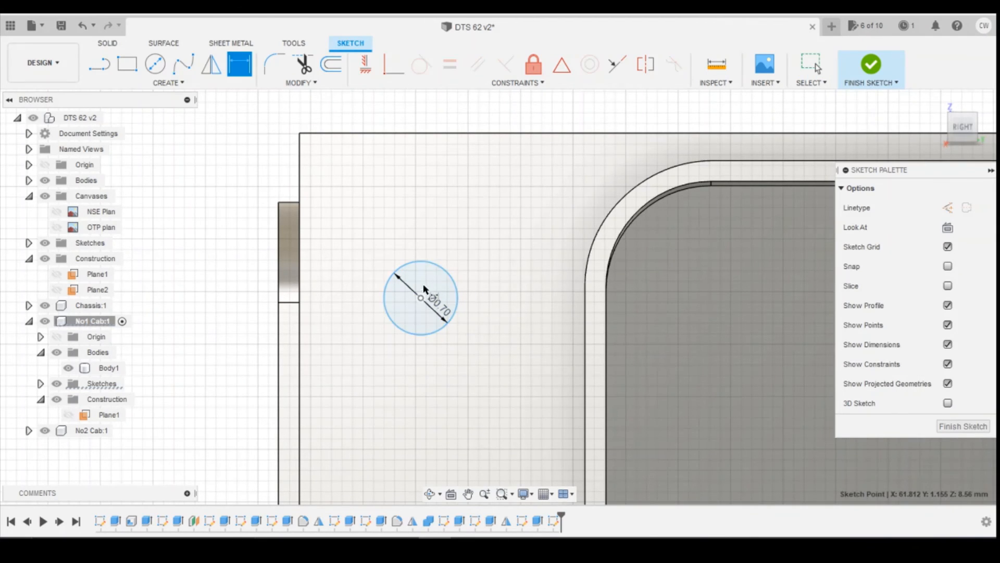
pyautogui.click(299, 134)
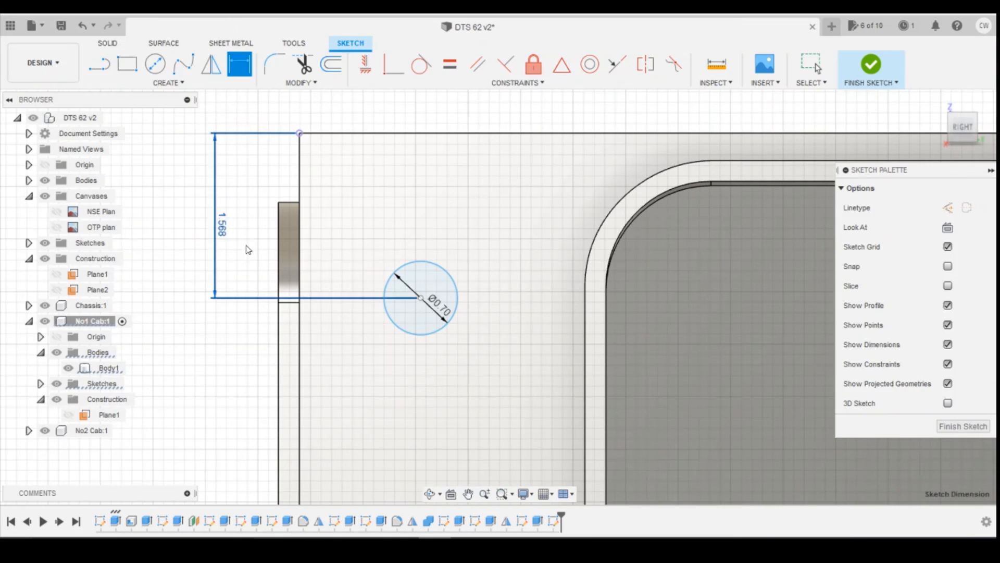
pyautogui.click(214, 247)
pyautogui.write('1.')
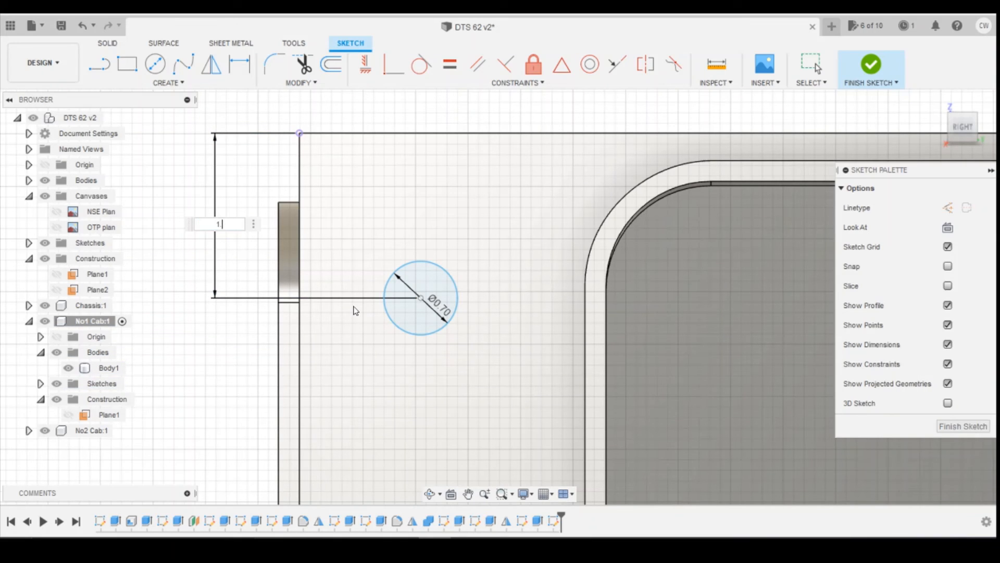
pyautogui.write('6')
pyautogui.press('Return')
pyautogui.click(420, 301)
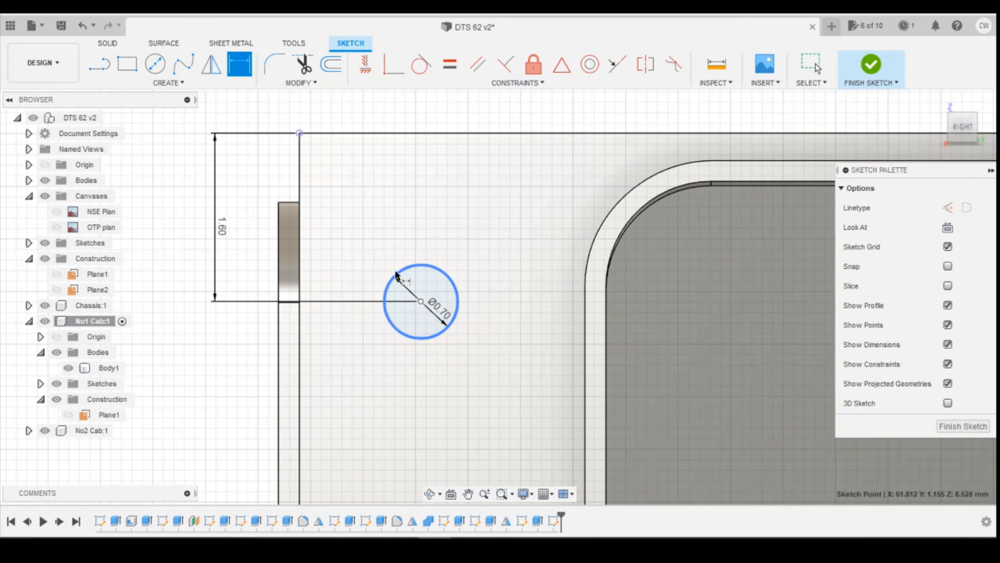
pyautogui.click(300, 134)
pyautogui.click(344, 124)
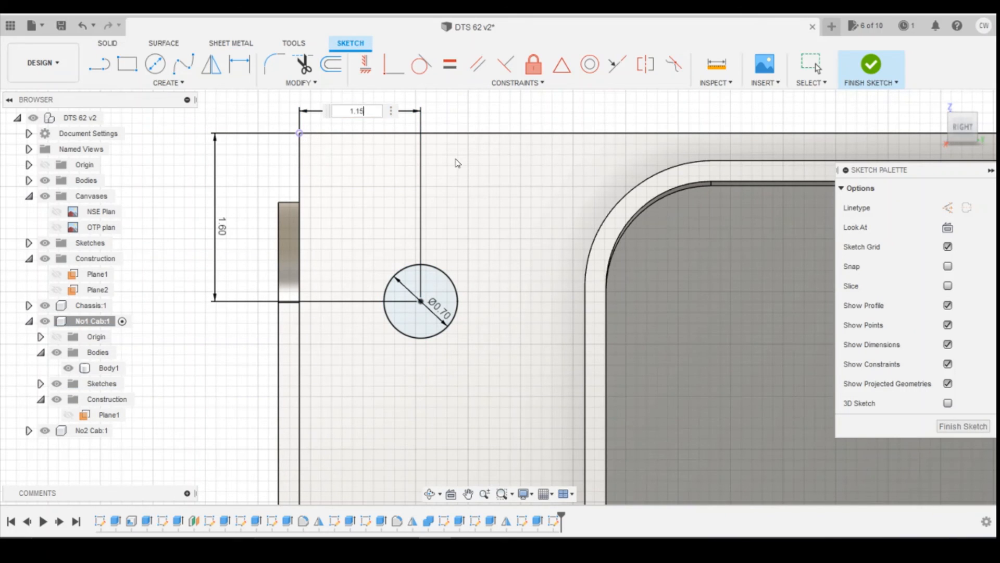
pyautogui.press('Return')
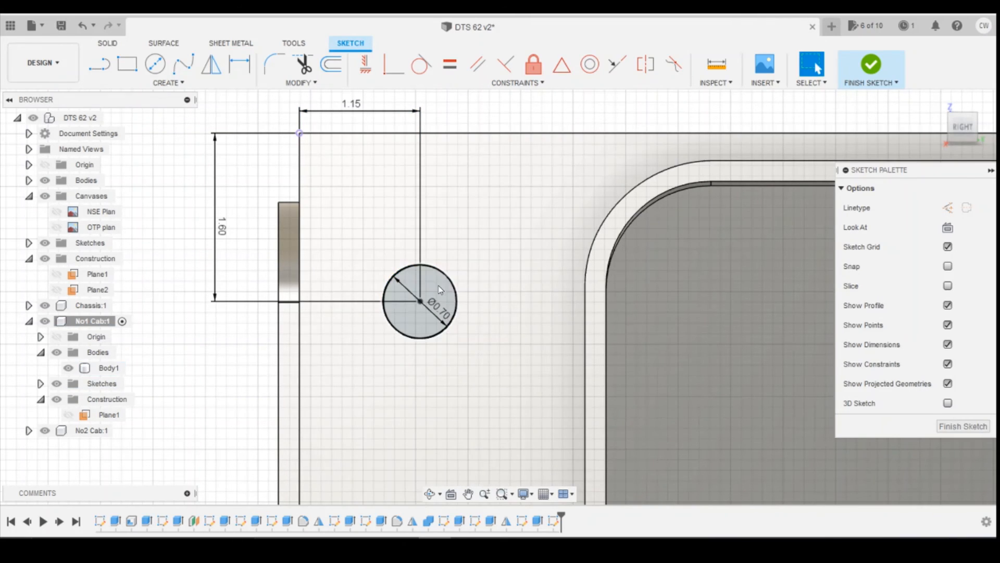
# Extrude the circle 1.10 mm back into the cab front and join it to the cab body
pyautogui.click(441, 290)
pyautogui.rightClick(441, 291)
pyautogui.click(428, 338)
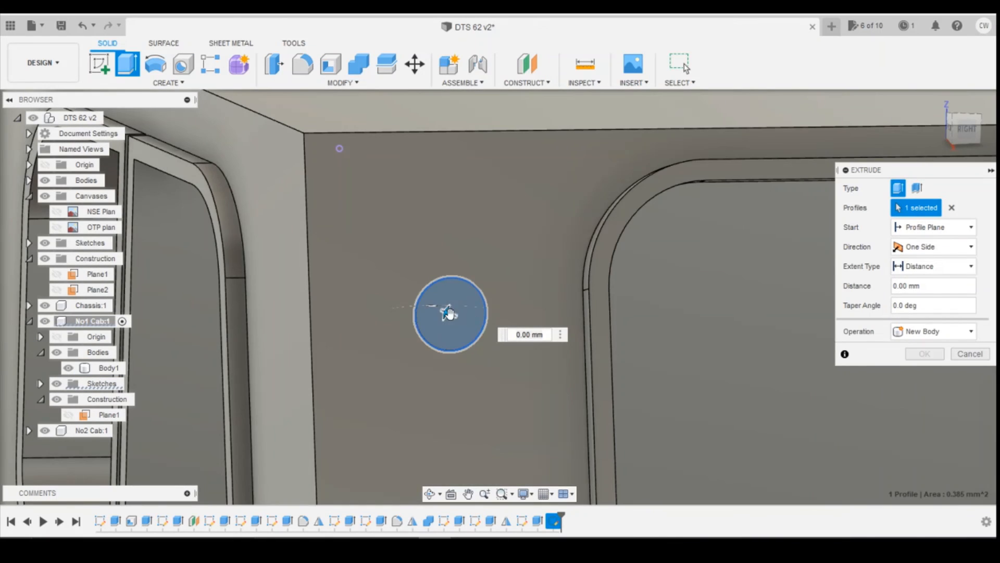
pyautogui.moveTo(449, 312); pyautogui.dragTo(415, 298)
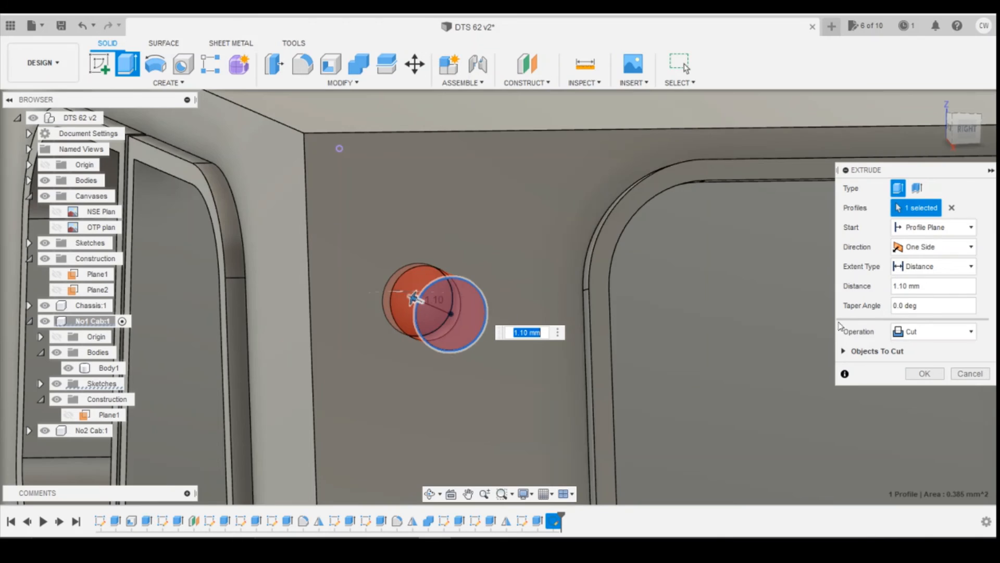
pyautogui.click(909, 332)
pyautogui.click(909, 332)
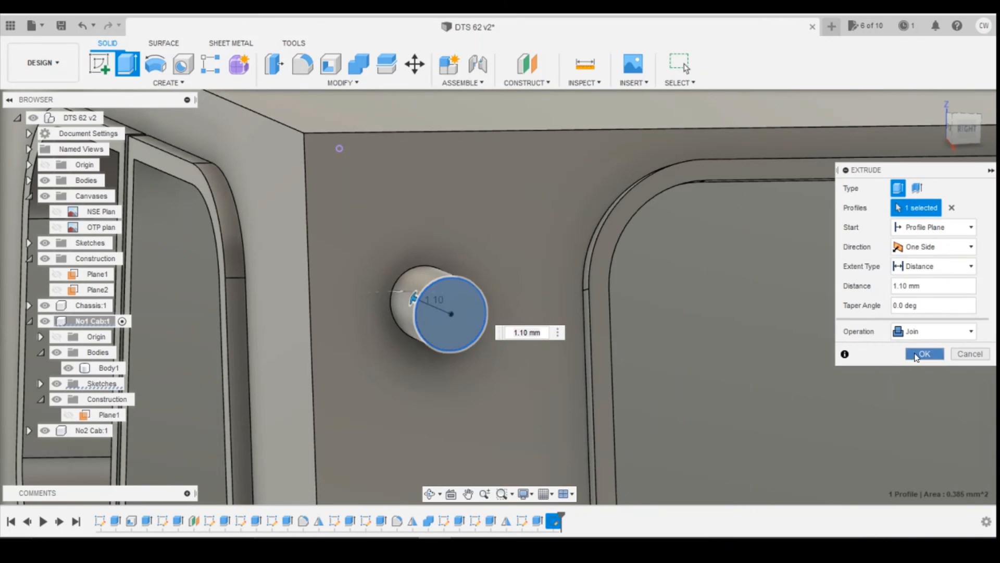
pyautogui.click(925, 373)
# Switch to Photos and compare the new round fitting with the three-quarter photo of the No1 cab
pyautogui.scroll(-5, 824, 346)
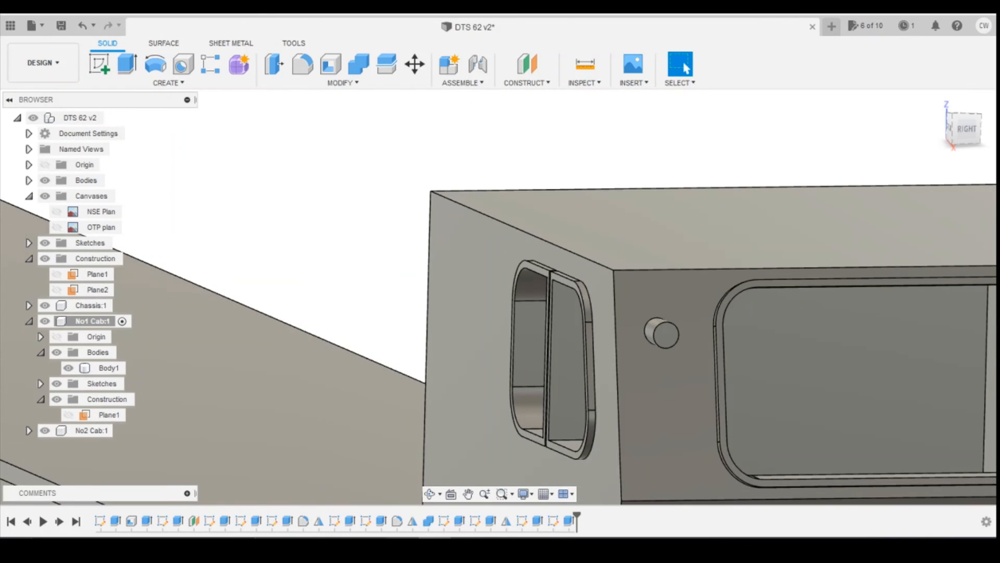
pyautogui.moveTo(412, 521)
pyautogui.click(571, 494)
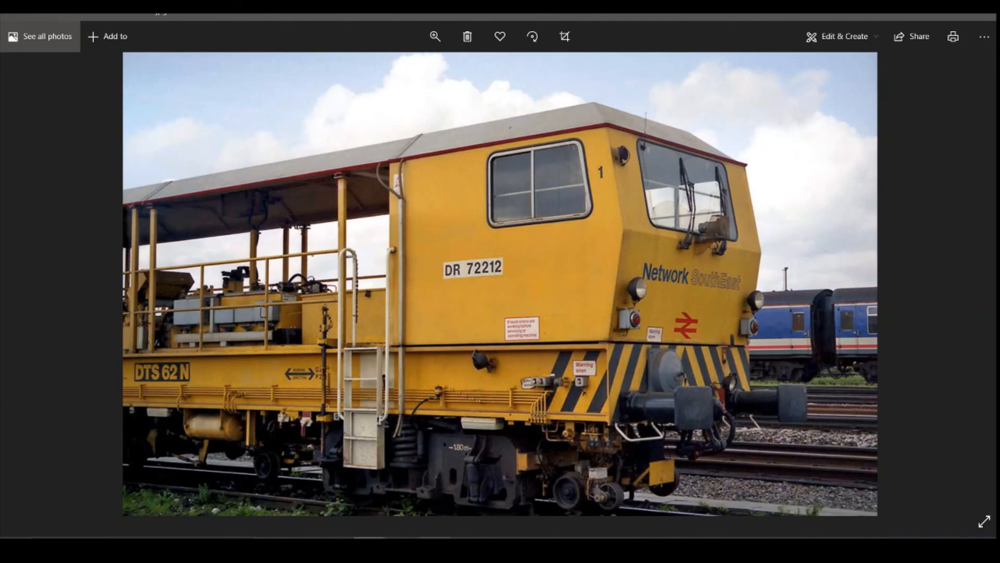
pyautogui.moveTo(434, 547)
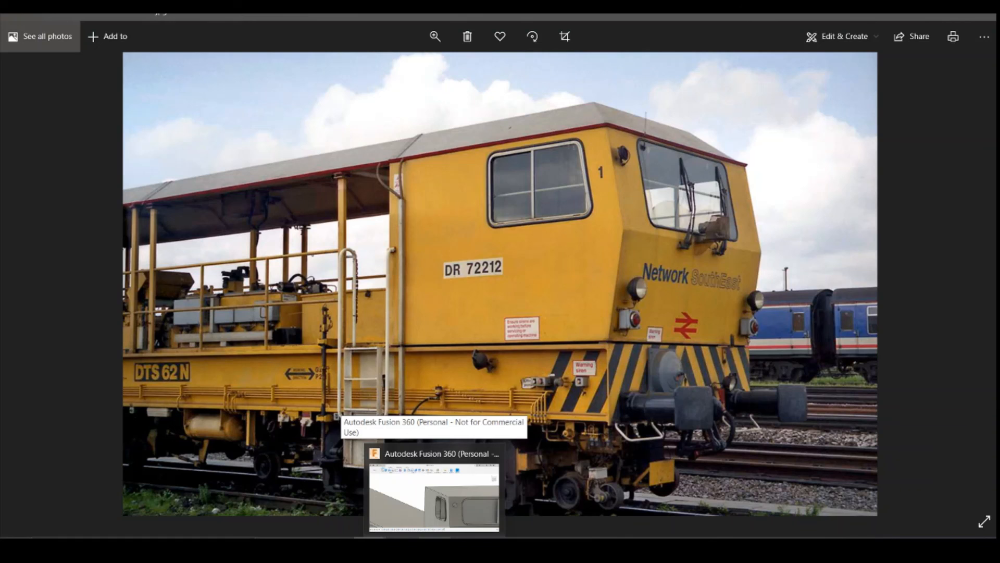
# Shorten the round fitting beside the No1 cab's windscreen by cutting its outer end face back 0.30 mm, checking the head-on photo
pyautogui.scroll(-2, 622, 156)
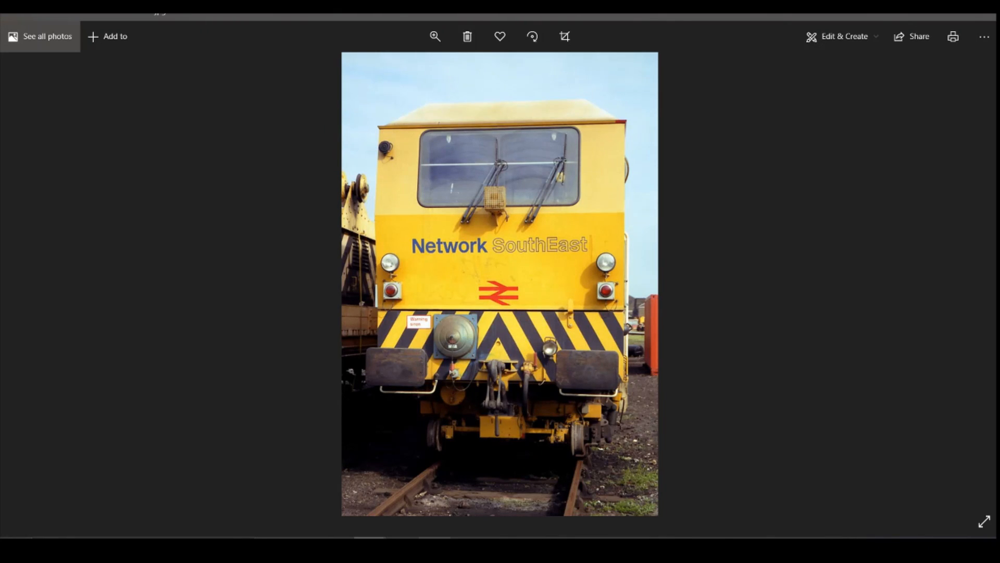
pyautogui.click(435, 547)
pyautogui.keyDown('shift'); pyautogui.moveTo(499, 296); pyautogui.dragTo(886, 179, button='middle'); pyautogui.keyUp('shift')
pyautogui.scroll(5, 636, 327)
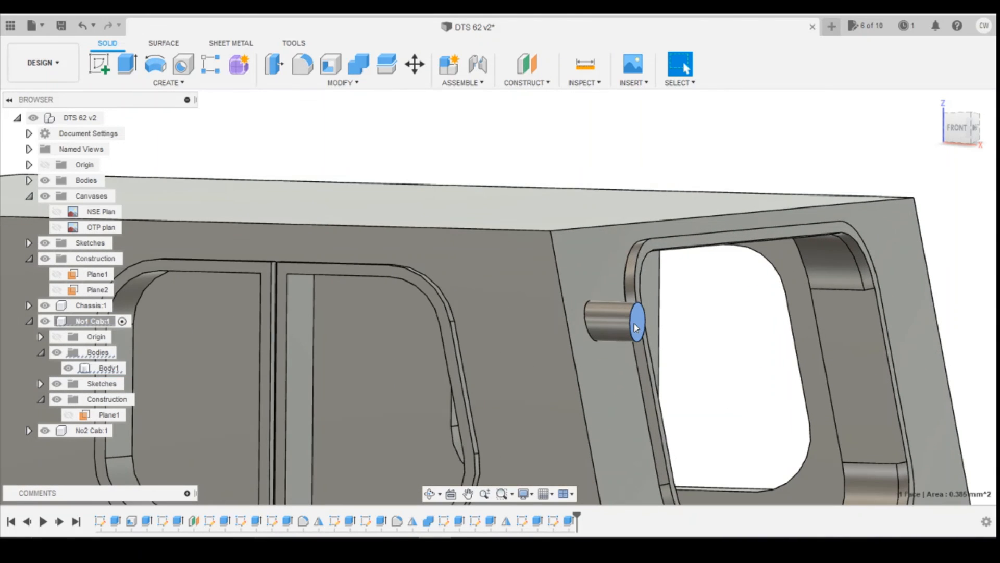
pyautogui.rightClick(636, 327)
pyautogui.click(607, 131)
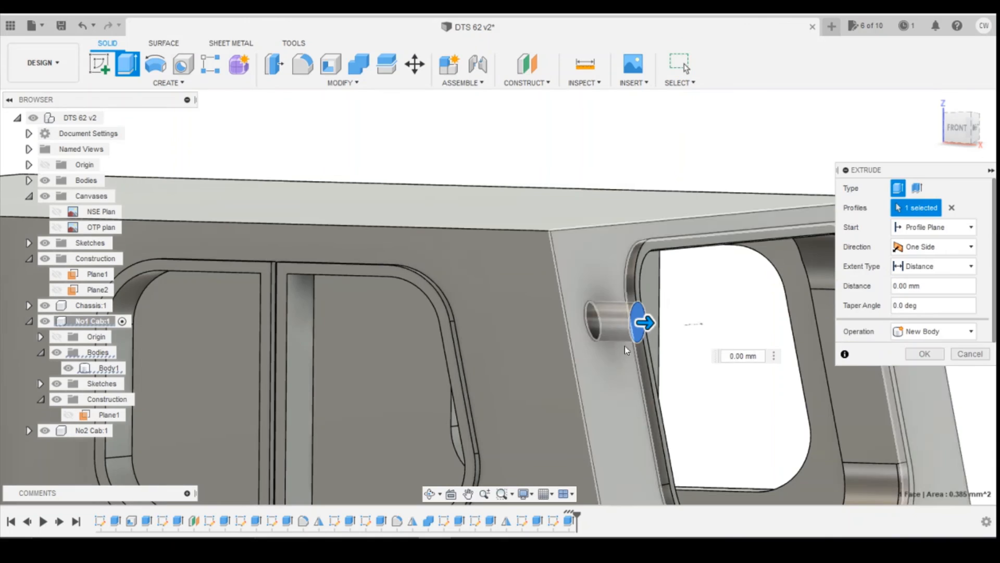
pyautogui.moveTo(644, 323); pyautogui.dragTo(631, 326)
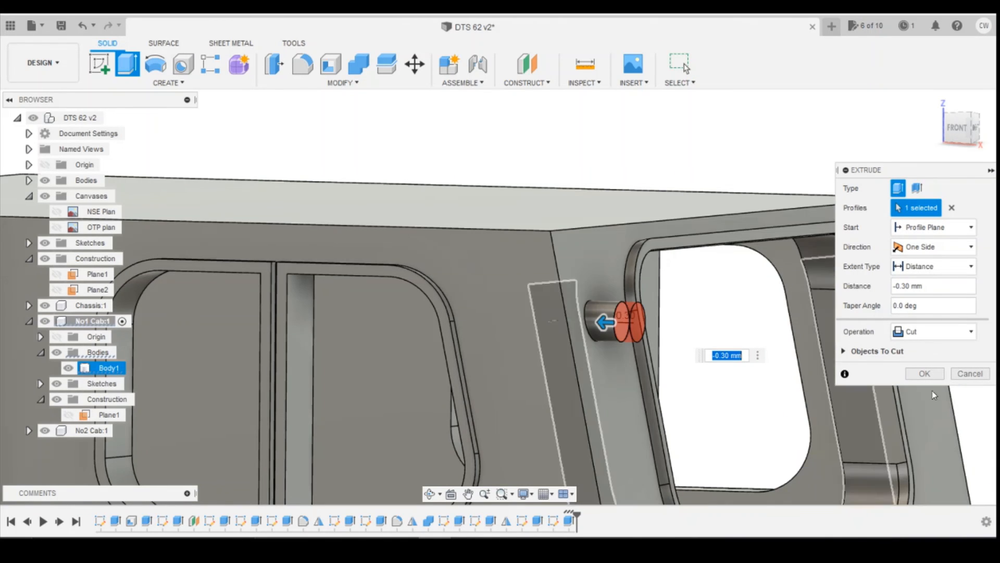
pyautogui.click(926, 377)
pyautogui.scroll(-10, 748, 373)
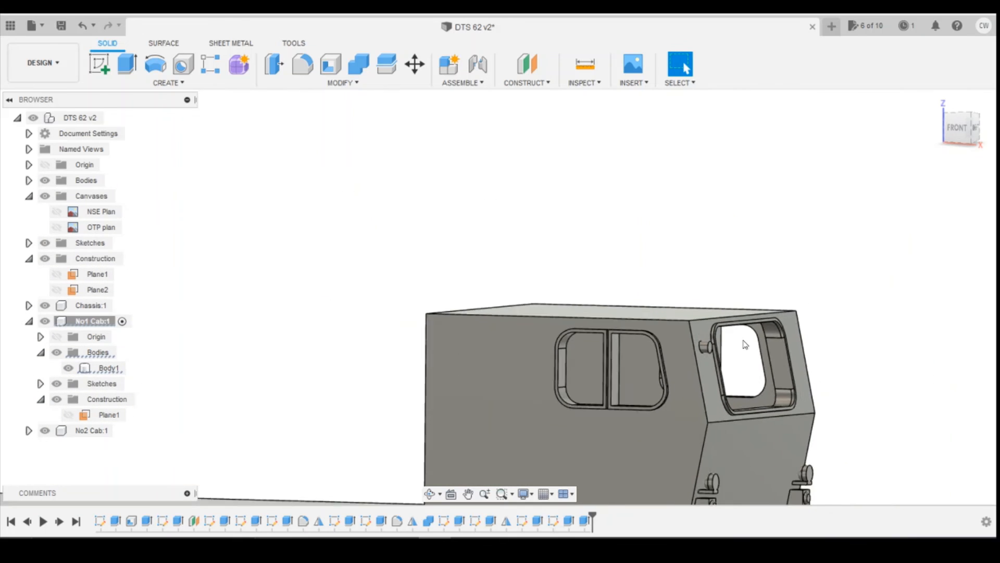
# Switch to Photos to check the head-on cab photo, and return to Fusion 360 to examine the No1 cab from several angles
pyautogui.moveTo(969, 127)
pyautogui.mouseDown()
pyautogui.moveTo(921, 137)
pyautogui.moveTo(929, 88)
pyautogui.moveTo(932, 109)
pyautogui.moveTo(963, 115)
pyautogui.moveTo(901, 126)
pyautogui.moveTo(952, 135)
pyautogui.mouseUp()
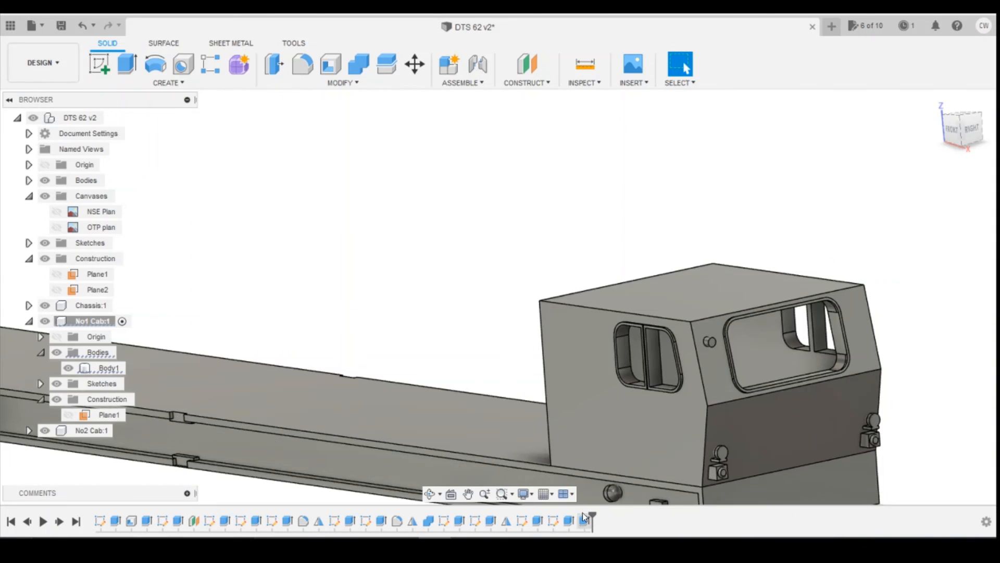
pyautogui.moveTo(371, 544)
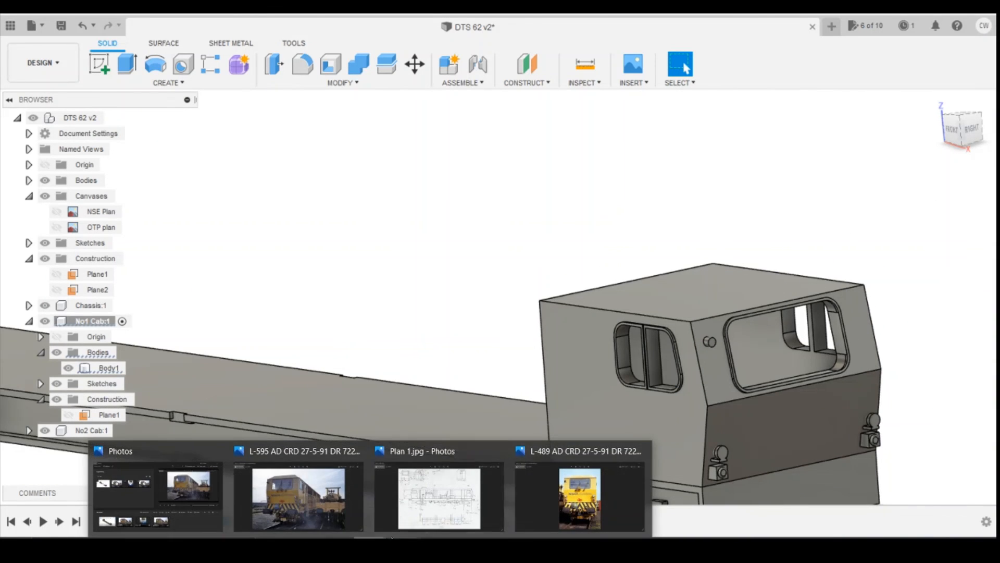
pyautogui.click(571, 508)
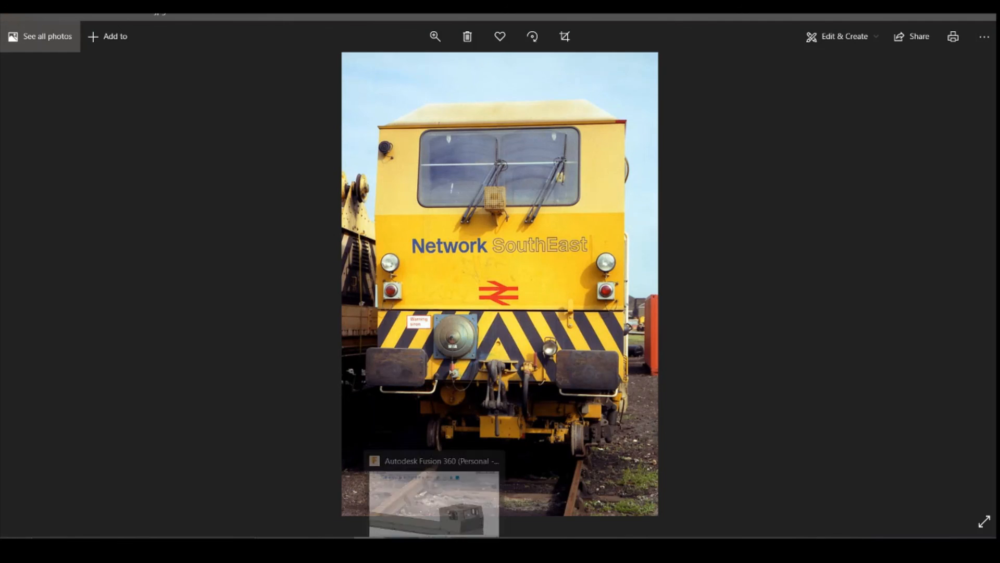
pyautogui.click(435, 544)
pyautogui.moveTo(960, 142); pyautogui.dragTo(942, 115)
pyautogui.scroll(-3, 680, 419)
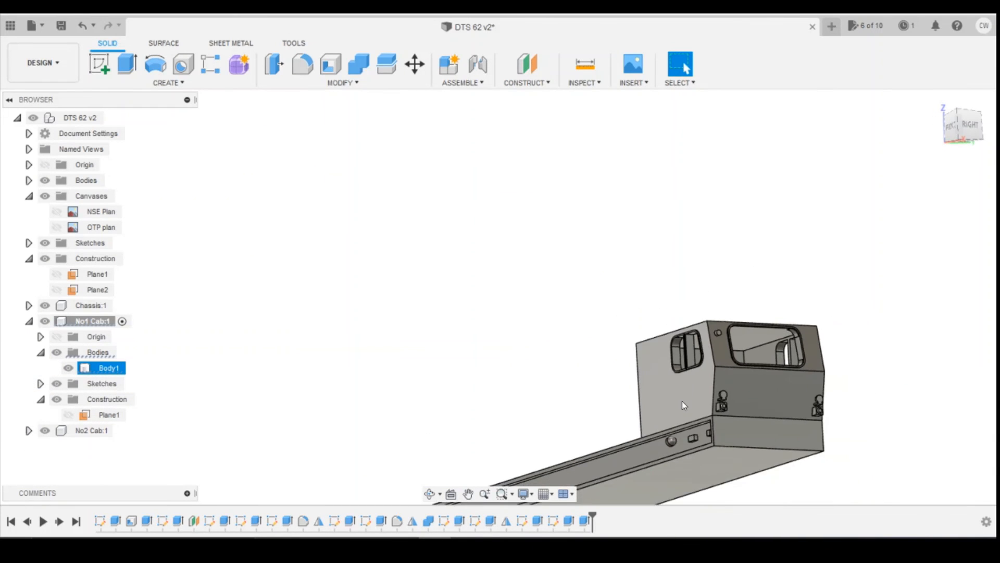
pyautogui.scroll(2, 680, 419)
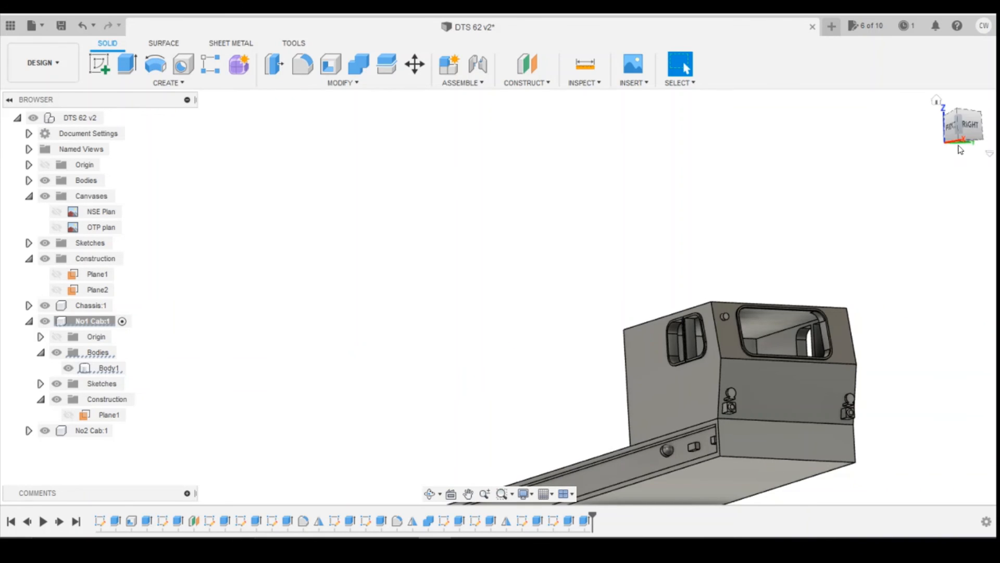
pyautogui.moveTo(973, 137); pyautogui.dragTo(981, 148)
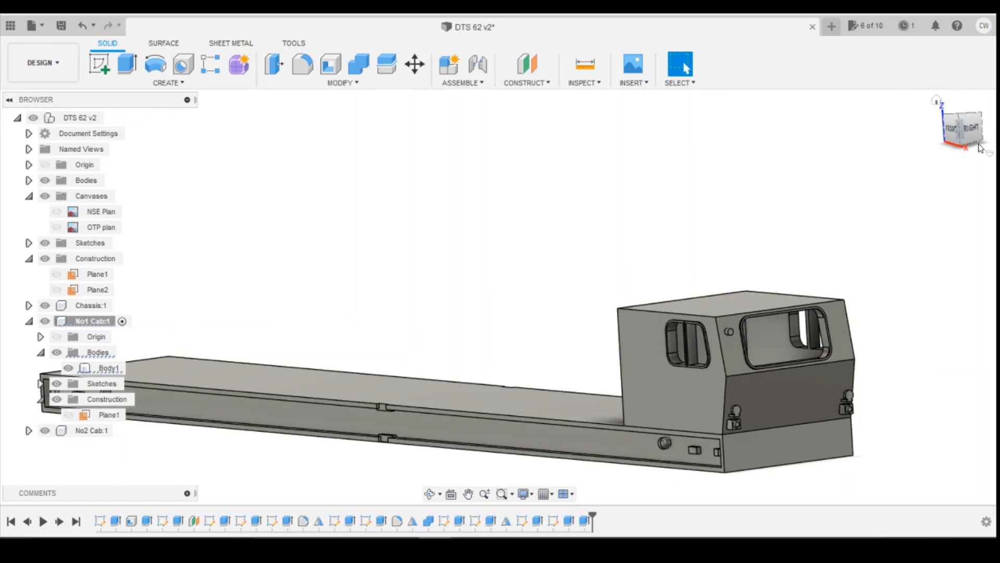
# Activate the top-level DTS 62 component and advance the design history to its end
pyautogui.click(936, 100)
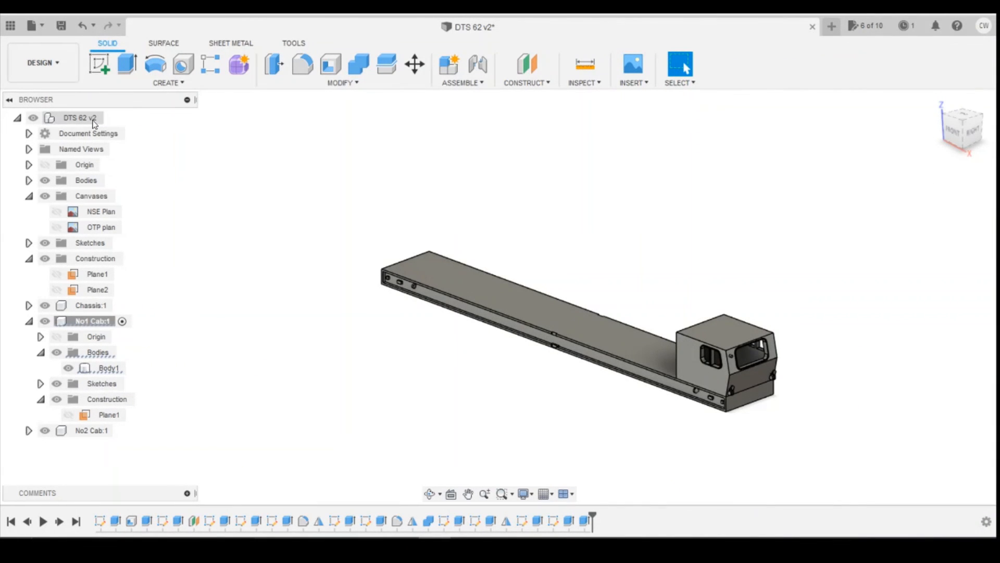
pyautogui.click(110, 118)
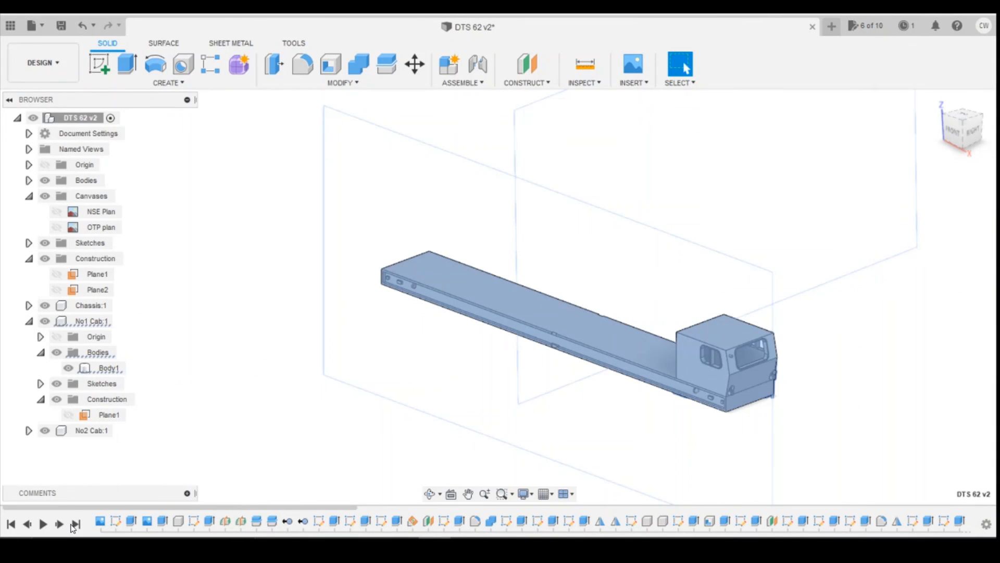
pyautogui.click(76, 523)
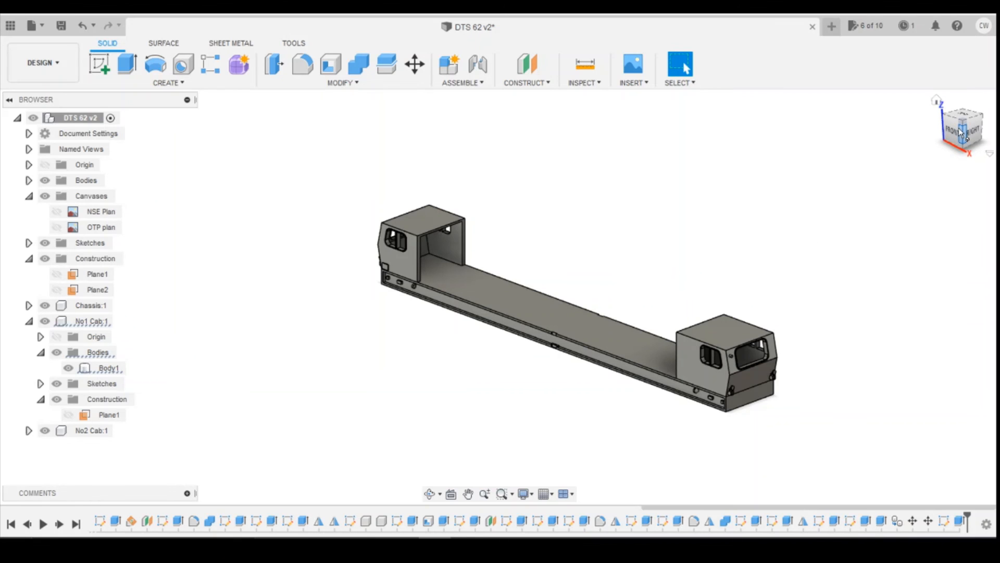
# With Slice enabled, sketch a 1 mm wide rectangle on the No2 cab's inner side wall at its open end, from roof underside to chassis top
pyautogui.moveTo(961, 133)
pyautogui.mouseDown()
pyautogui.moveTo(999, 122)
pyautogui.moveTo(961, 130)
pyautogui.mouseUp()
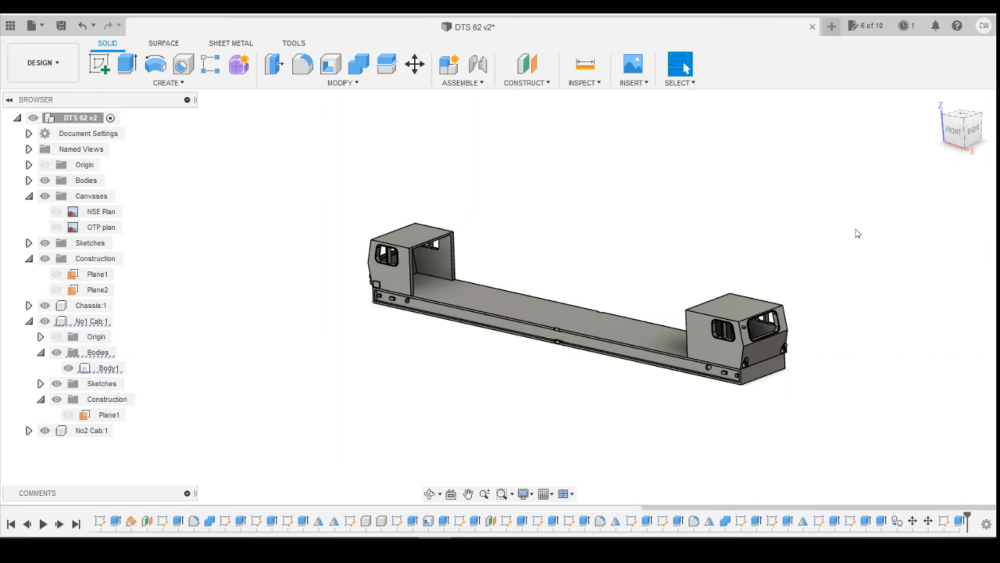
pyautogui.scroll(1, 463, 279)
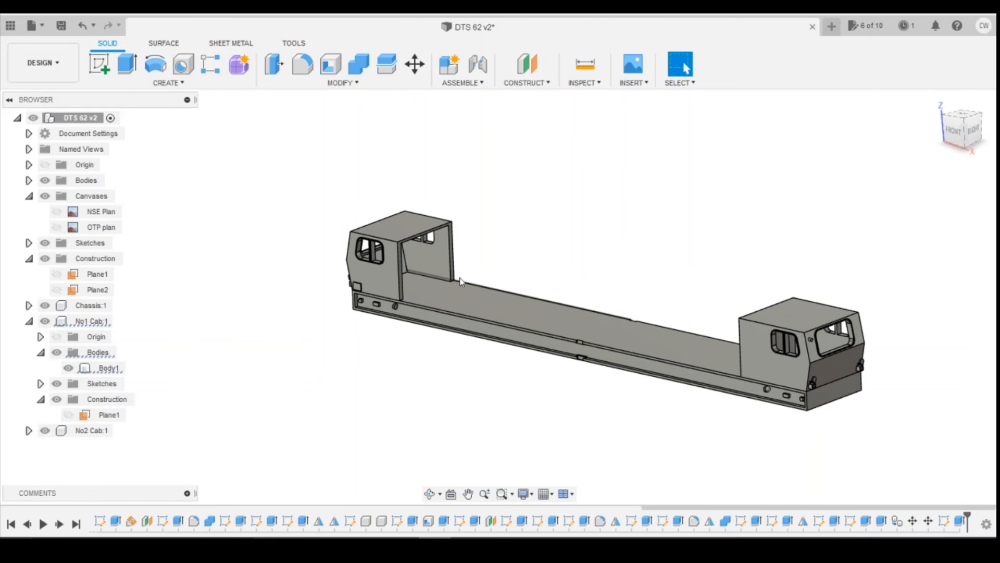
pyautogui.scroll(2, 461, 282)
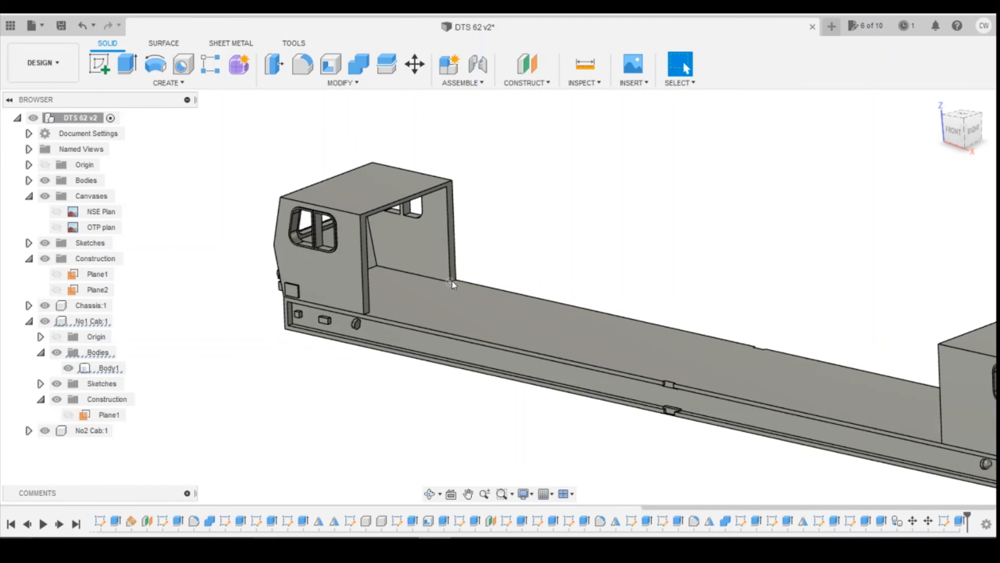
pyautogui.scroll(-2, 454, 285)
pyautogui.scroll(3, 447, 251)
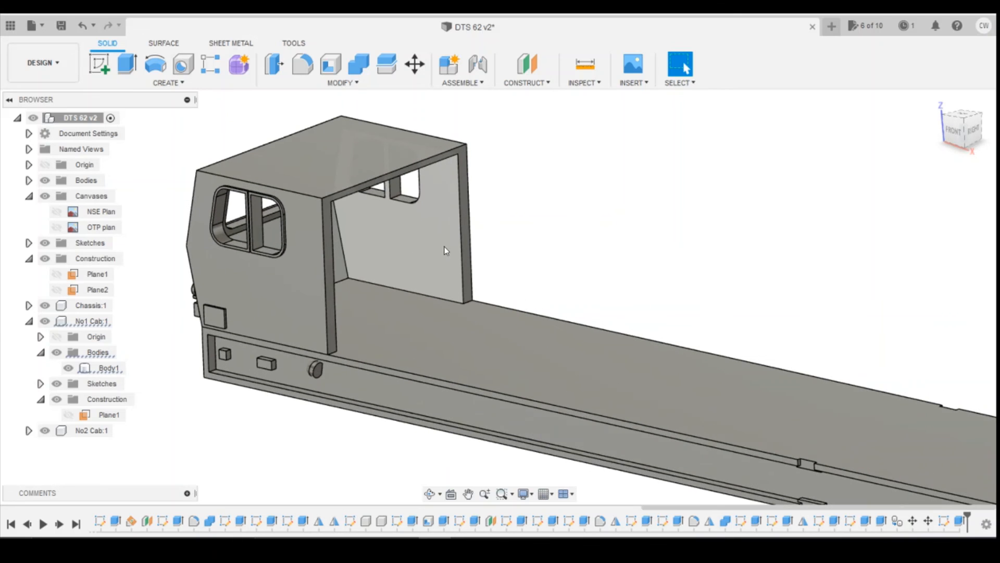
pyautogui.click(99, 64)
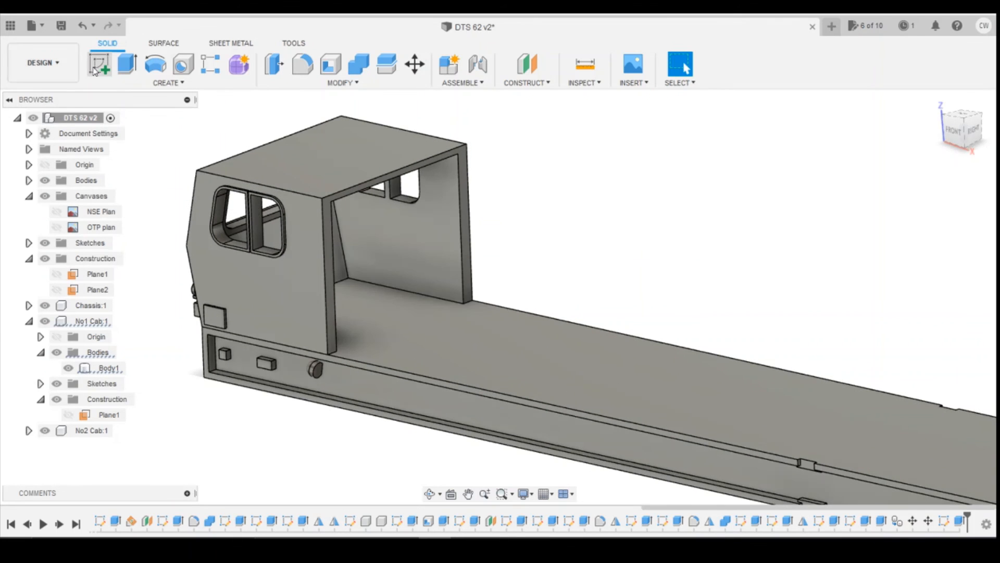
pyautogui.click(454, 235)
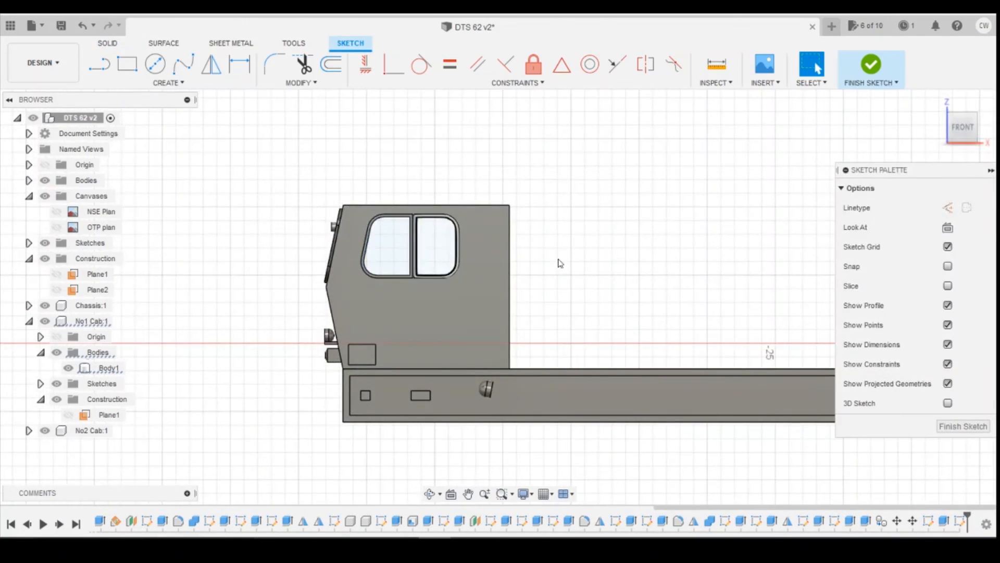
pyautogui.click(948, 286)
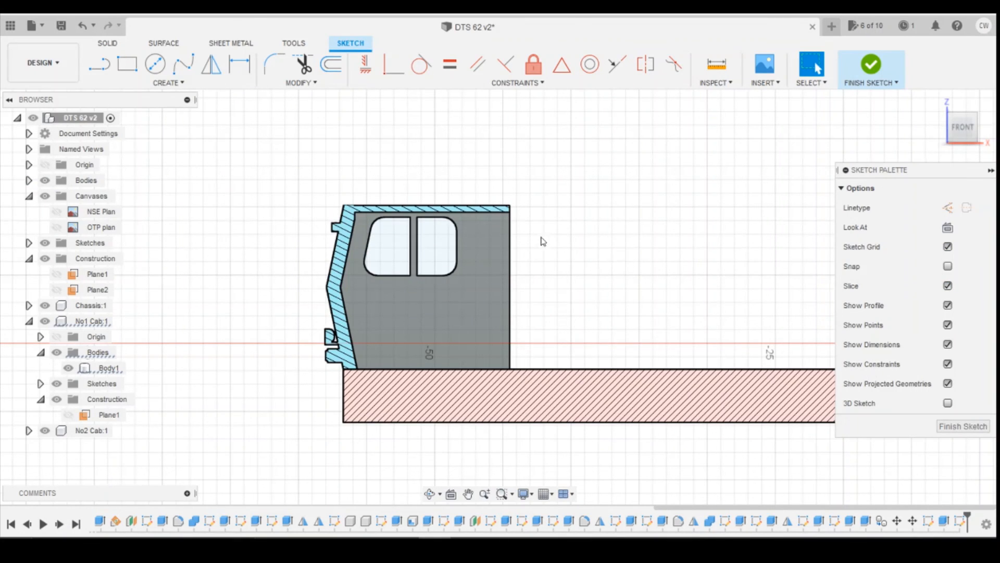
pyautogui.click(127, 64)
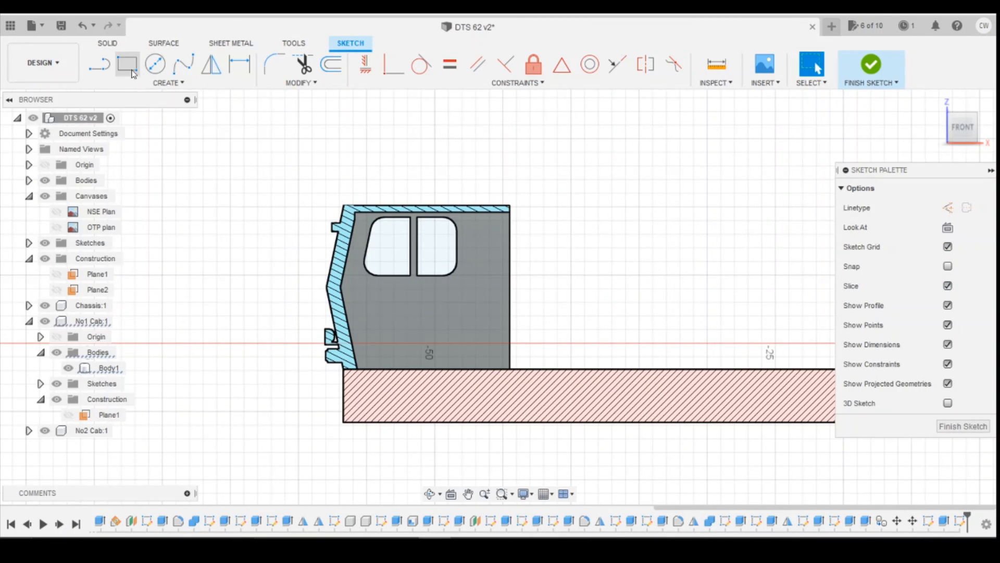
pyautogui.click(509, 212)
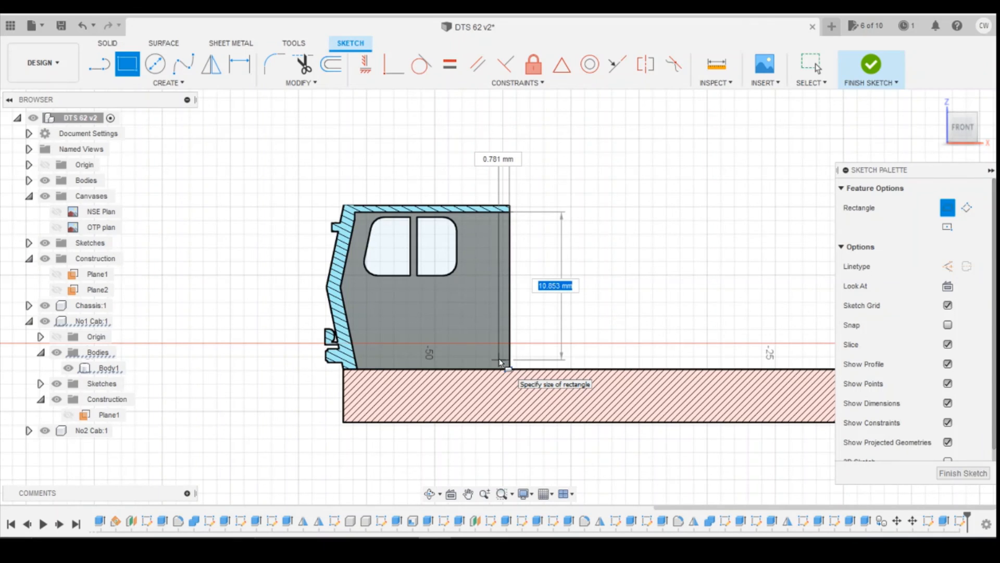
pyautogui.write('1')
pyautogui.press('Tab')
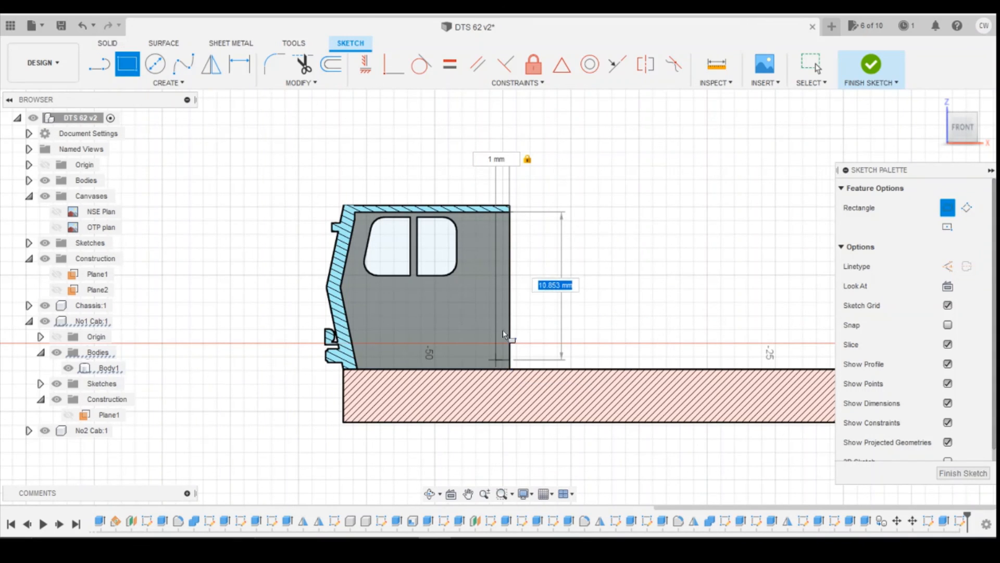
pyautogui.click(500, 370)
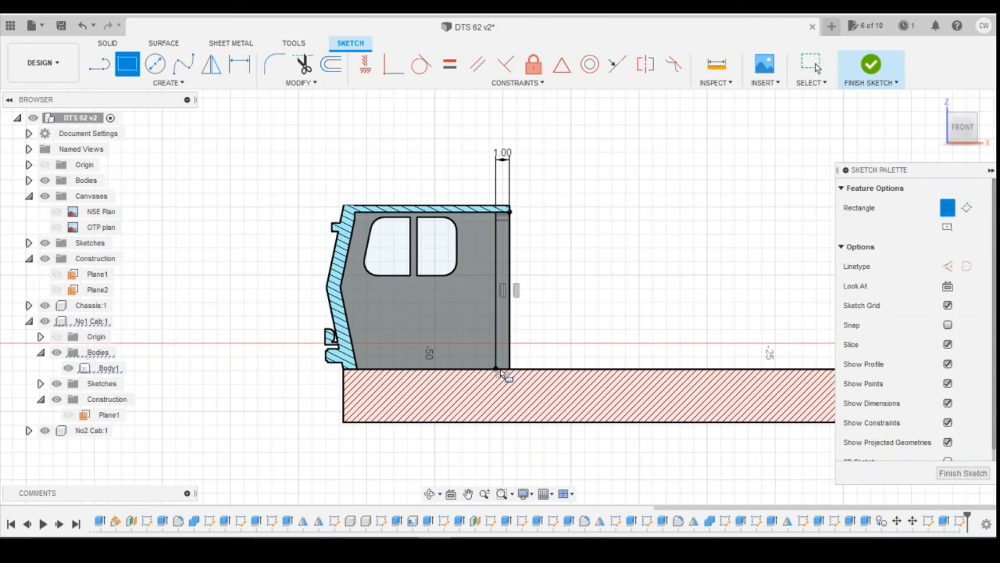
pyautogui.press('Escape')
# Extrude the rectangle 15 mm across the No2 cab's open end and join it as the rear wall
pyautogui.click(504, 252)
pyautogui.rightClick(504, 253)
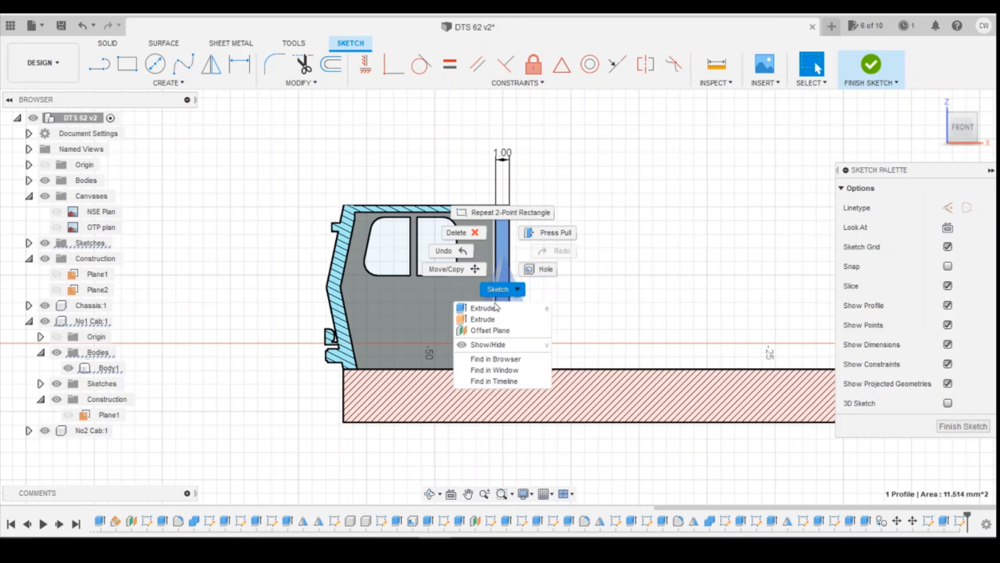
pyautogui.click(495, 311)
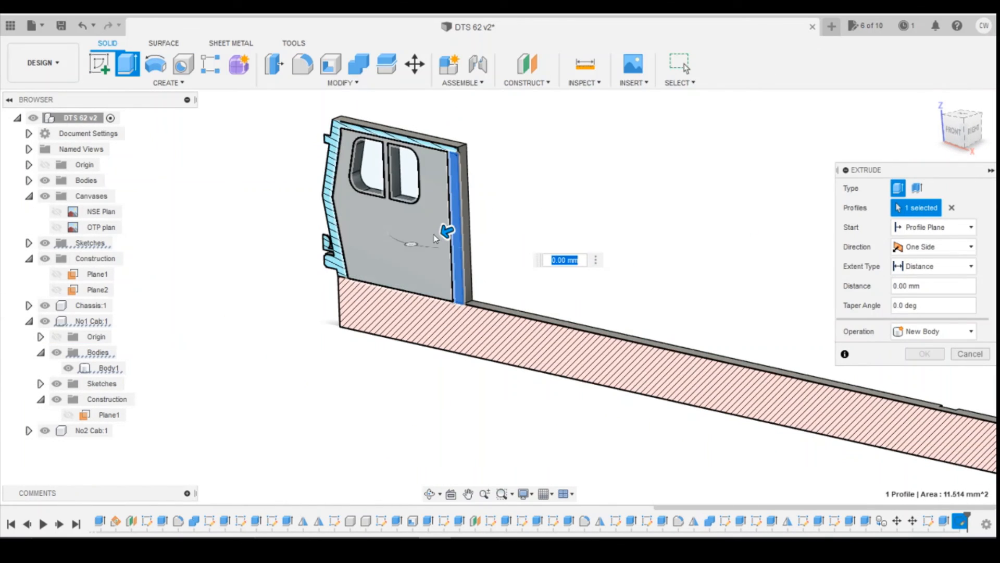
pyautogui.moveTo(440, 231); pyautogui.dragTo(316, 293)
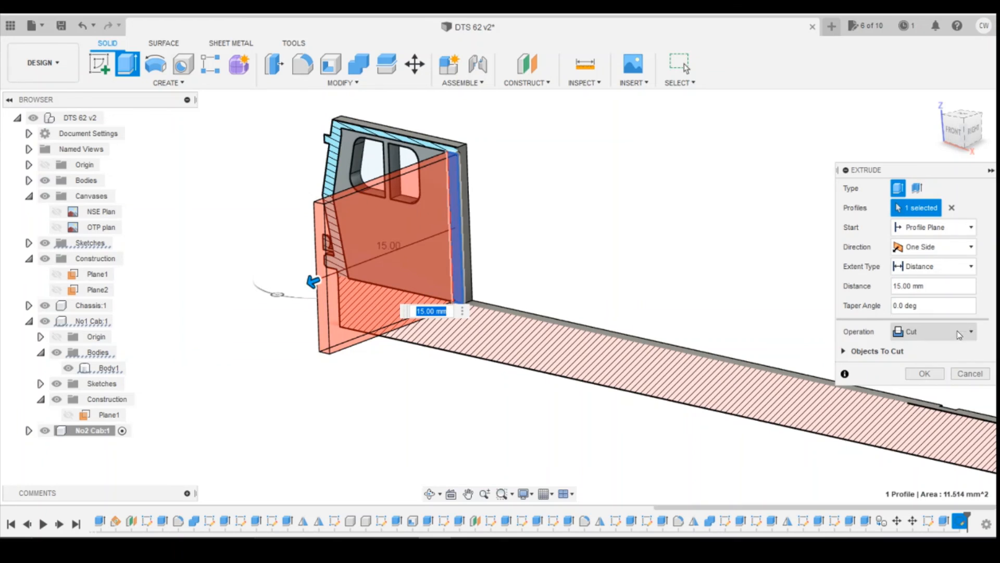
pyautogui.click(972, 332)
pyautogui.click(920, 348)
pyautogui.click(923, 355)
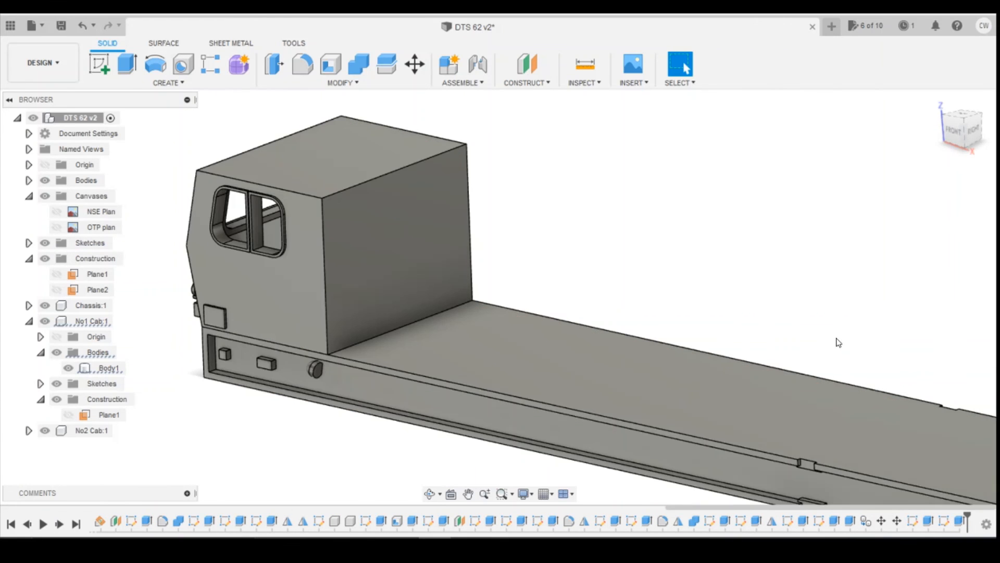
pyautogui.moveTo(964, 139); pyautogui.dragTo(939, 136)
pyautogui.scroll(-4, 596, 310)
pyautogui.keyDown('shift'); pyautogui.moveTo(552, 316); pyautogui.dragTo(579, 276, button='middle'); pyautogui.keyUp('shift')
pyautogui.scroll(-3, 597, 316)
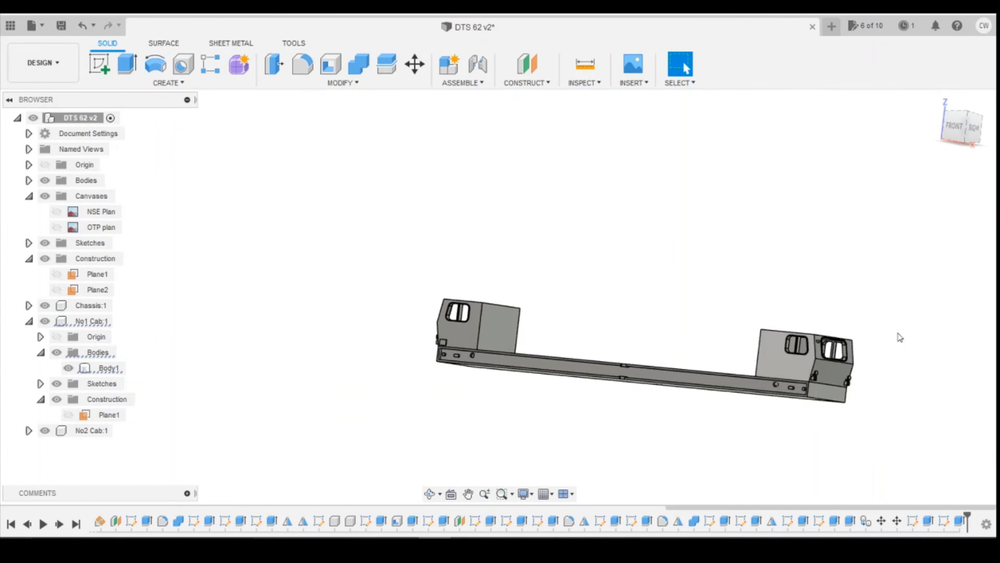
pyautogui.scroll(3, 924, 345)
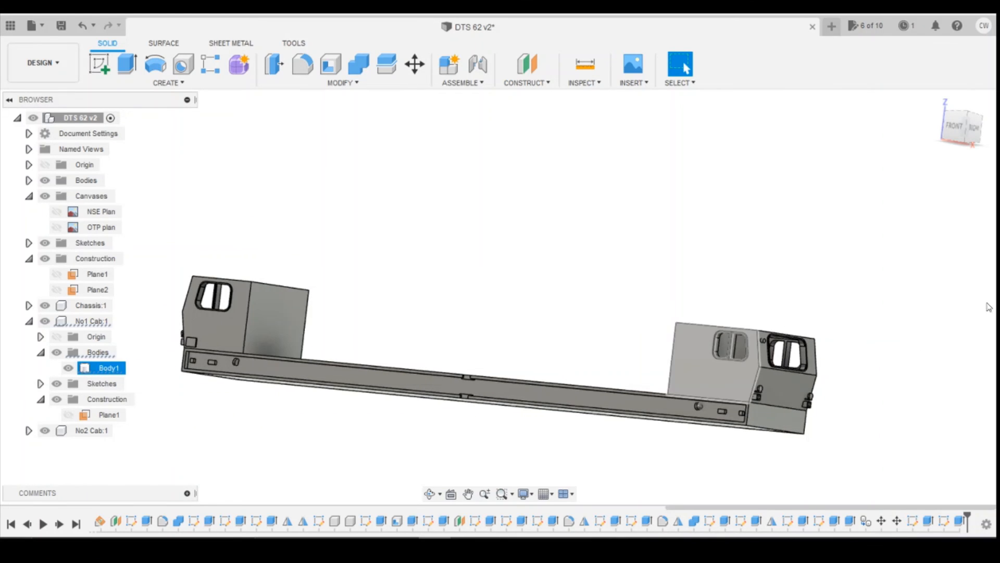
pyautogui.moveTo(962, 128); pyautogui.dragTo(958, 146)
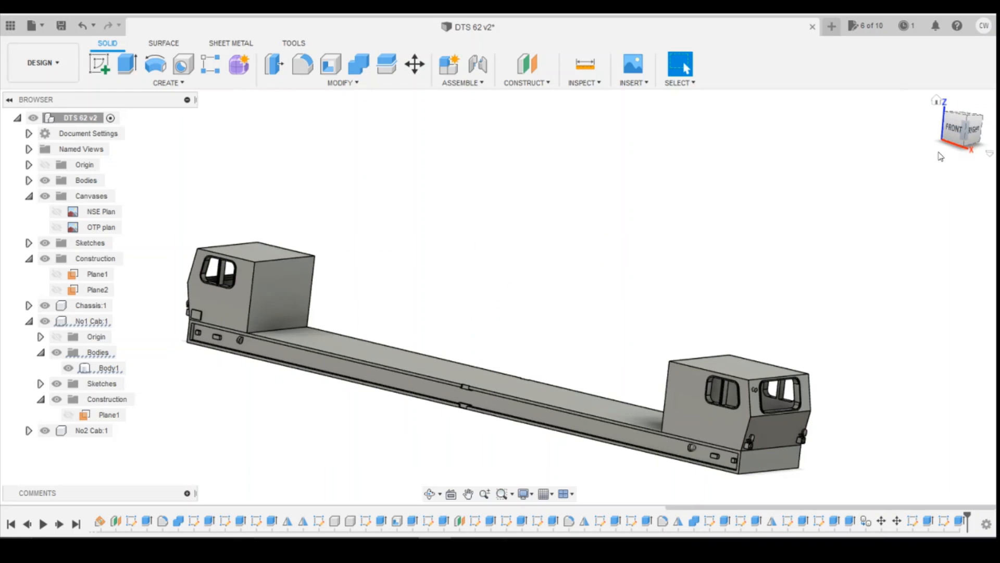